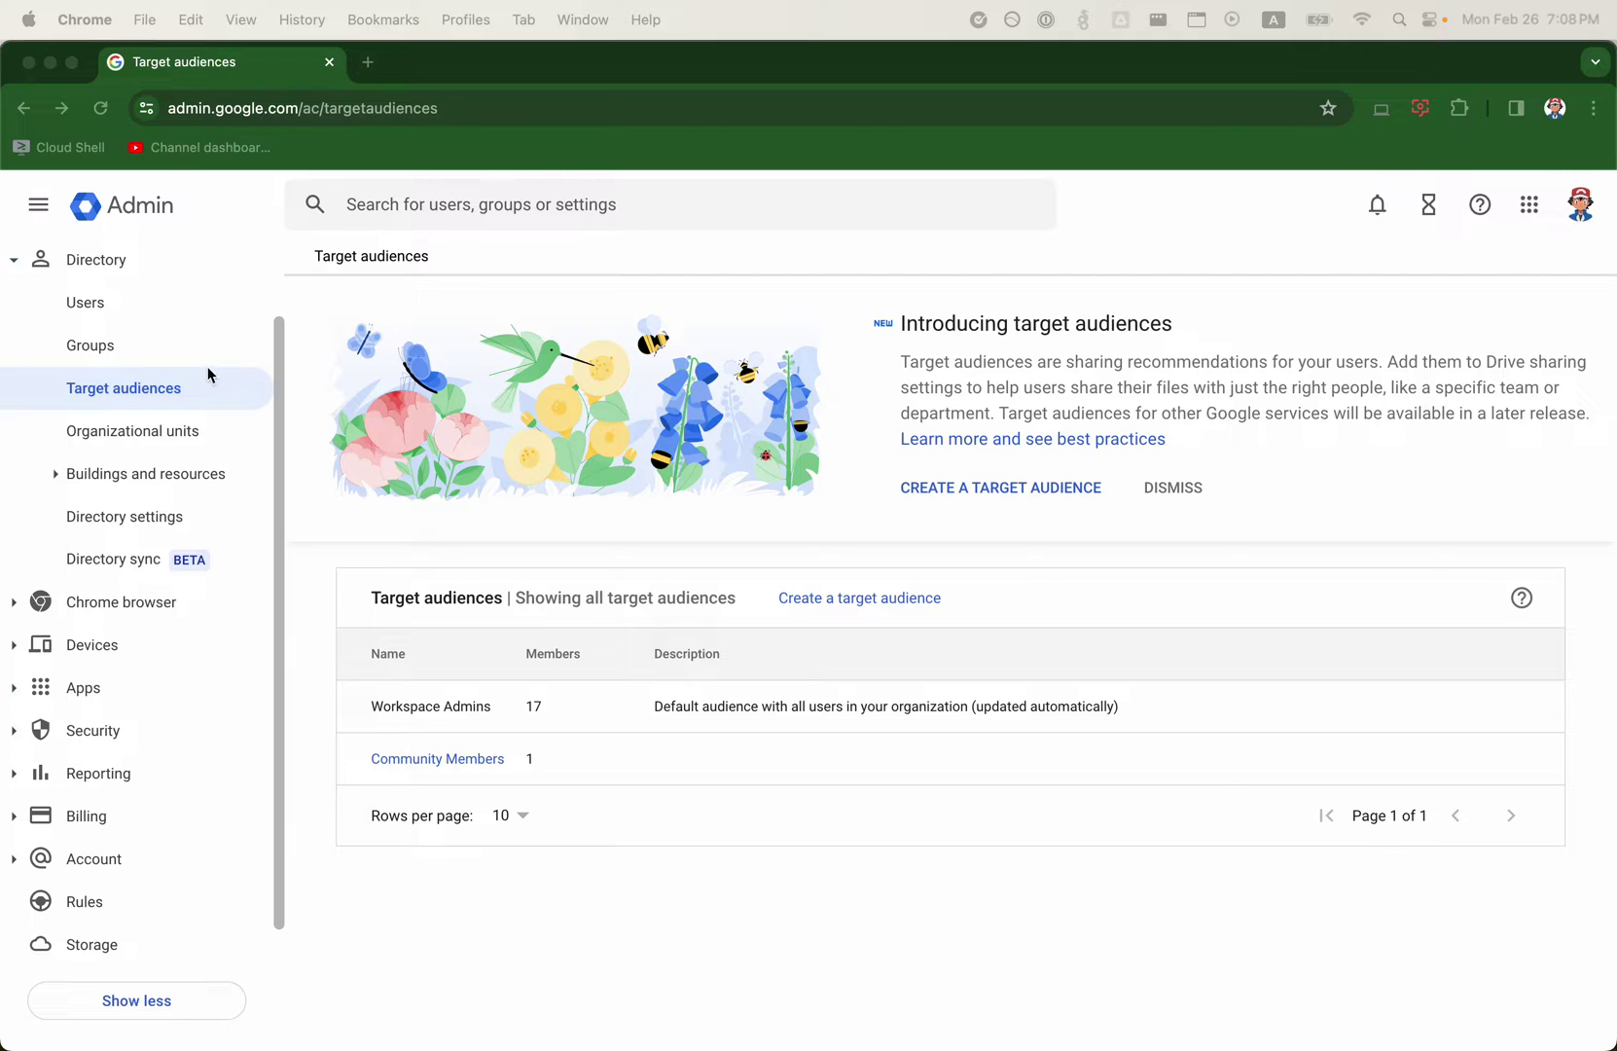
- Open the Community Members target audience and highlight its ID at the end of the page address
scroll(146, 311, "up", 2)
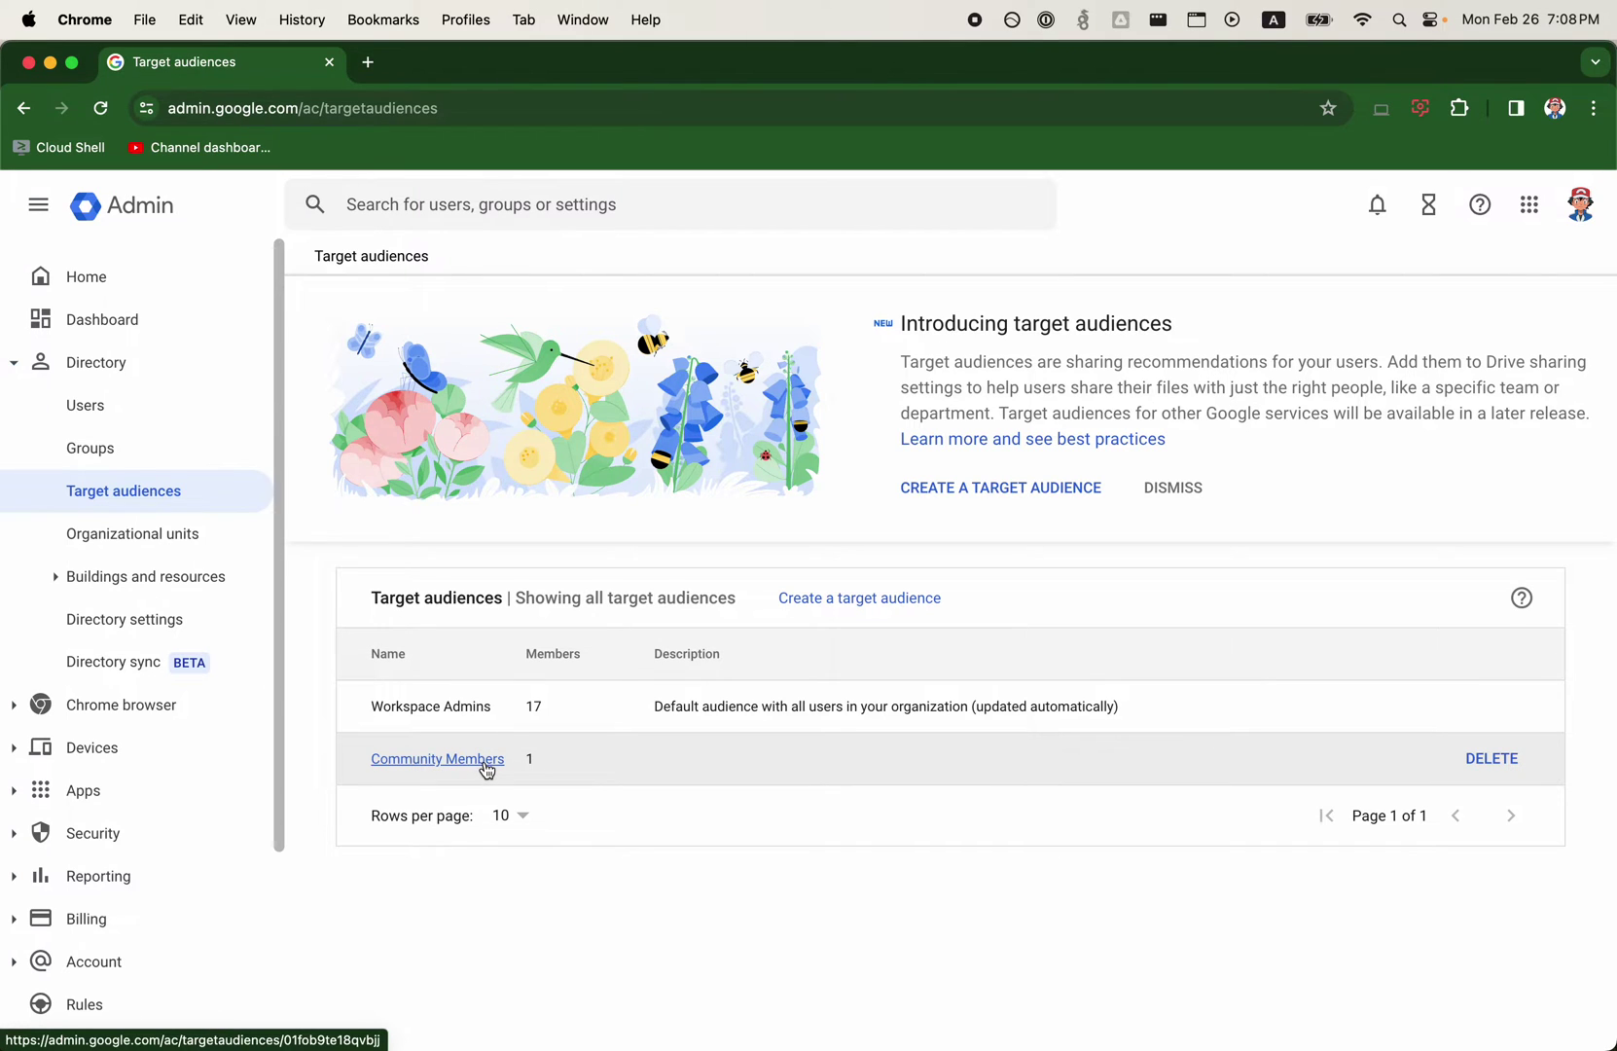
left_click(486, 768)
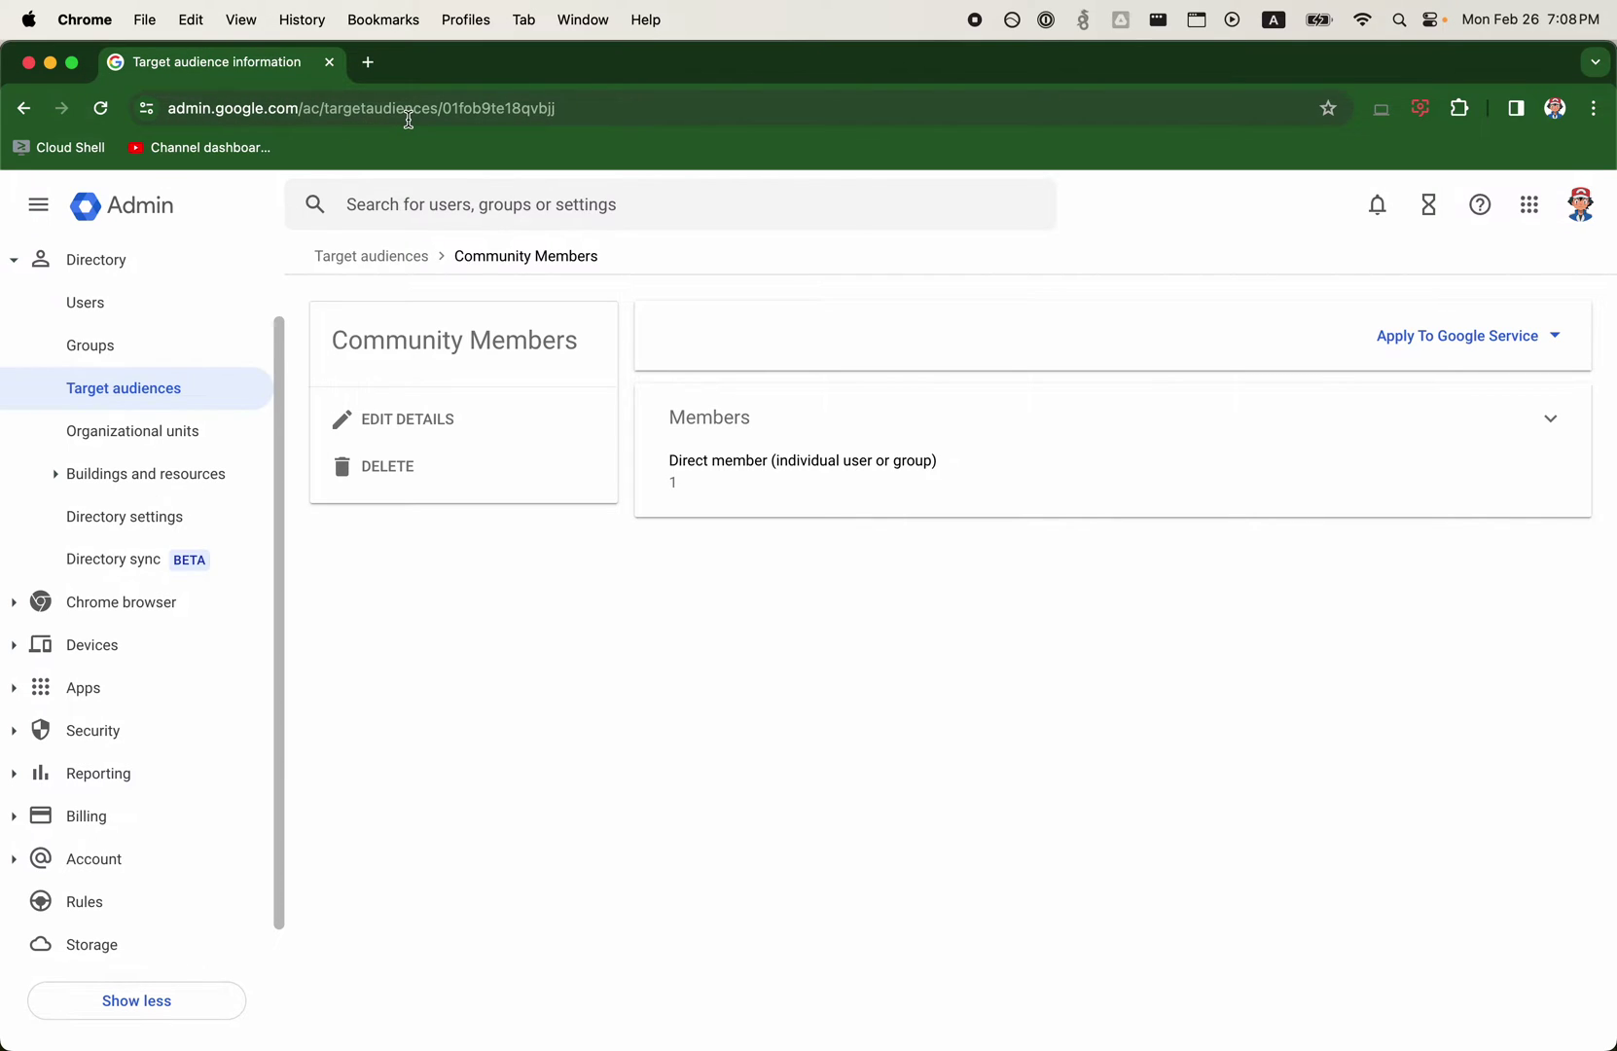
left_click(173, 111)
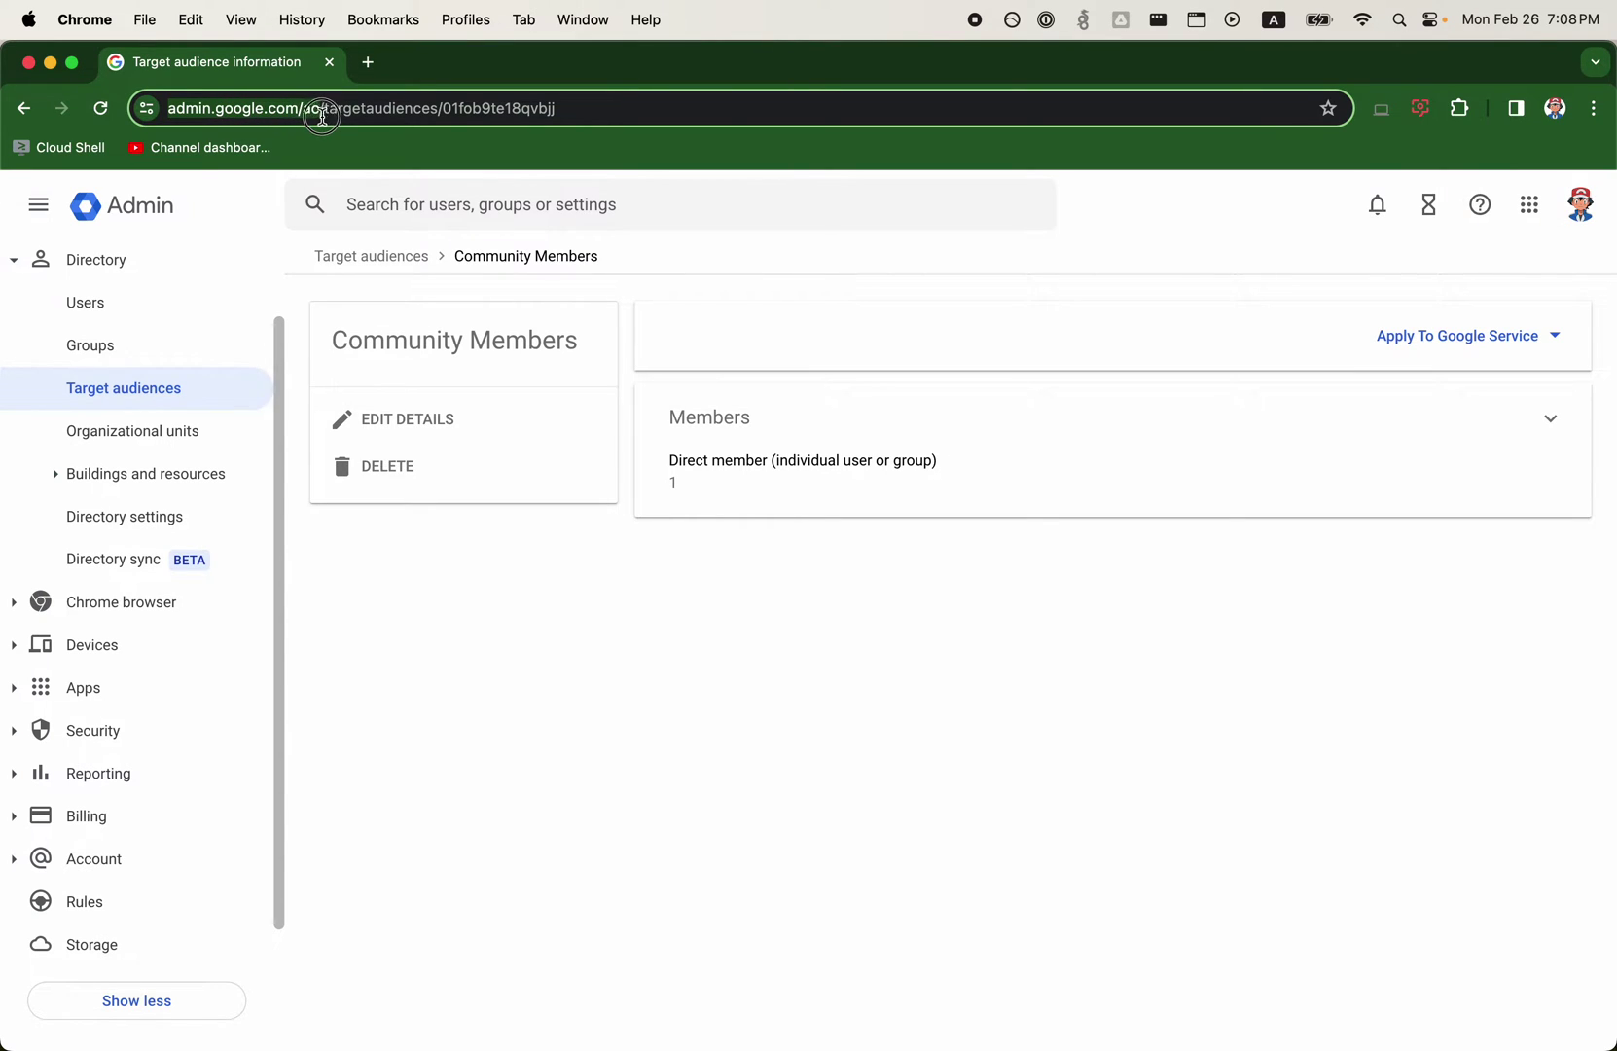
left_click_drag(326, 116, 494, 108)
left_click_drag(639, 108, 487, 107)
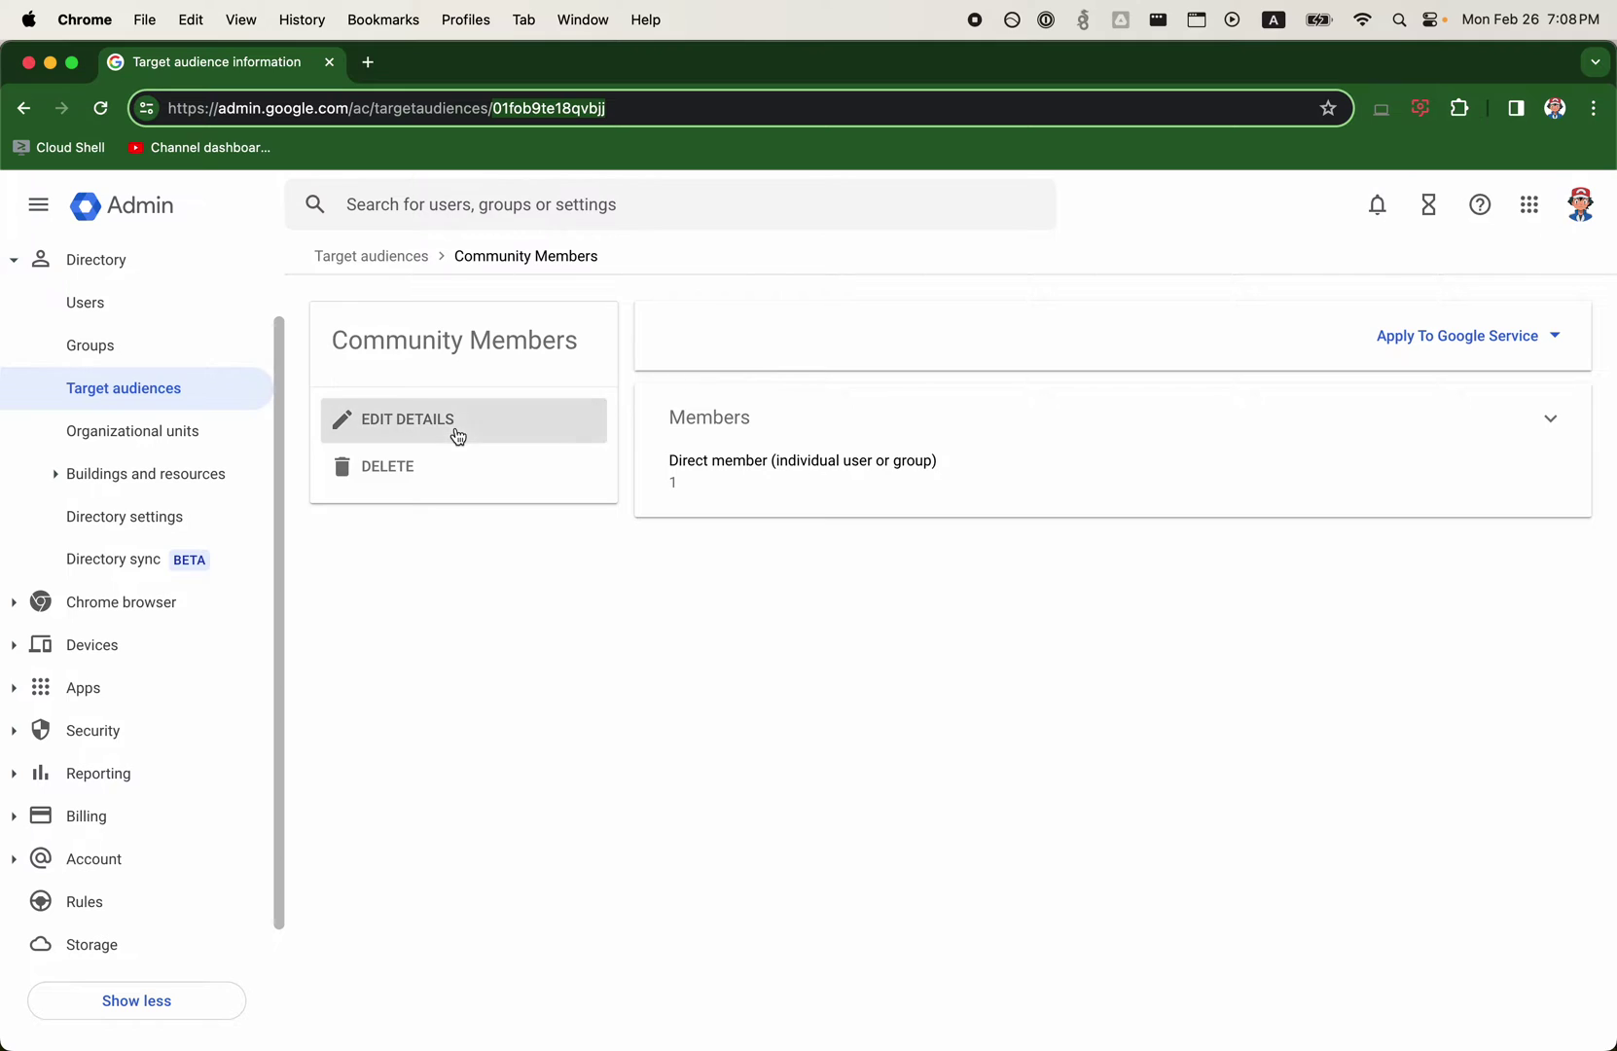
- Create a new Google Docs document in a new tab via docs.new and title it Test Document
left_click(368, 62)
type("docs.new")
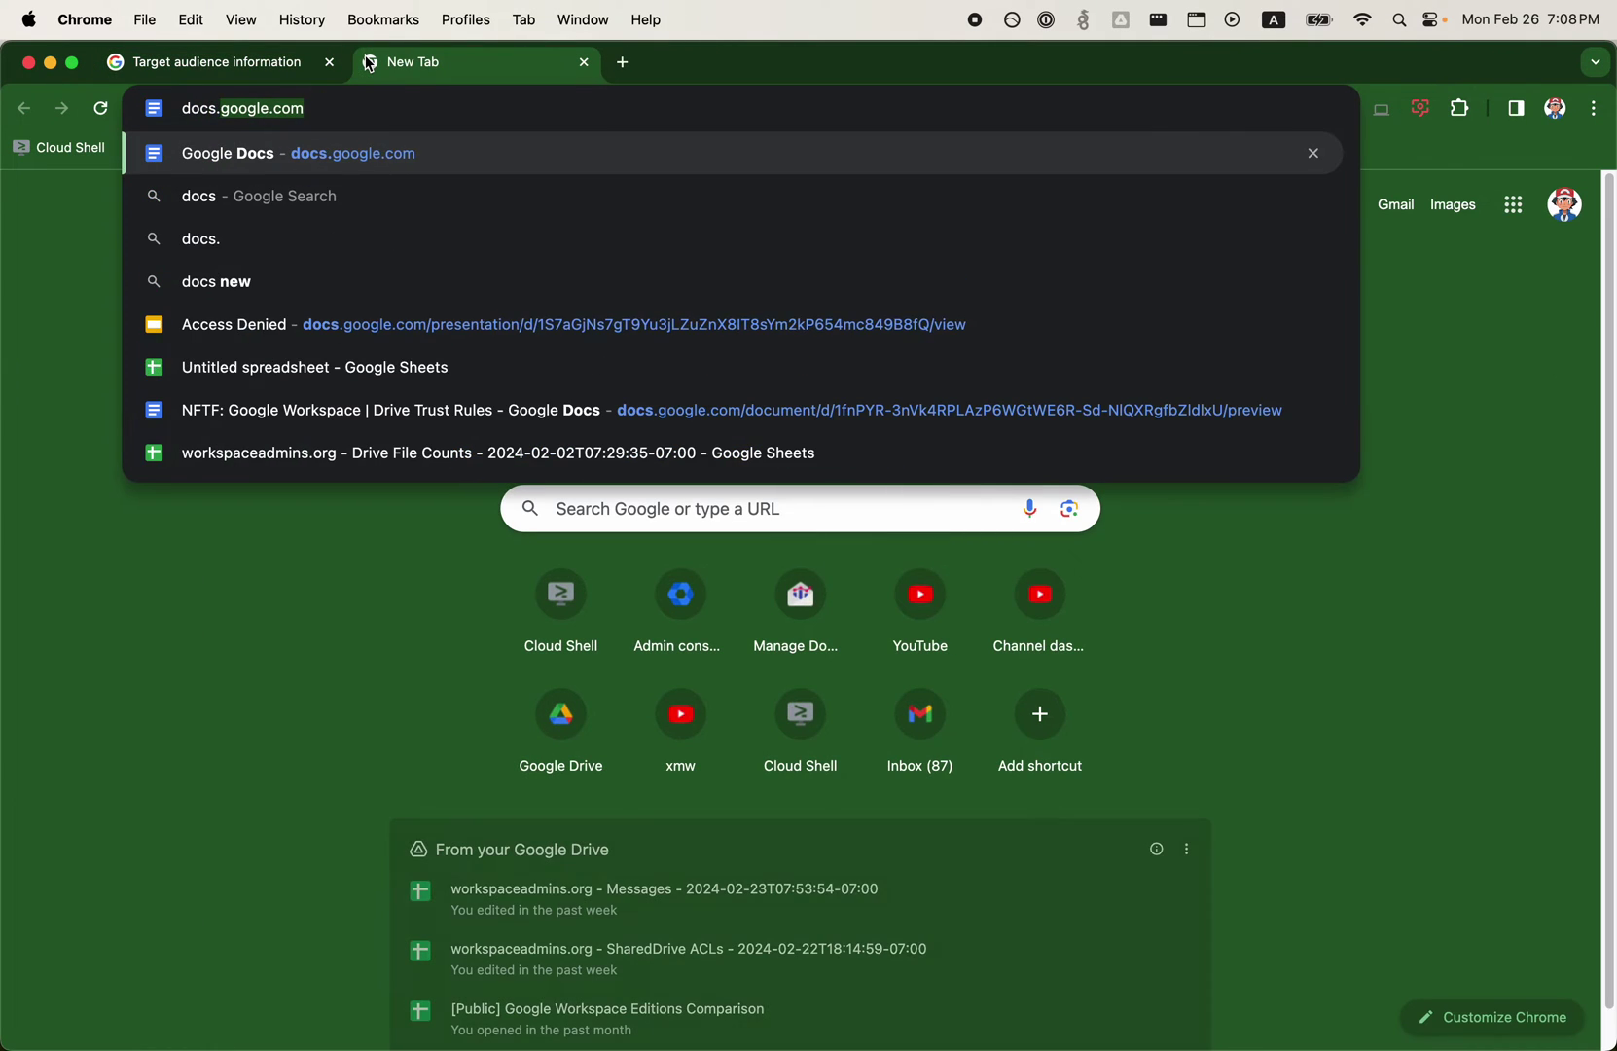
key("Return")
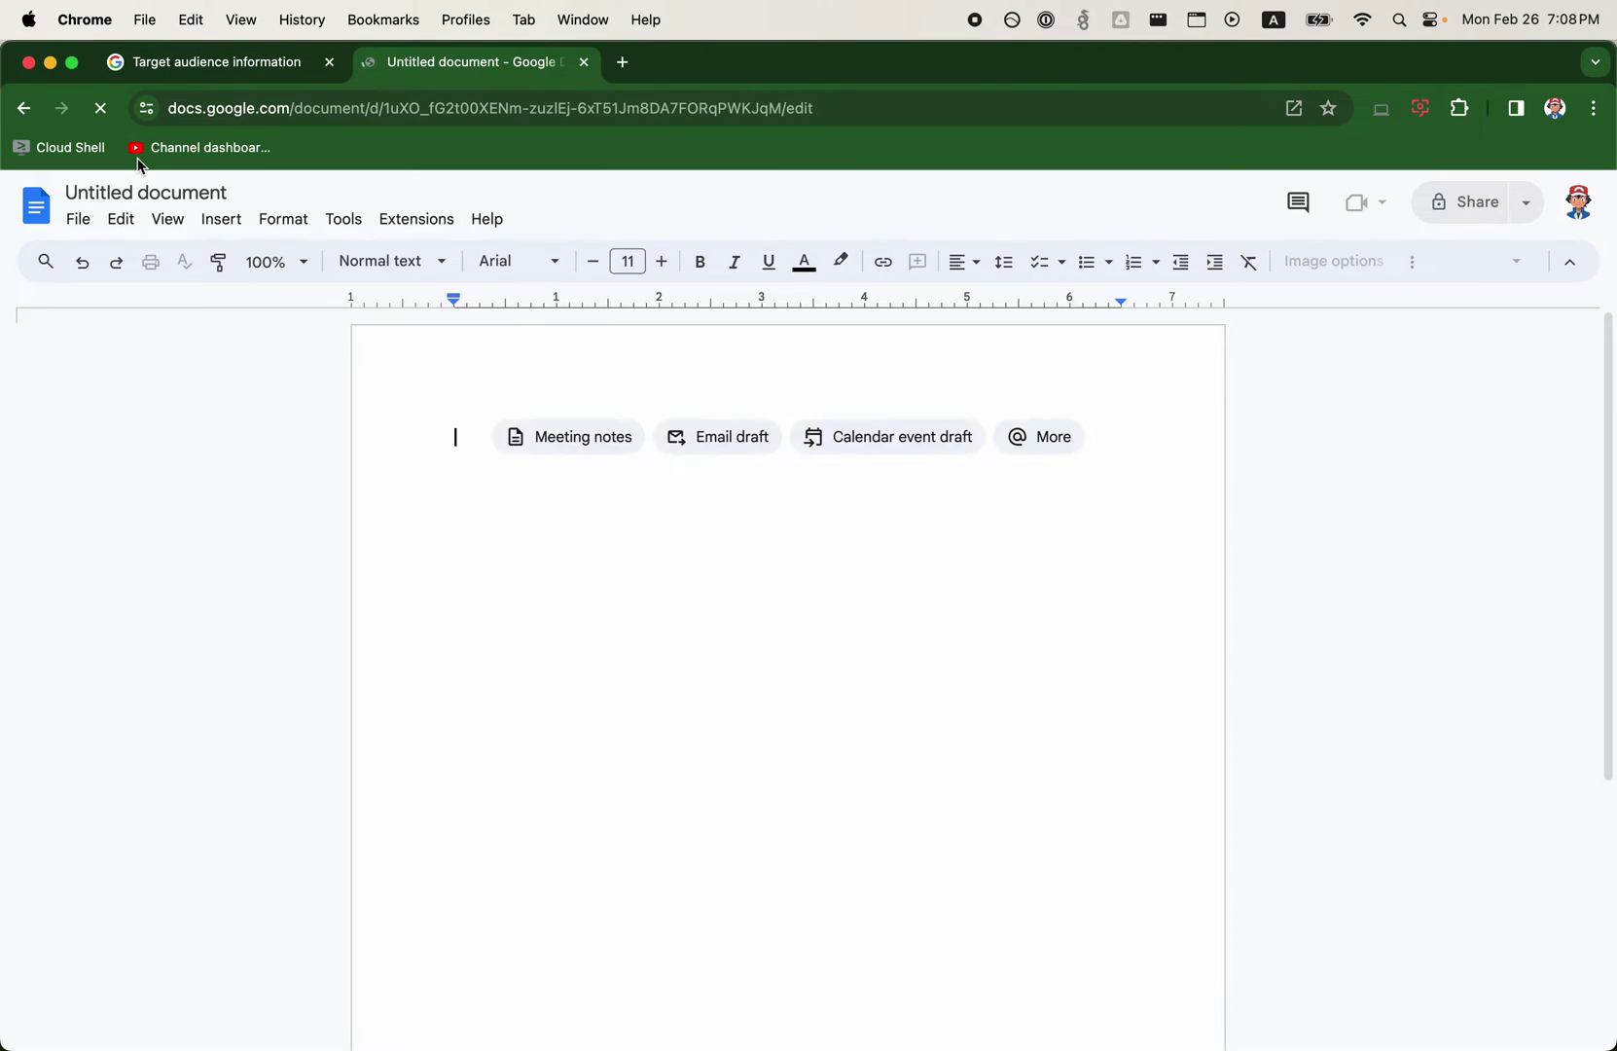
type("Test Dopcume")
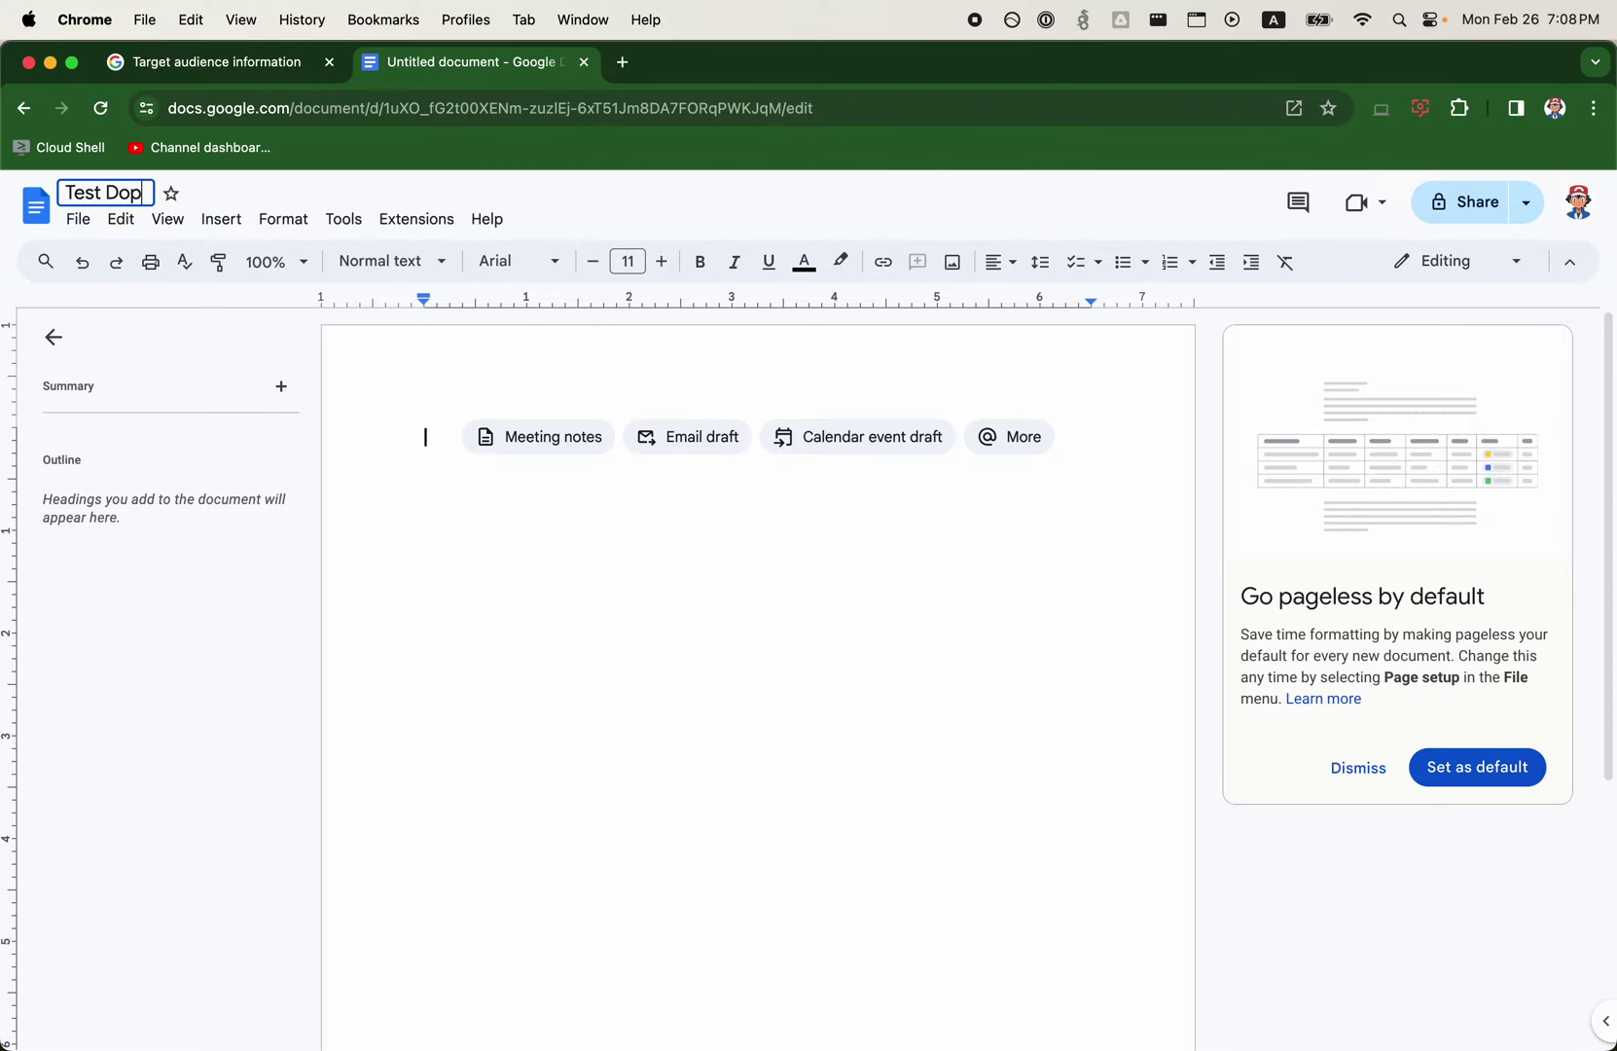
key("BackSpace")
key("BackSpace")
key("BackSpace")
key("BackSpace")
key("BackSpace")
type("cument")
key("Return")
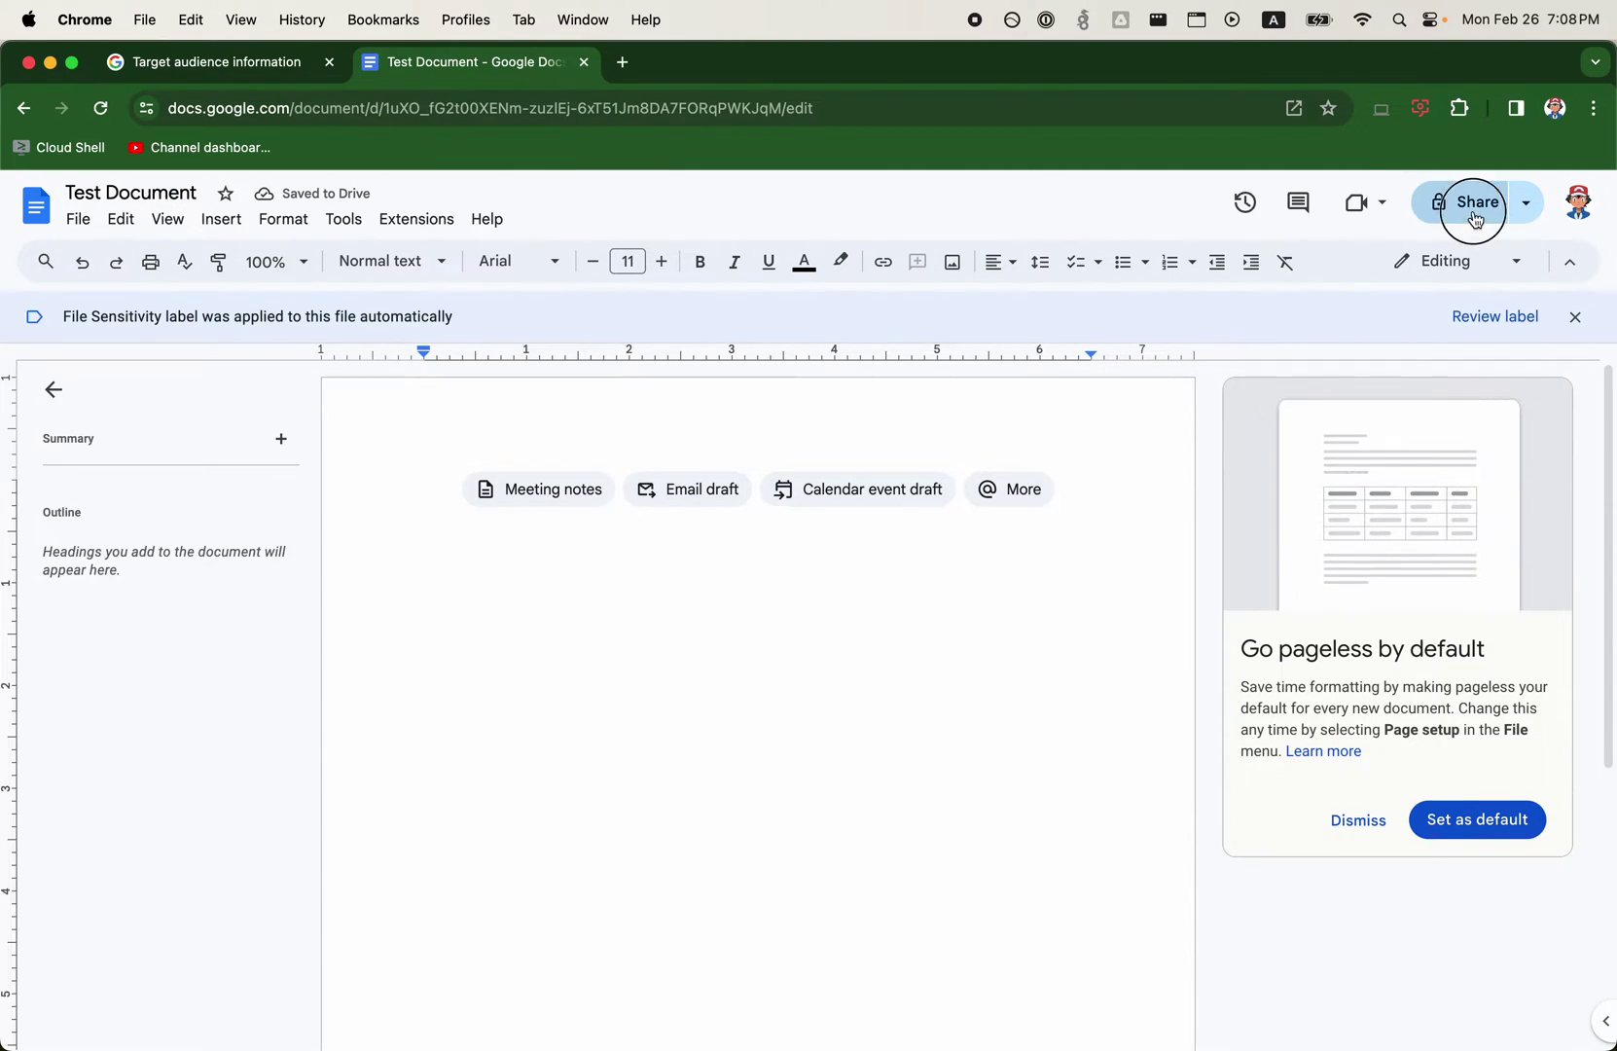
- Open the document's sharing settings and view the available general access options
left_click(1461, 202)
left_click(686, 699)
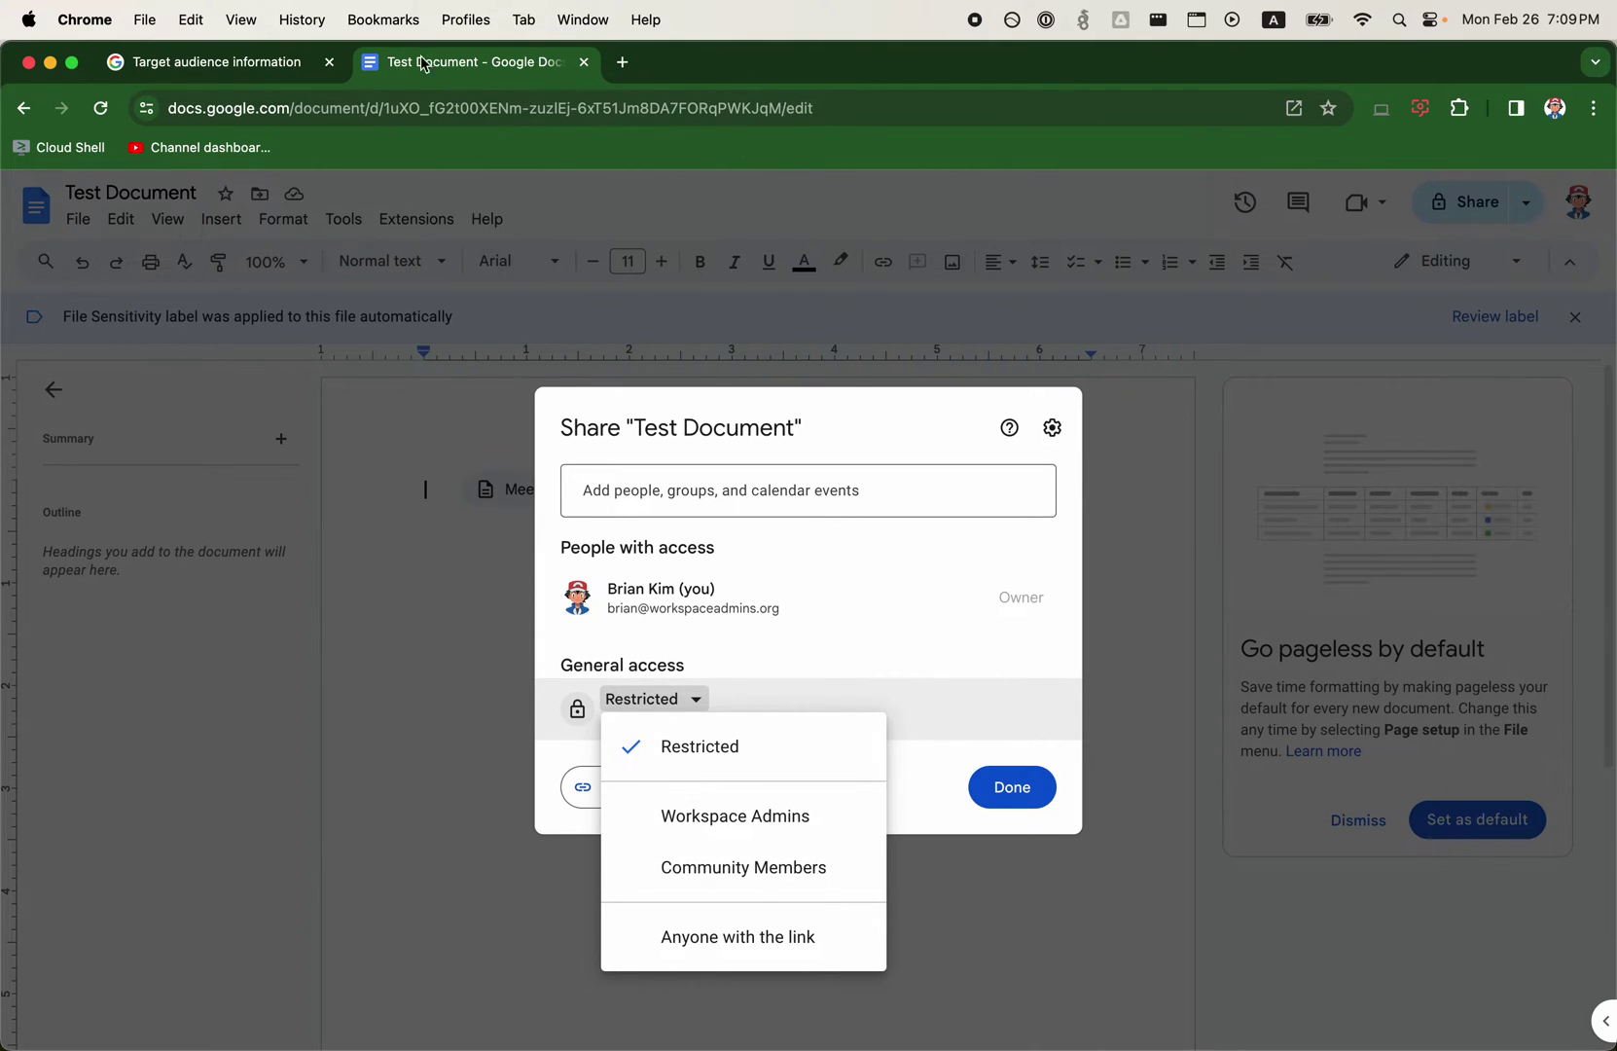
- Switch to the Admin console and open the Sharing settings of the Drive and Docs service
left_click(292, 79)
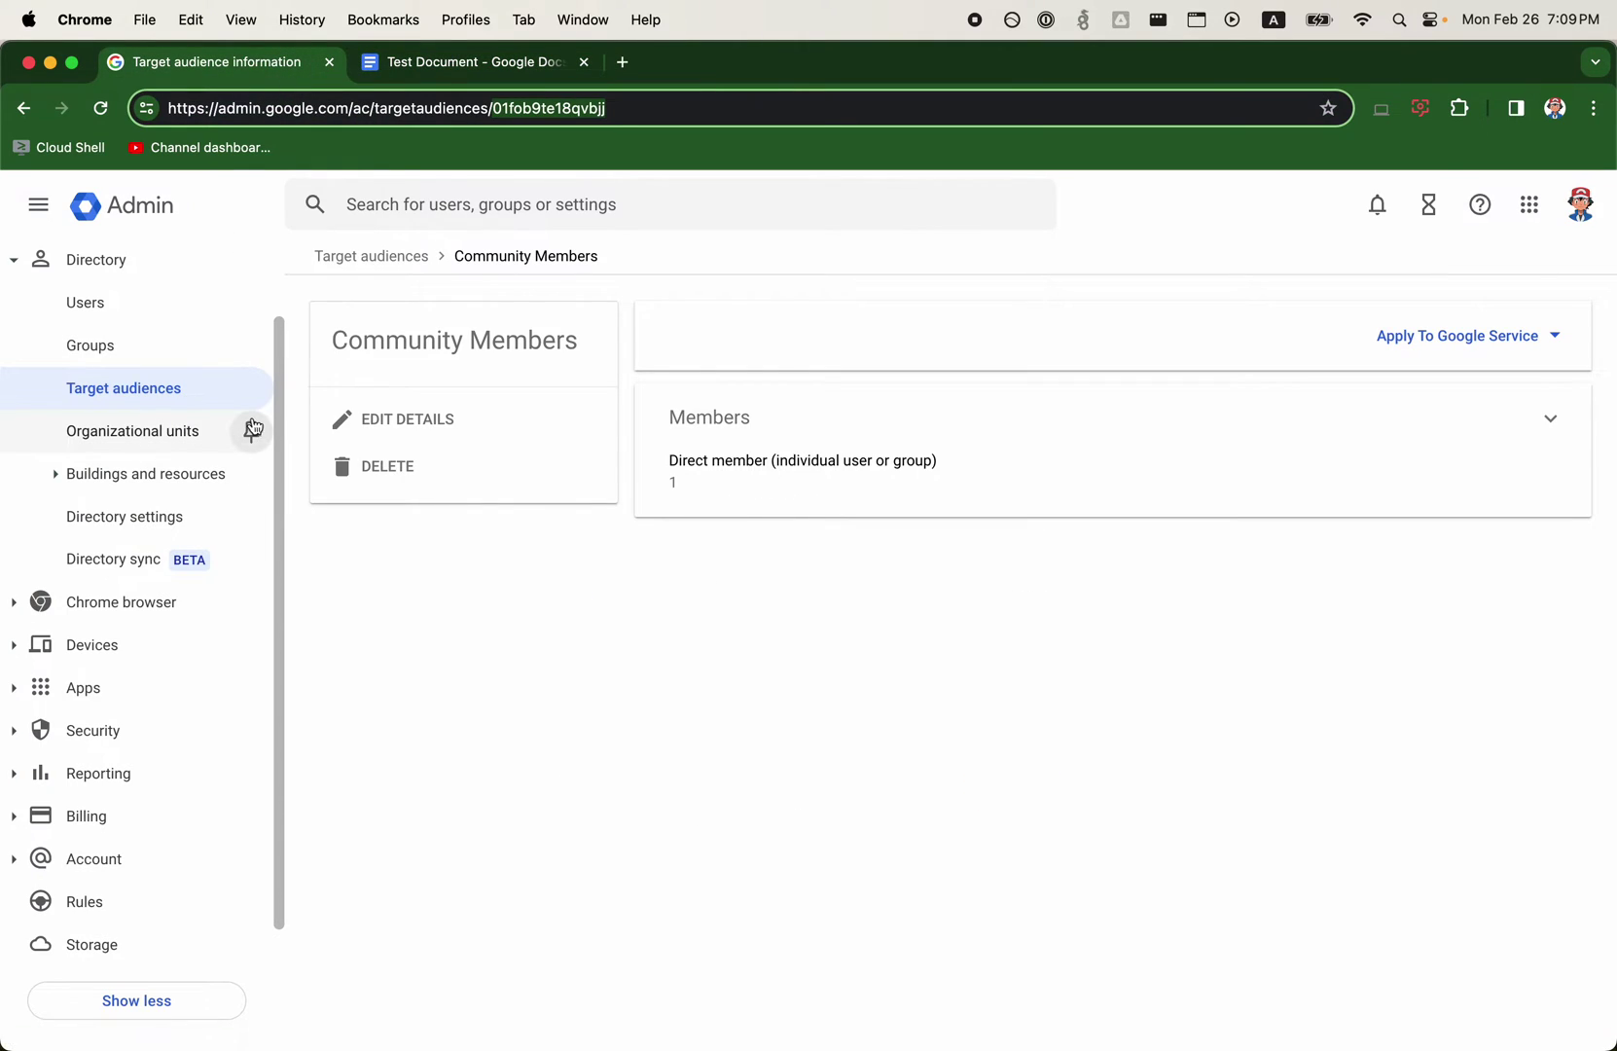
left_click(161, 697)
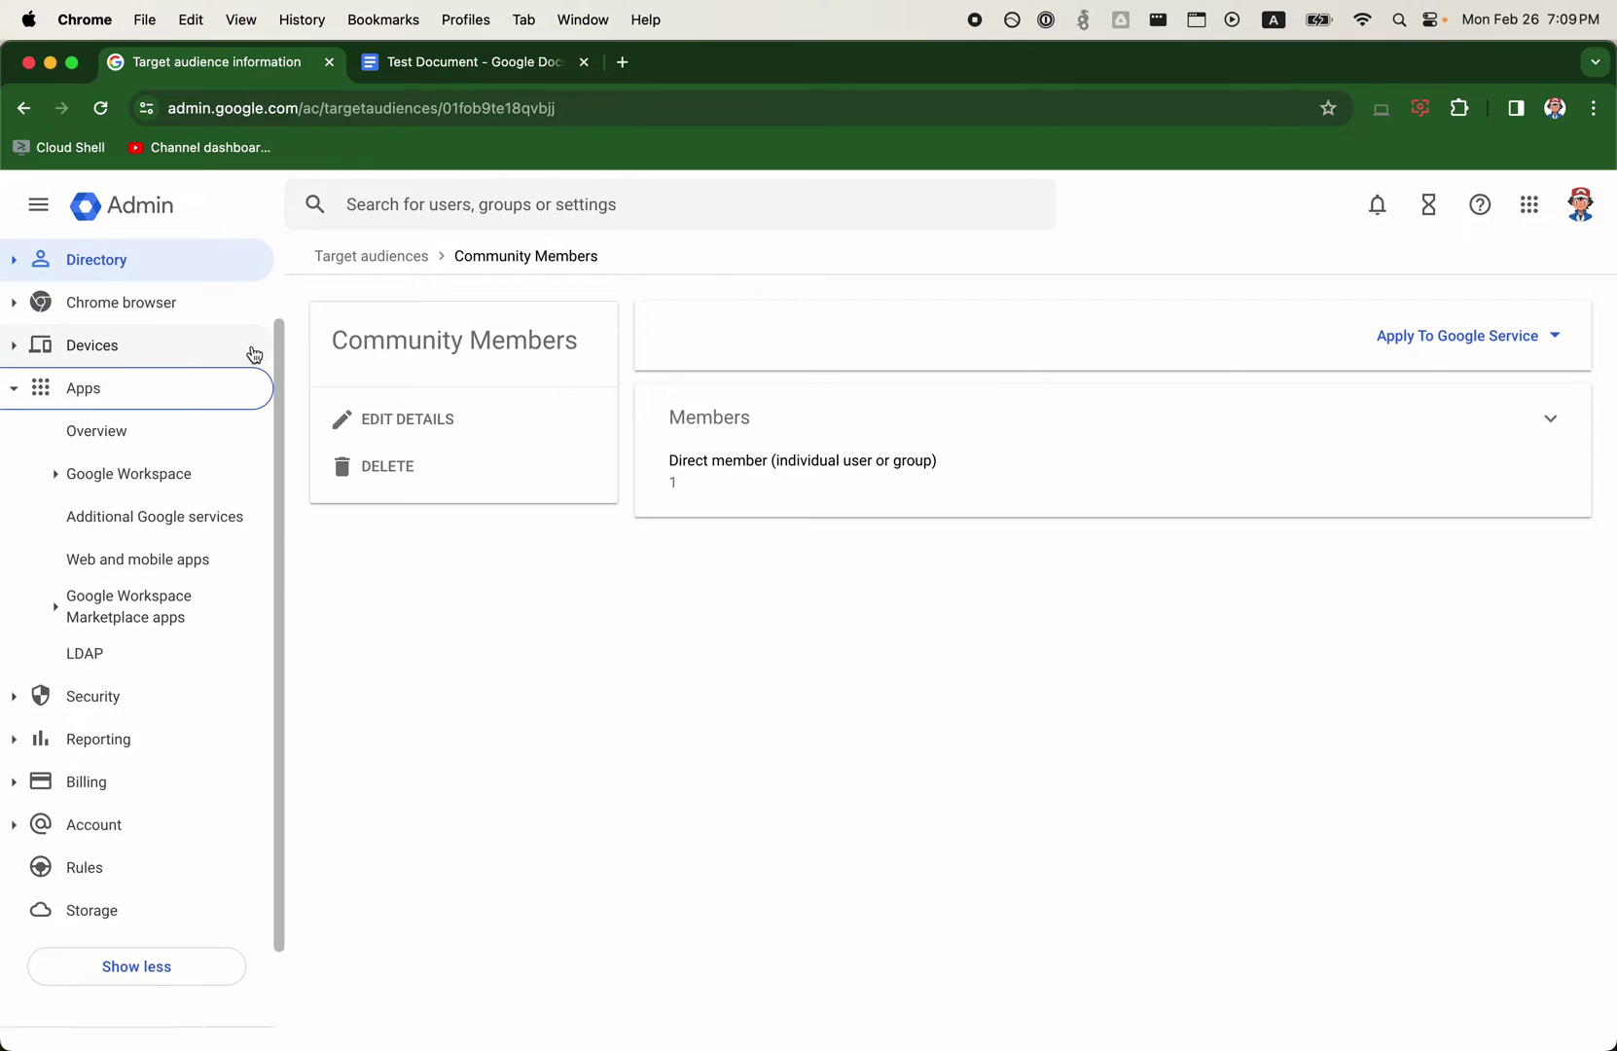
left_click(109, 489)
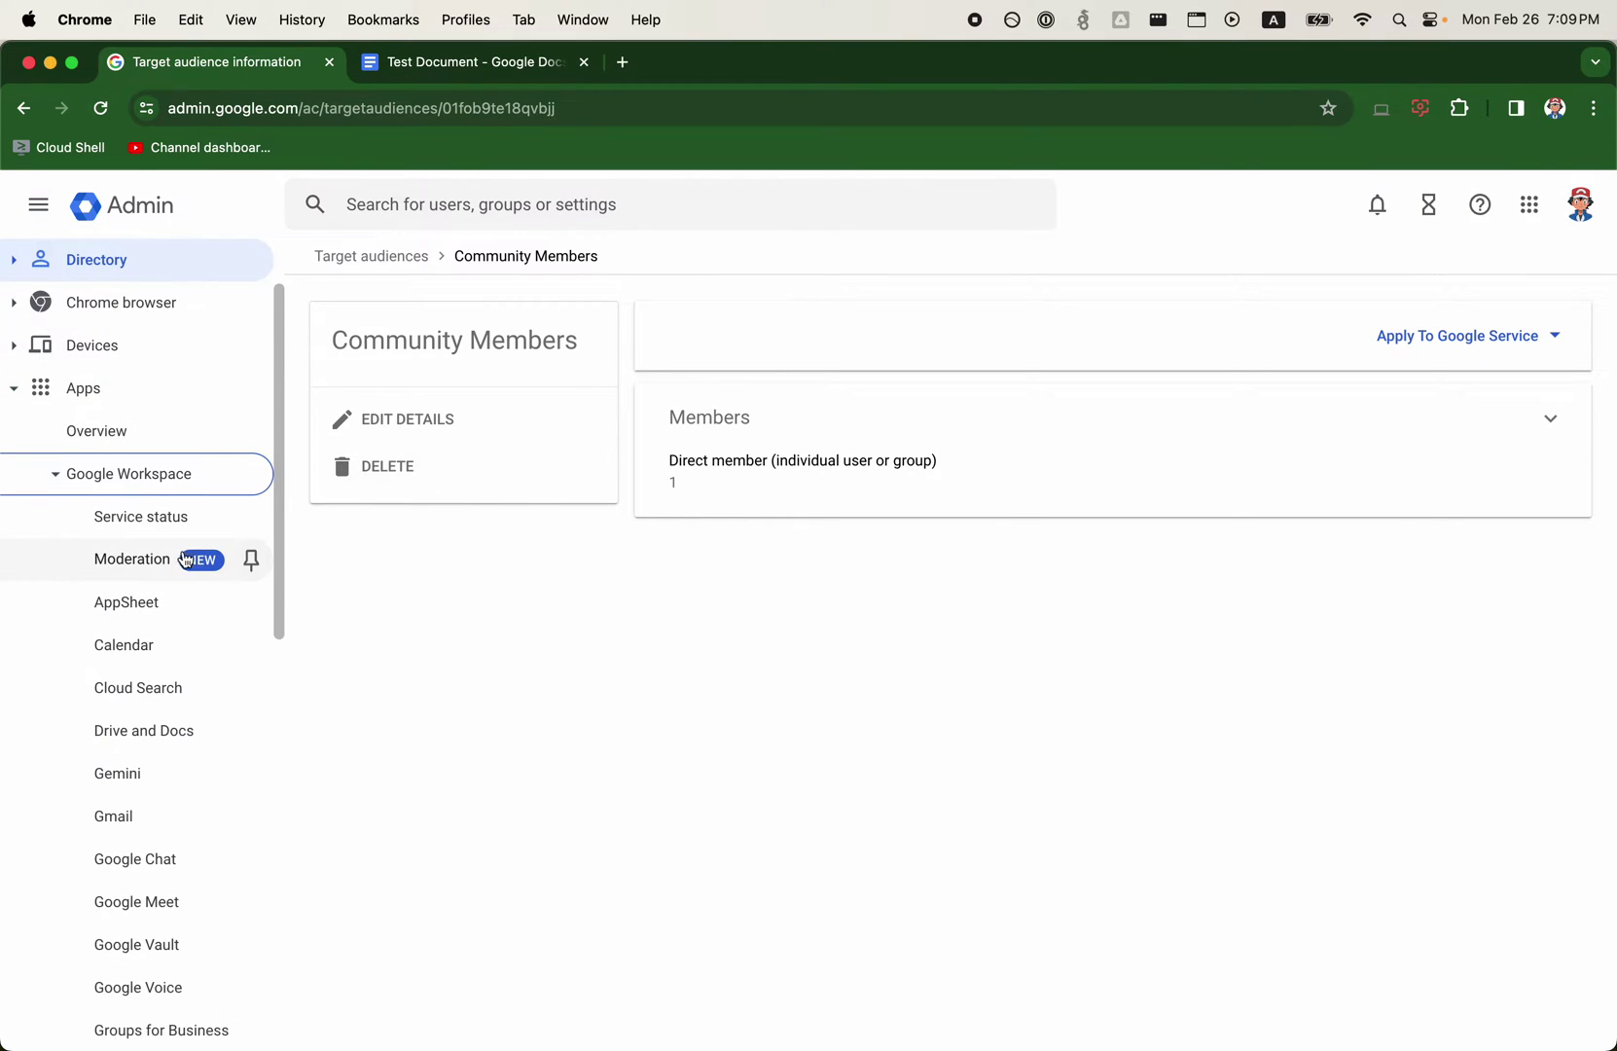
scroll(175, 608, "down", 3)
left_click(166, 618)
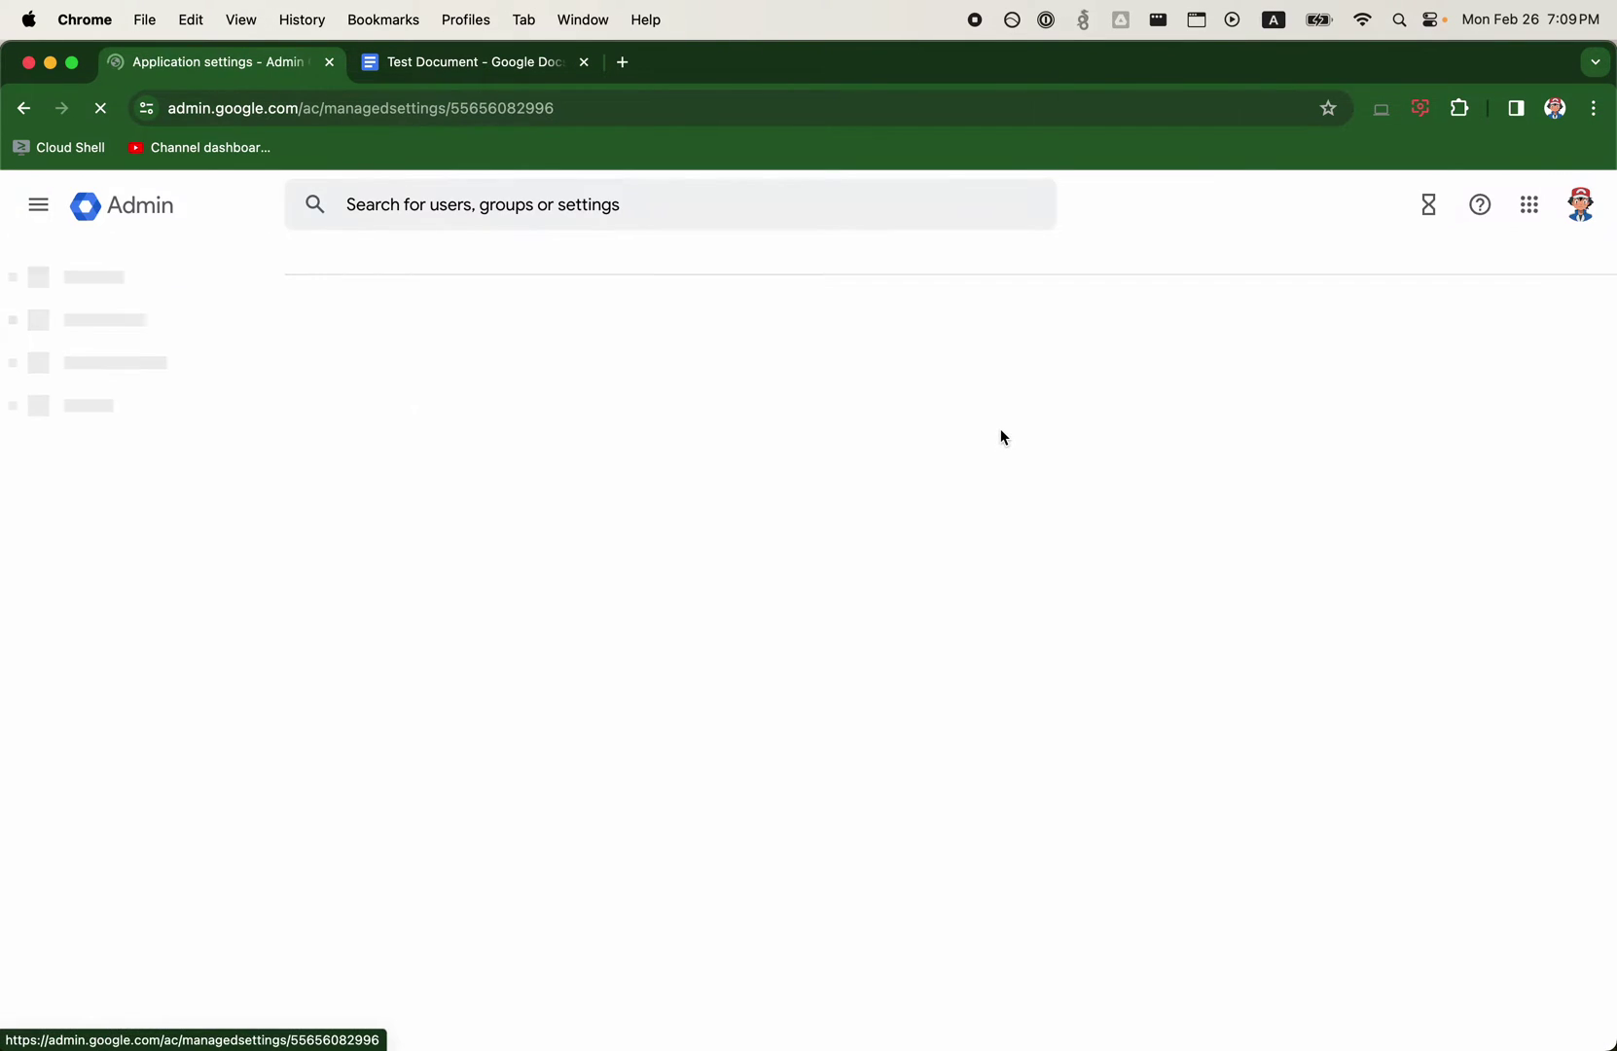
scroll(890, 523, "down", 6)
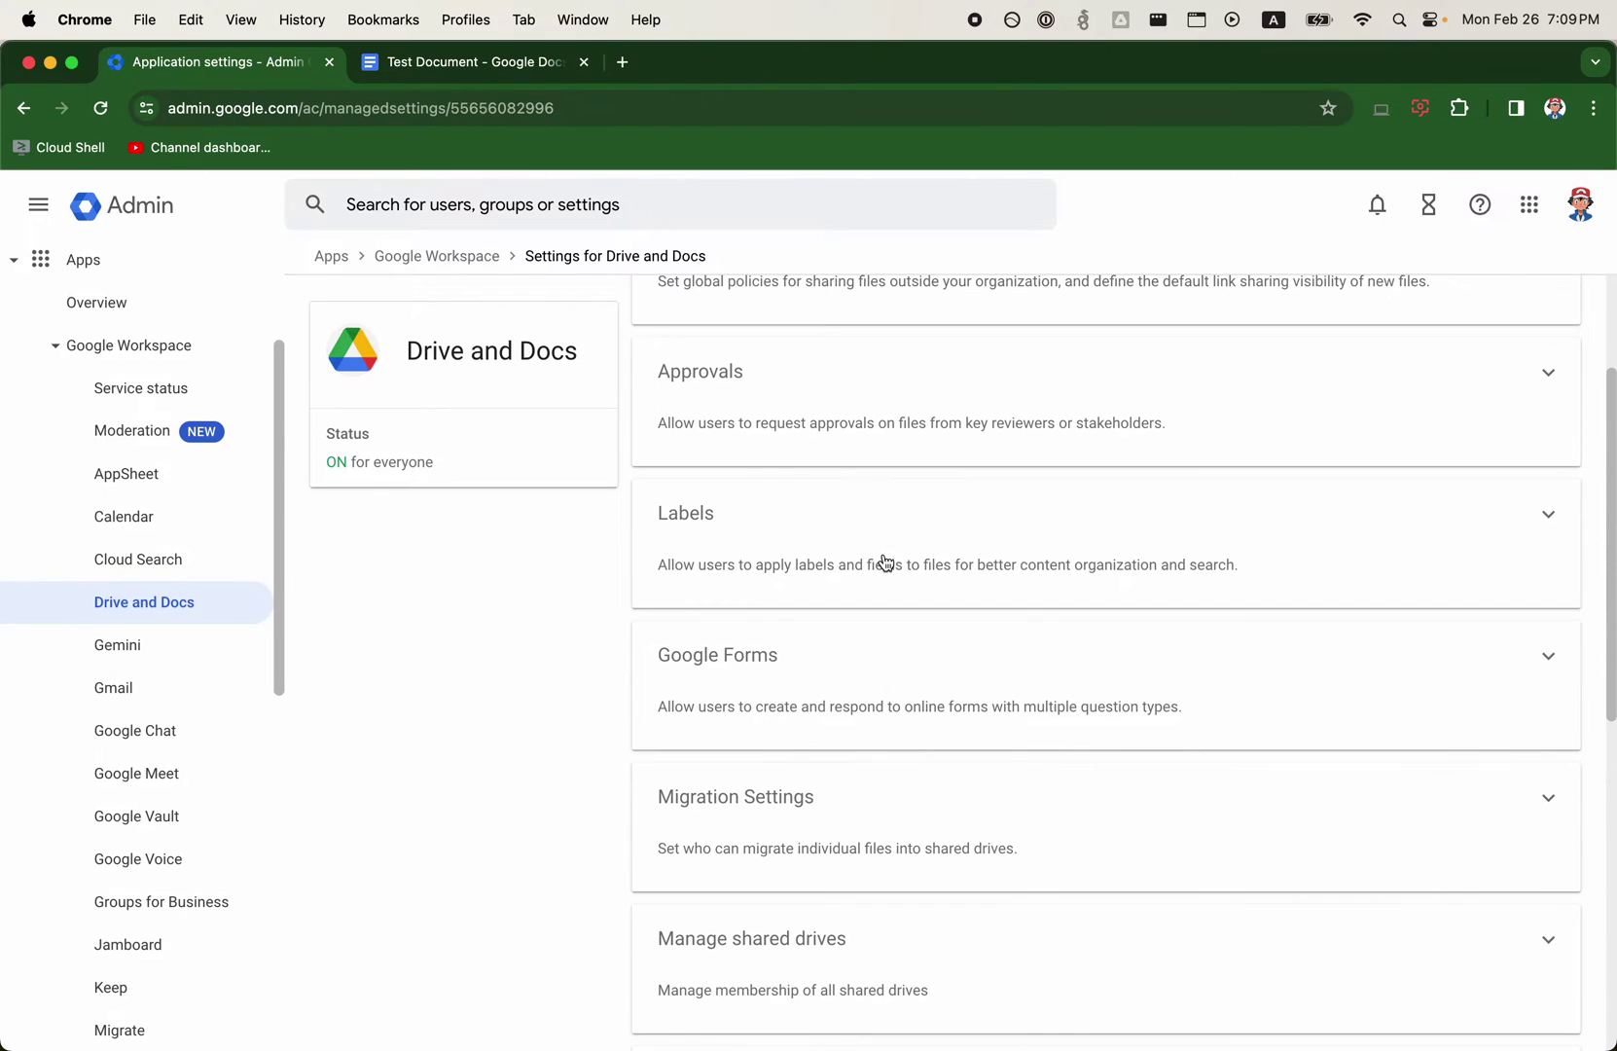
scroll(916, 764, "down", 4)
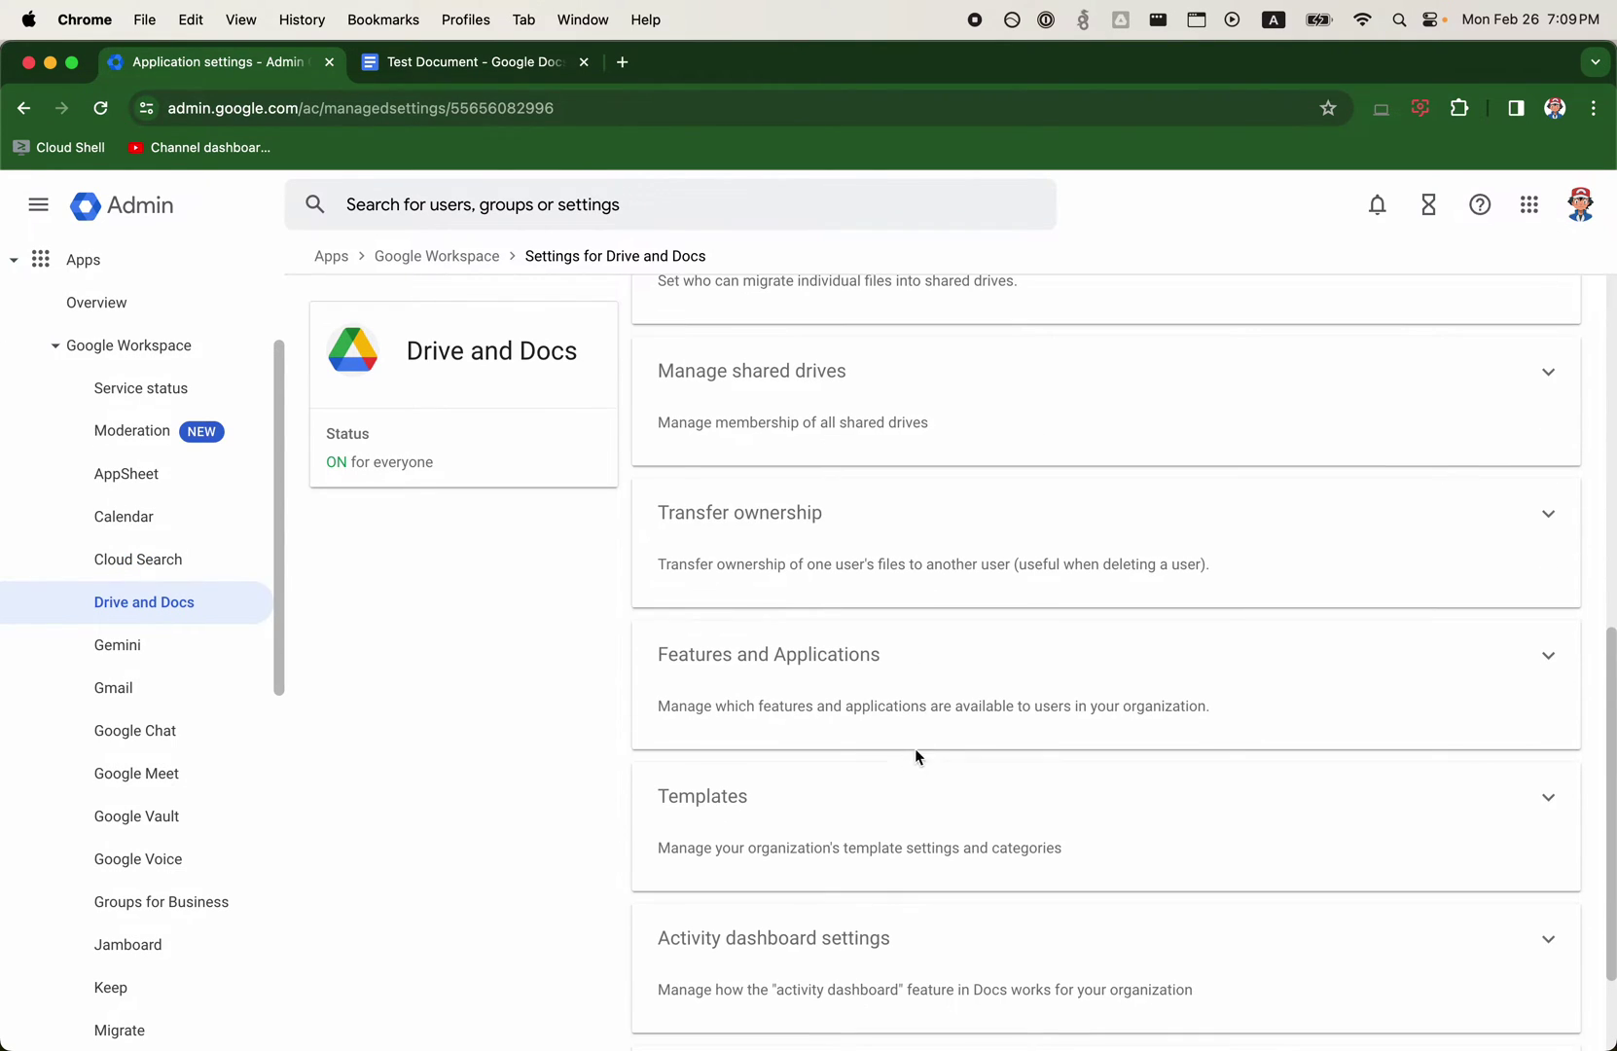
scroll(919, 739, "up", 5)
scroll(943, 603, "up", 5)
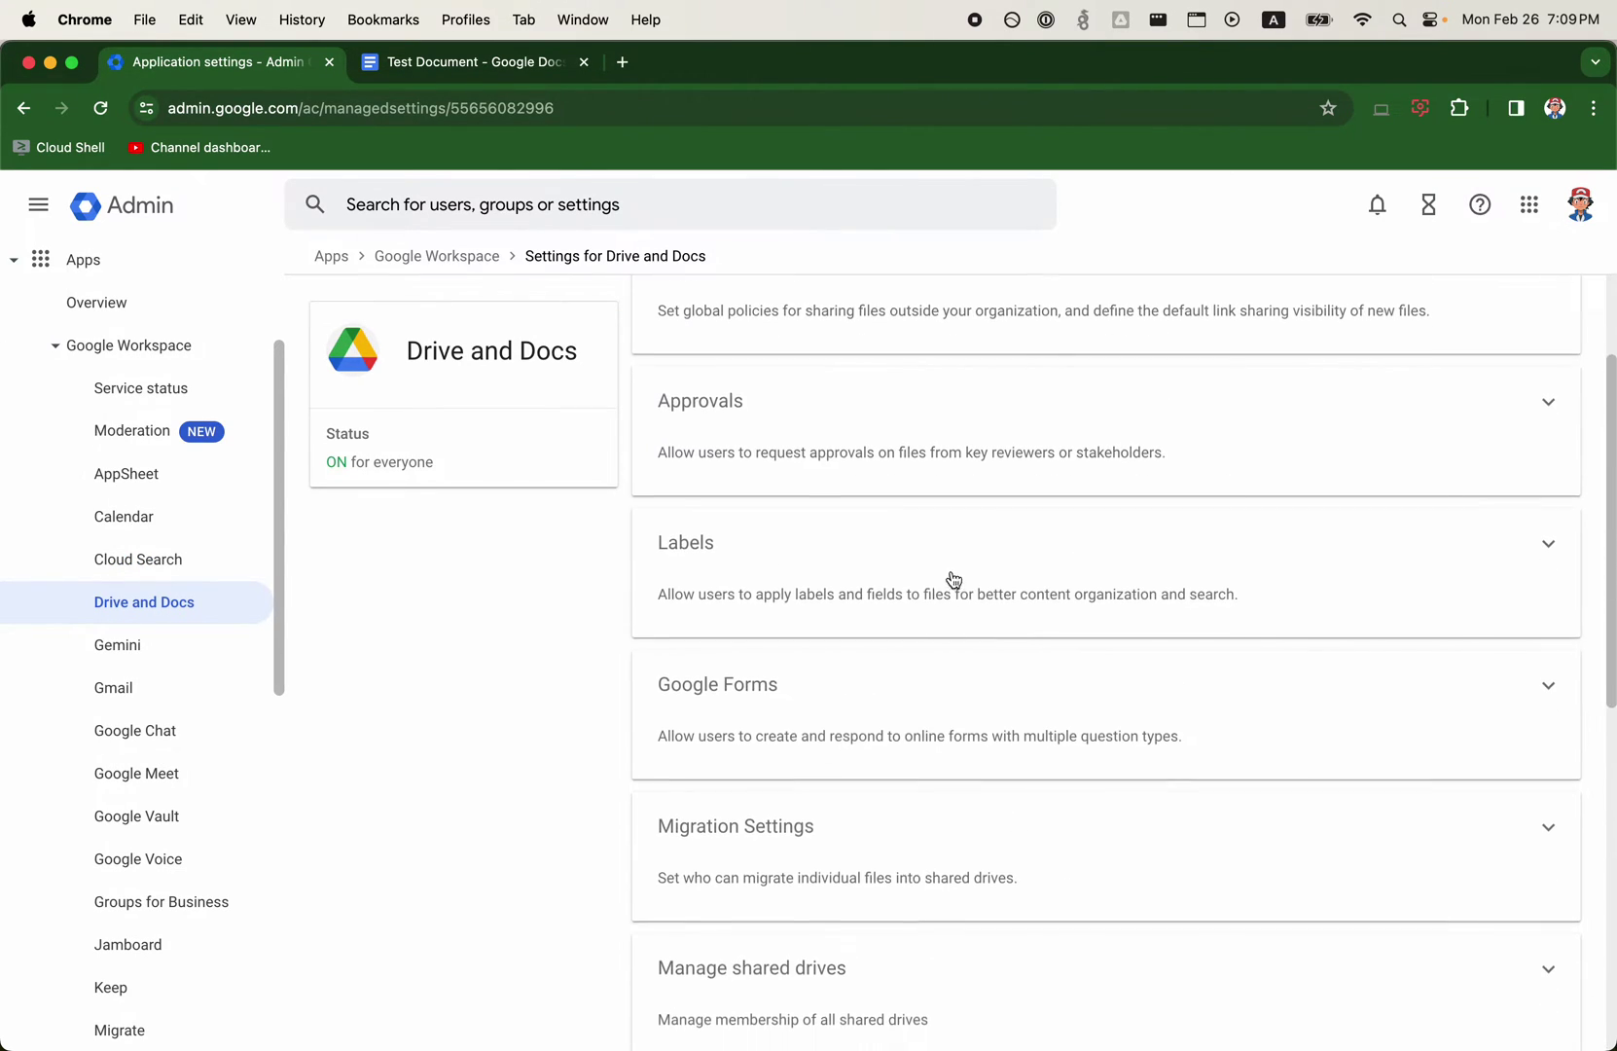
left_click(856, 449)
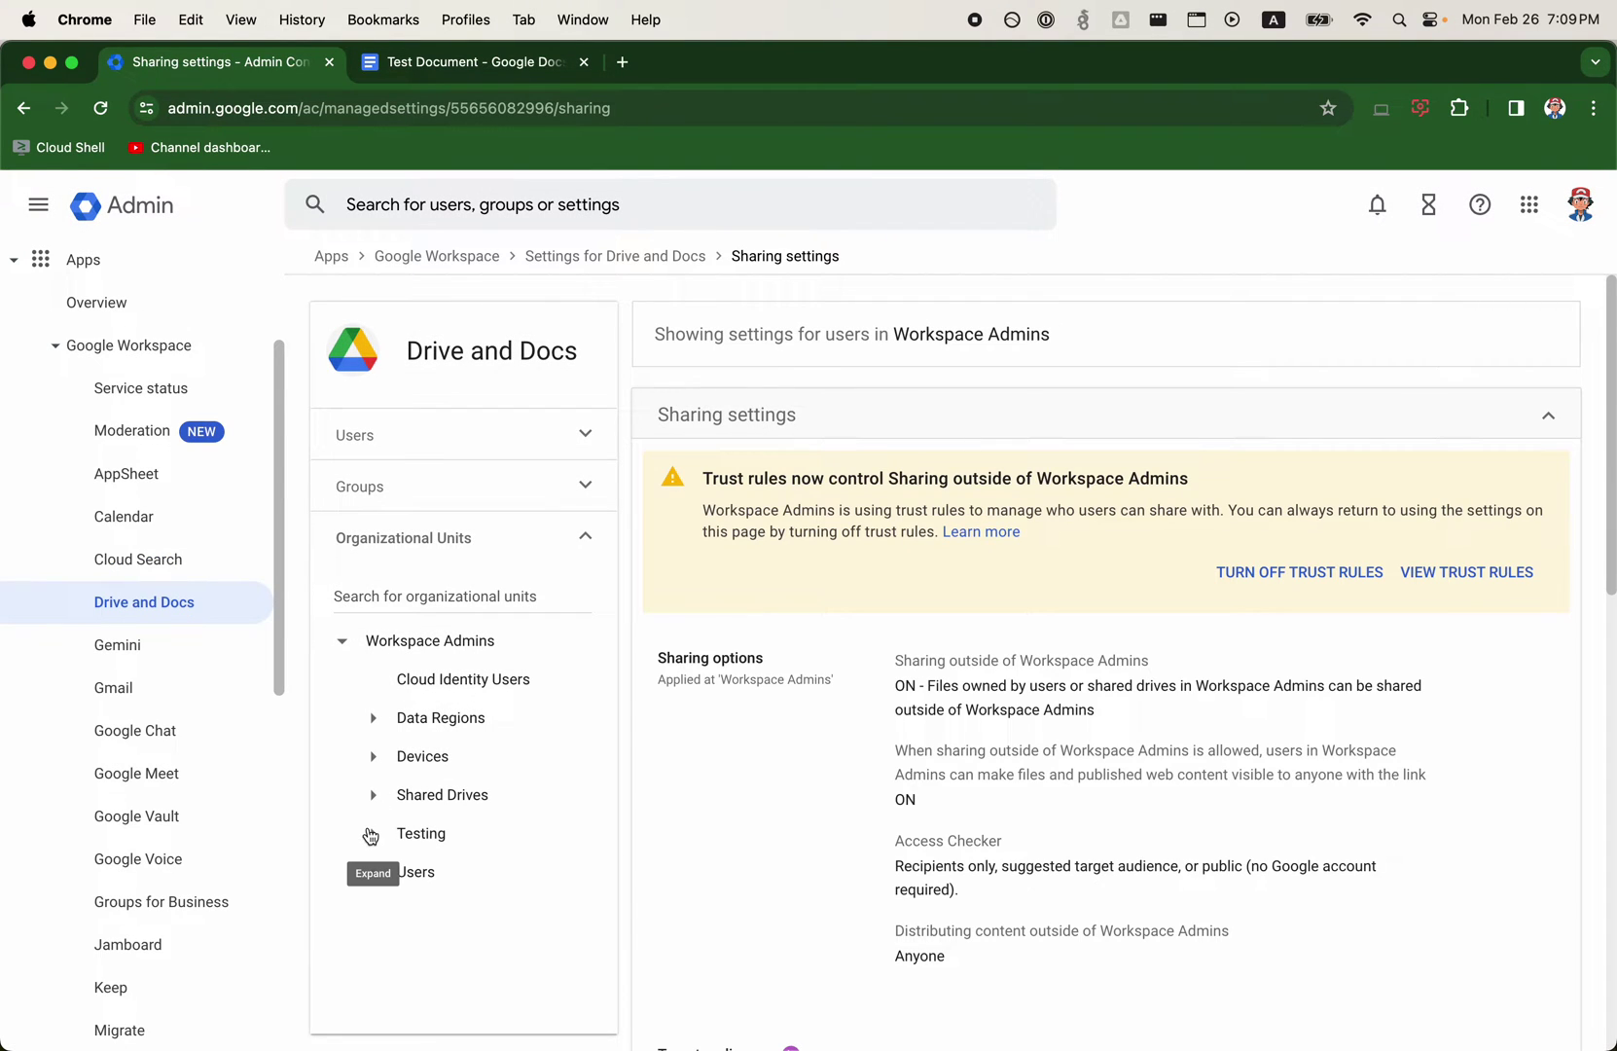
- Select the first organizational unit under Testing and open its Target audiences setting for editing
left_click(372, 832)
left_click(479, 871)
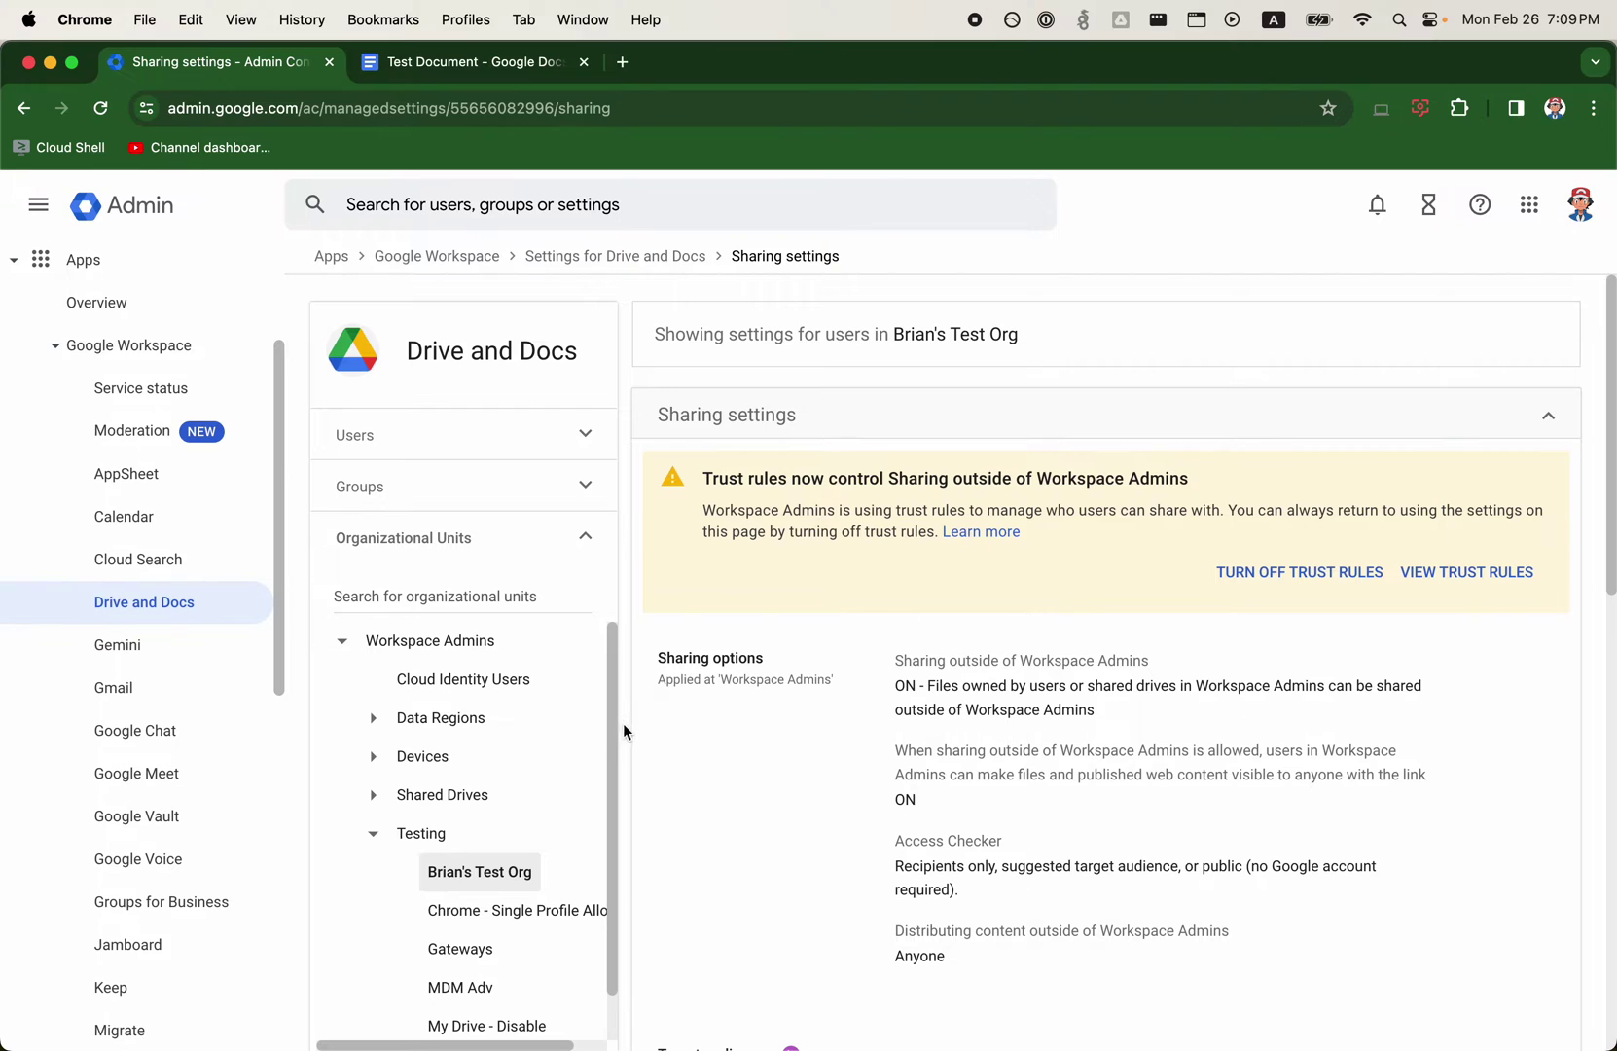
scroll(815, 515, "down", 5)
left_click(836, 759)
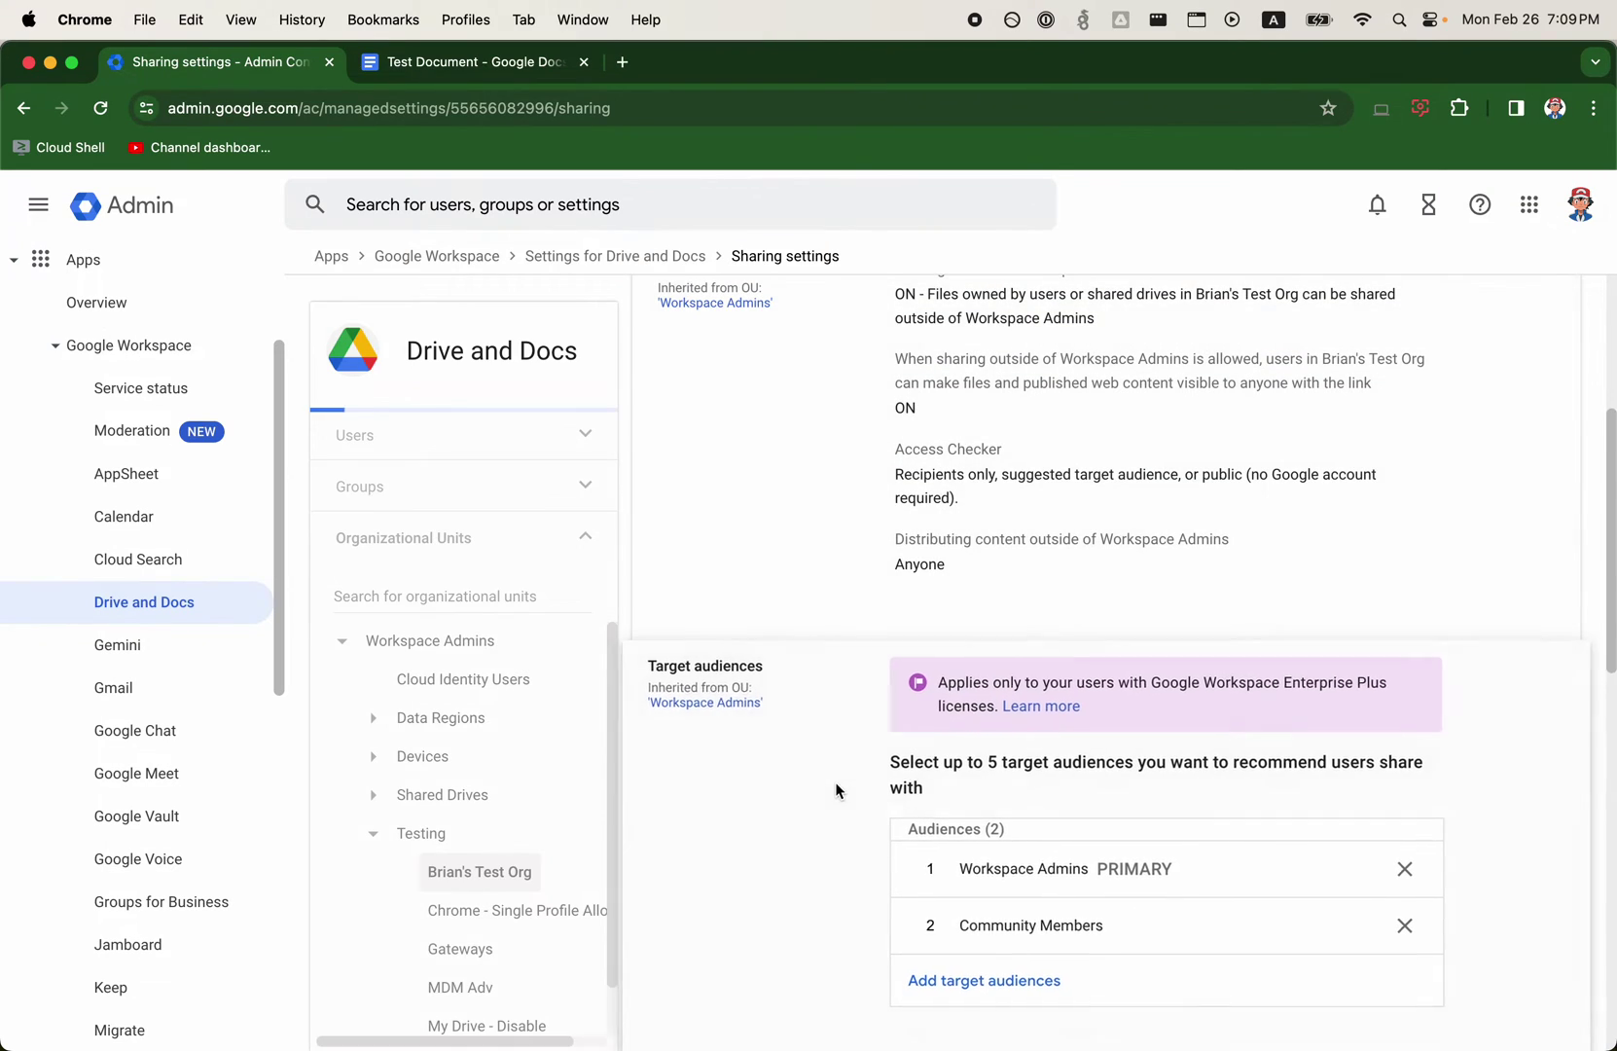
scroll(1349, 578, "down", 2)
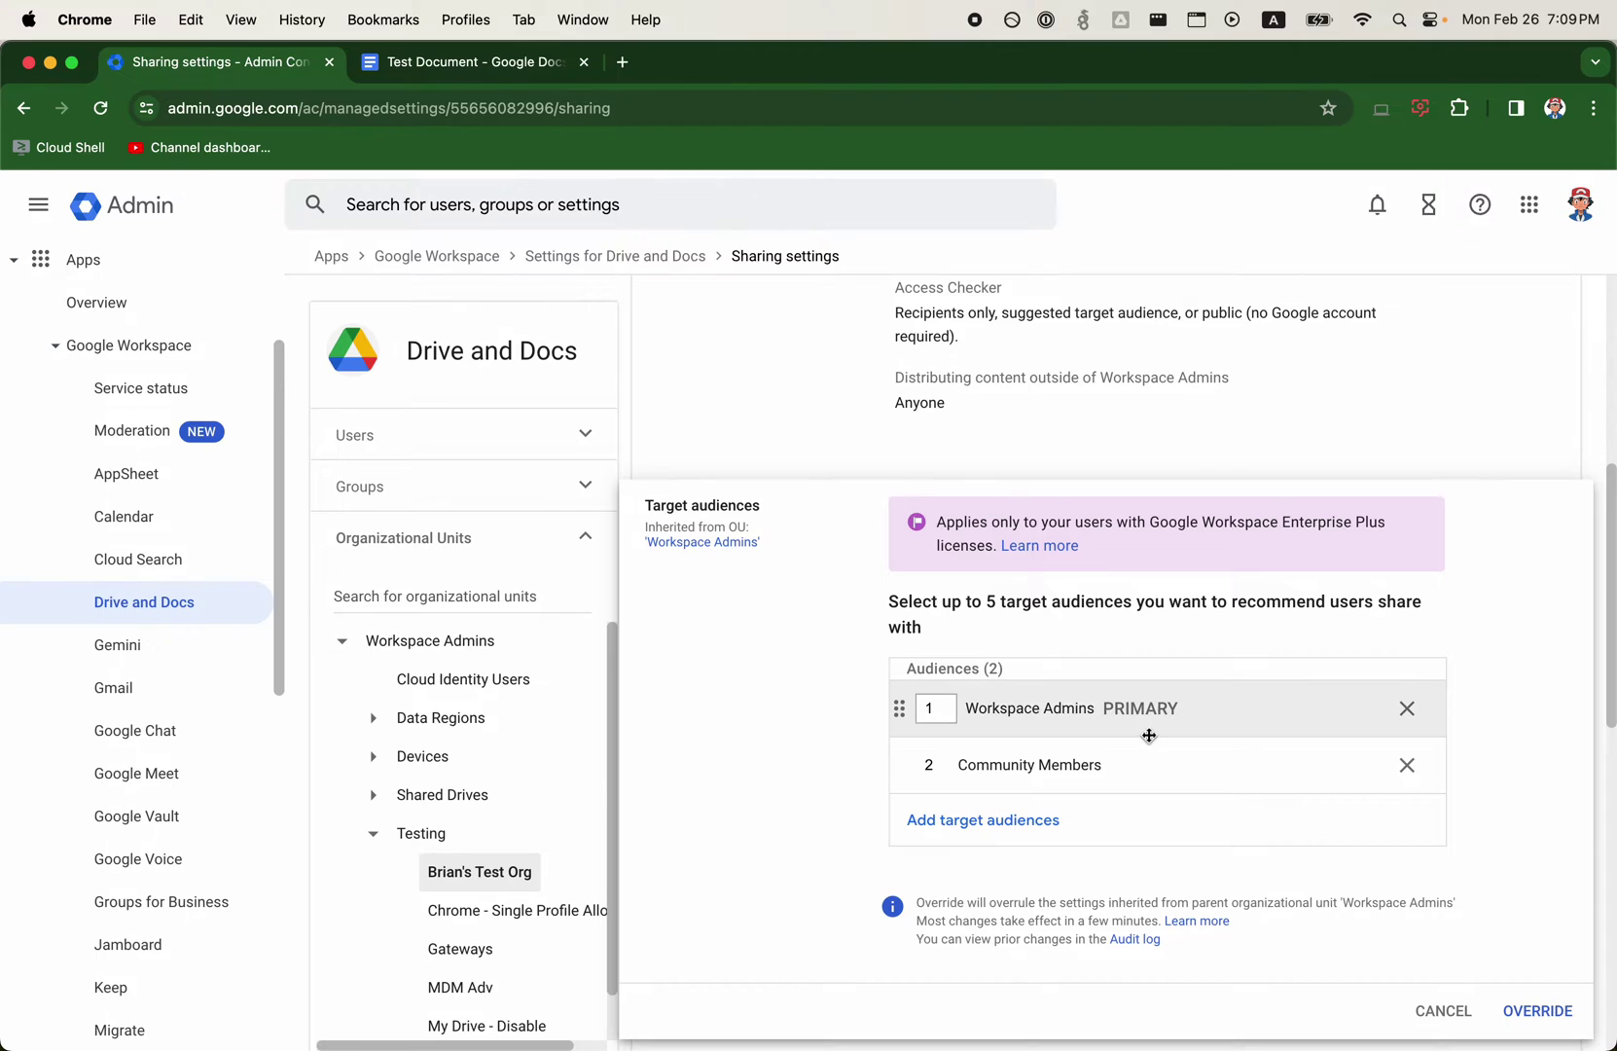
- Override the inherited target audiences by making Community Members primary and removing Workspace Admins
left_click_drag(1362, 765, 1304, 685)
left_click(1406, 764)
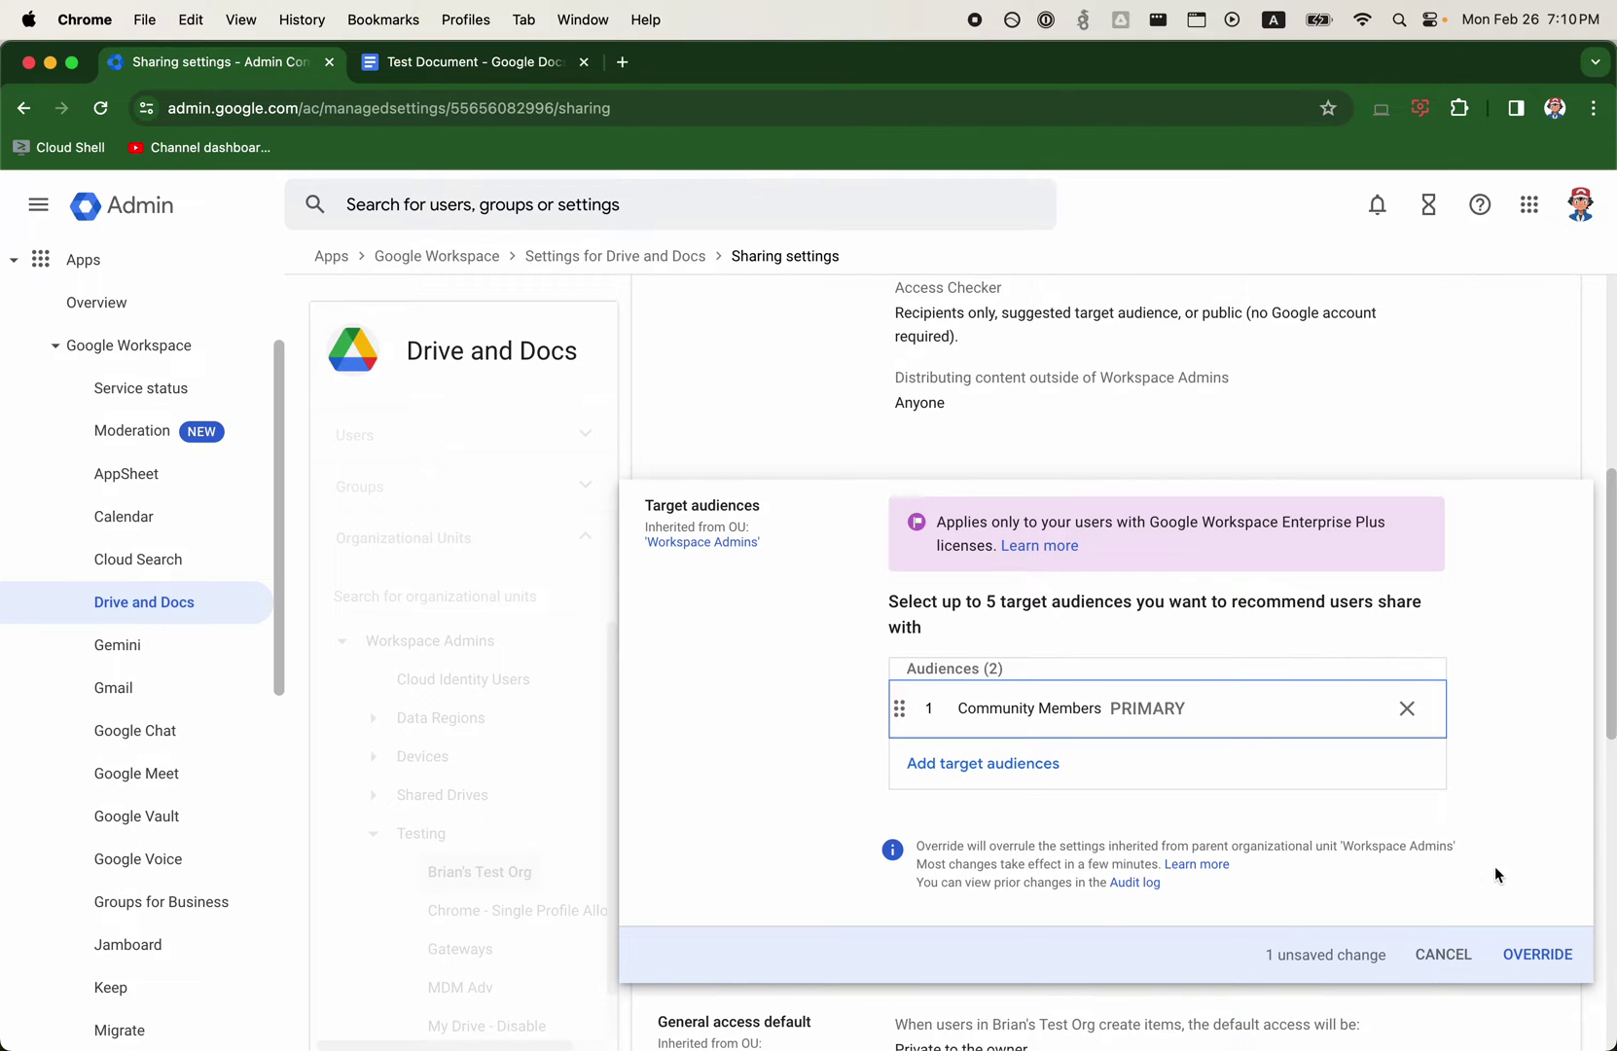
left_click(1050, 764)
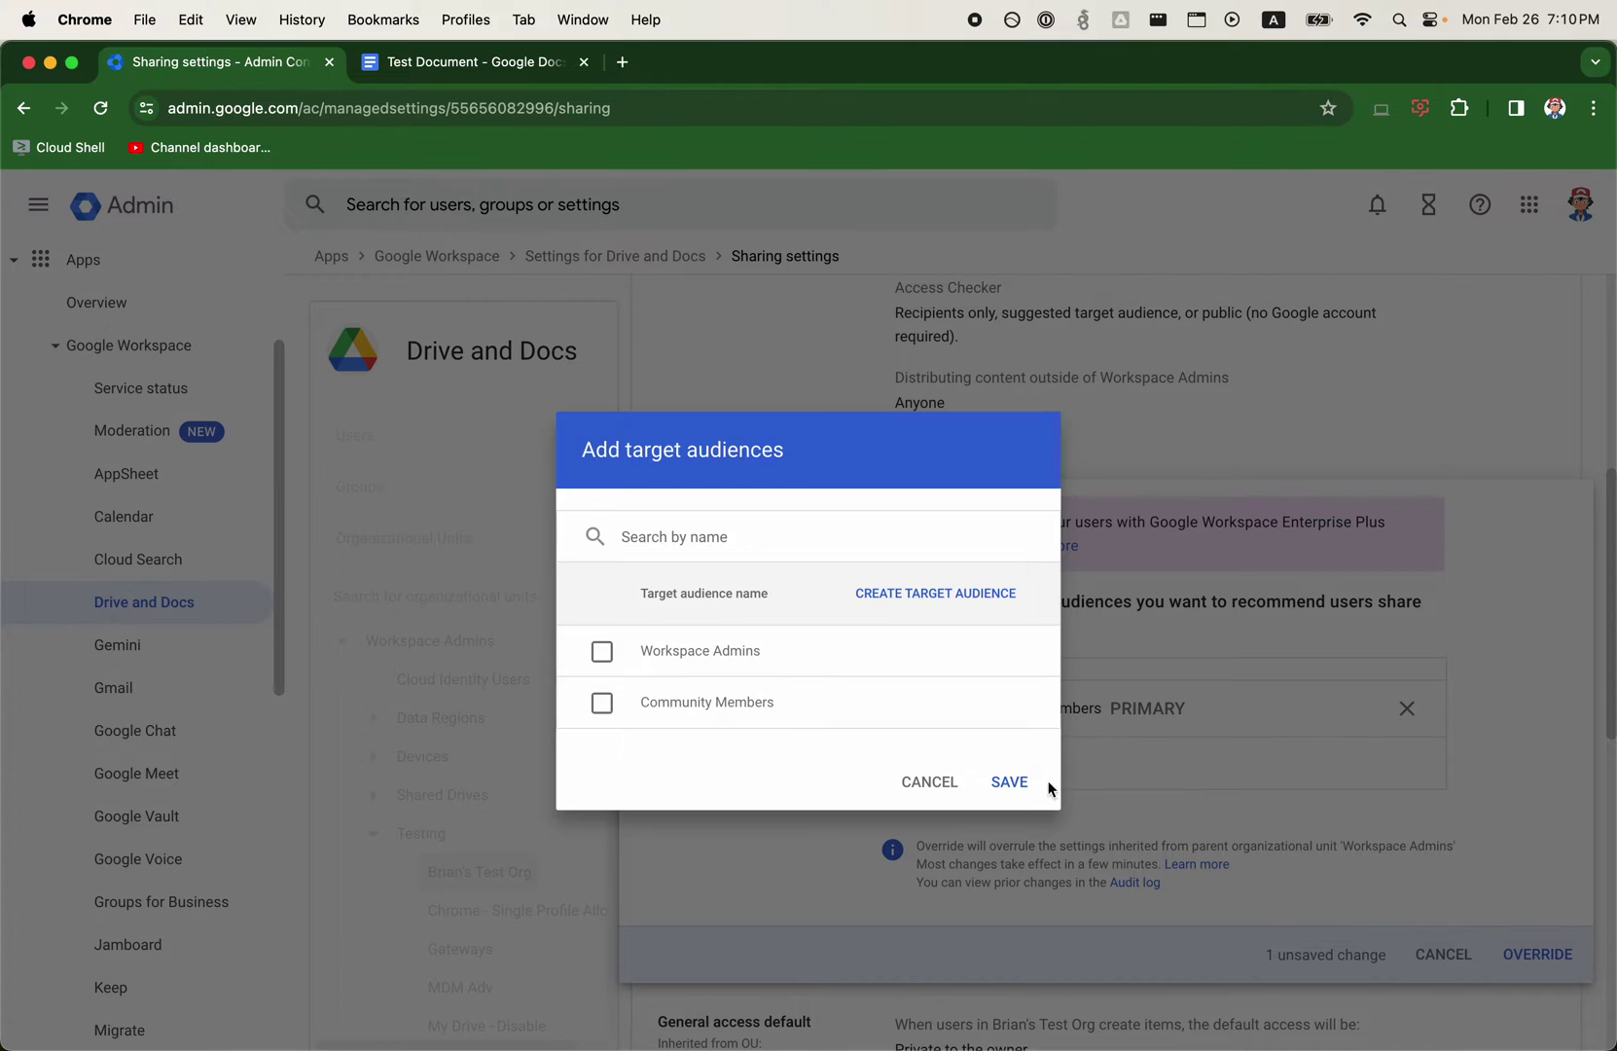
left_click(932, 784)
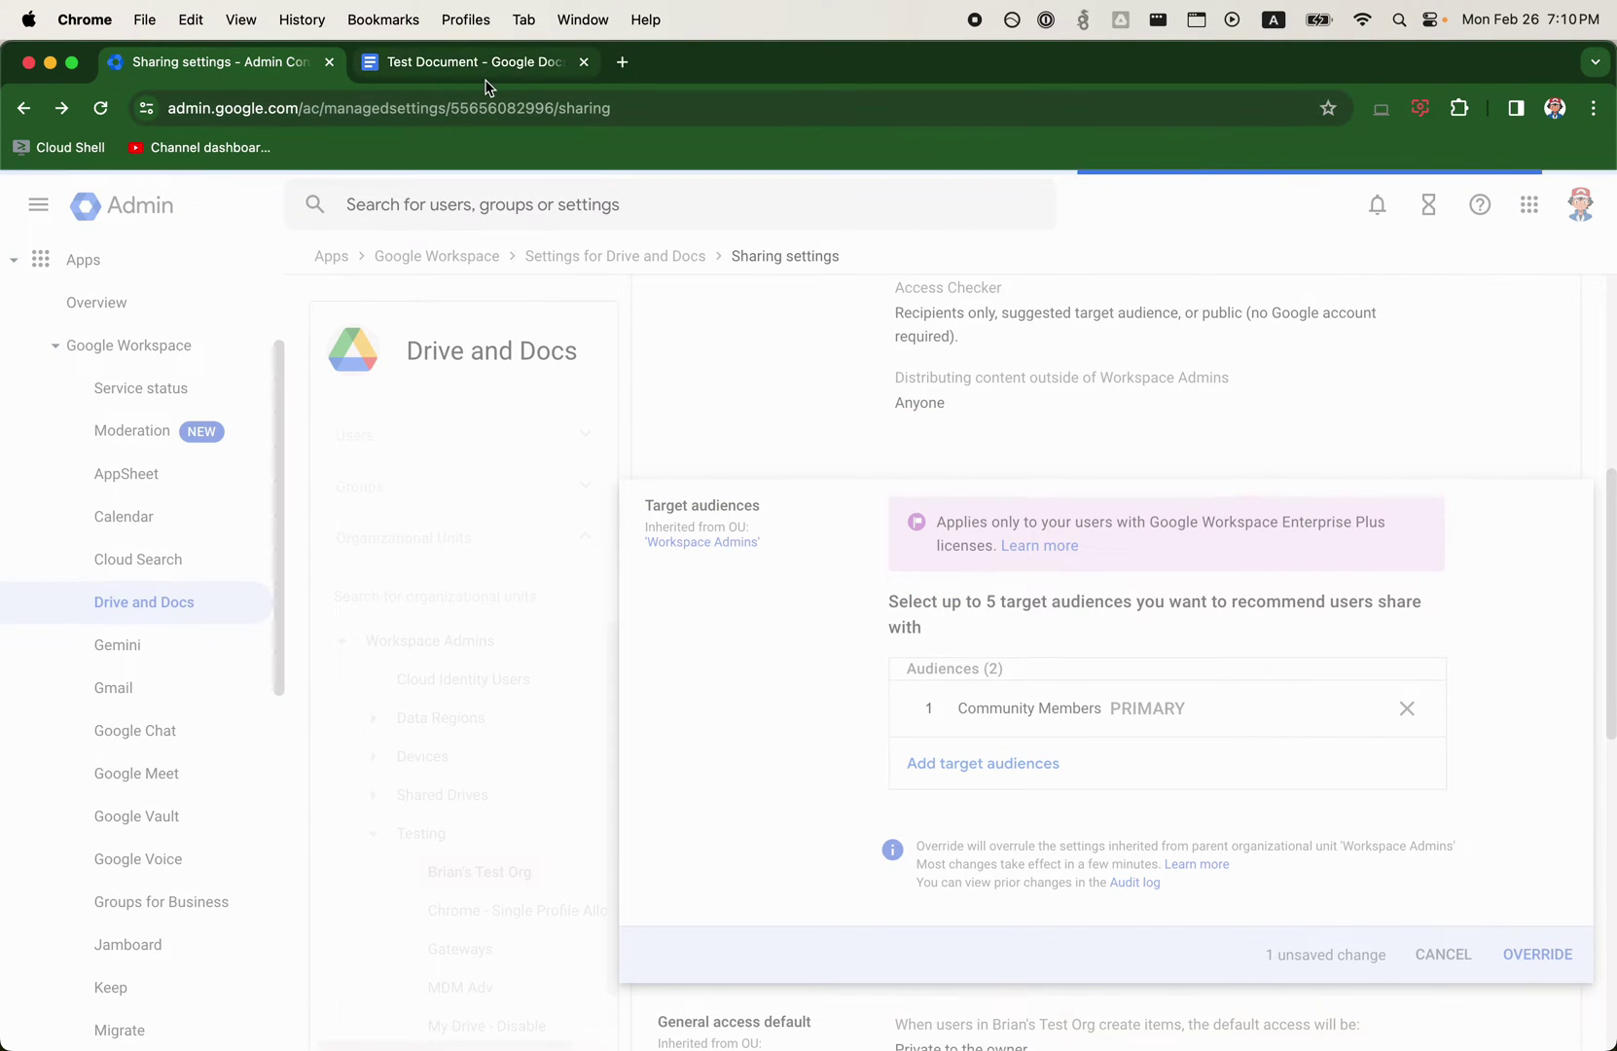
- Return to Test Document, reload it, and check the general access options in its sharing settings
left_click(517, 68)
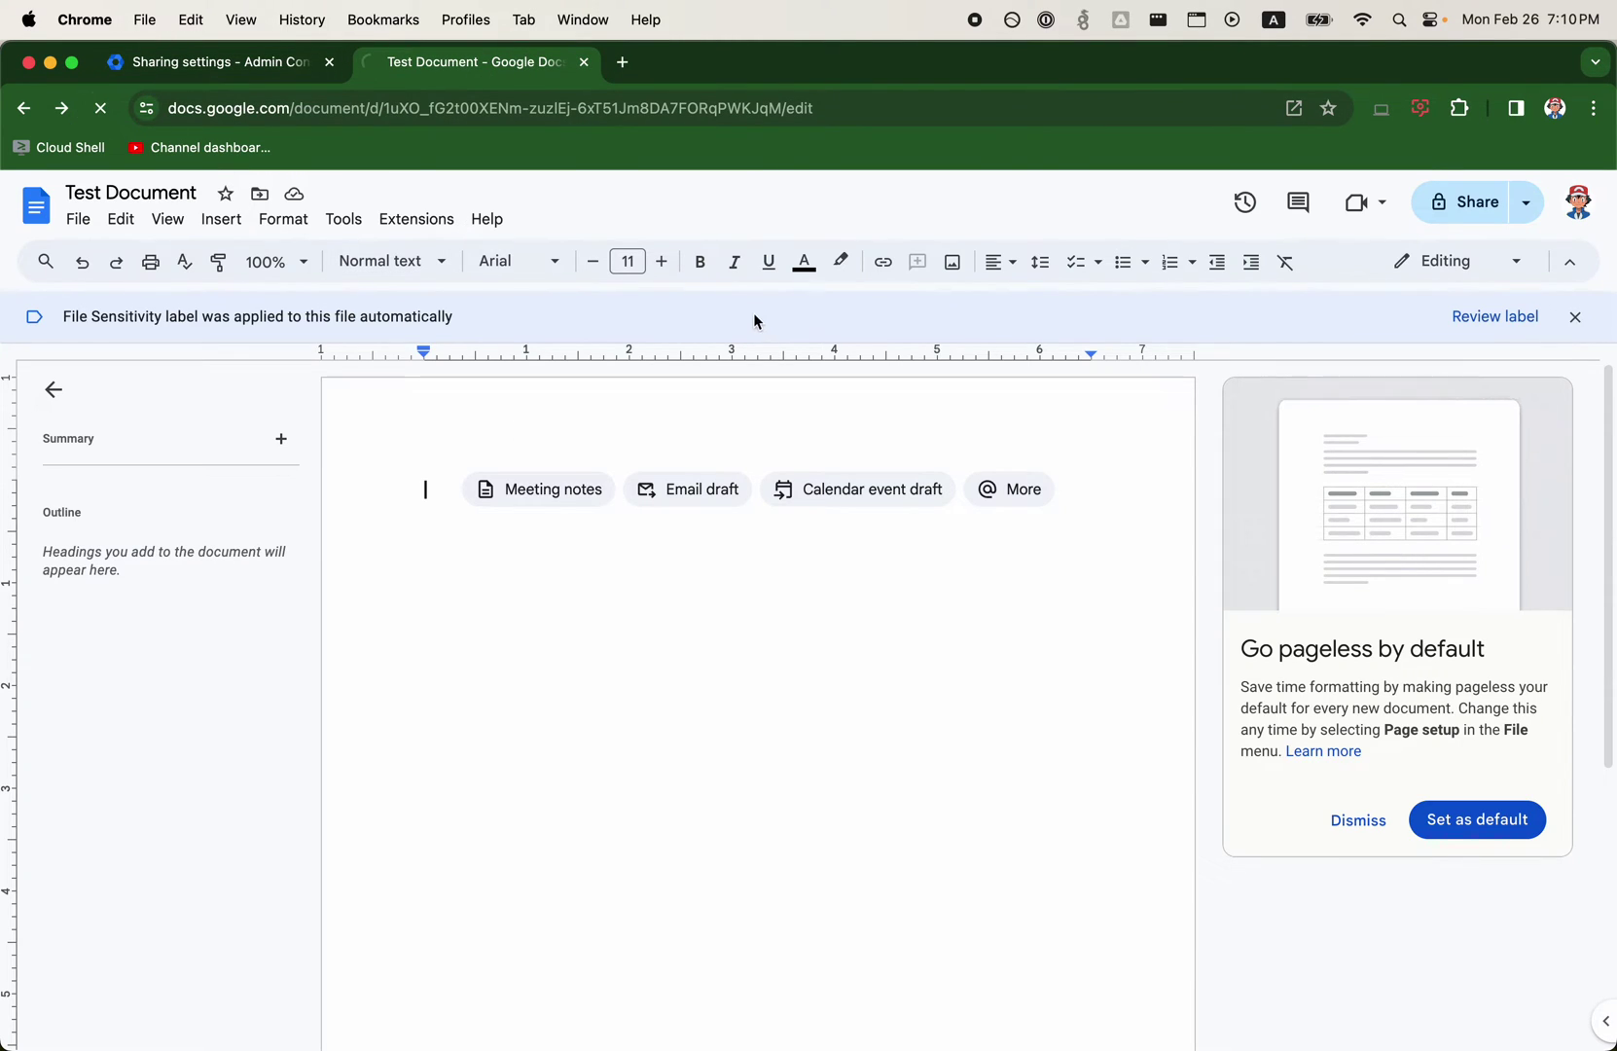
left_click(1464, 201)
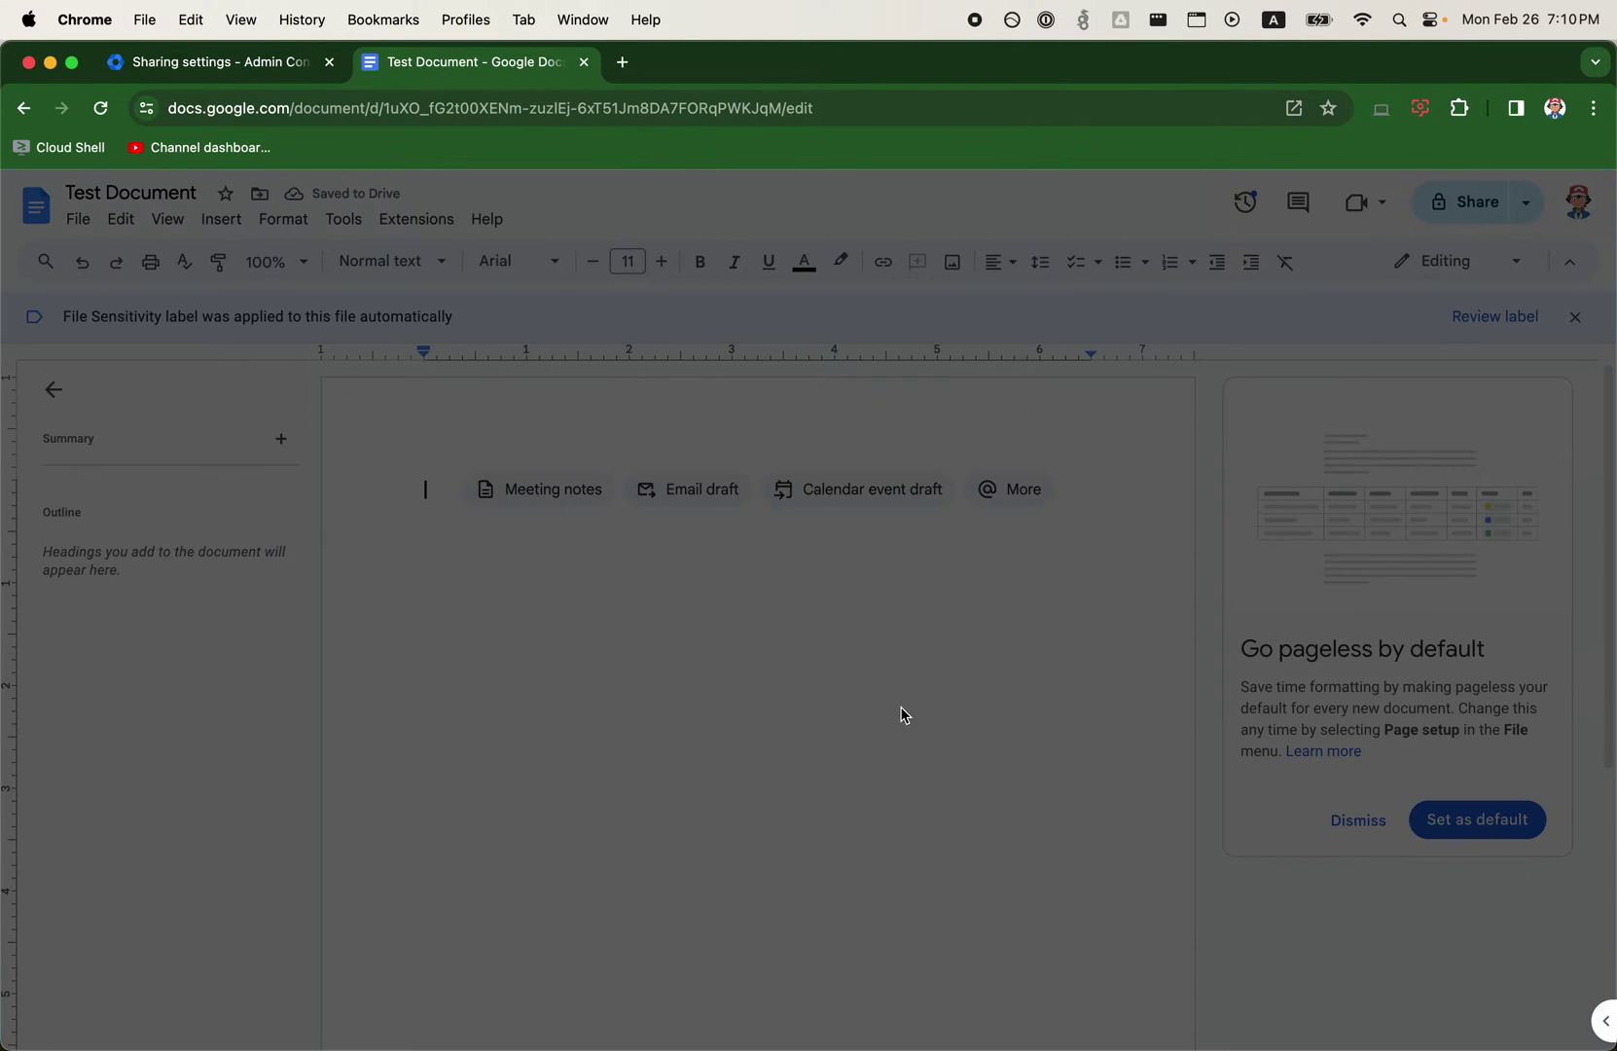
left_click(647, 701)
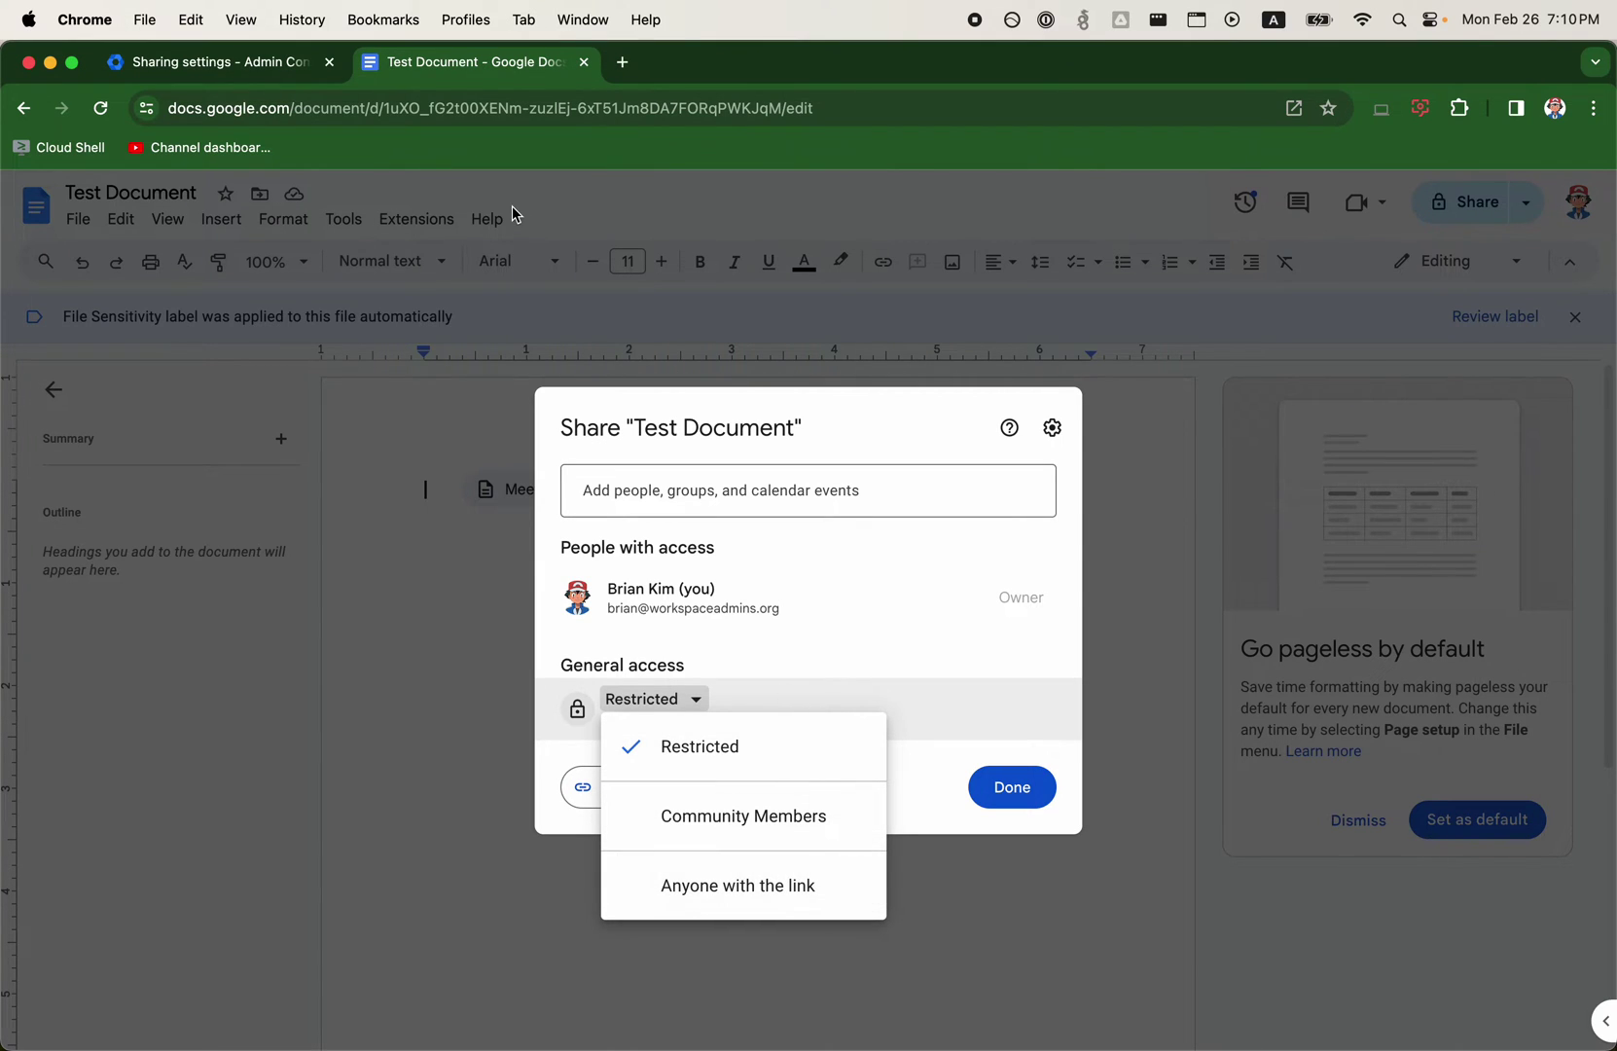
- Switch back to the Admin console and return to the organizational unit's Sharing options
left_click(285, 74)
scroll(1216, 767, "down", 5)
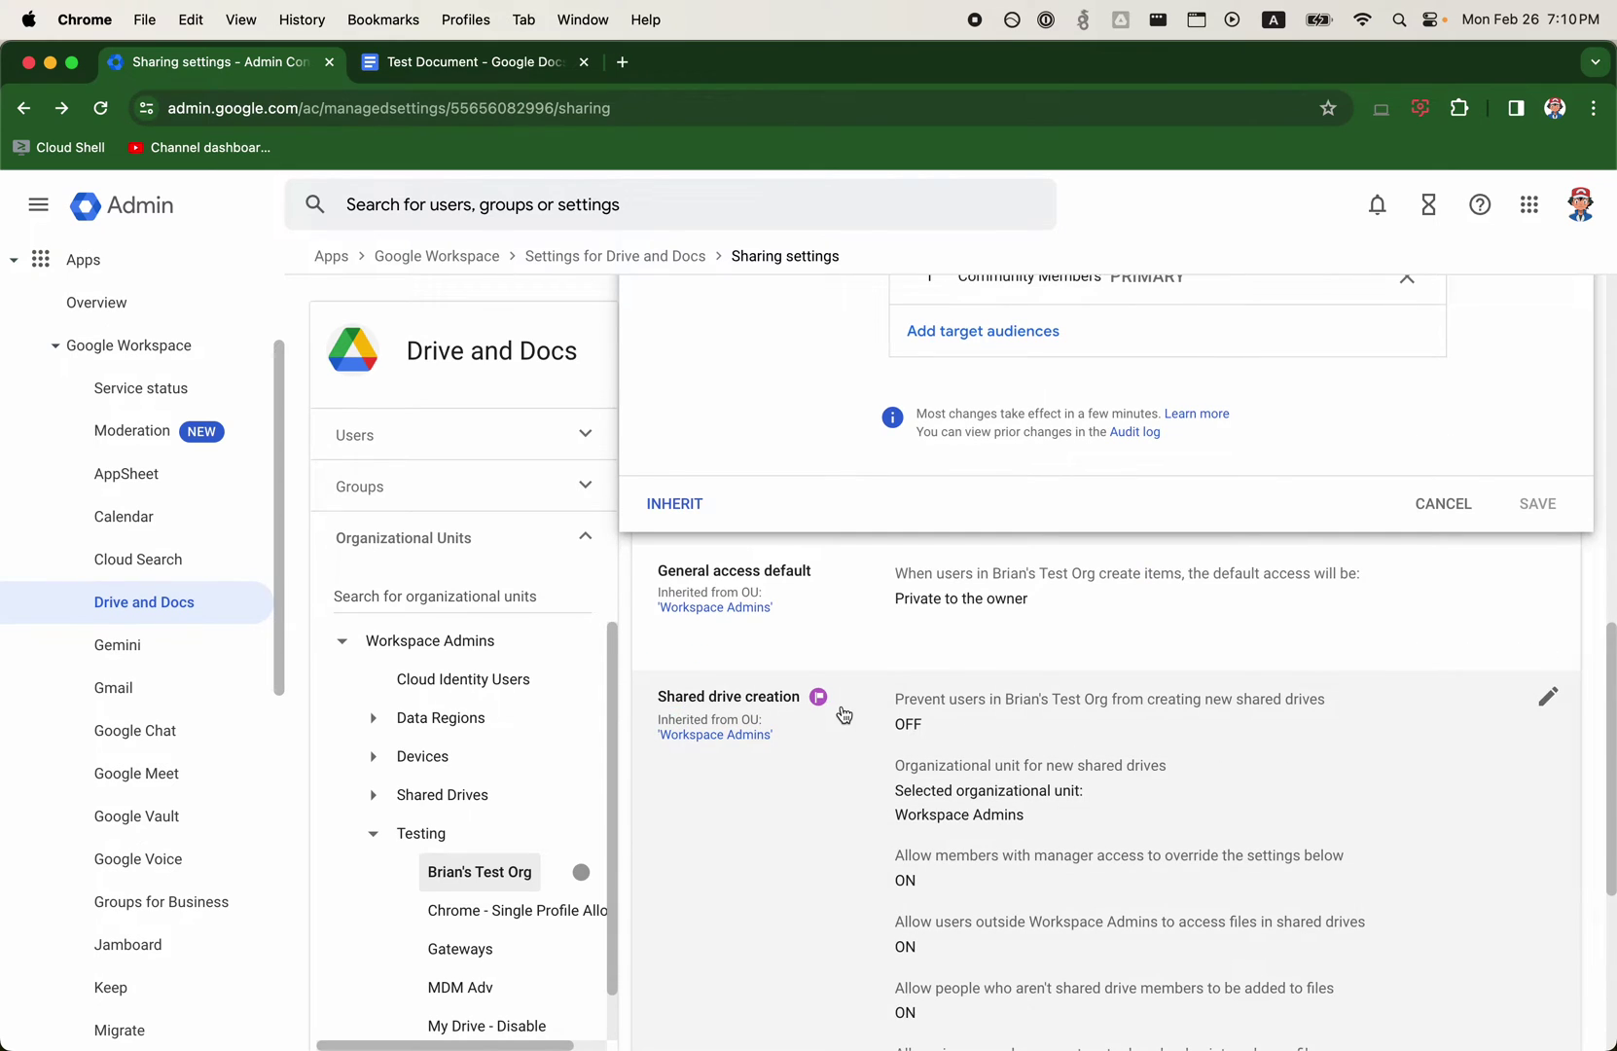
scroll(790, 518, "up", 10)
left_click(818, 653)
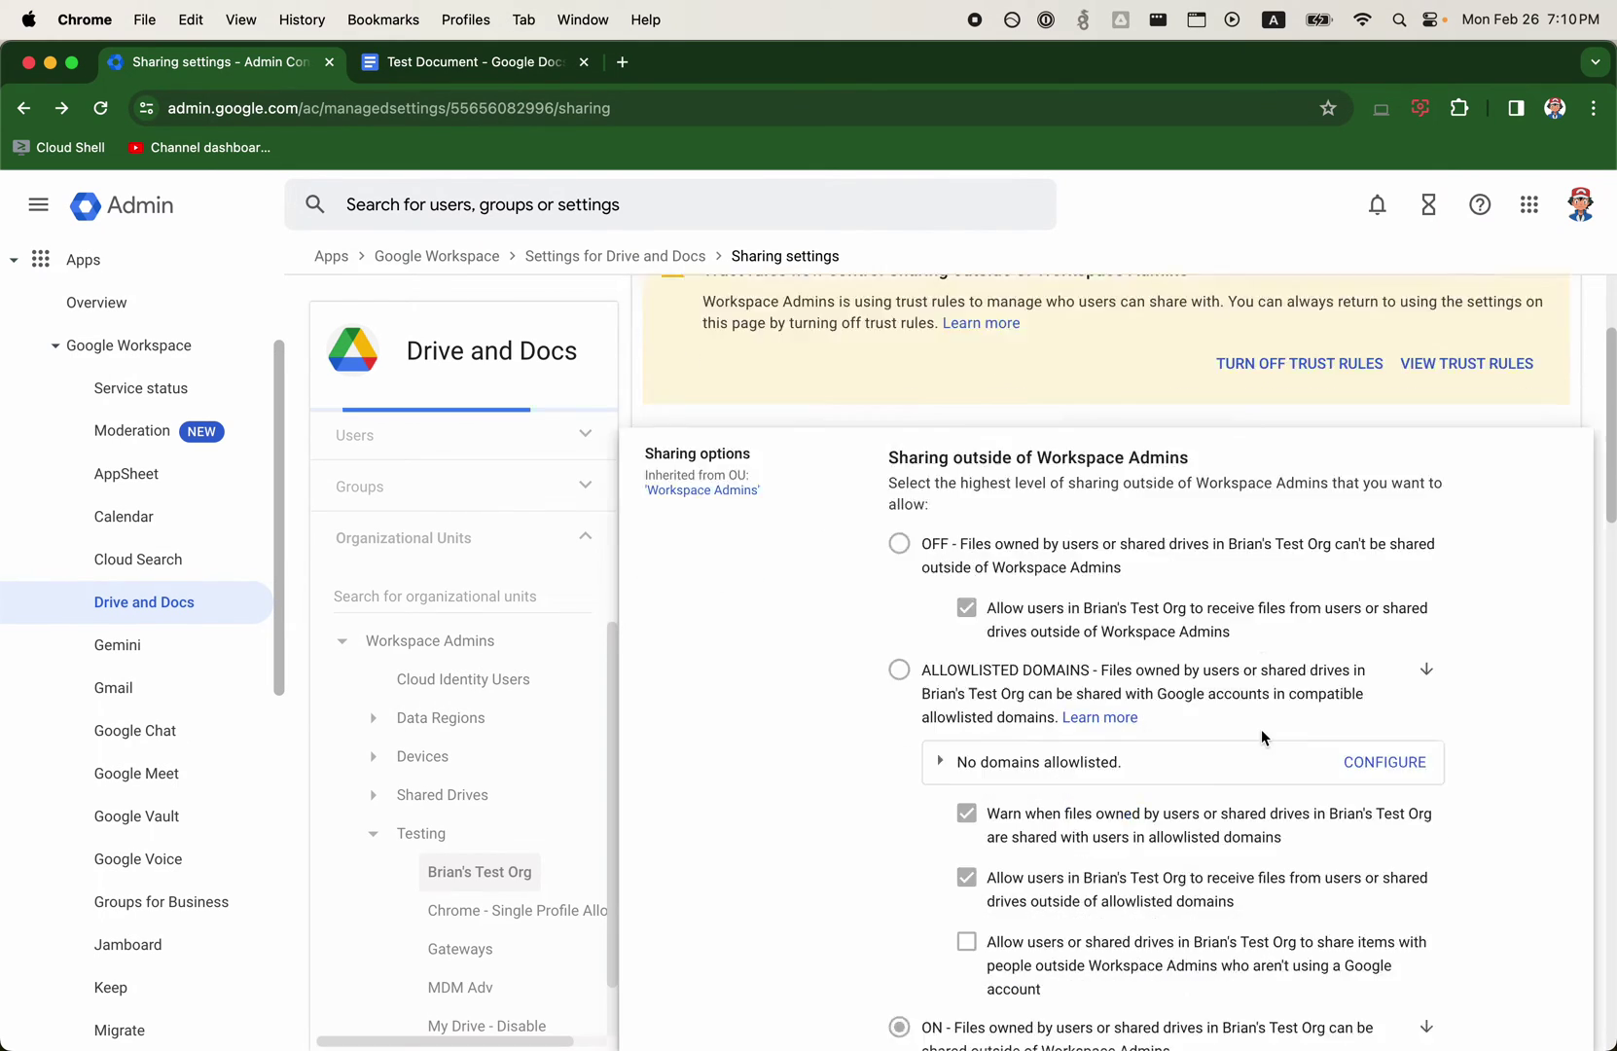
scroll(1007, 687, "down", 10)
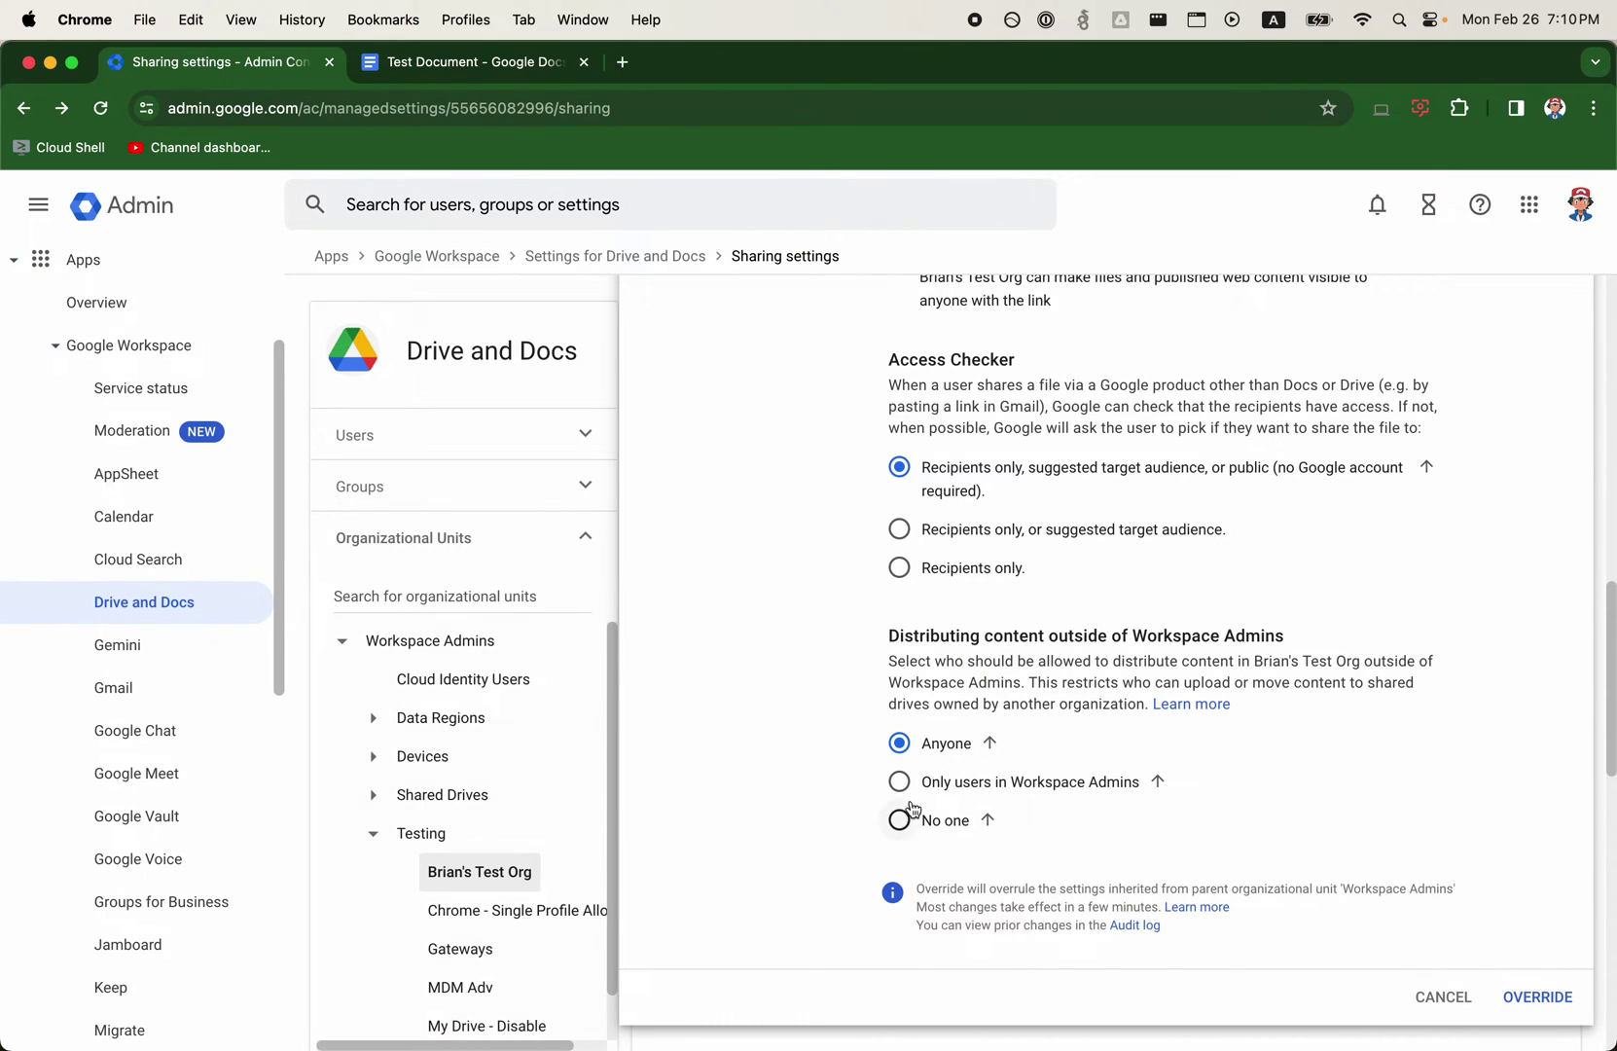
scroll(949, 720, "up", 2)
left_click(898, 440)
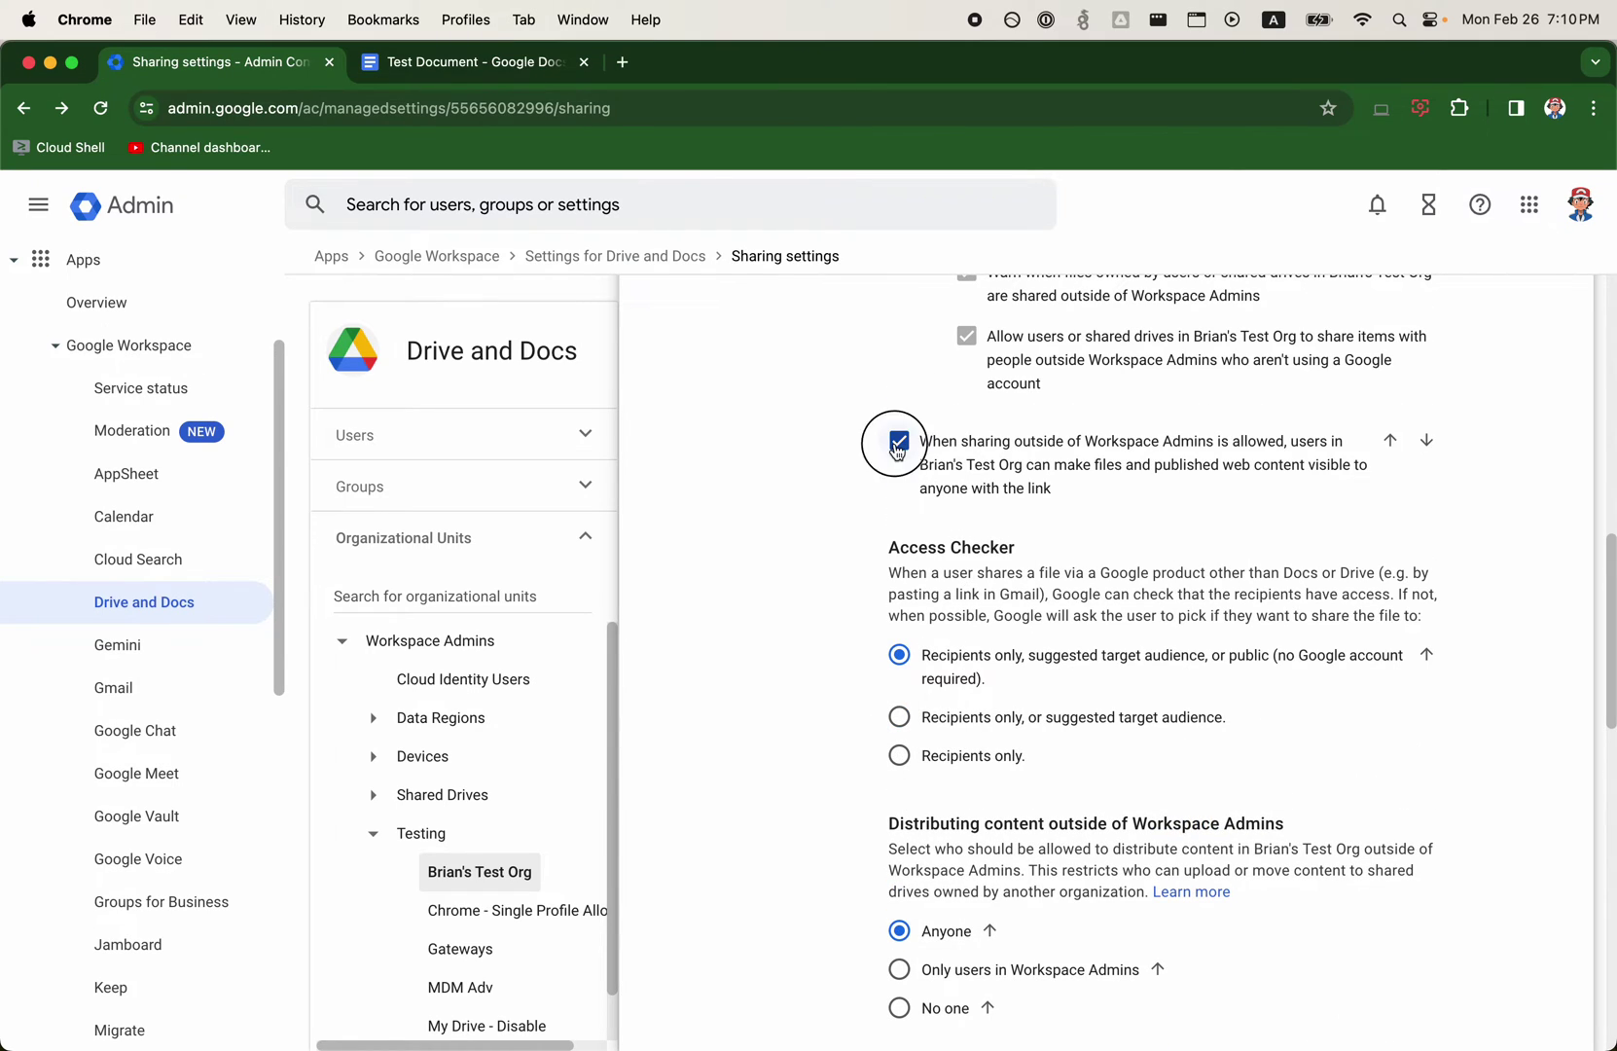
scroll(1116, 784, "down", 5)
left_click(1443, 720)
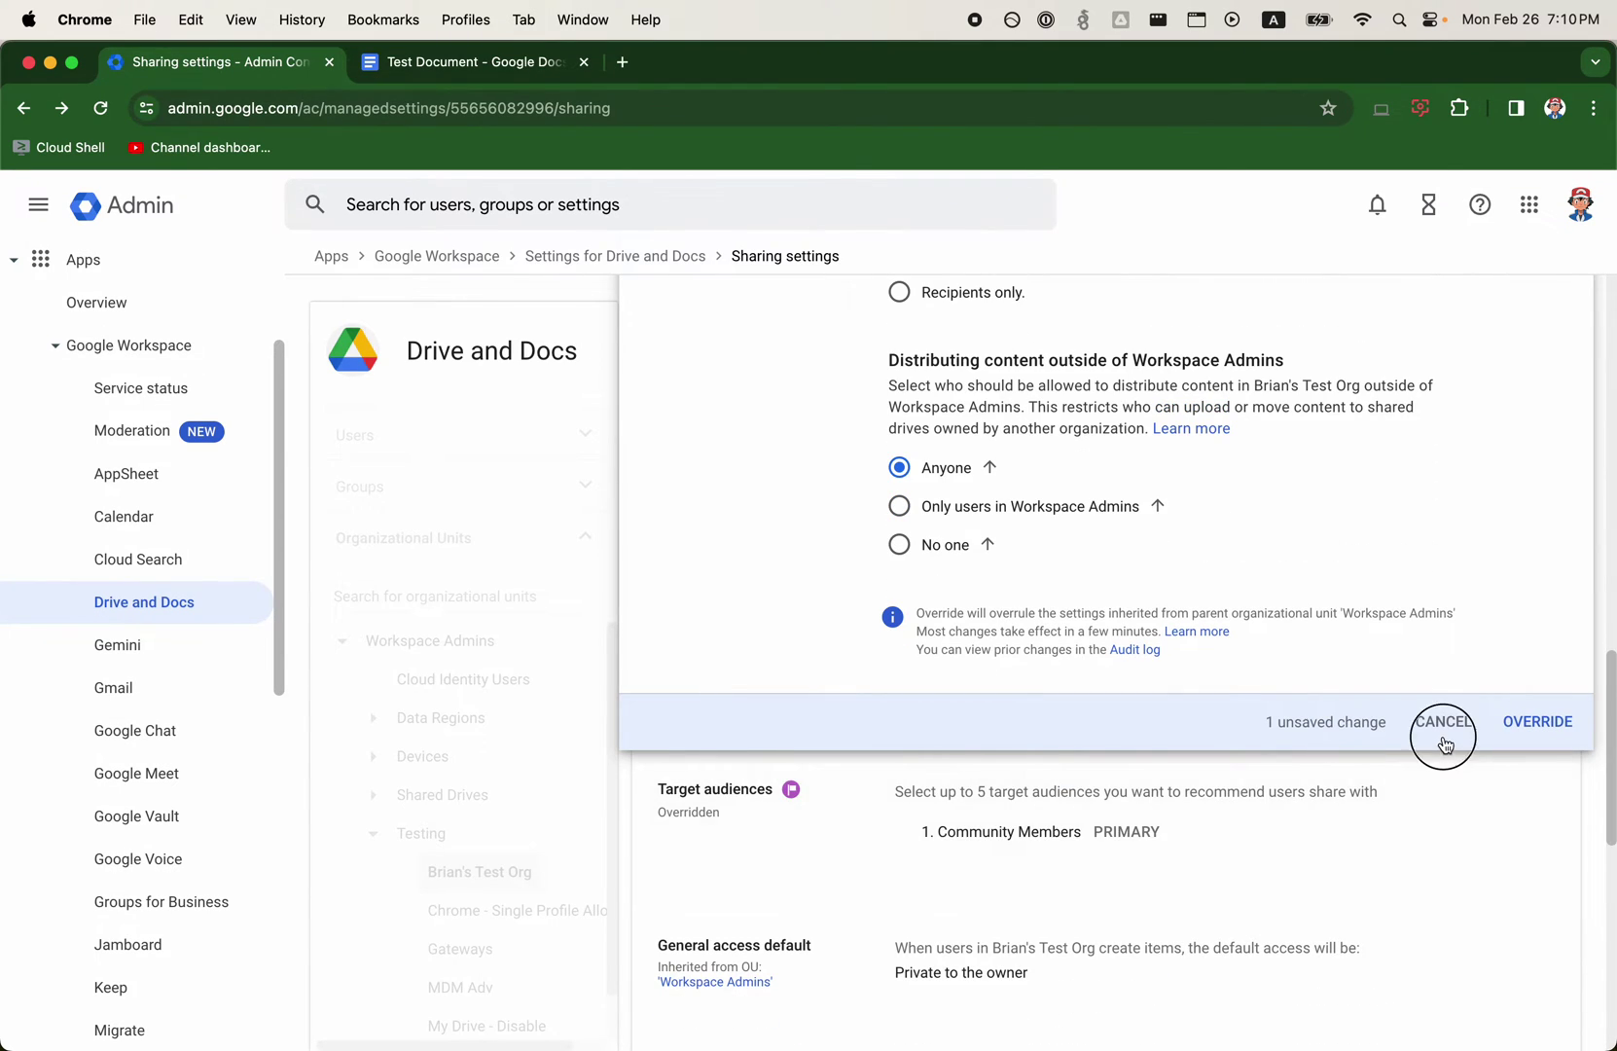
- Override the unit's Sharing options so users cannot make files and published web content visible to anyone with the link
scroll(841, 570, "up", 2)
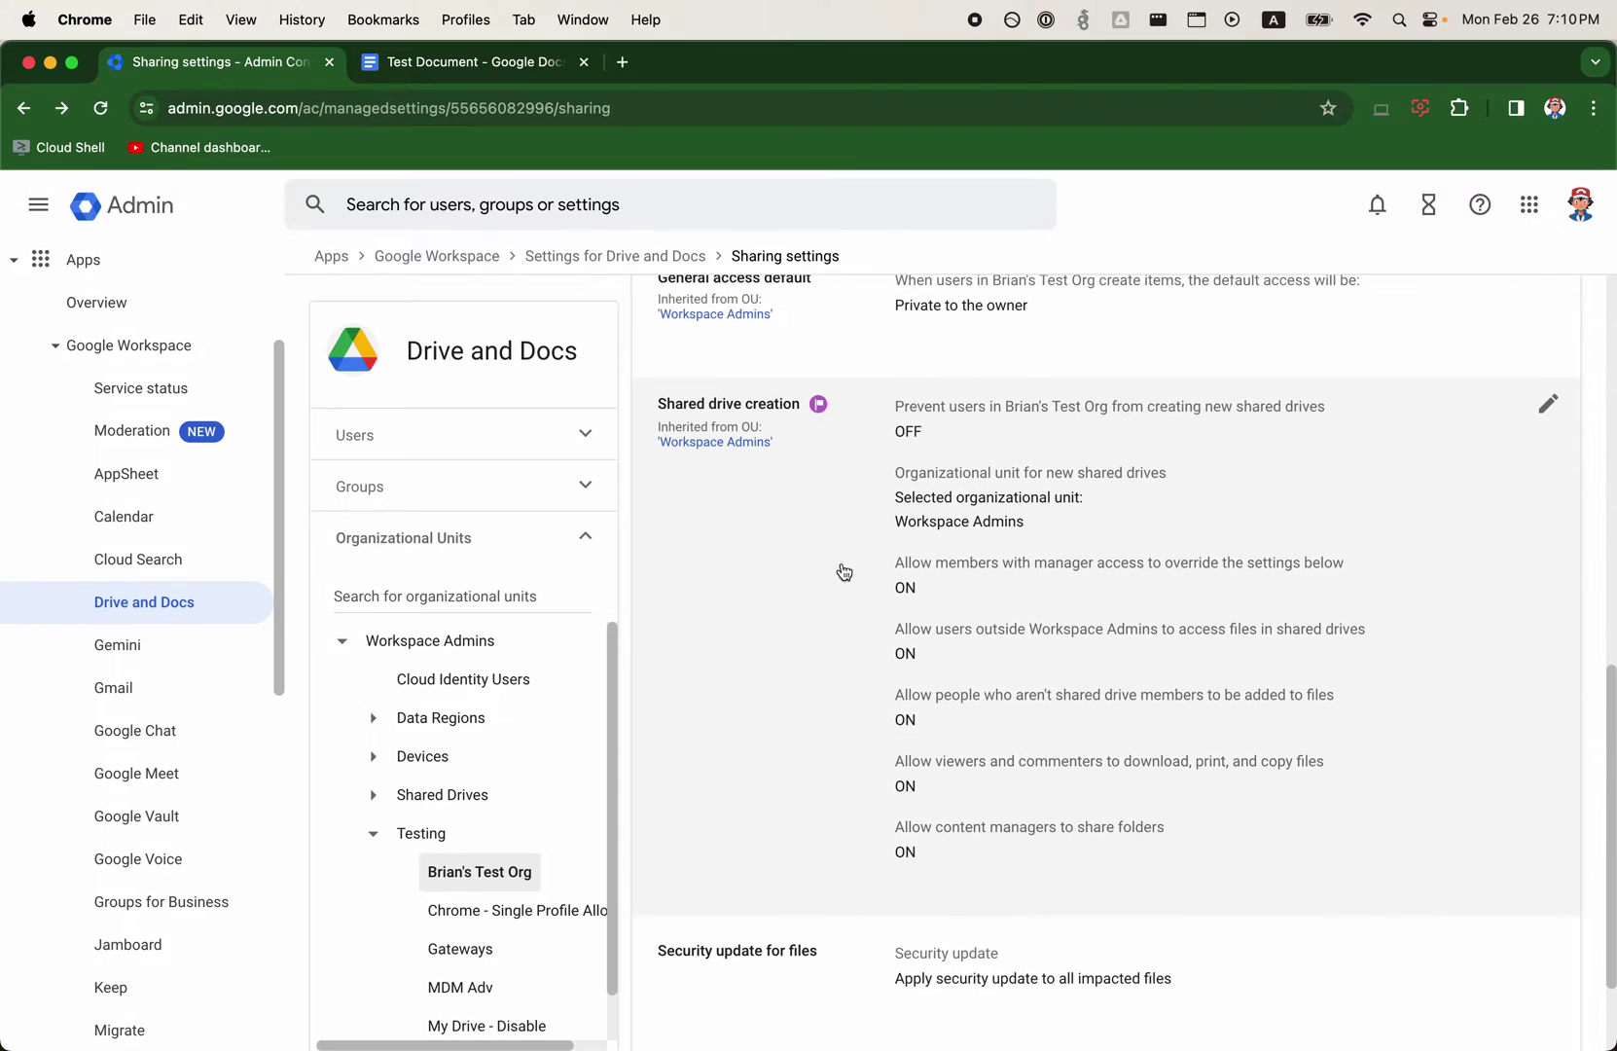
left_click(841, 559)
left_click(833, 580)
scroll(816, 584, "up", 3)
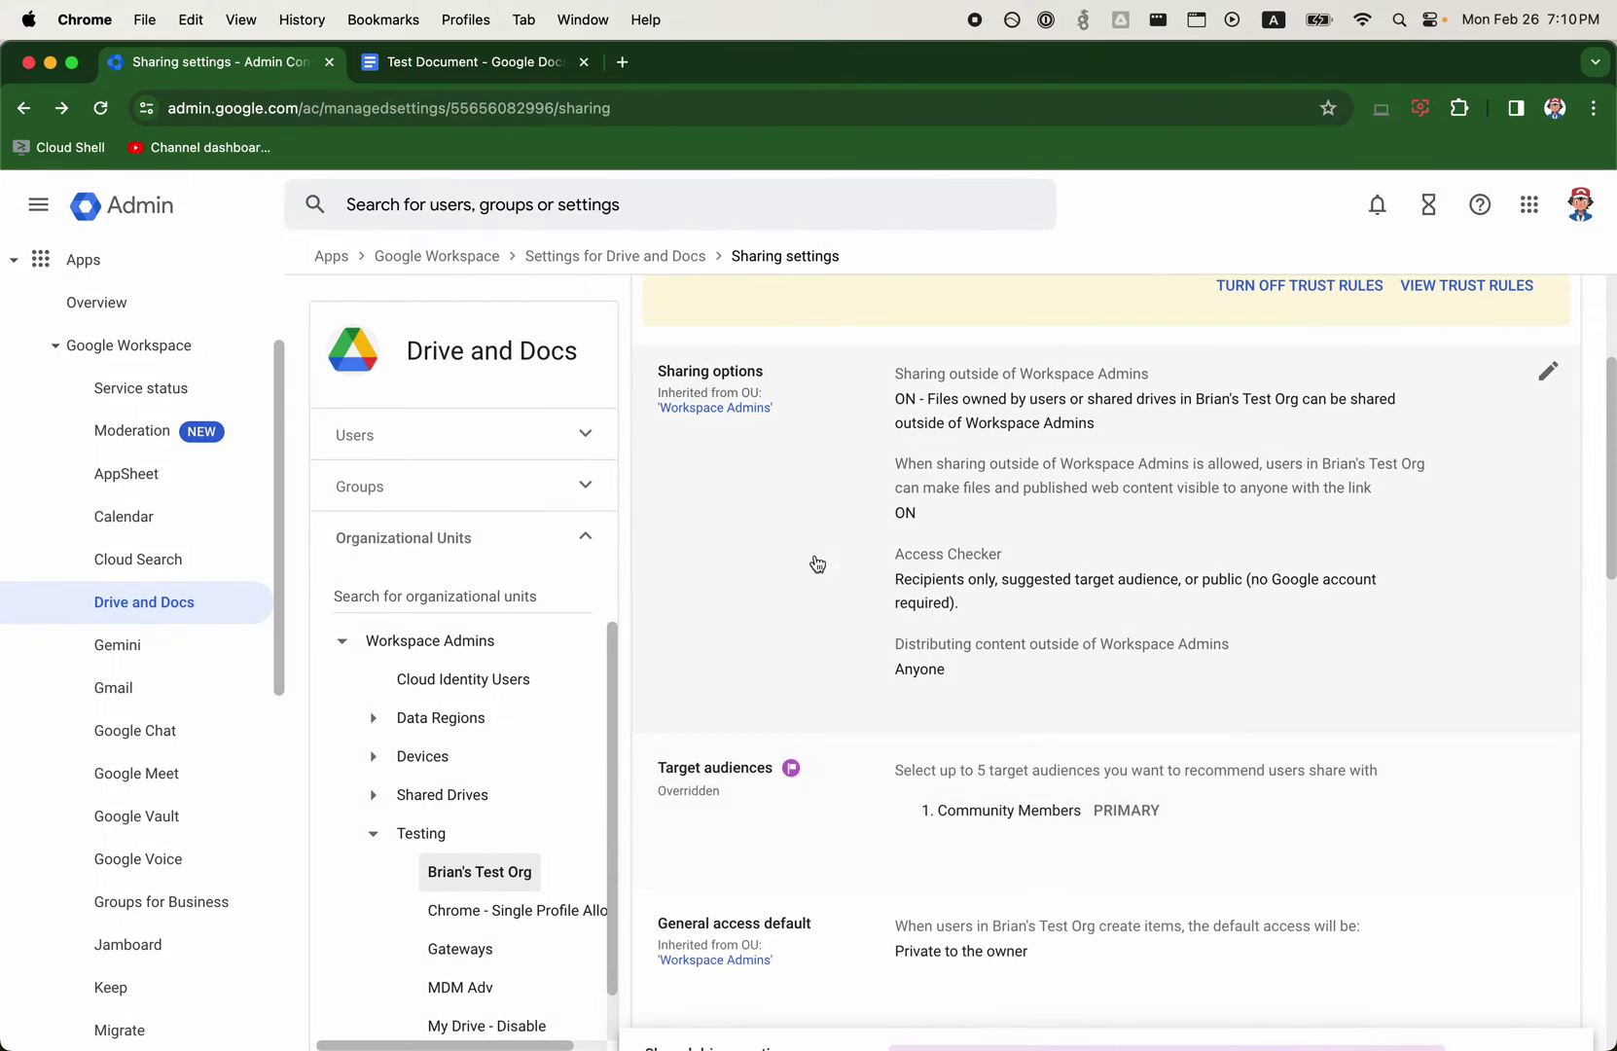
left_click(815, 559)
scroll(978, 622, "down", 5)
scroll(977, 623, "down", 5)
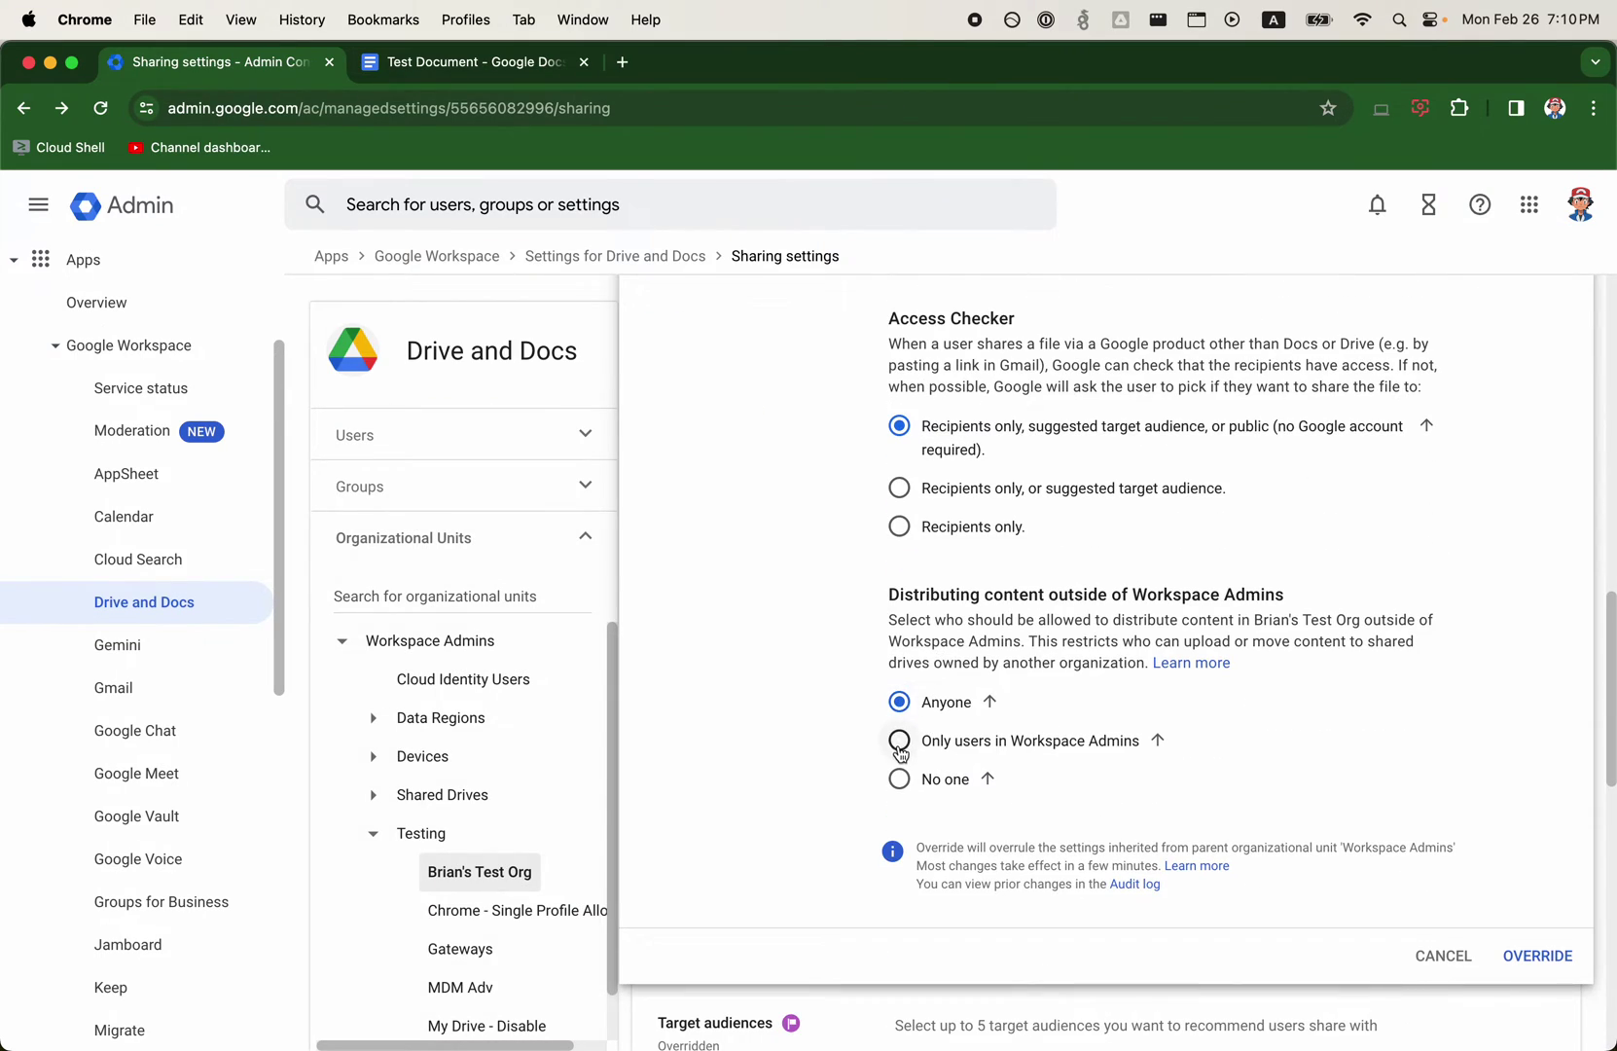
scroll(906, 523, "up", 4)
left_click(897, 568)
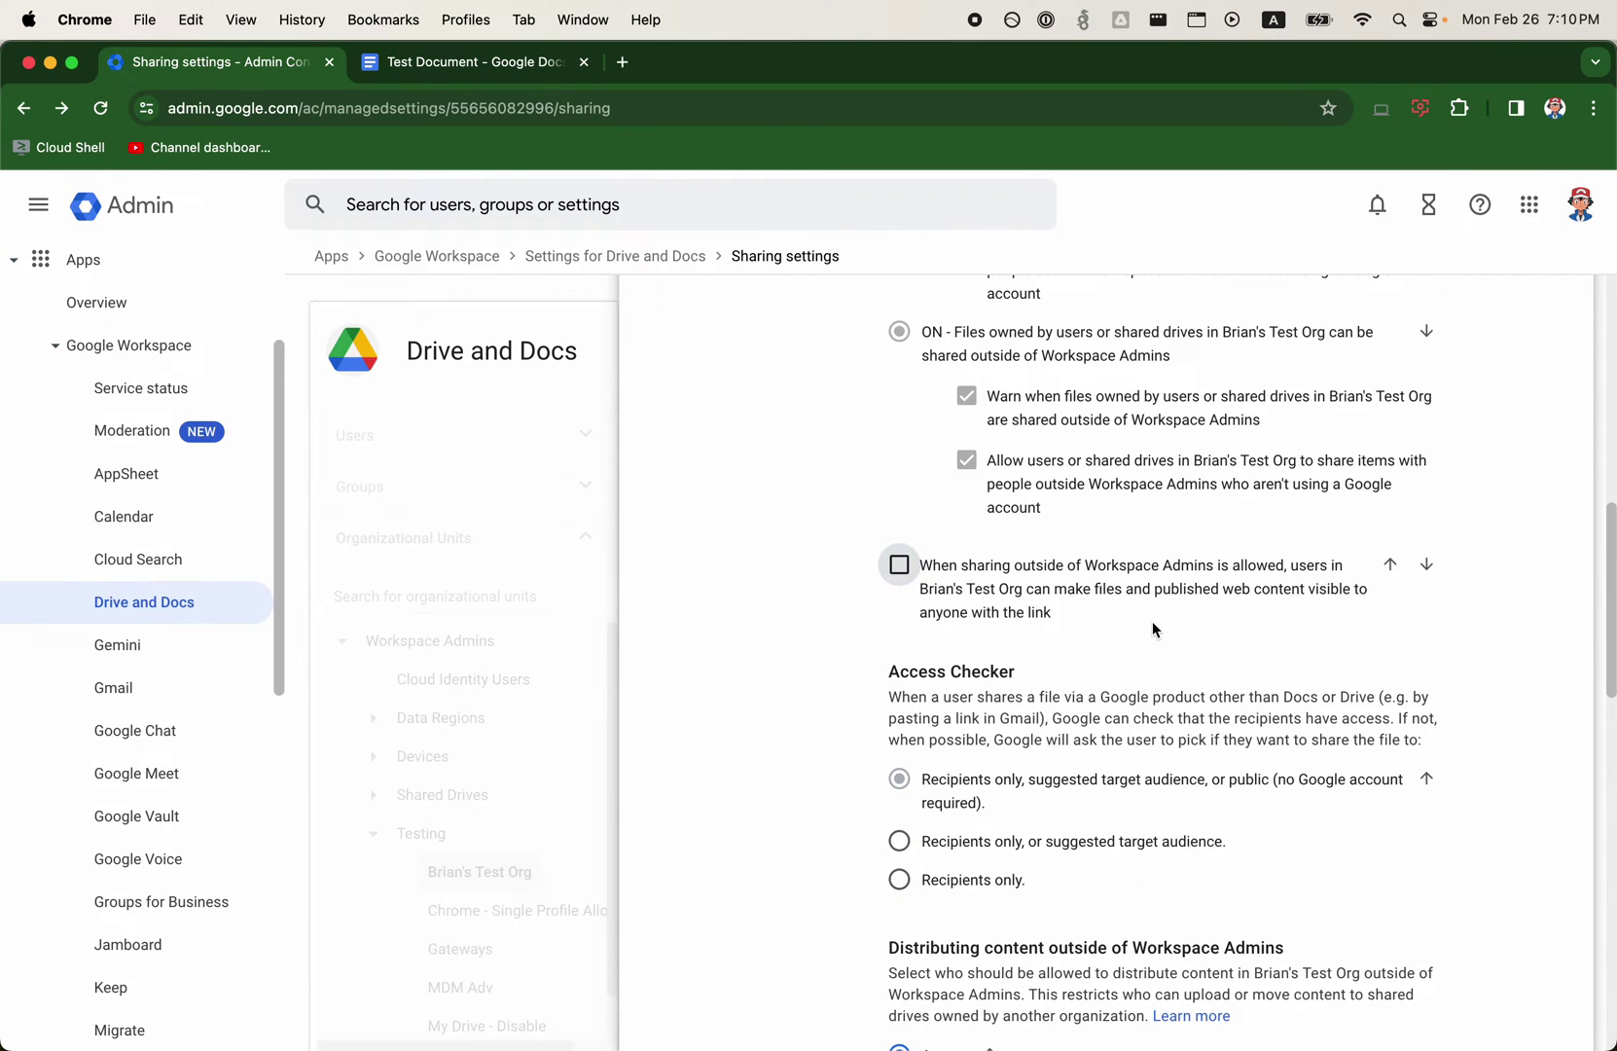
scroll(1397, 696, "down", 8)
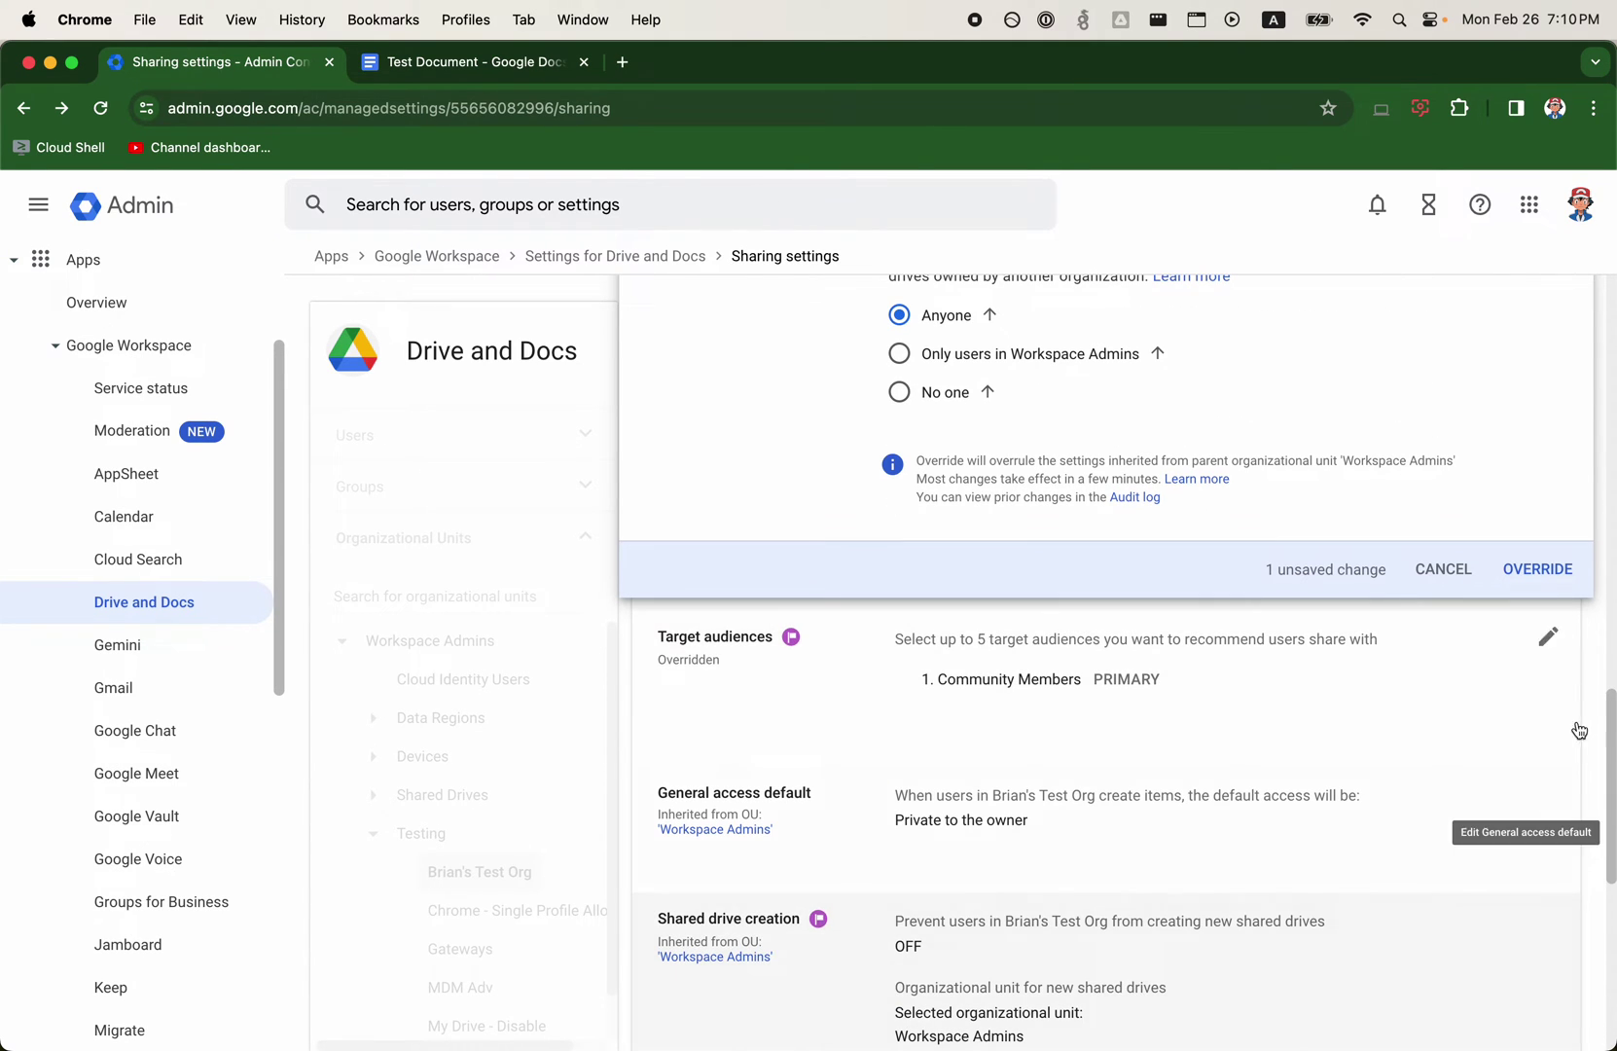
left_click(1537, 568)
- Switch to Test Document, reload it, and list the general access choices under the new Sharing options
left_click(493, 71)
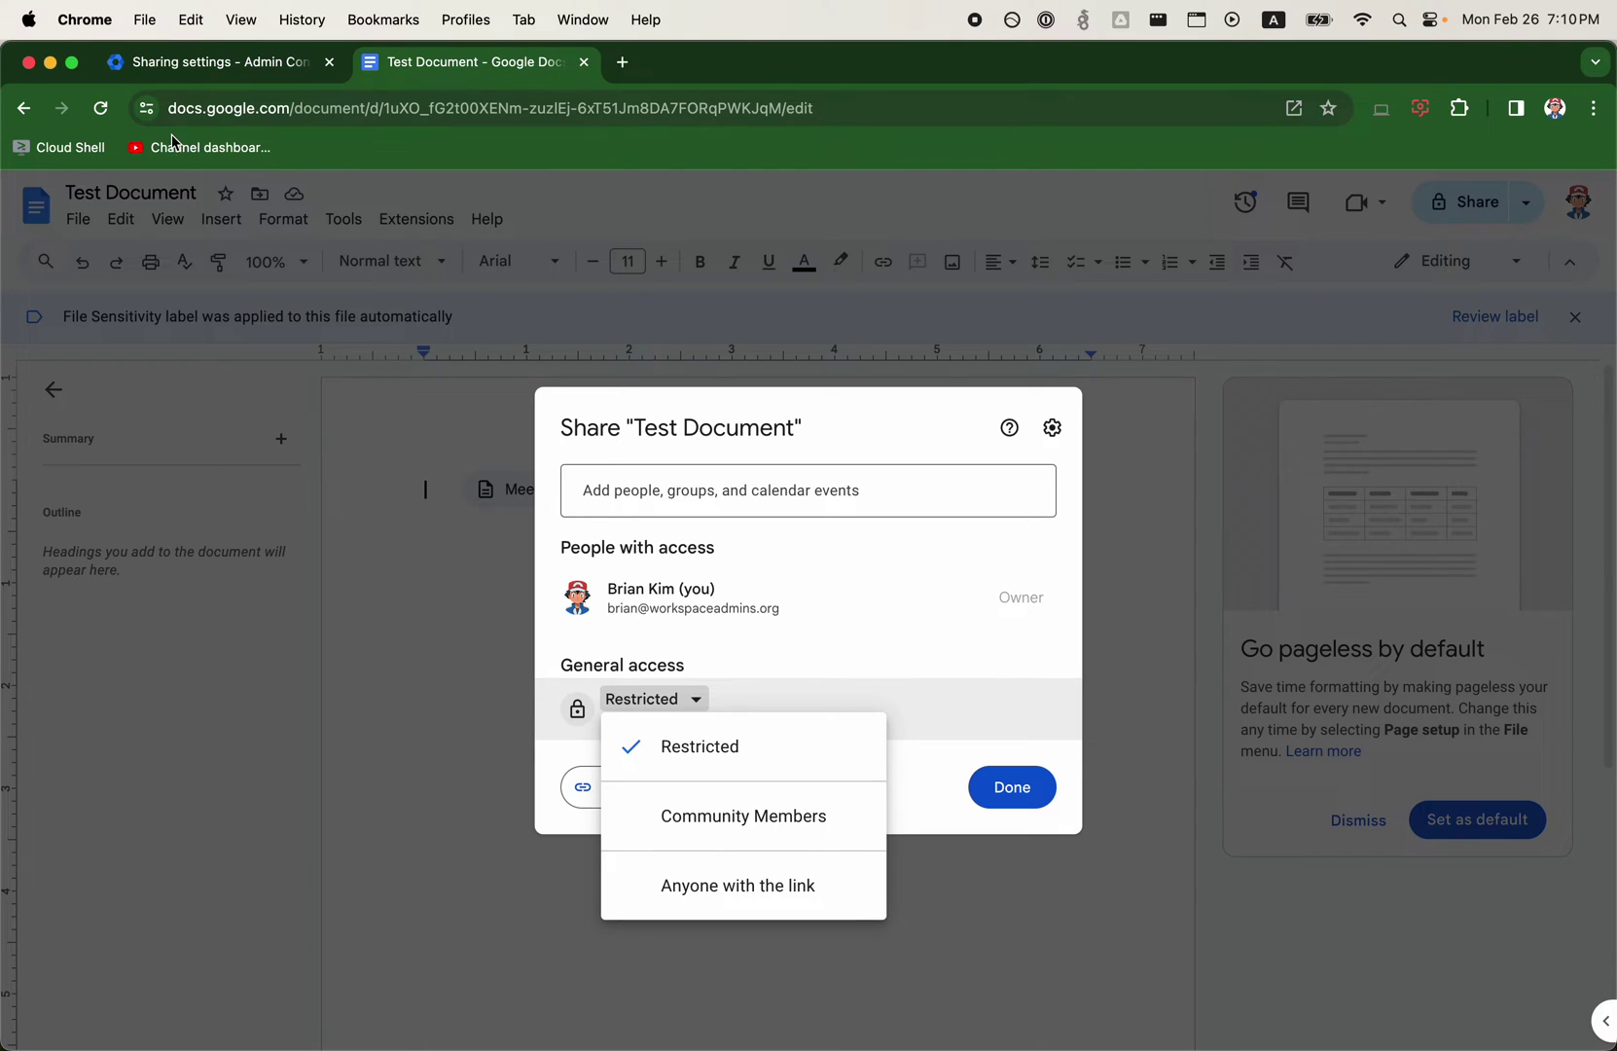
left_click(101, 108)
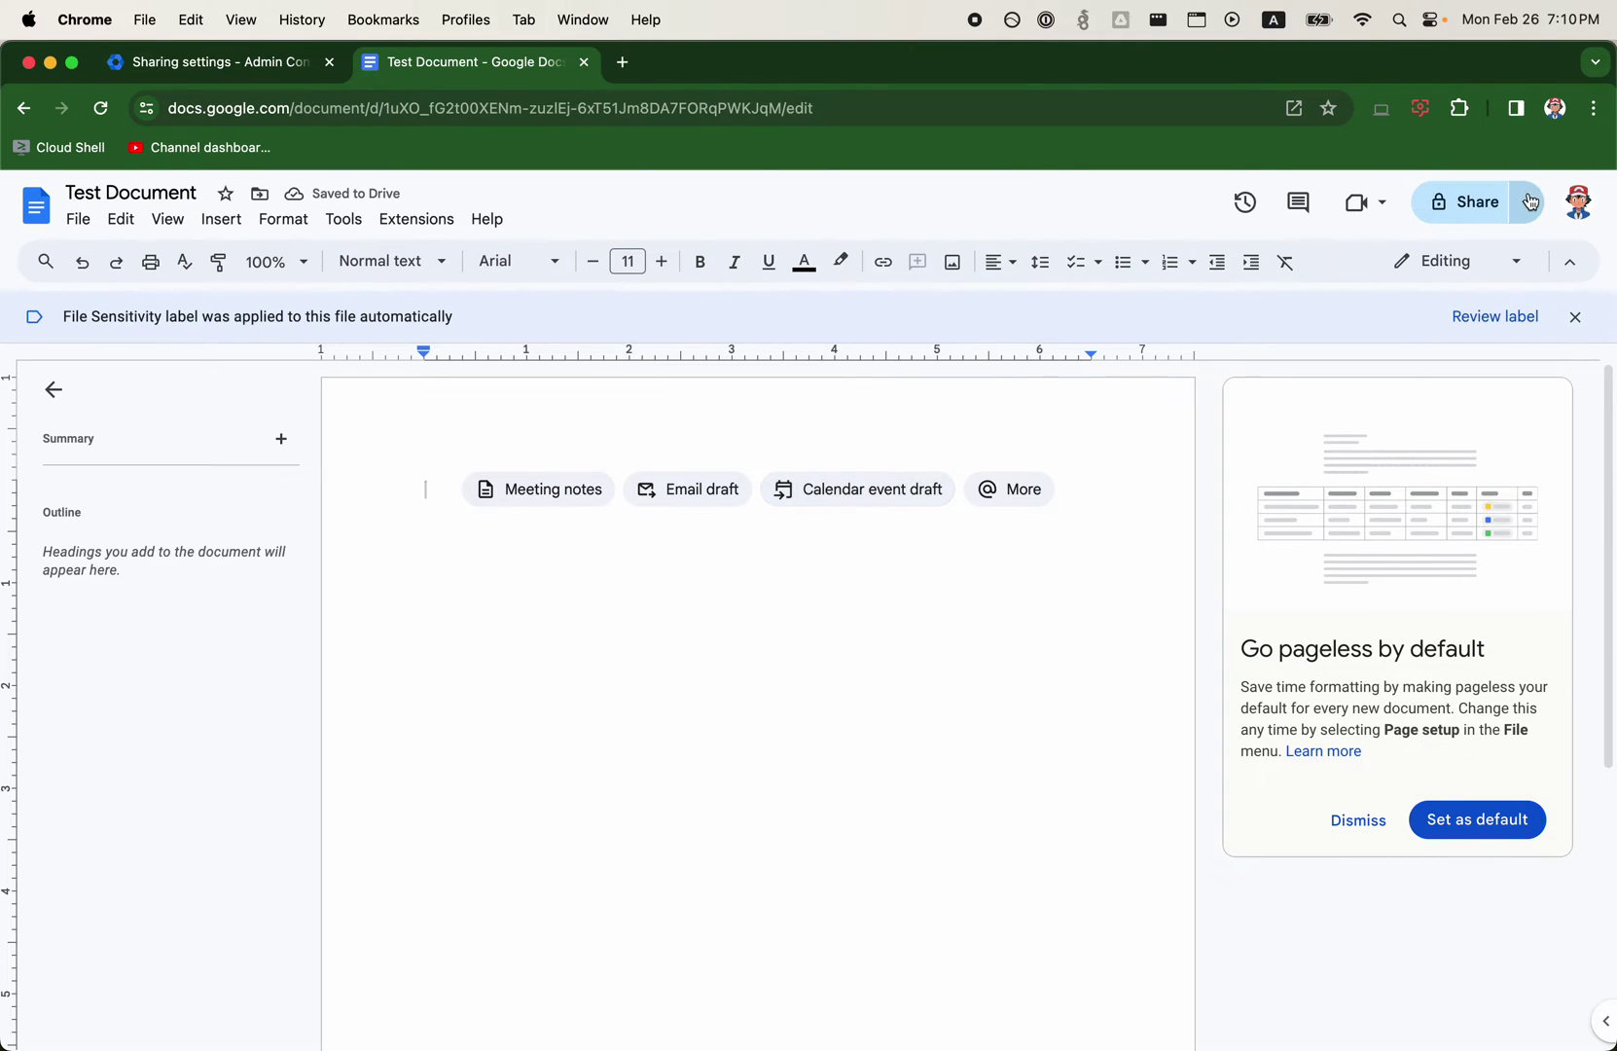
left_click(1464, 202)
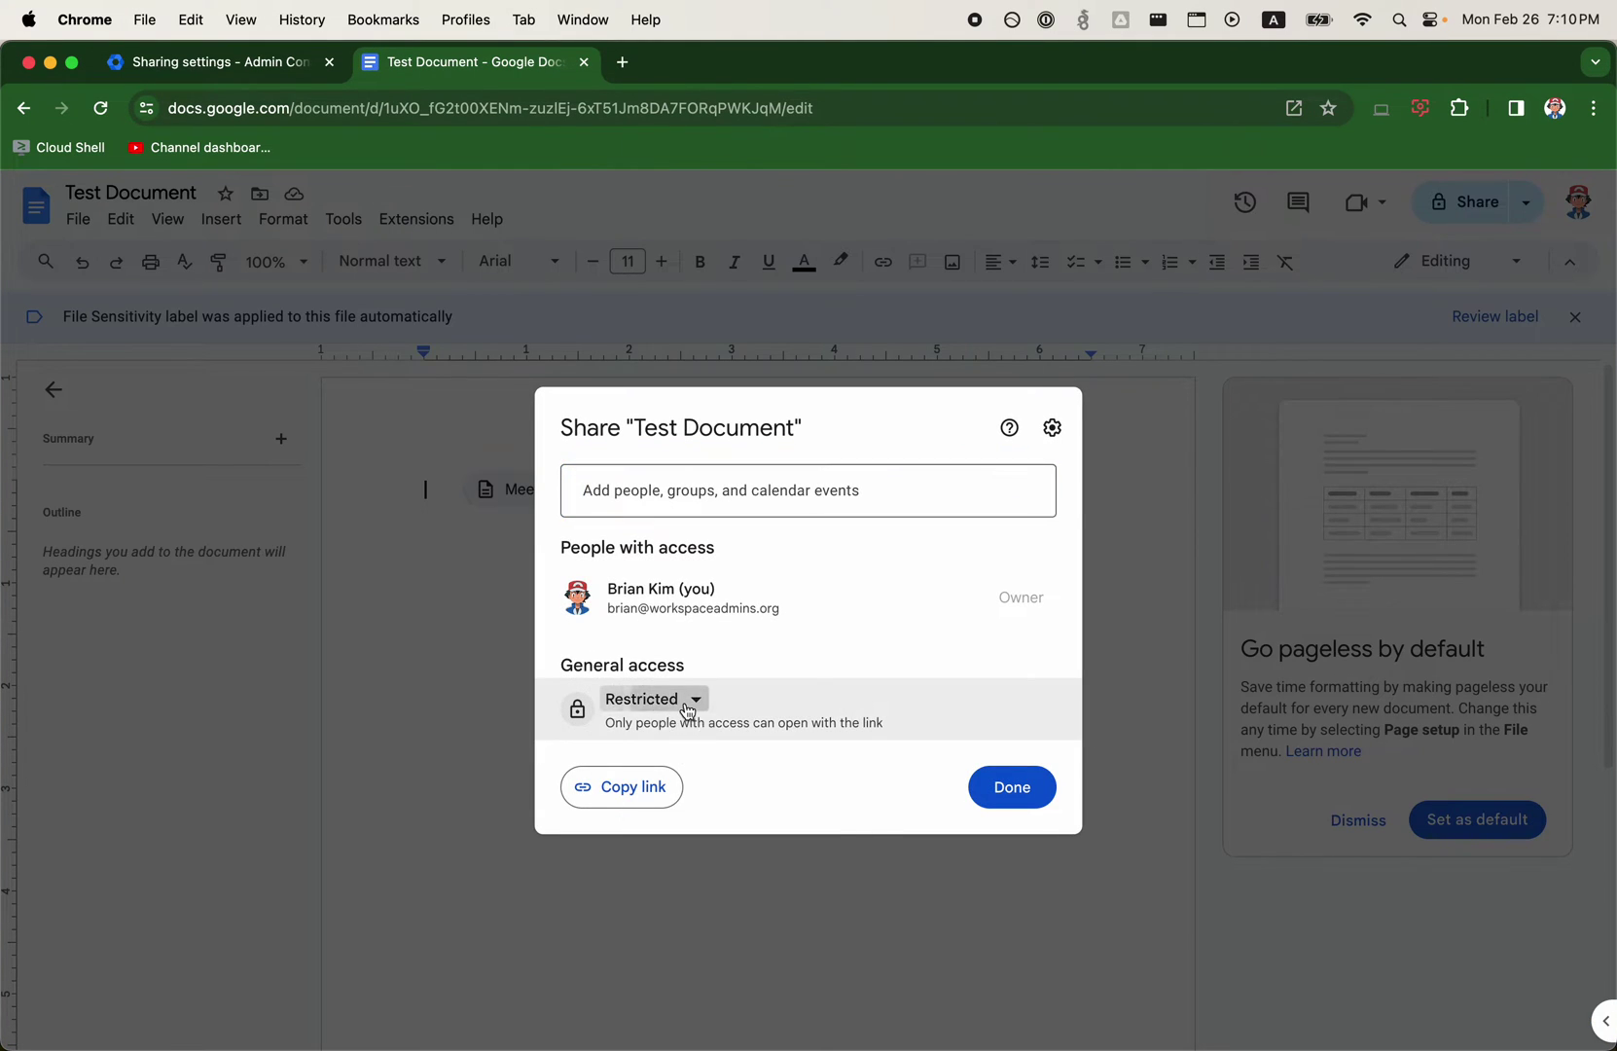
left_click(671, 698)
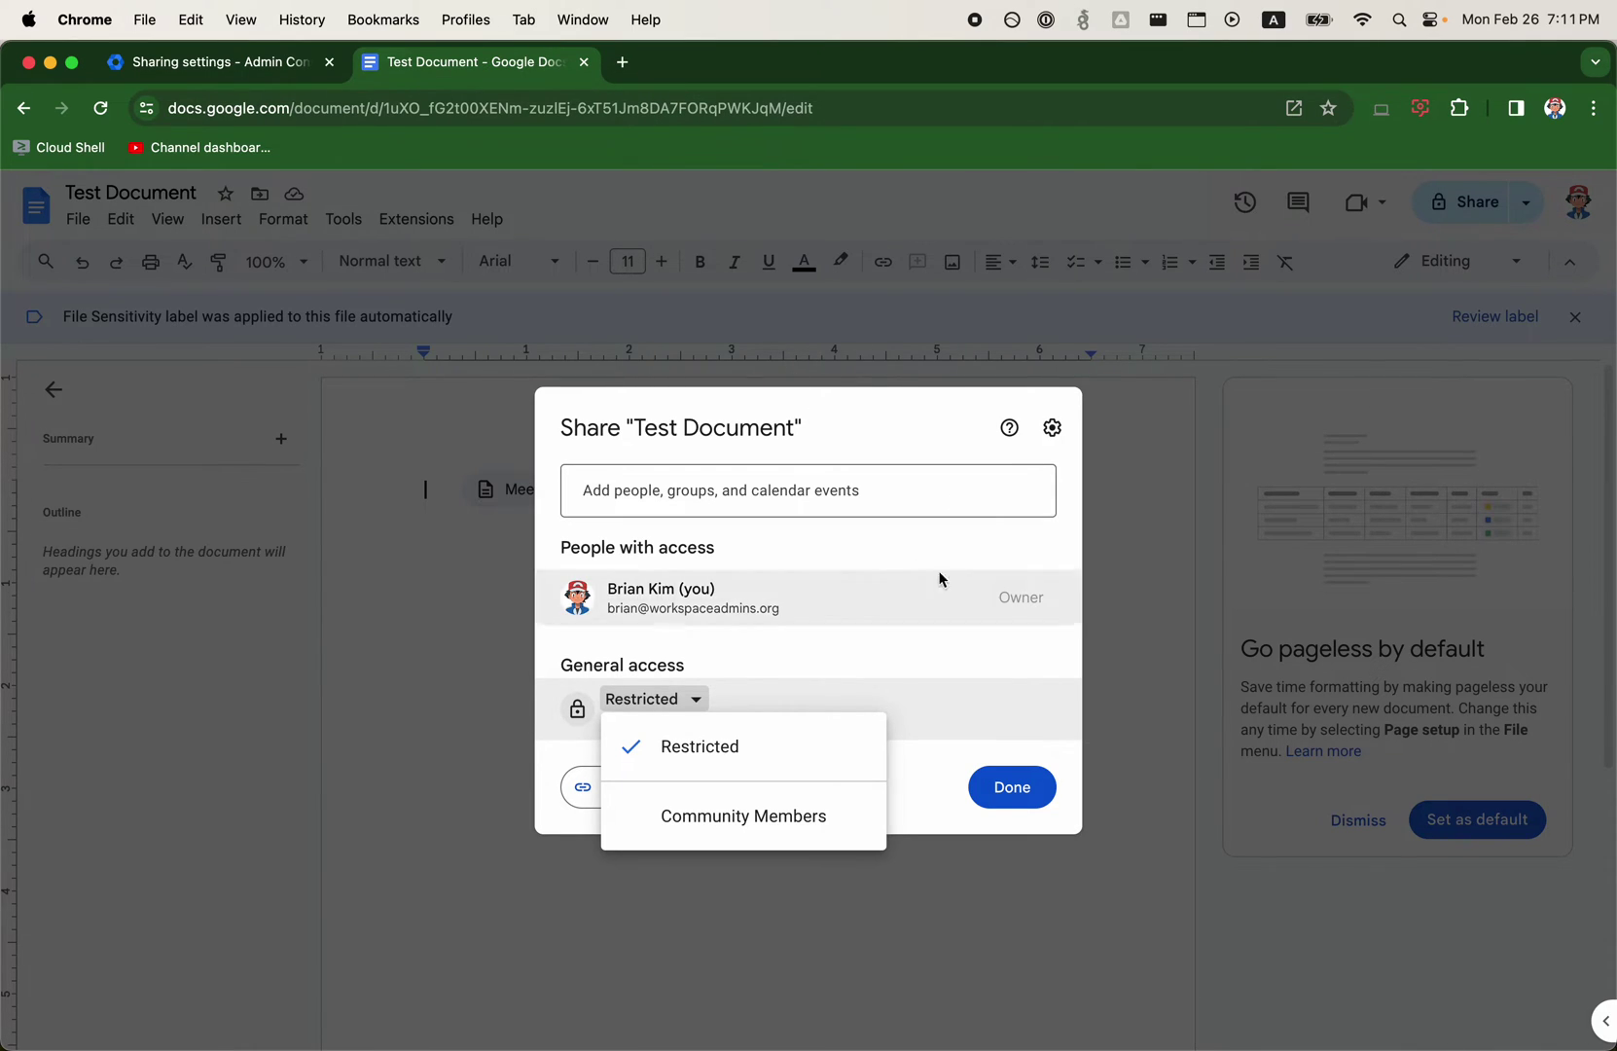
- Copy the document ID from Test Document's web address
left_click(530, 116)
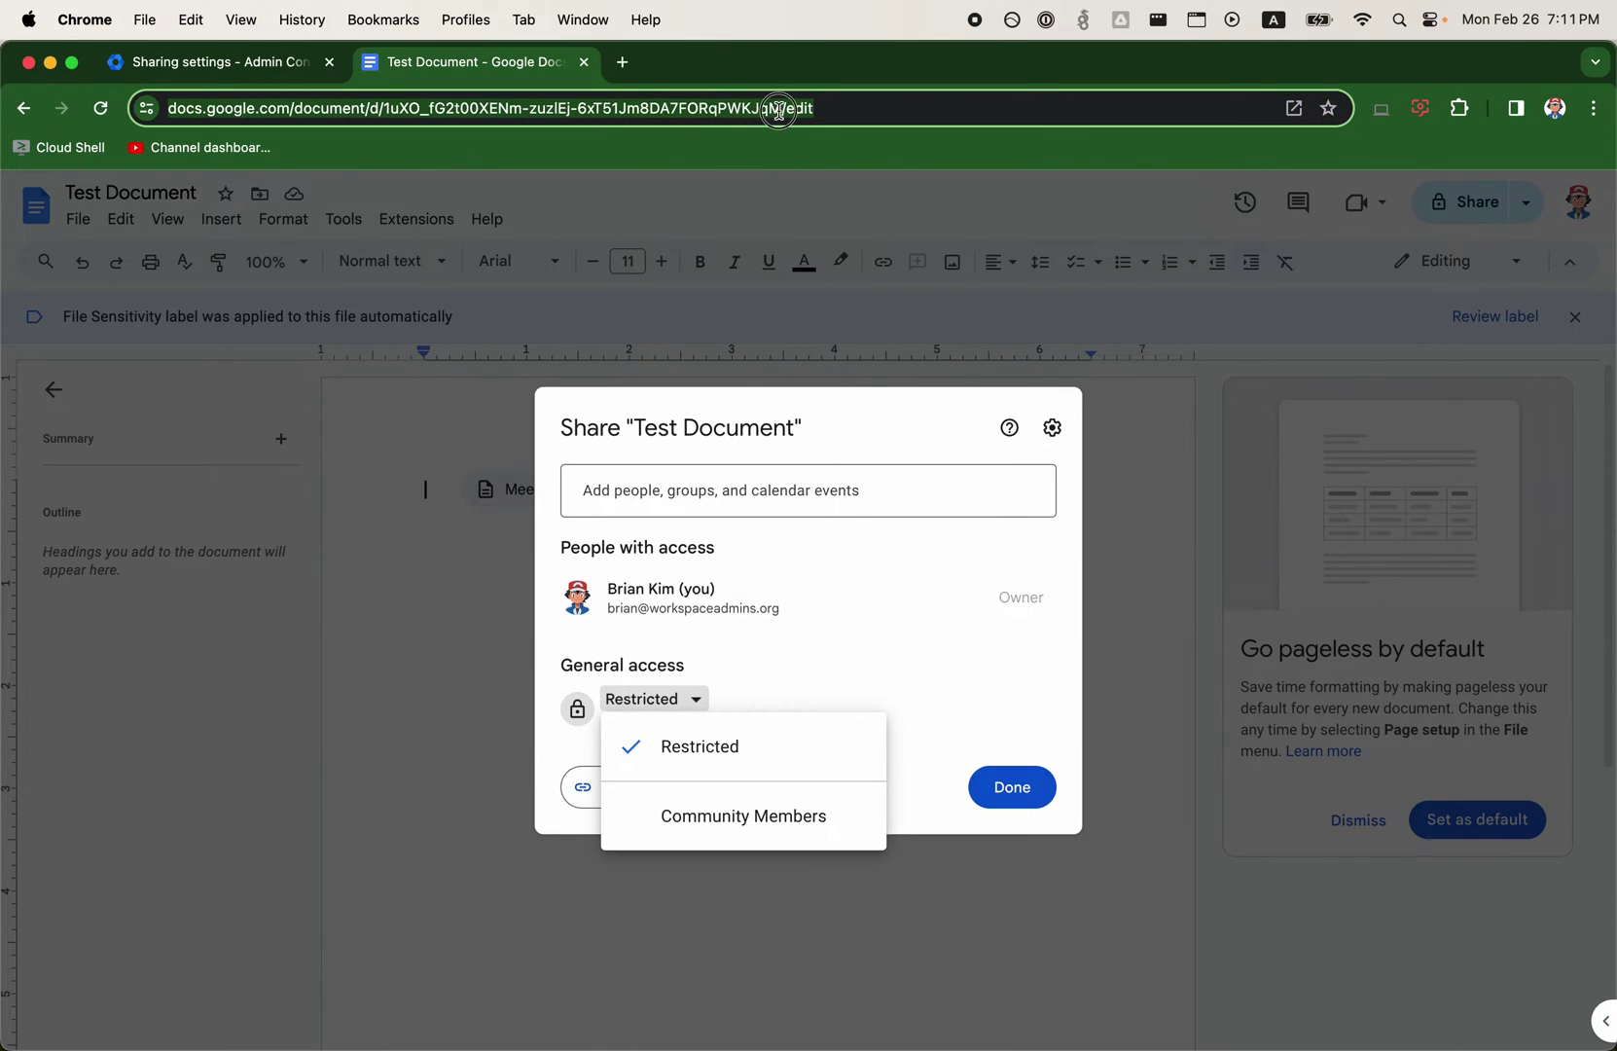
left_click(778, 110)
left_click_drag(829, 109, 428, 108)
key("super+c")
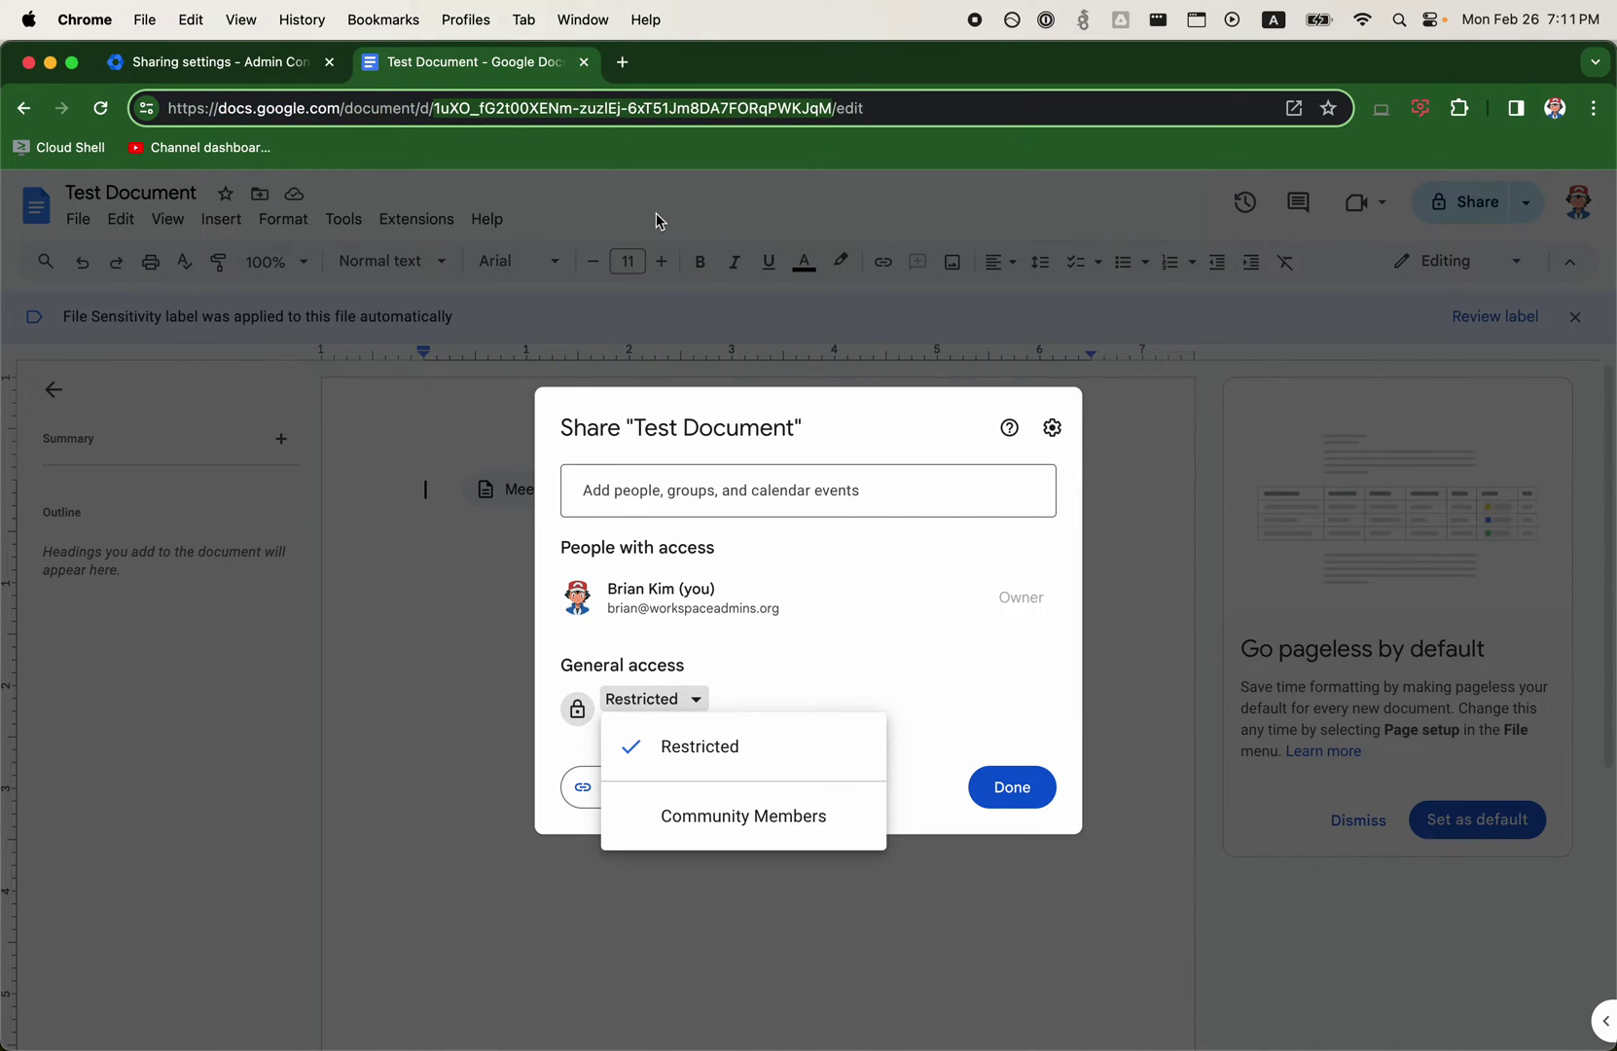
- Open ssh.cloud.google.com in a new browser tab and enlarge the Cloud Shell terminal
left_click(623, 62)
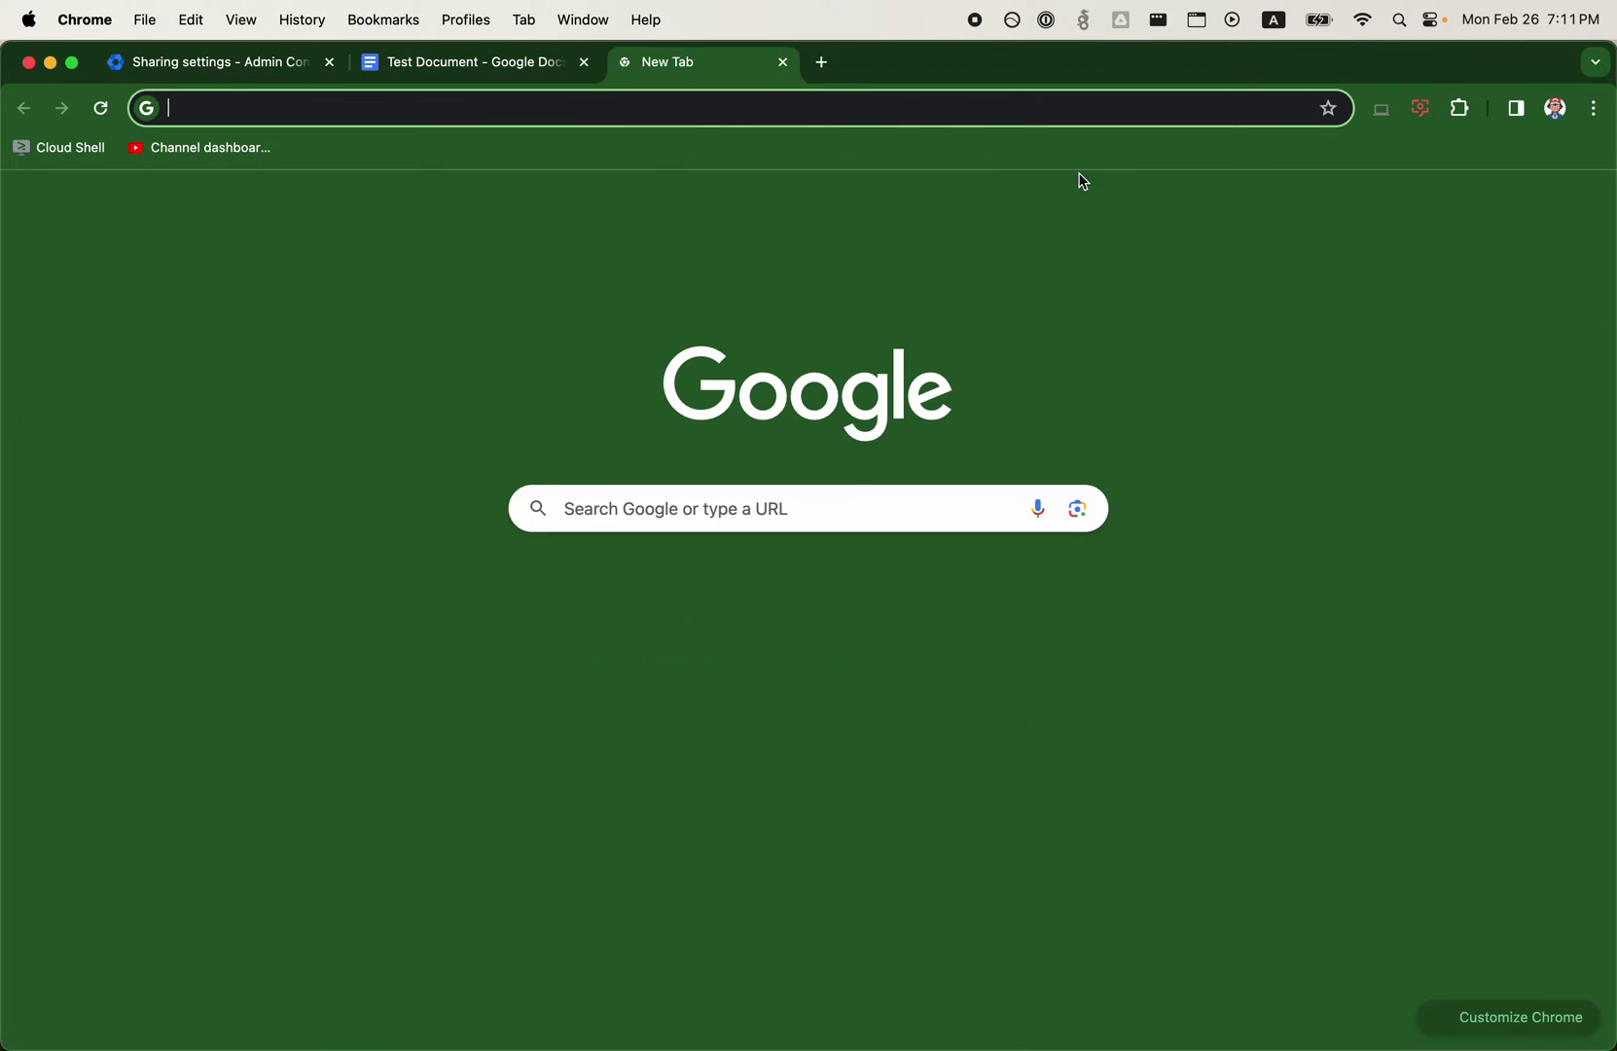
type("ssh.cloud.google.com")
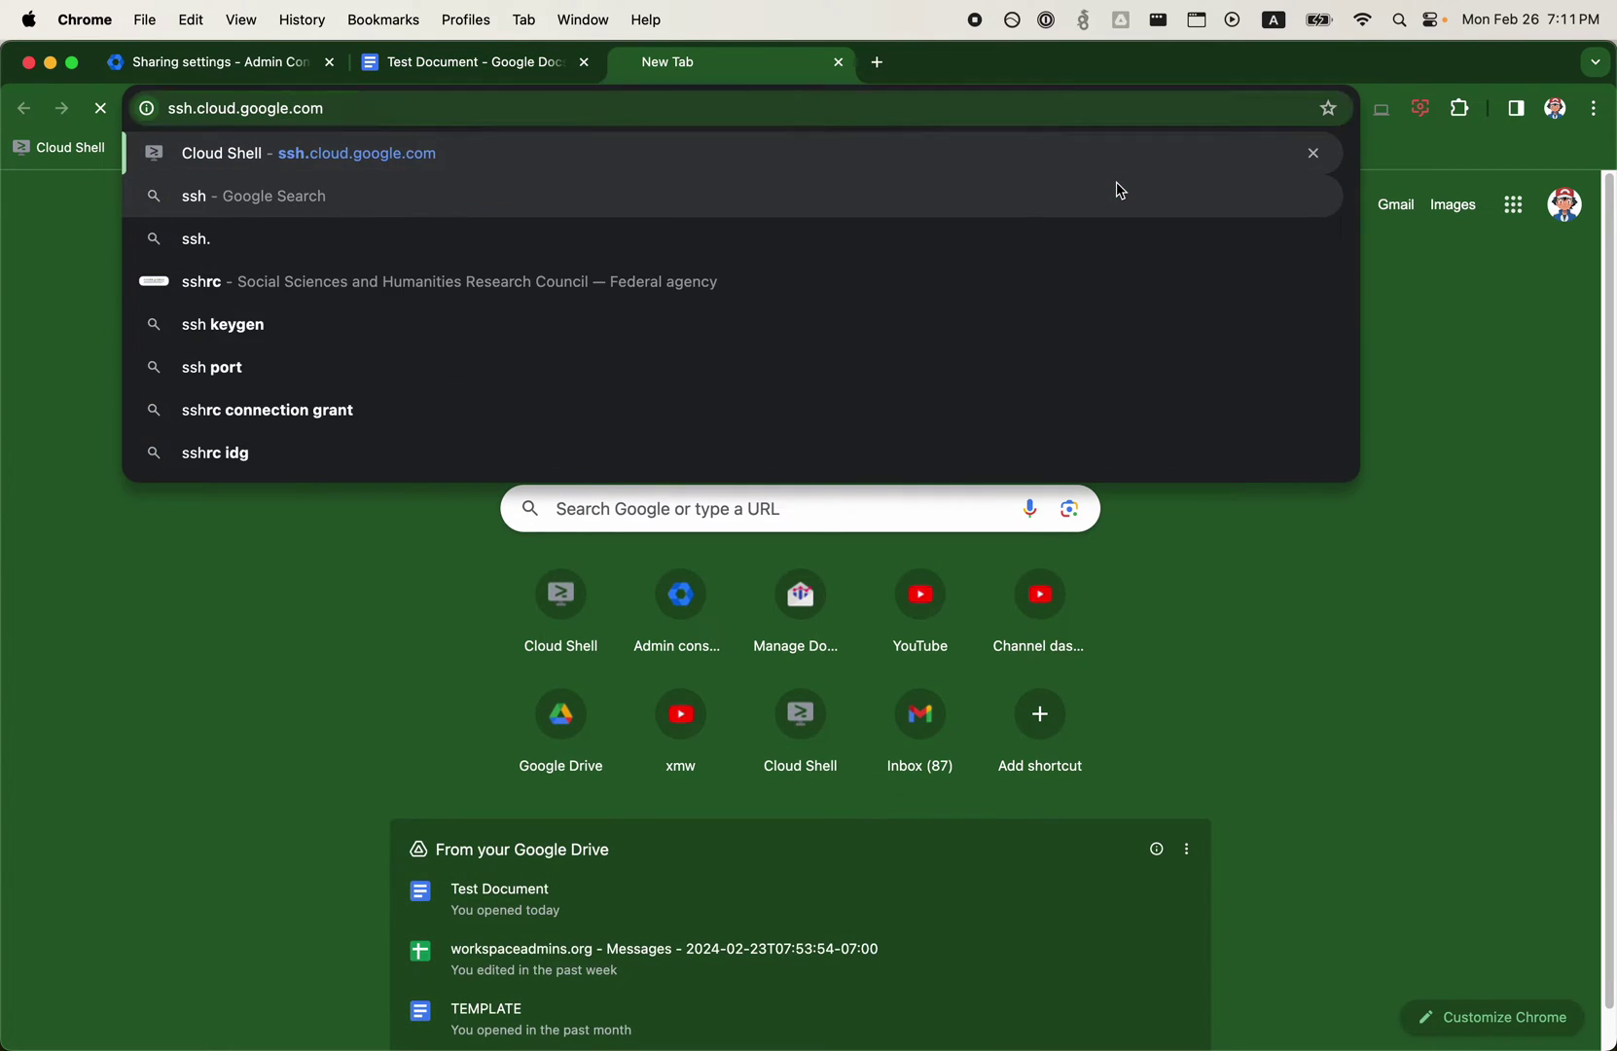
key("Return")
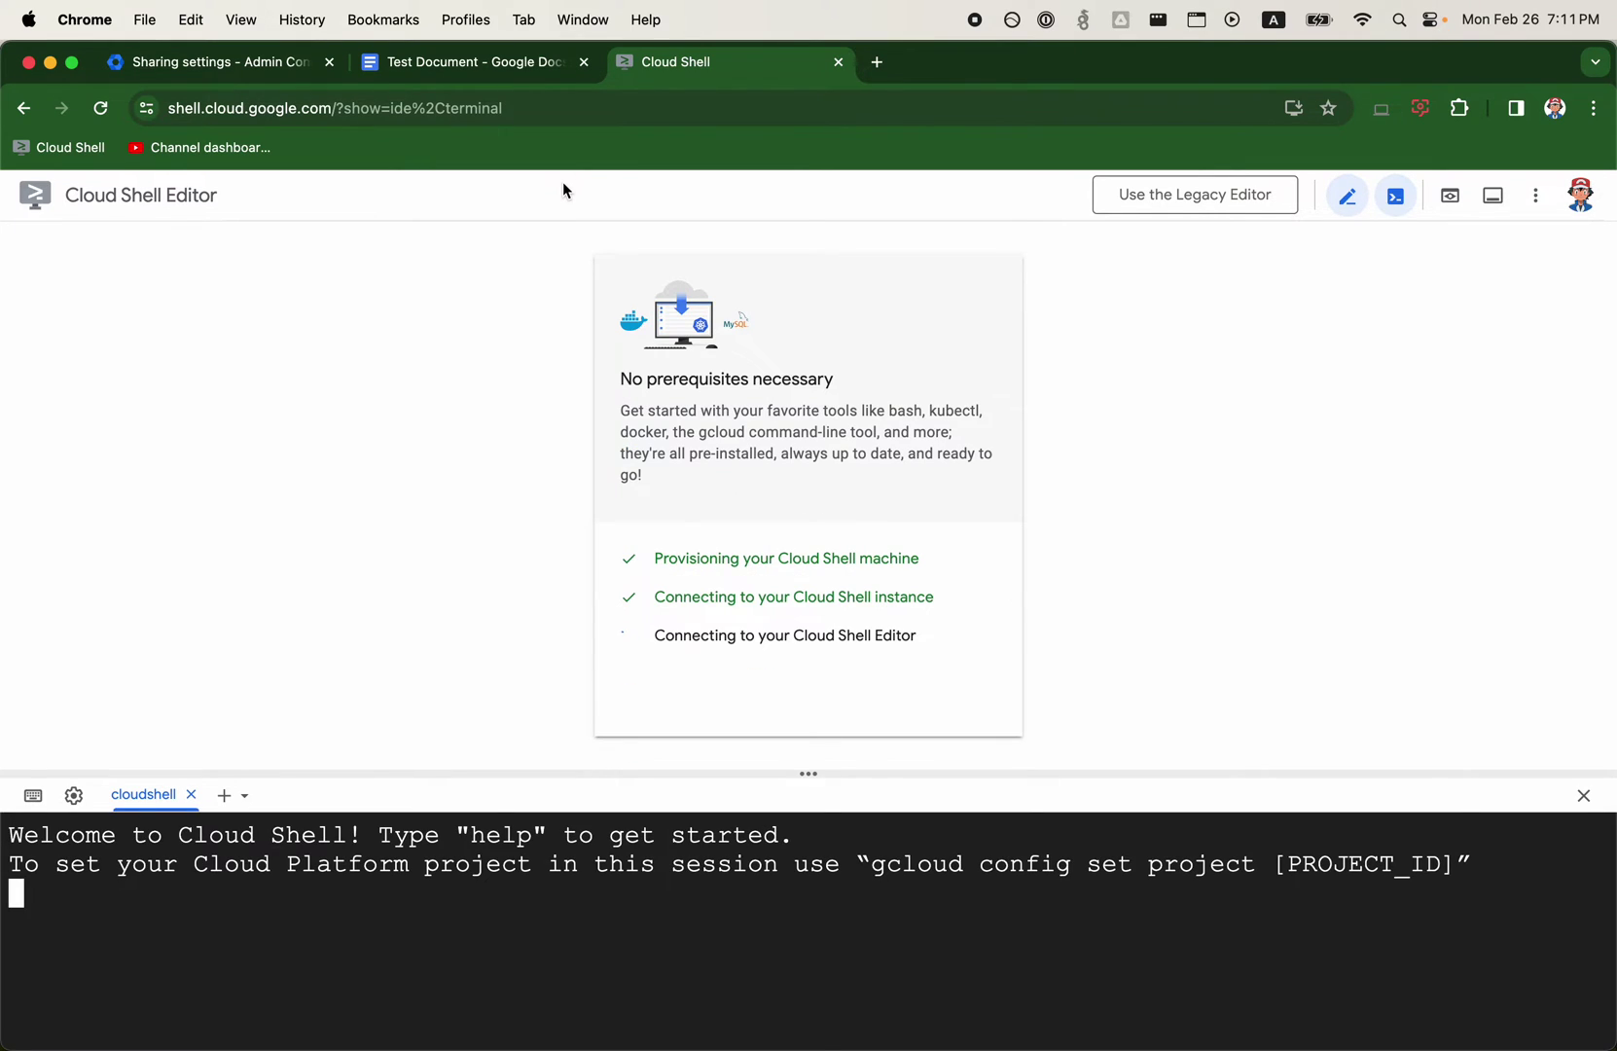
left_click_drag(829, 773, 1016, 452)
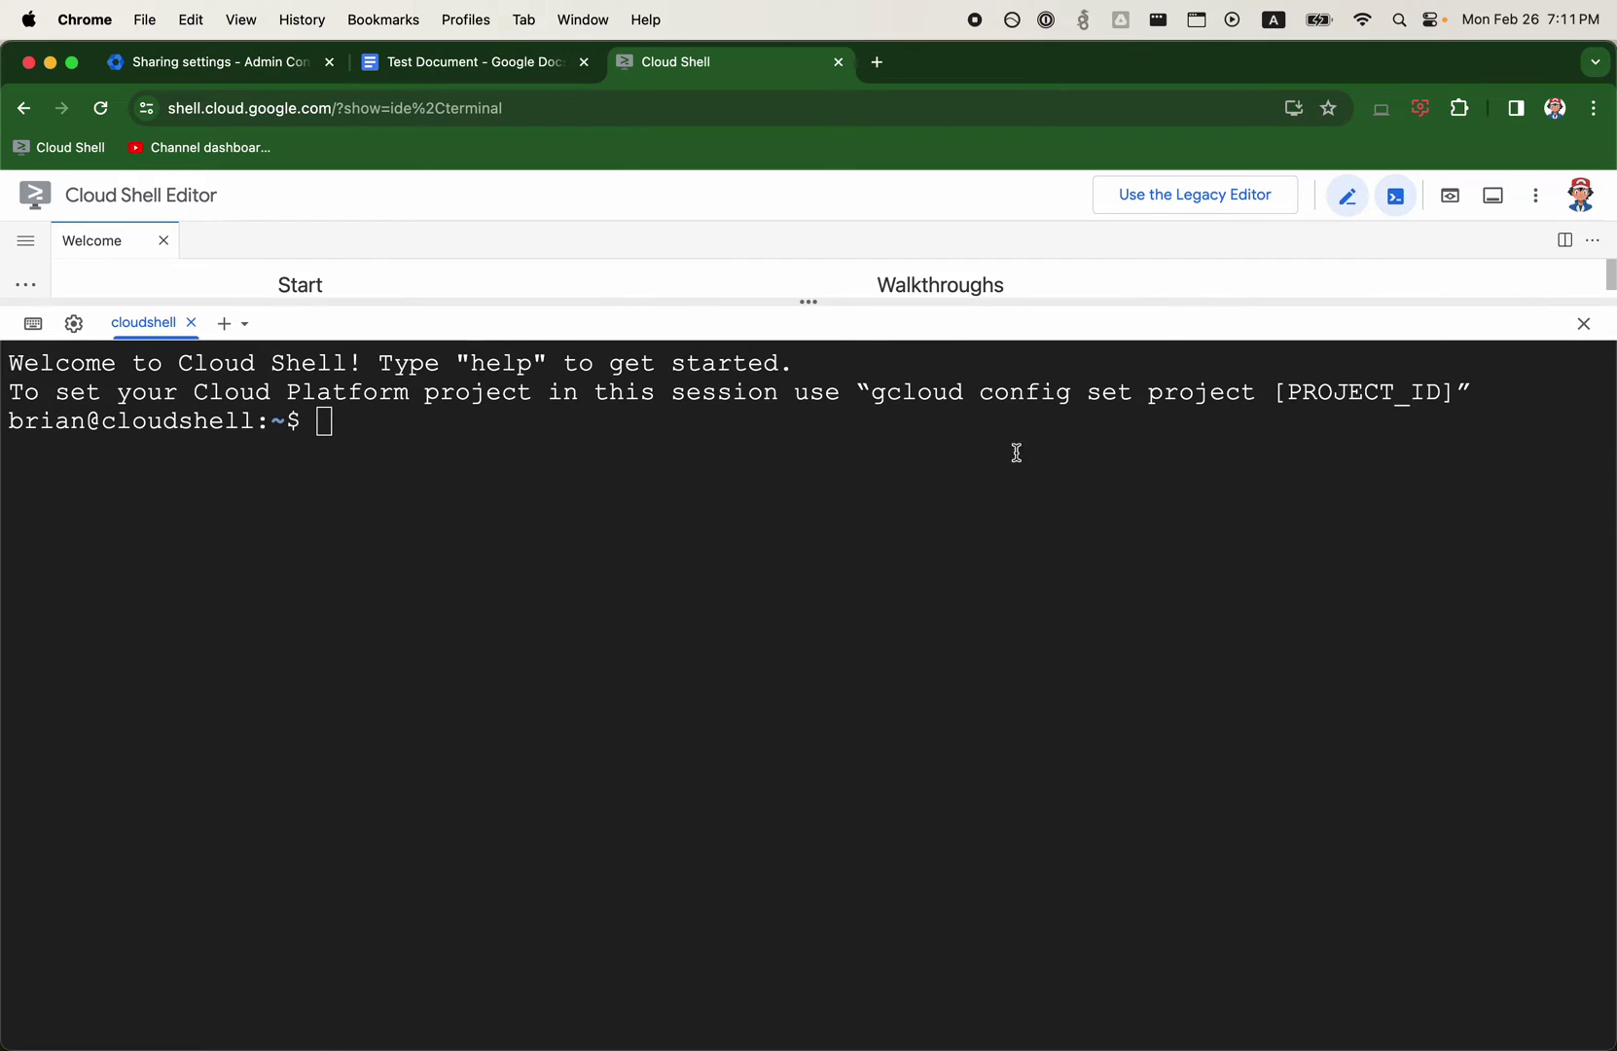
- Run GAM's show fileinfo command for the document owner with the copied document ID and review the file's details and permissions
type("gam ")
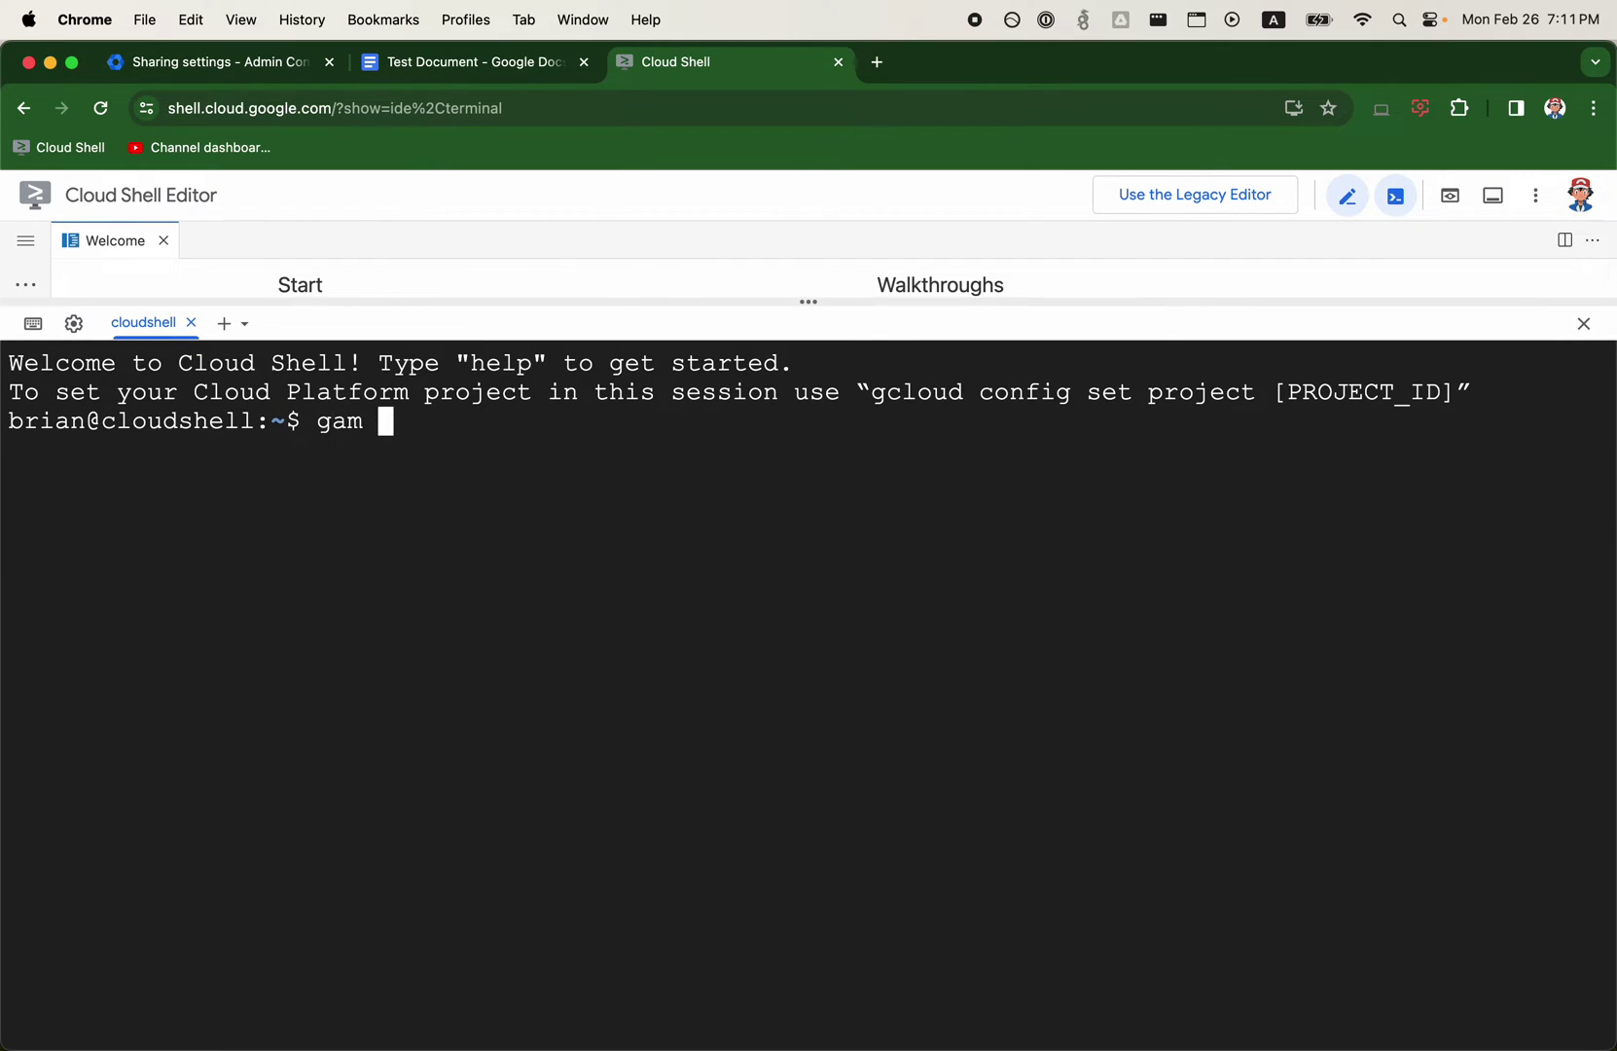
type("user brian show fileinfo")
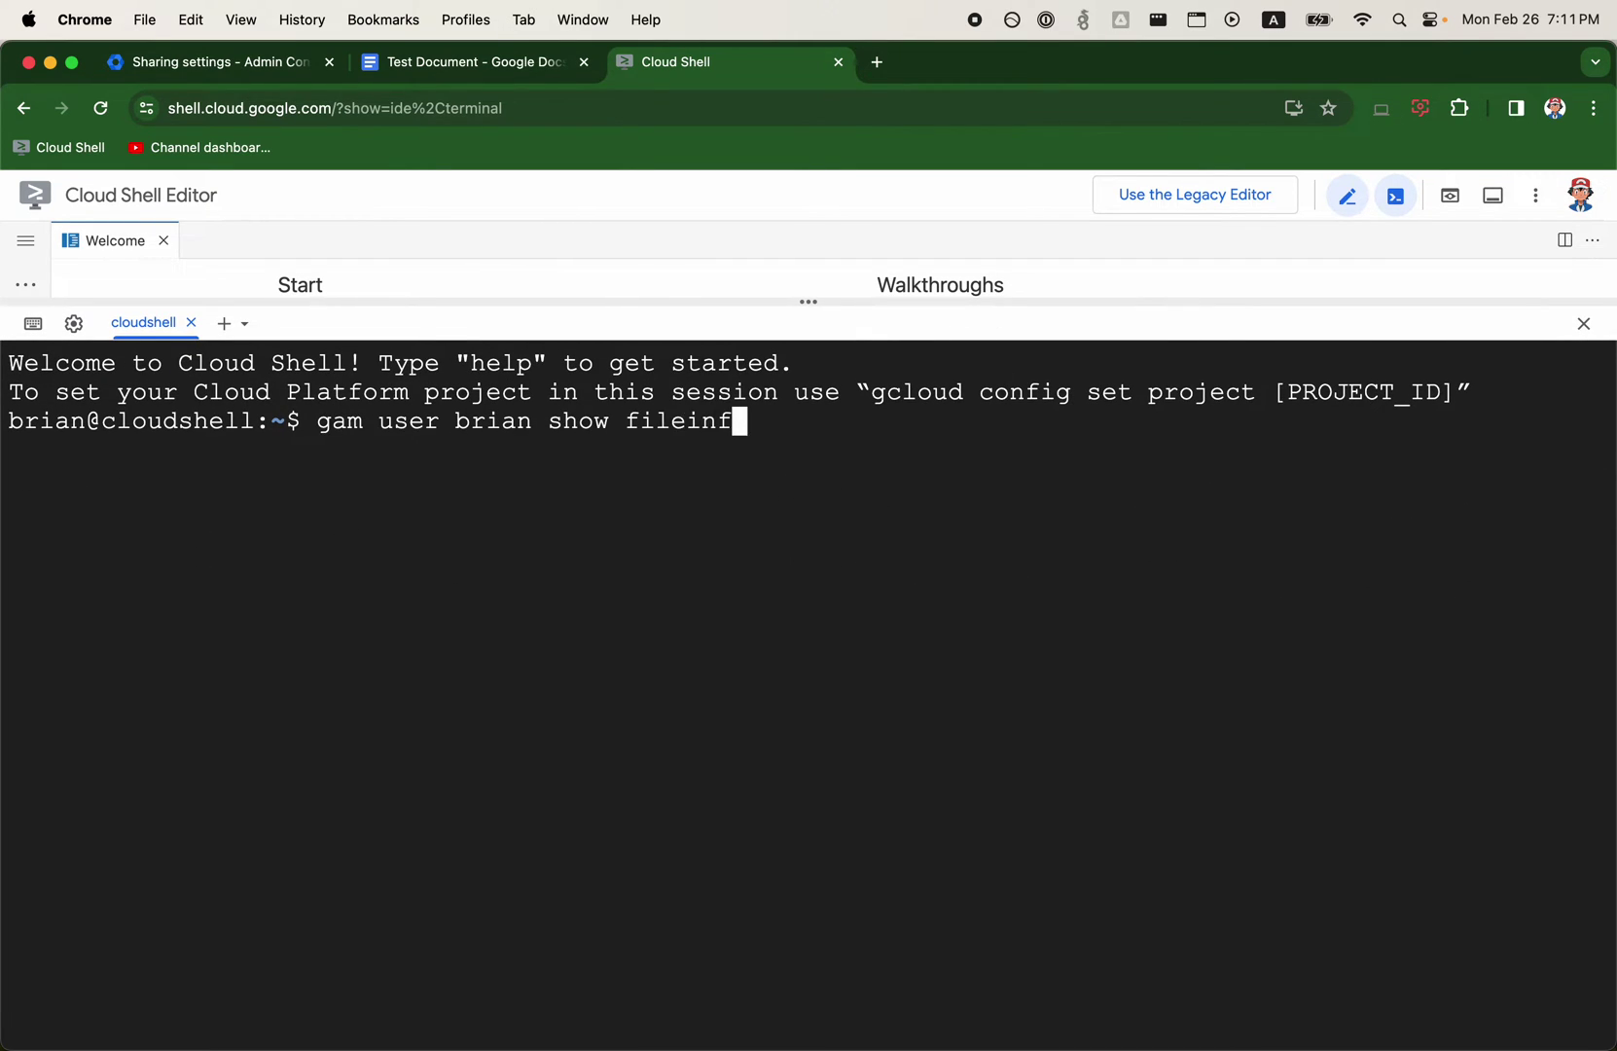
key("super+v")
key("Return")
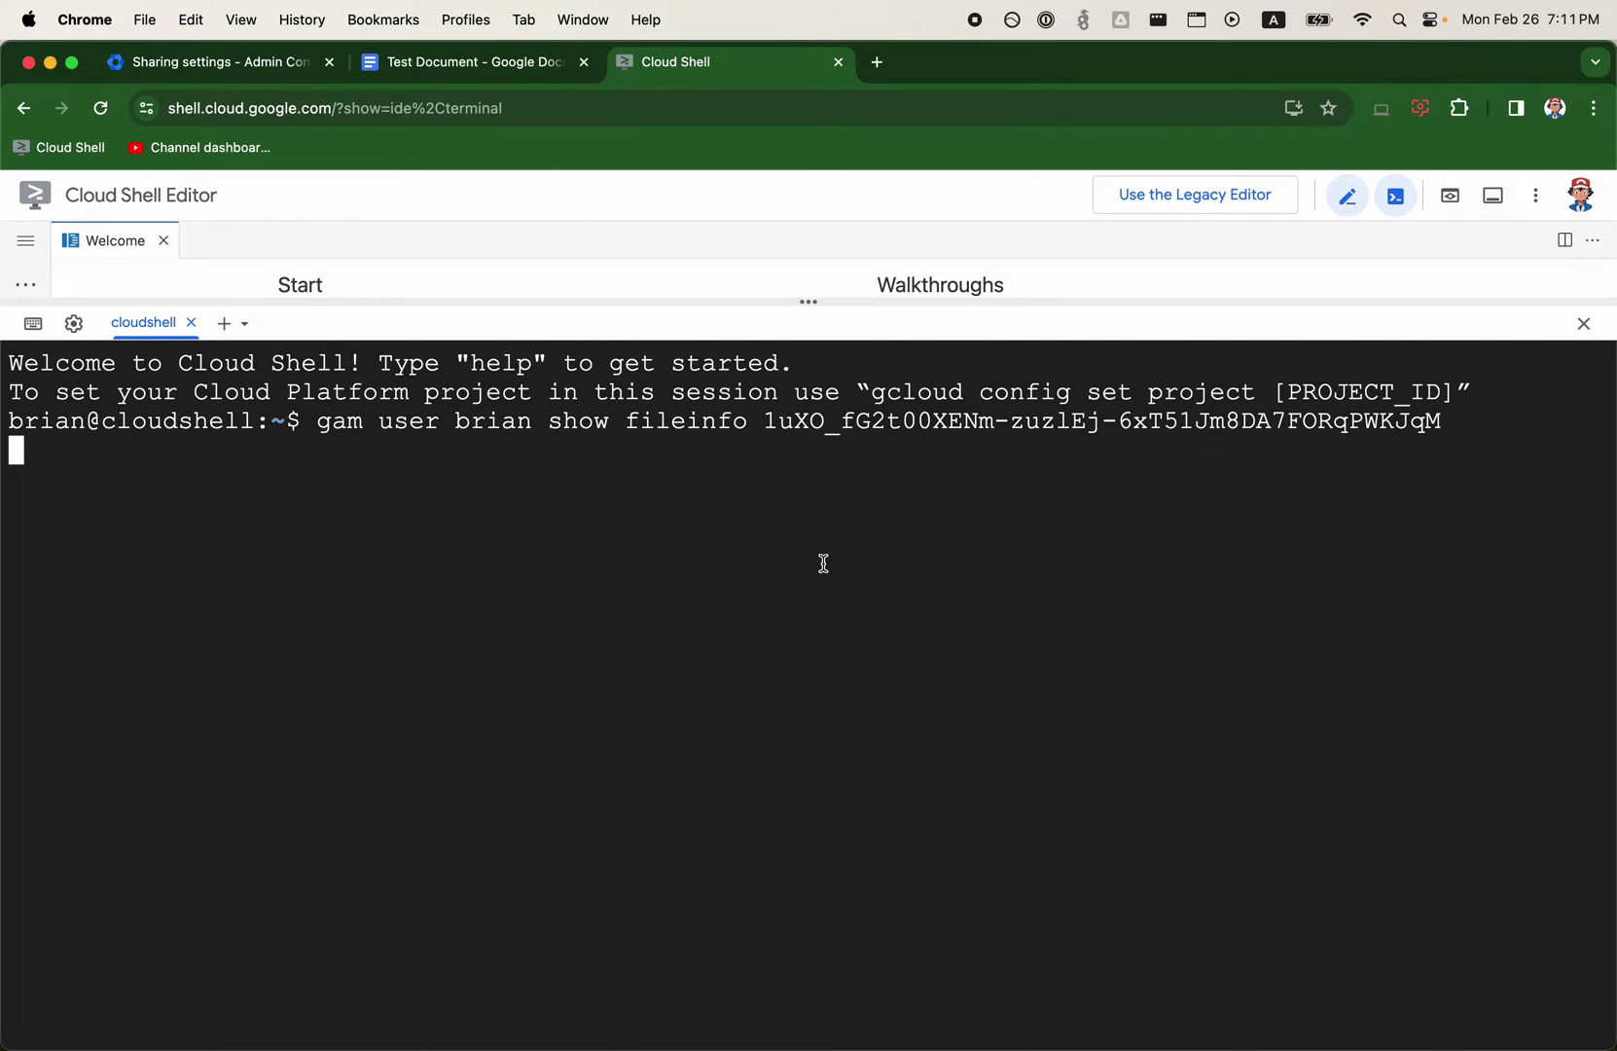
scroll(784, 659, "up", 5)
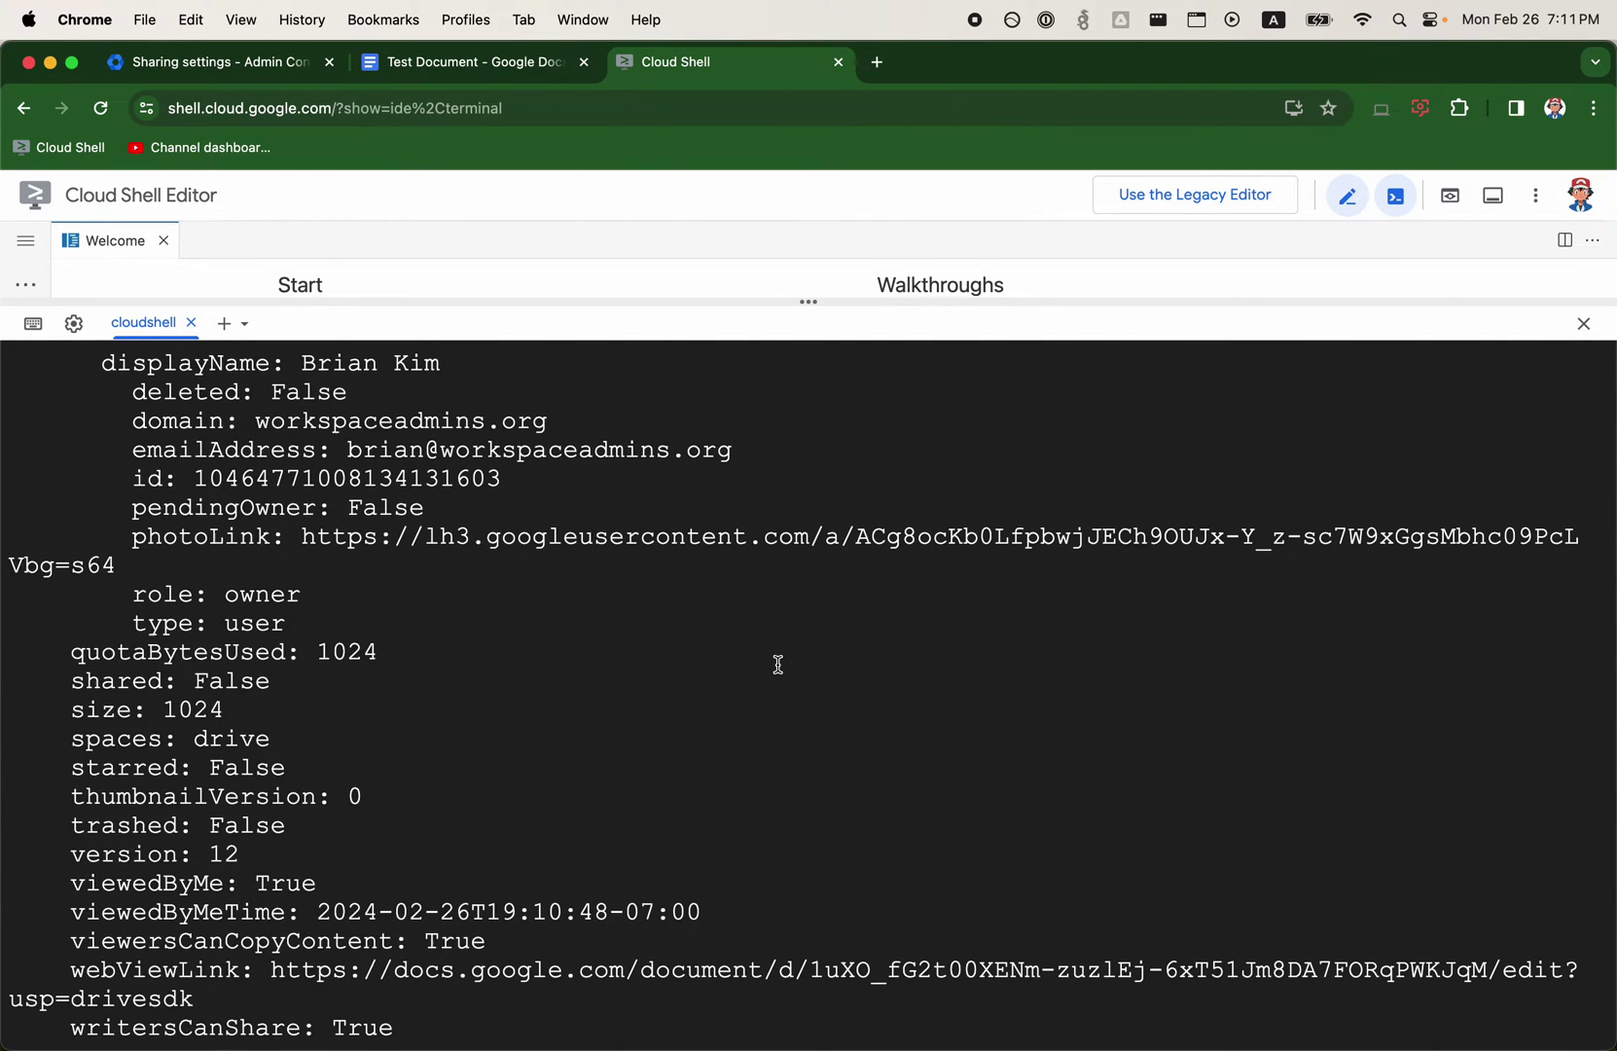
scroll(764, 669, "up", 4)
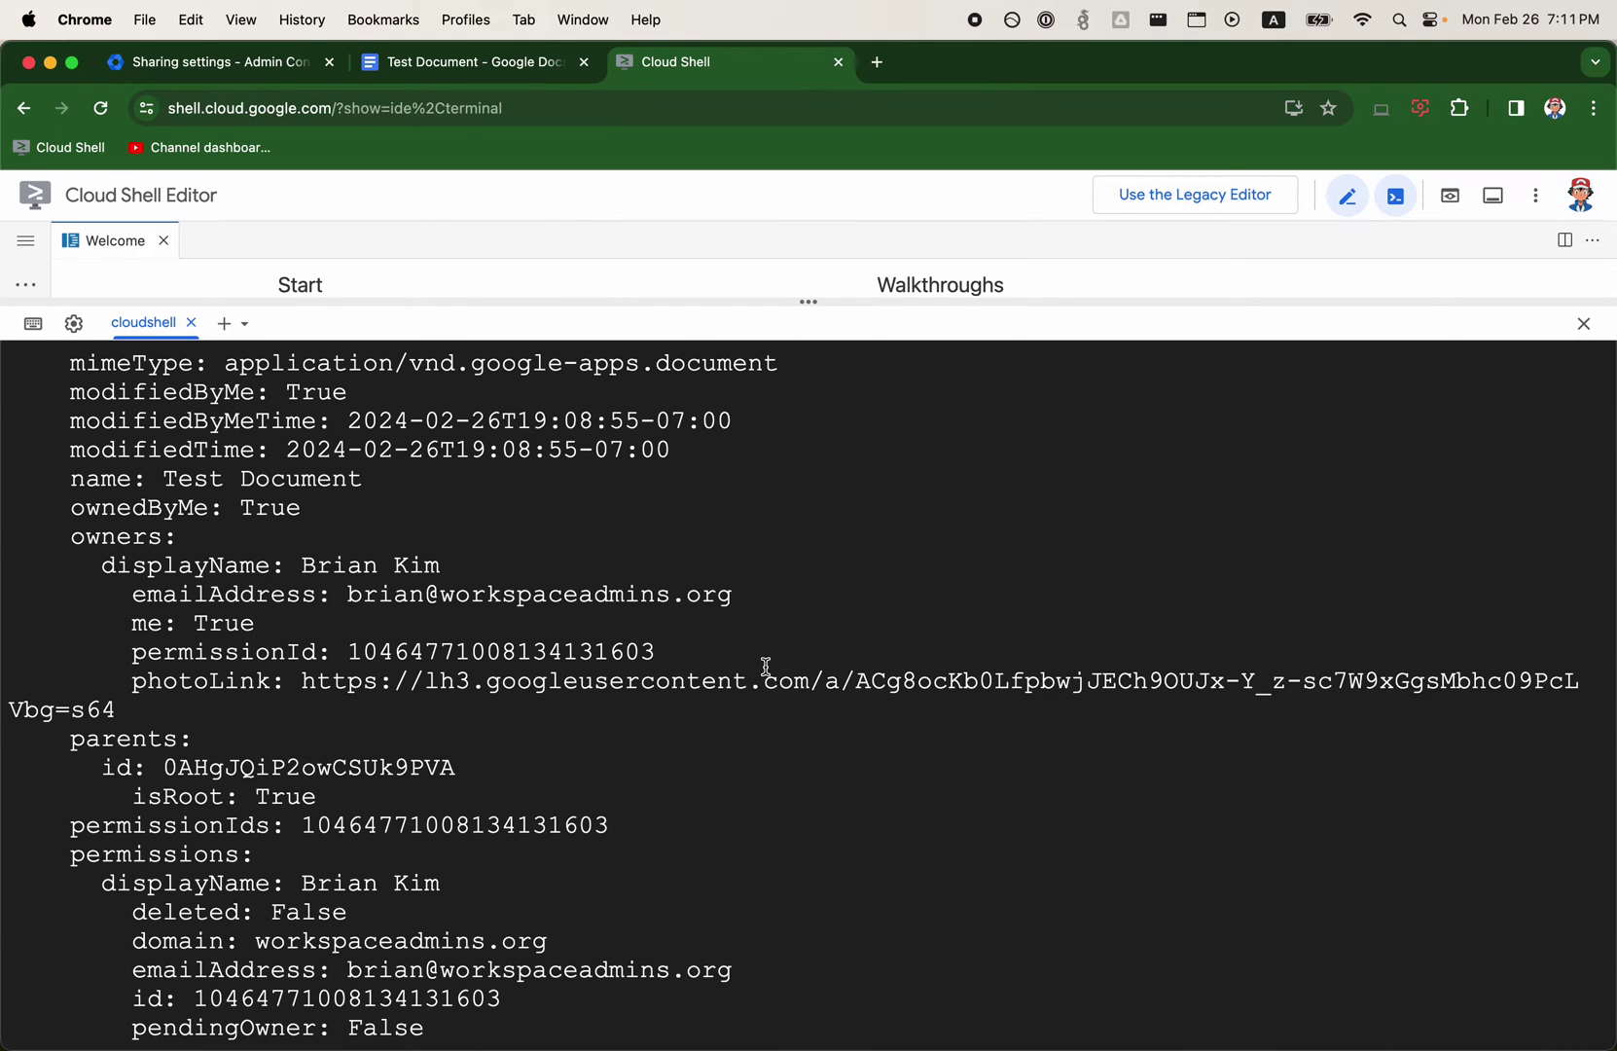
scroll(765, 591, "down", 9)
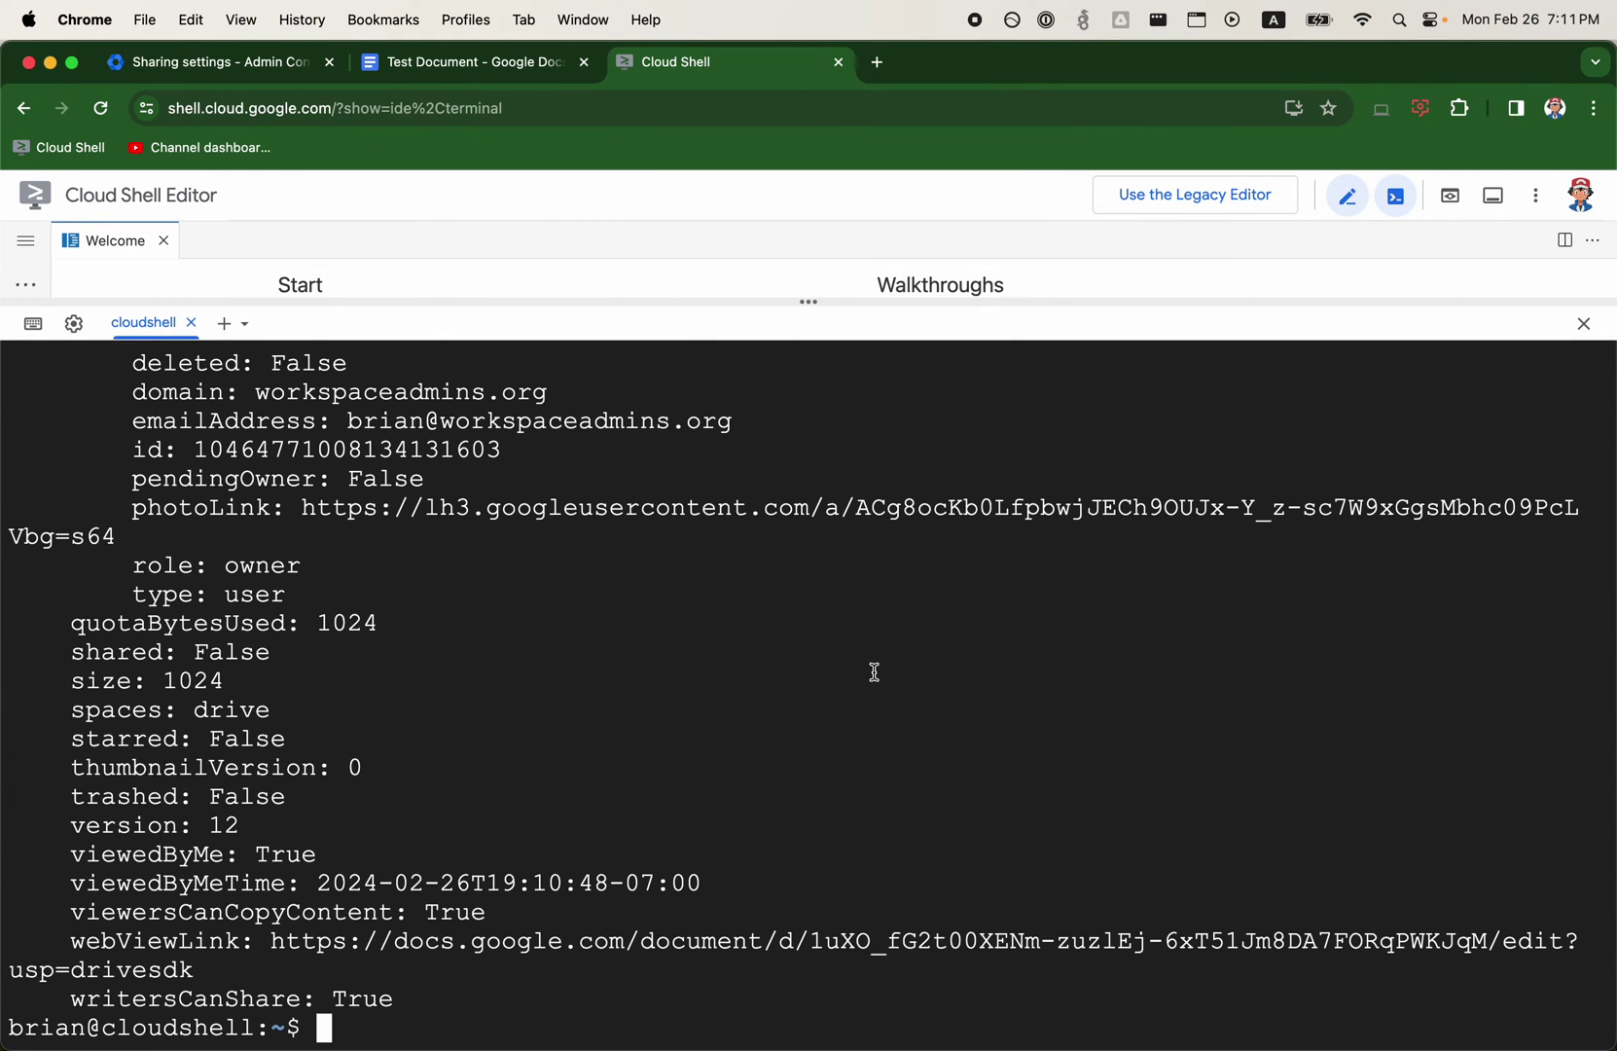
- Run GAM's add drivefileacl command as the document owner to give the domain workspaceadmins.org the reader role on the copied document ID
key("Up")
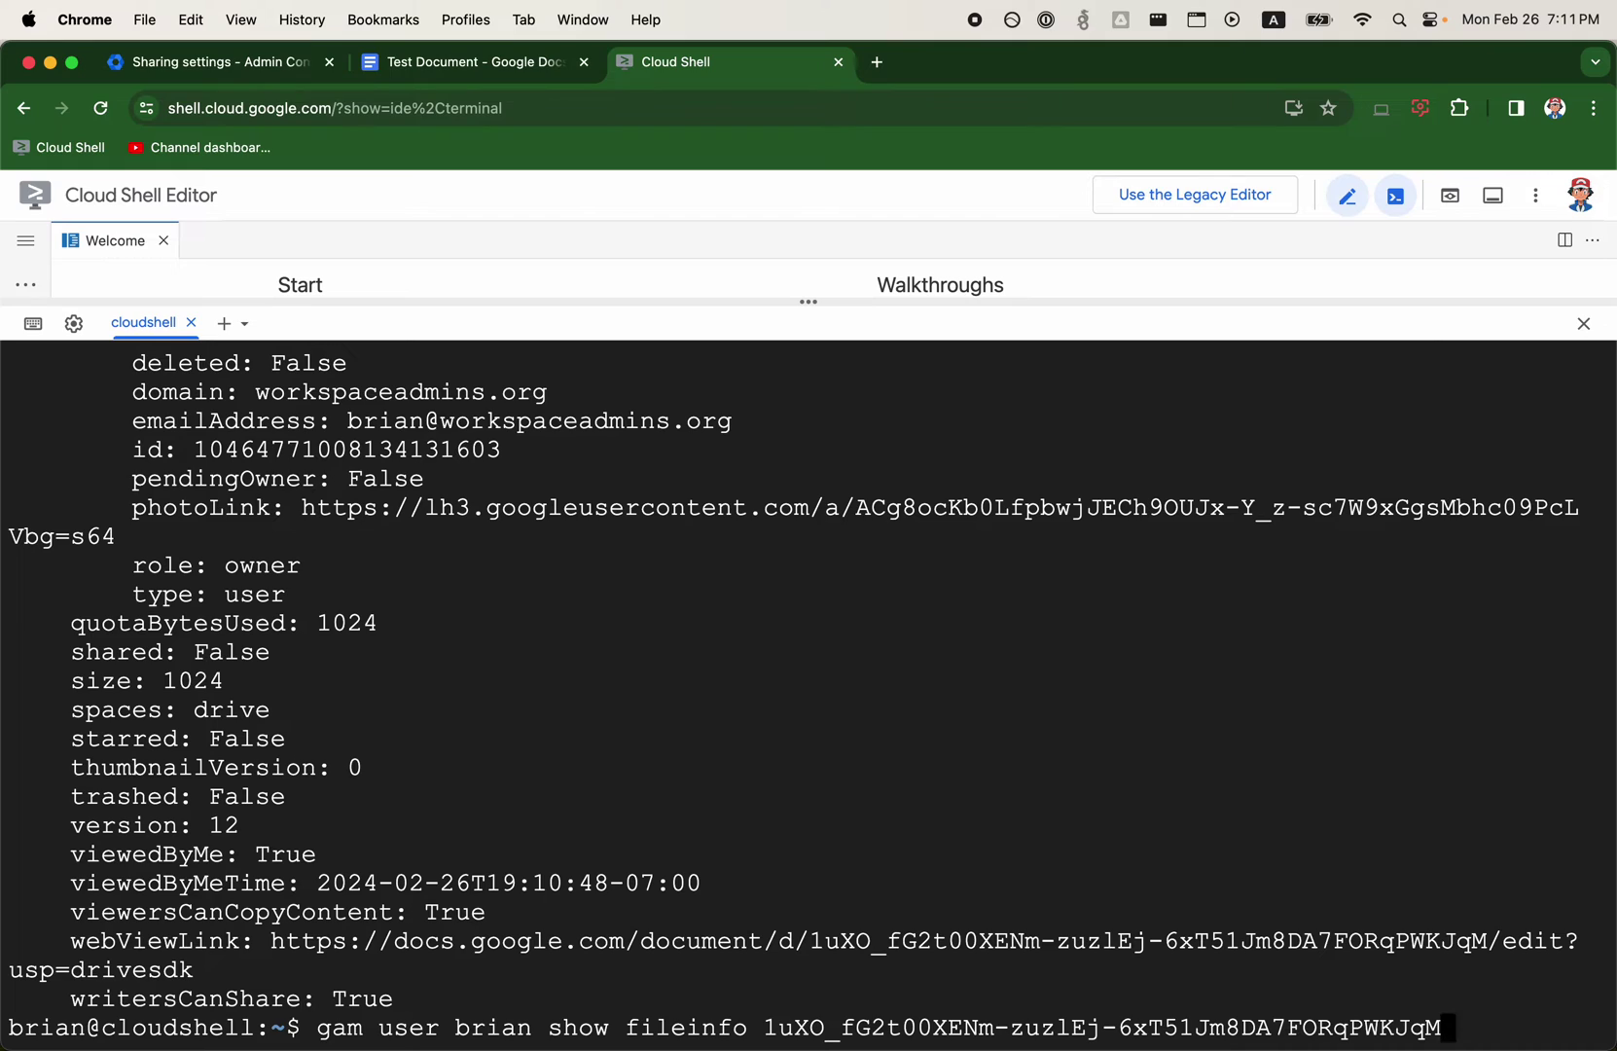
key("ctrl+c")
type("gam user brian ")
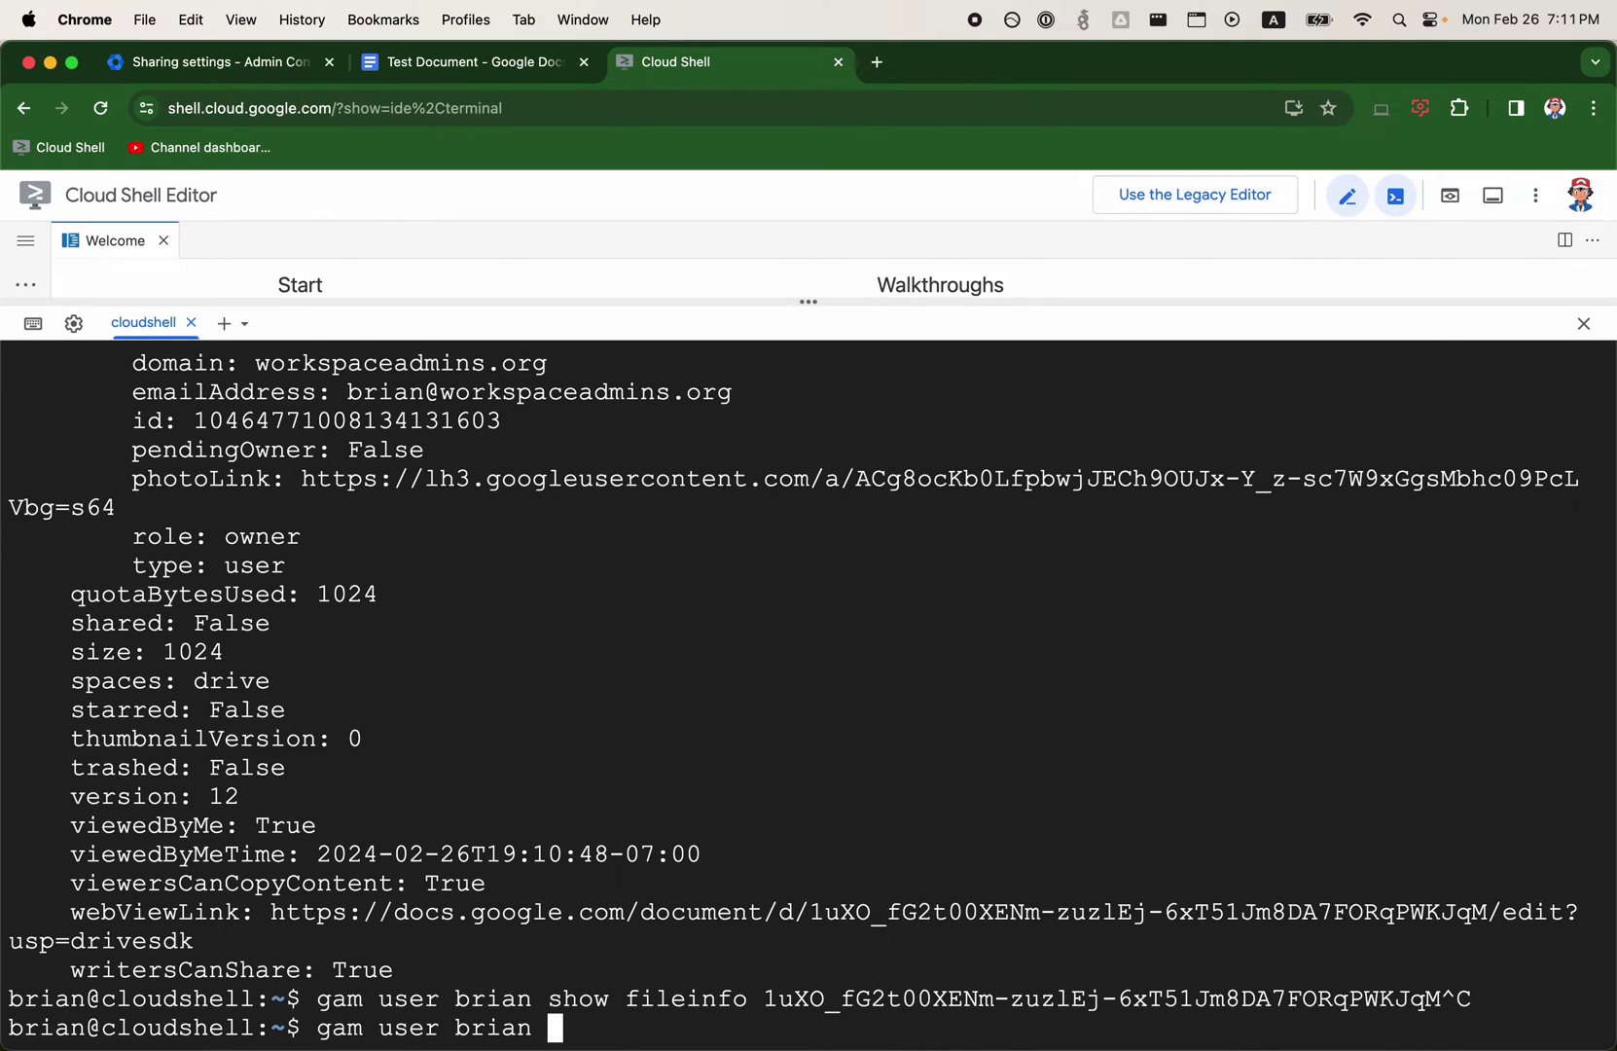
type("add drivef")
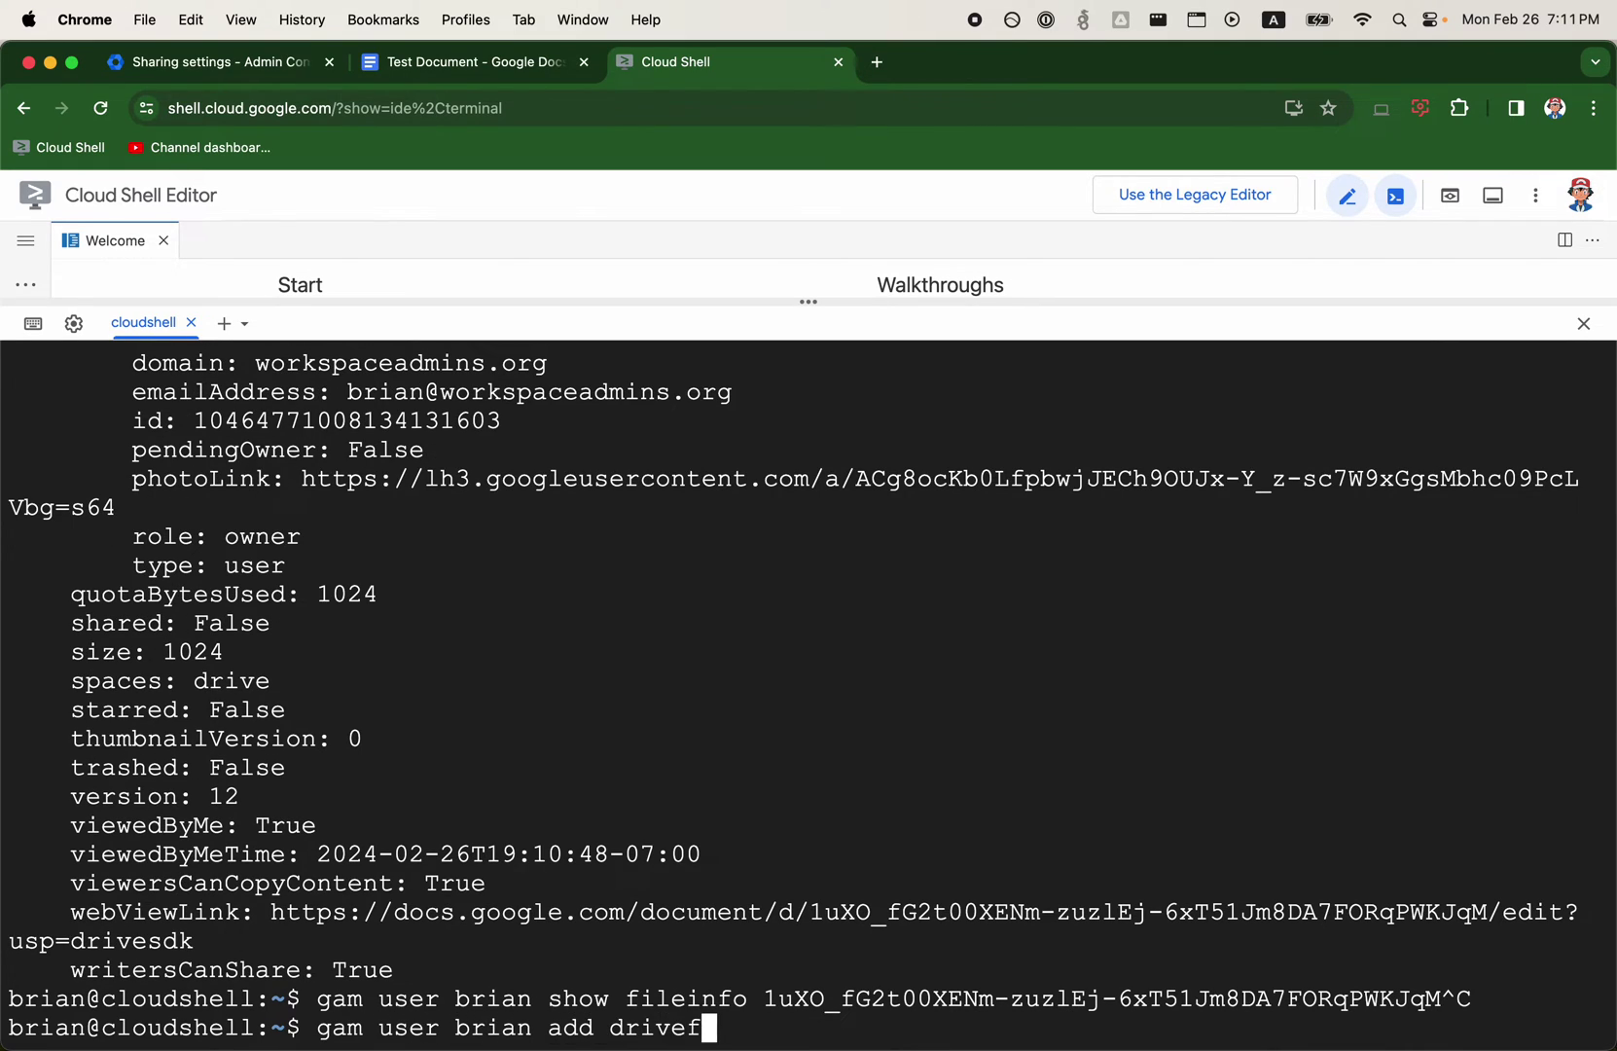
type("ileacl")
key("super+v")
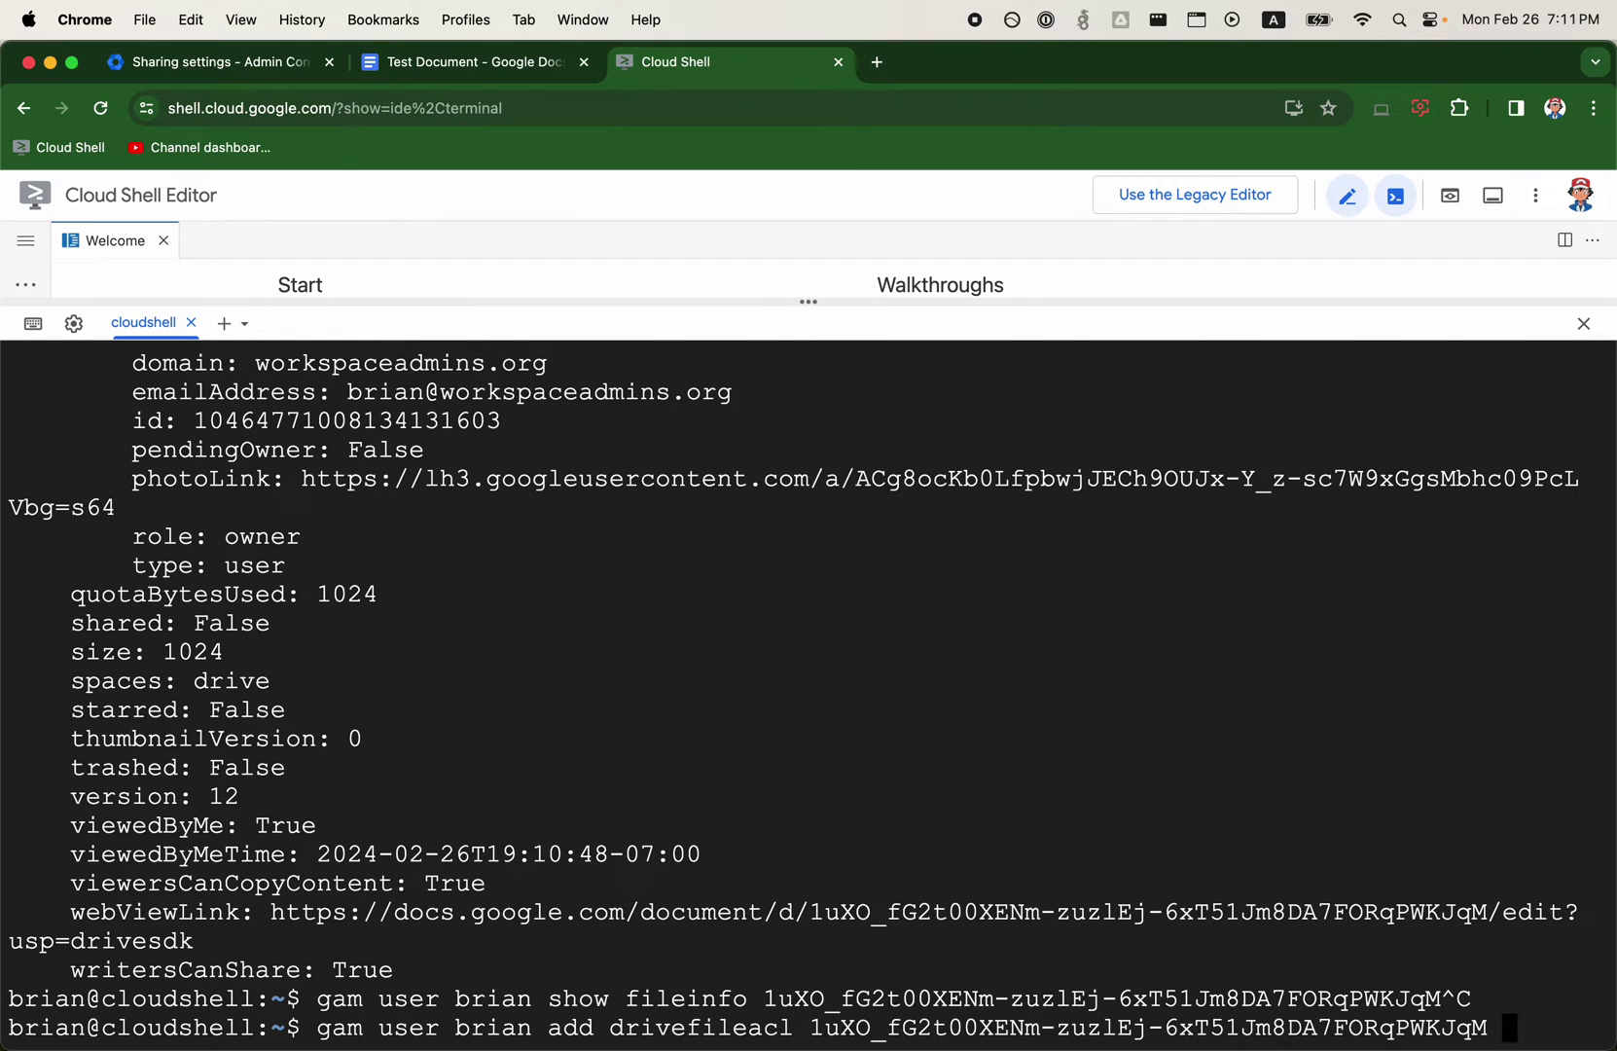
type("domain ")
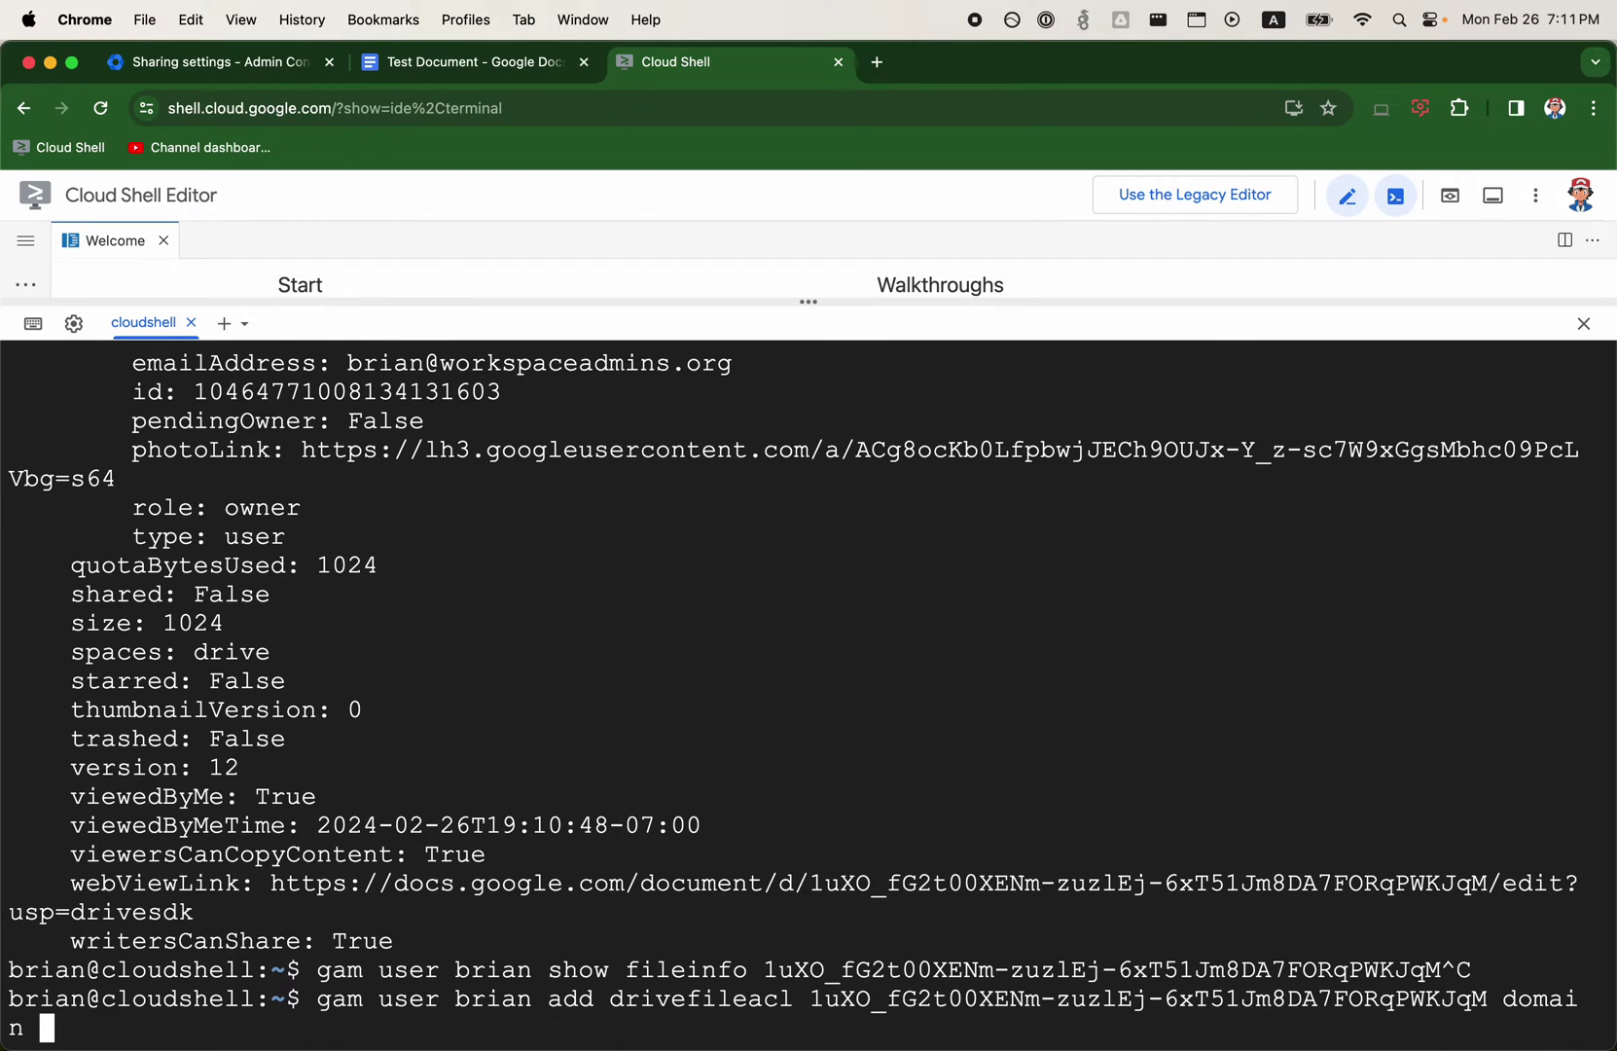
type("workspaceadmins.")
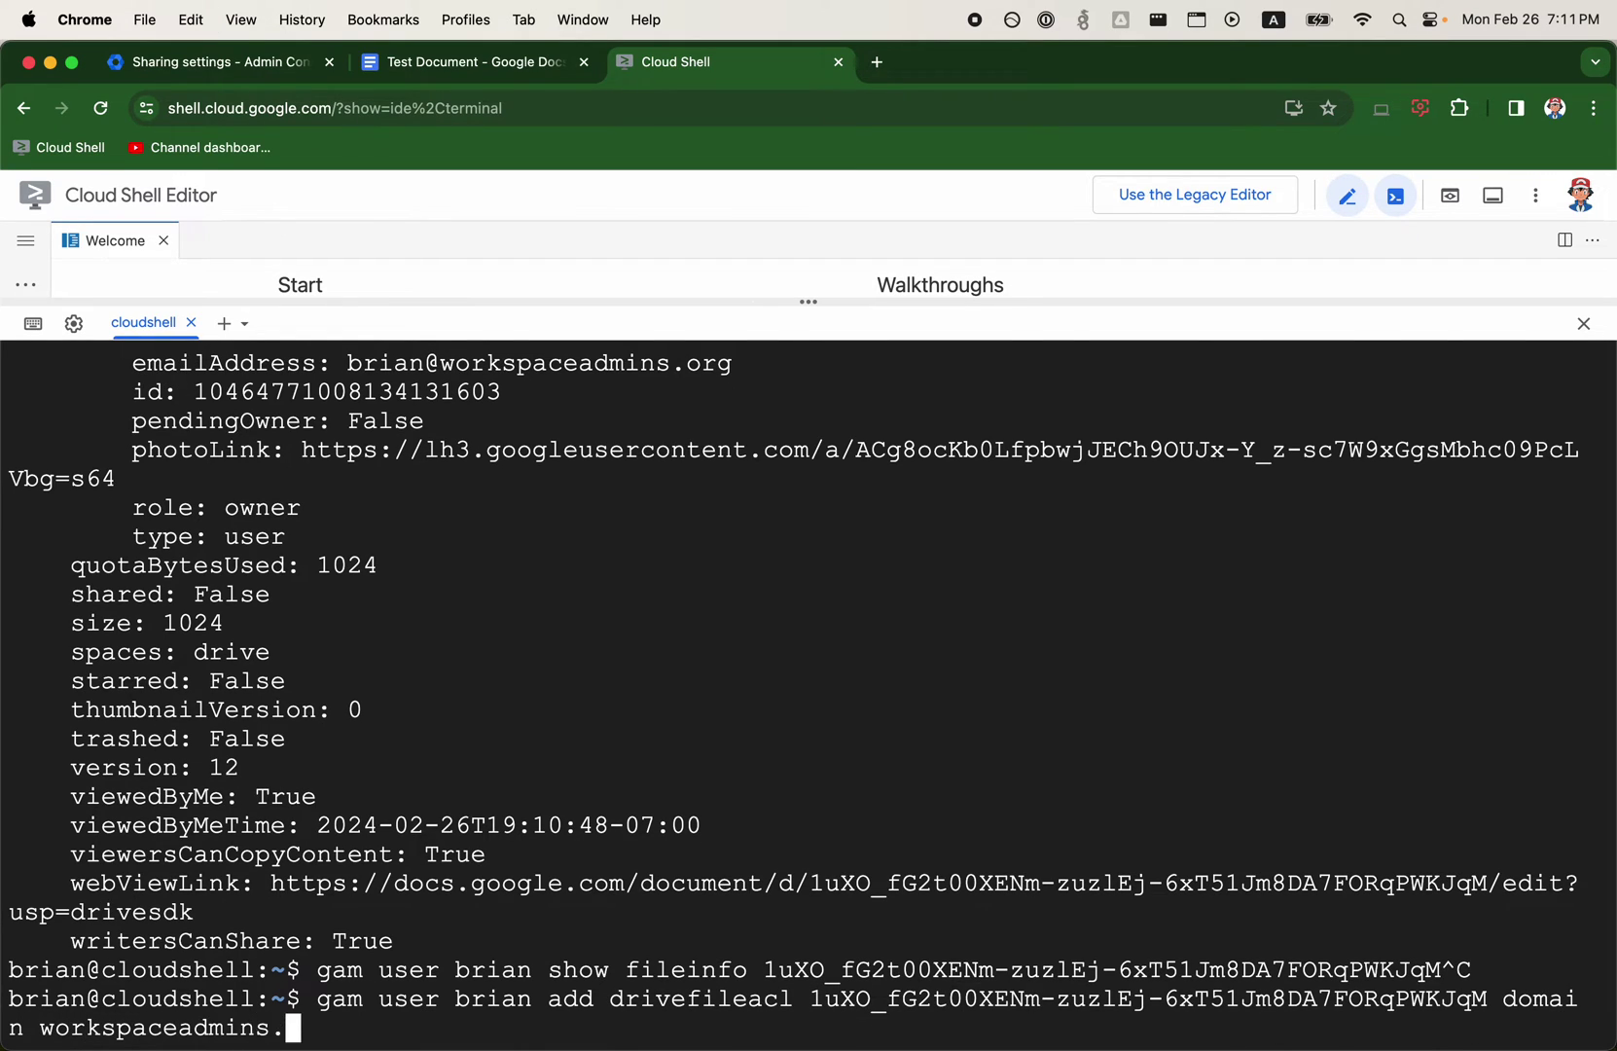
type("org role reader")
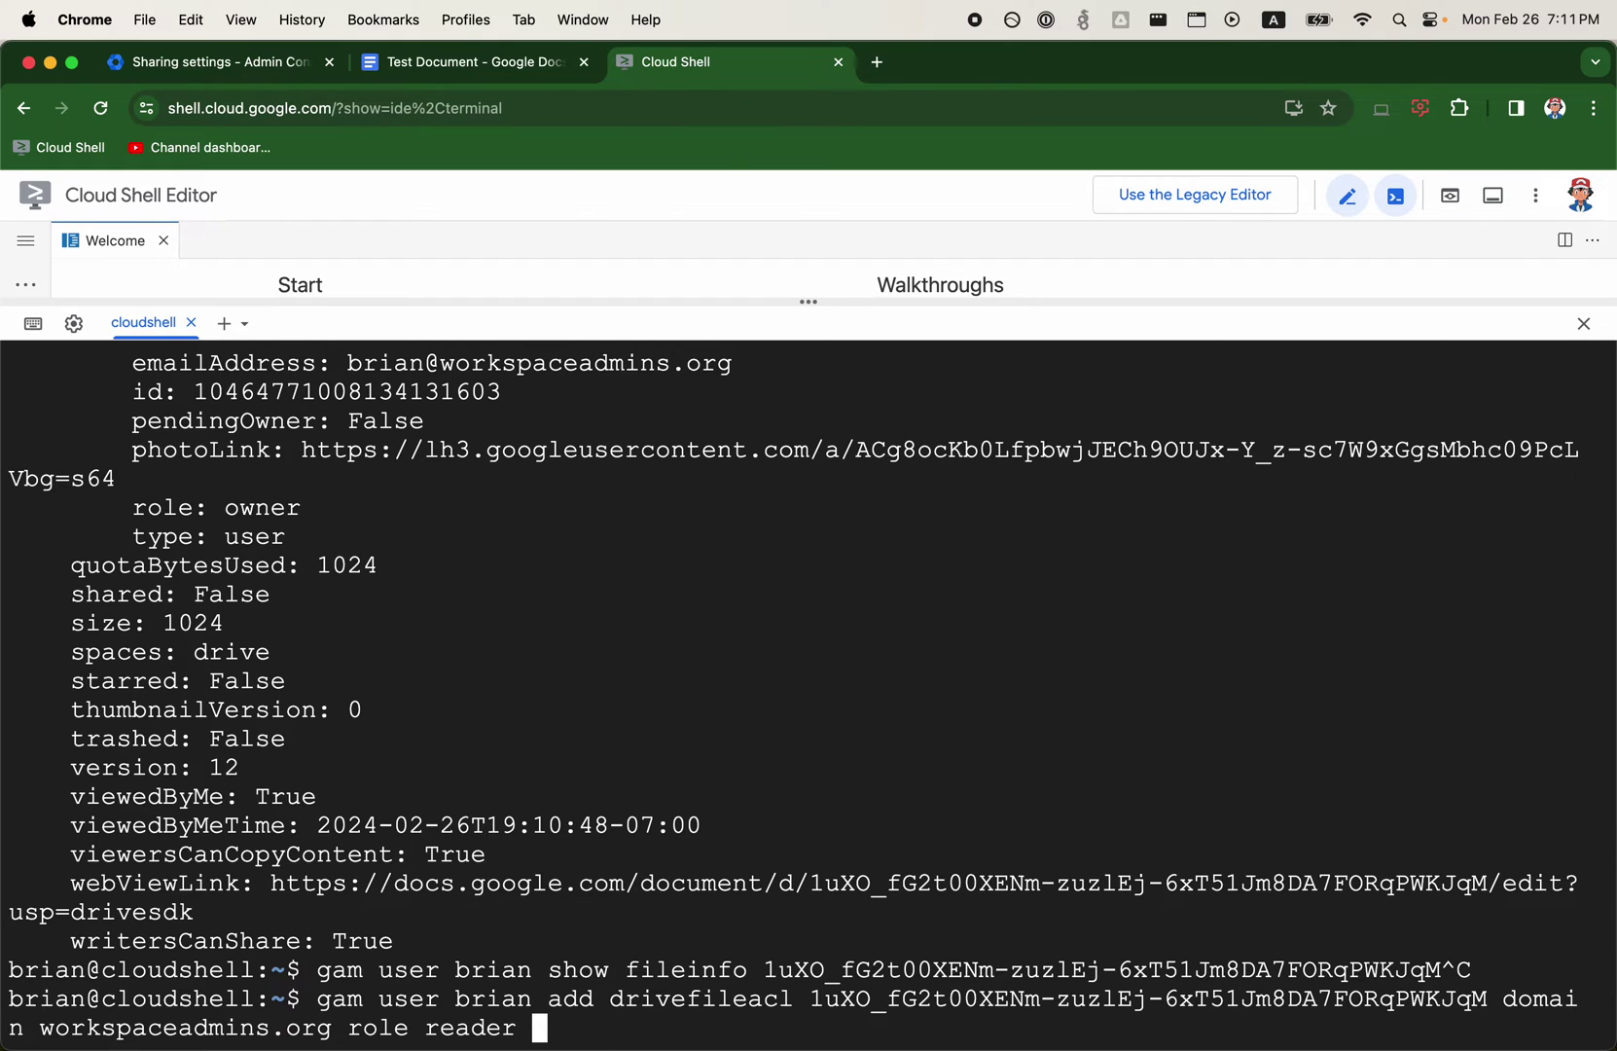
left_click(537, 66)
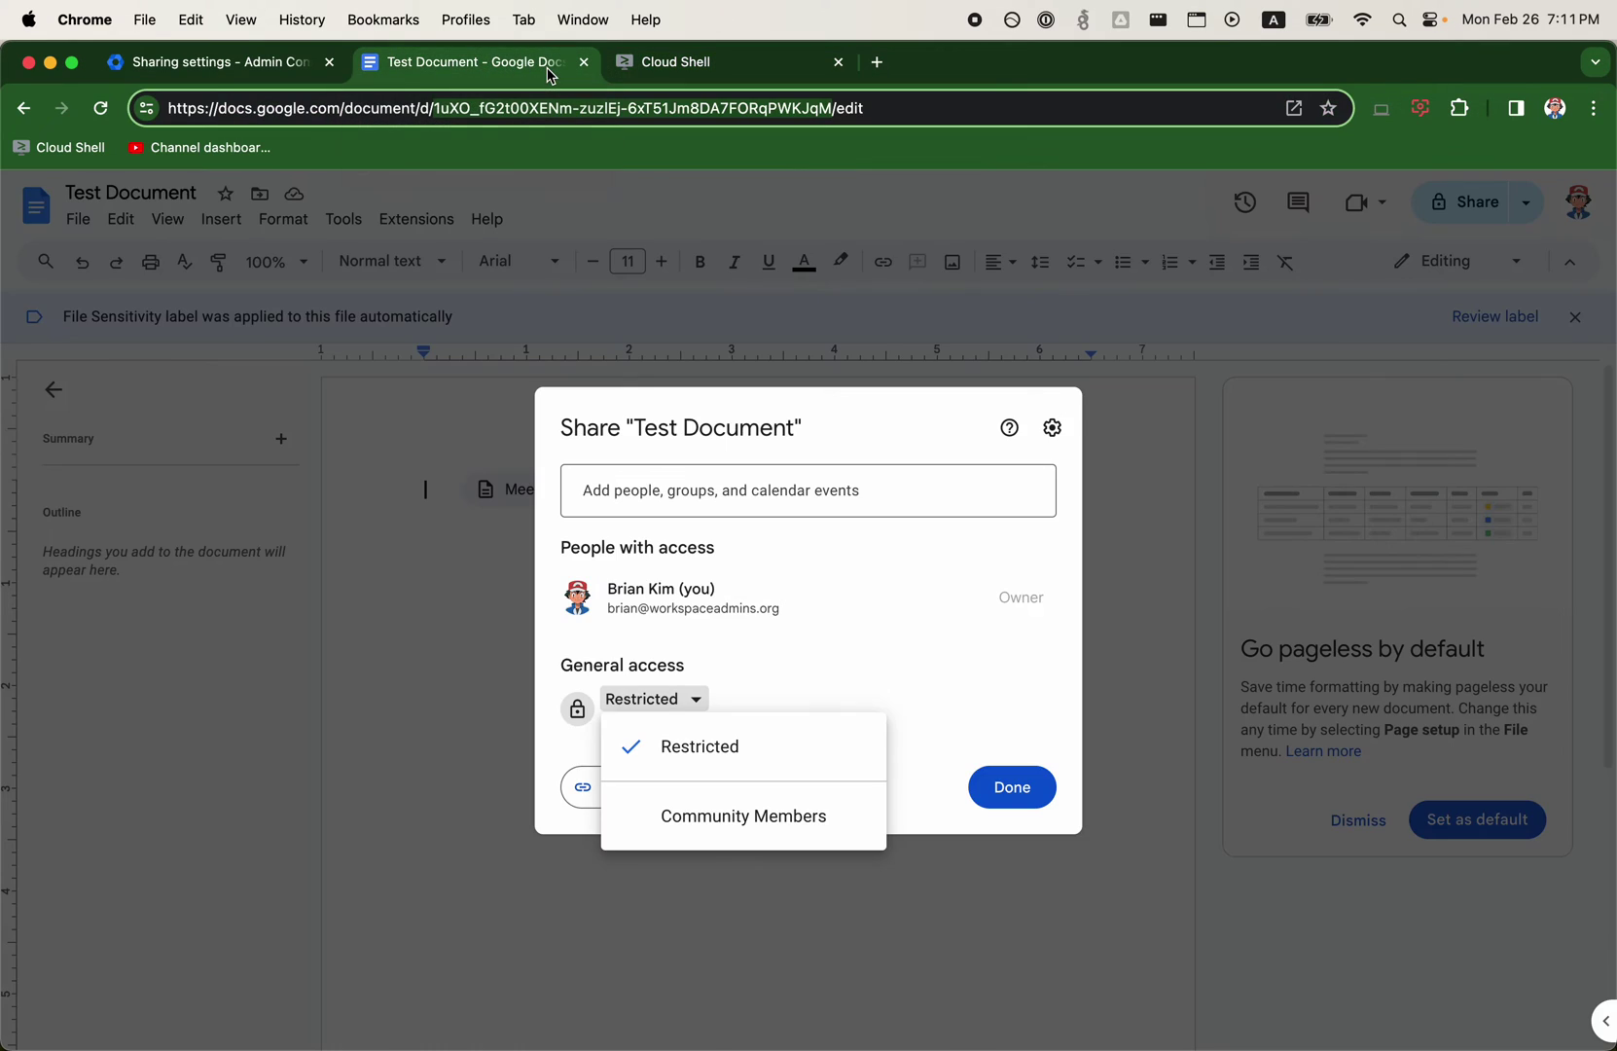
left_click(764, 71)
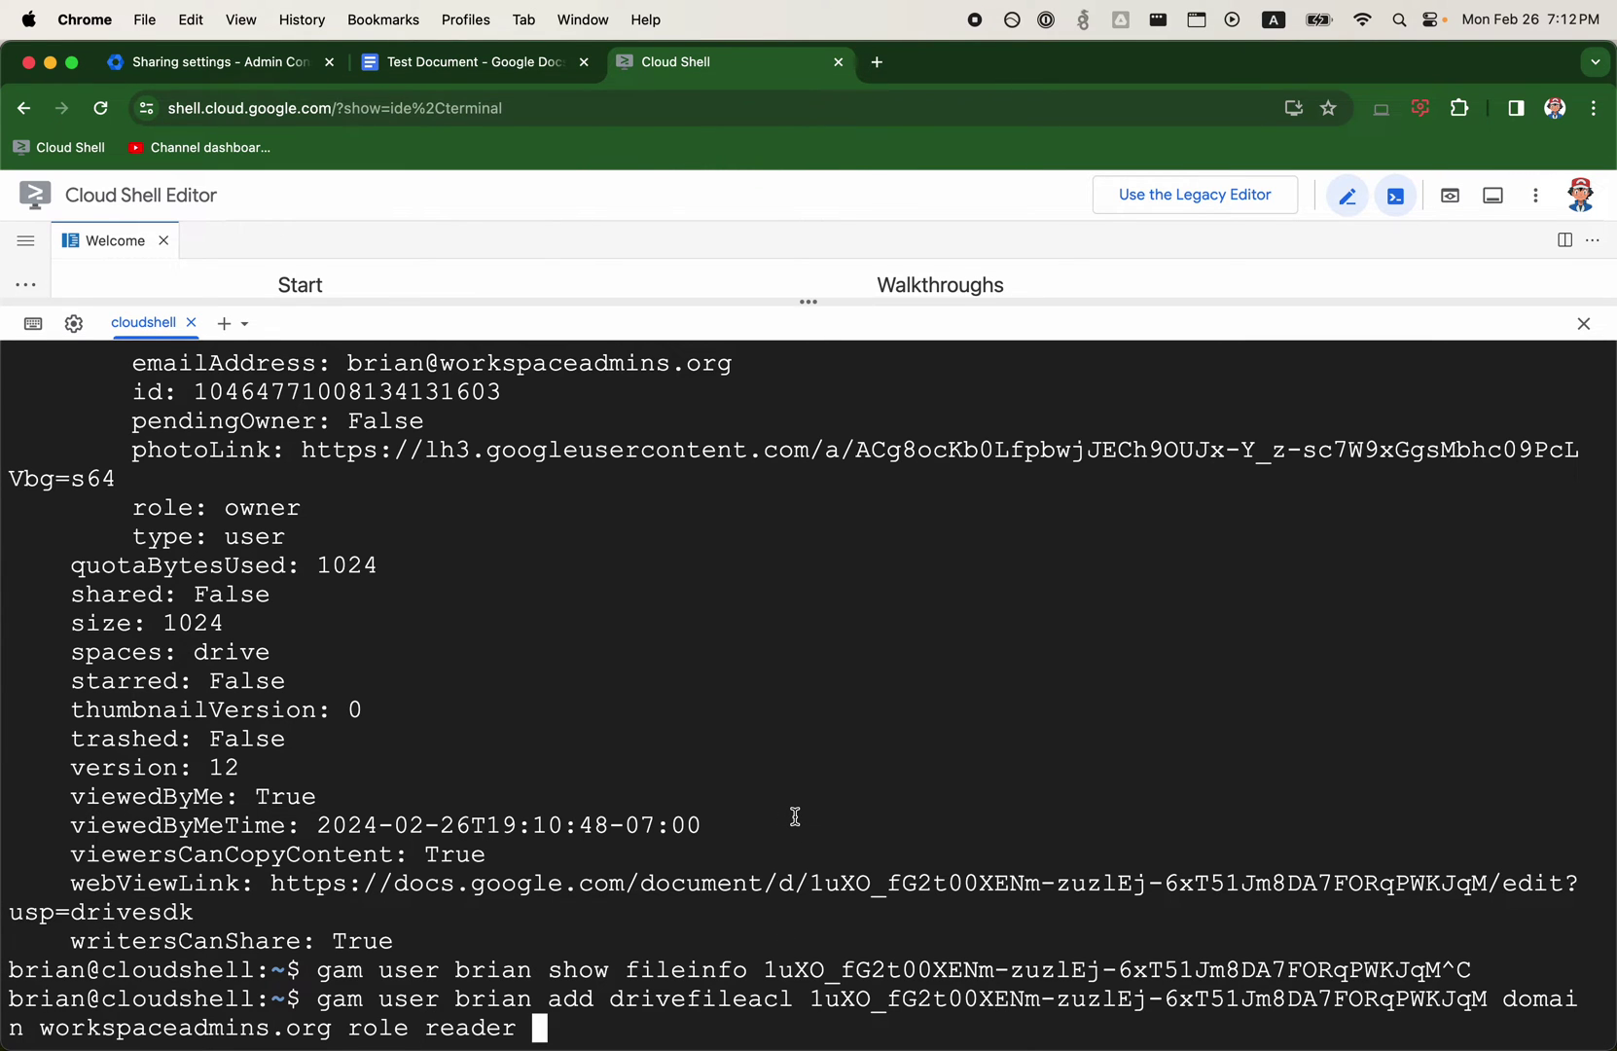
key("BackSpace")
key("Return")
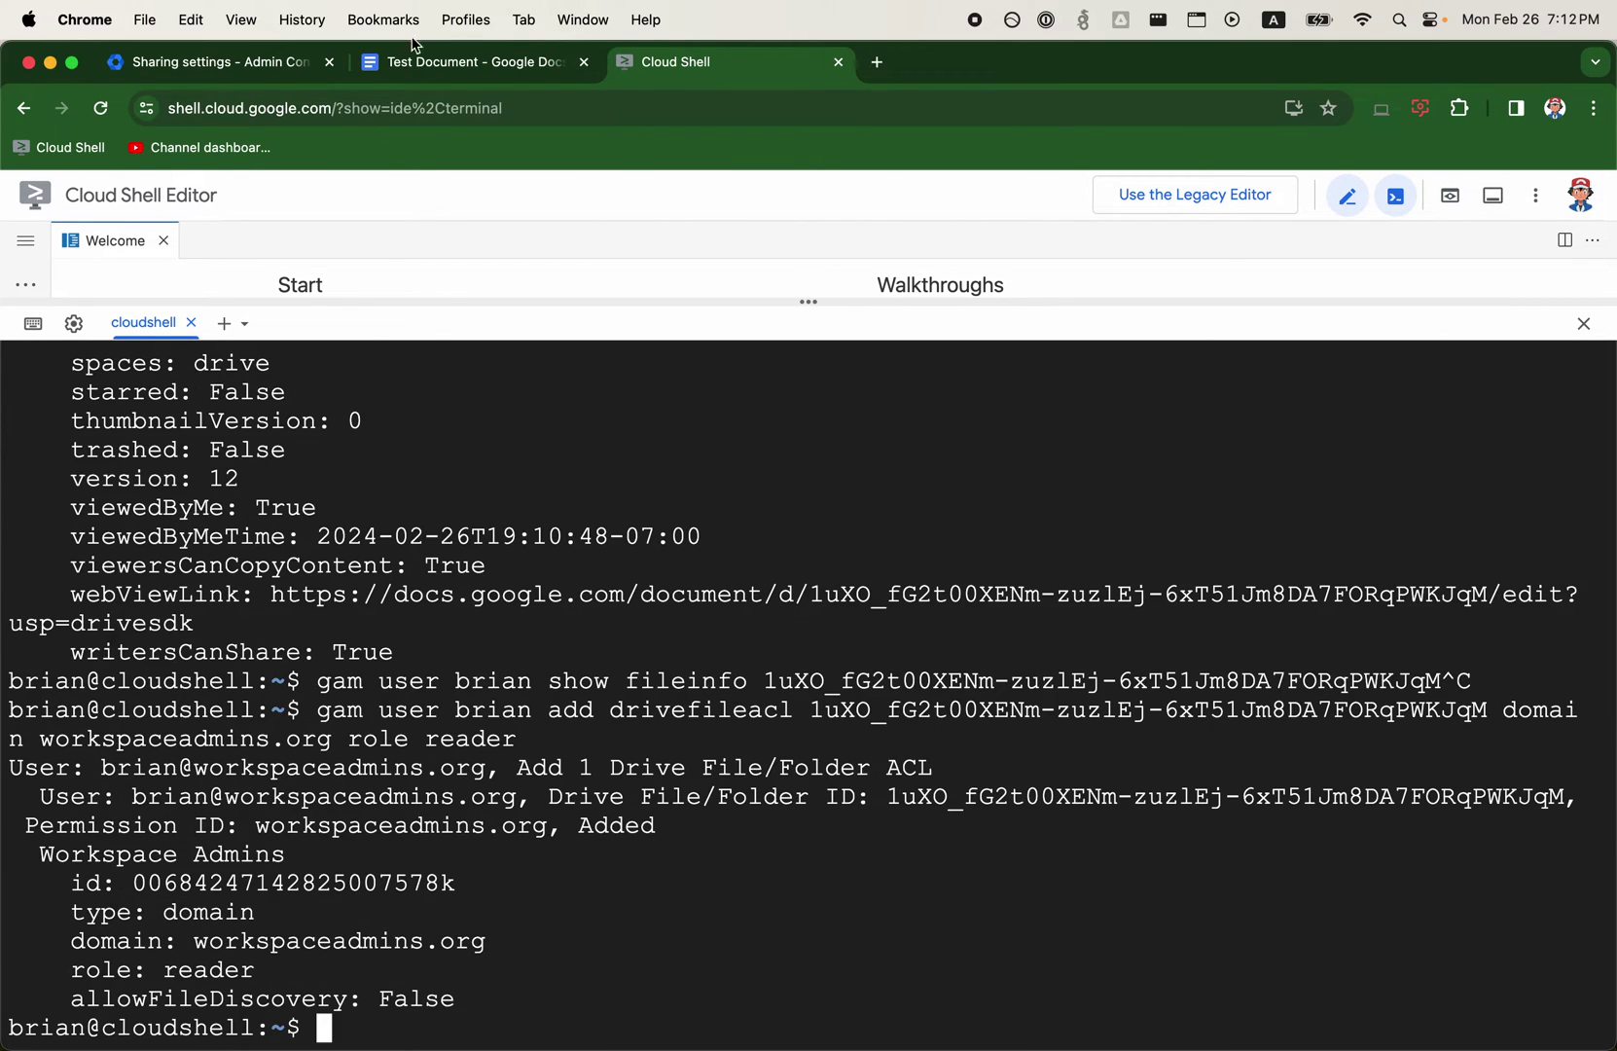
- Reload Test Document, check its general access in the sharing dialog, and compare it with the Admin console's sharing settings
left_click(488, 61)
key("super+r")
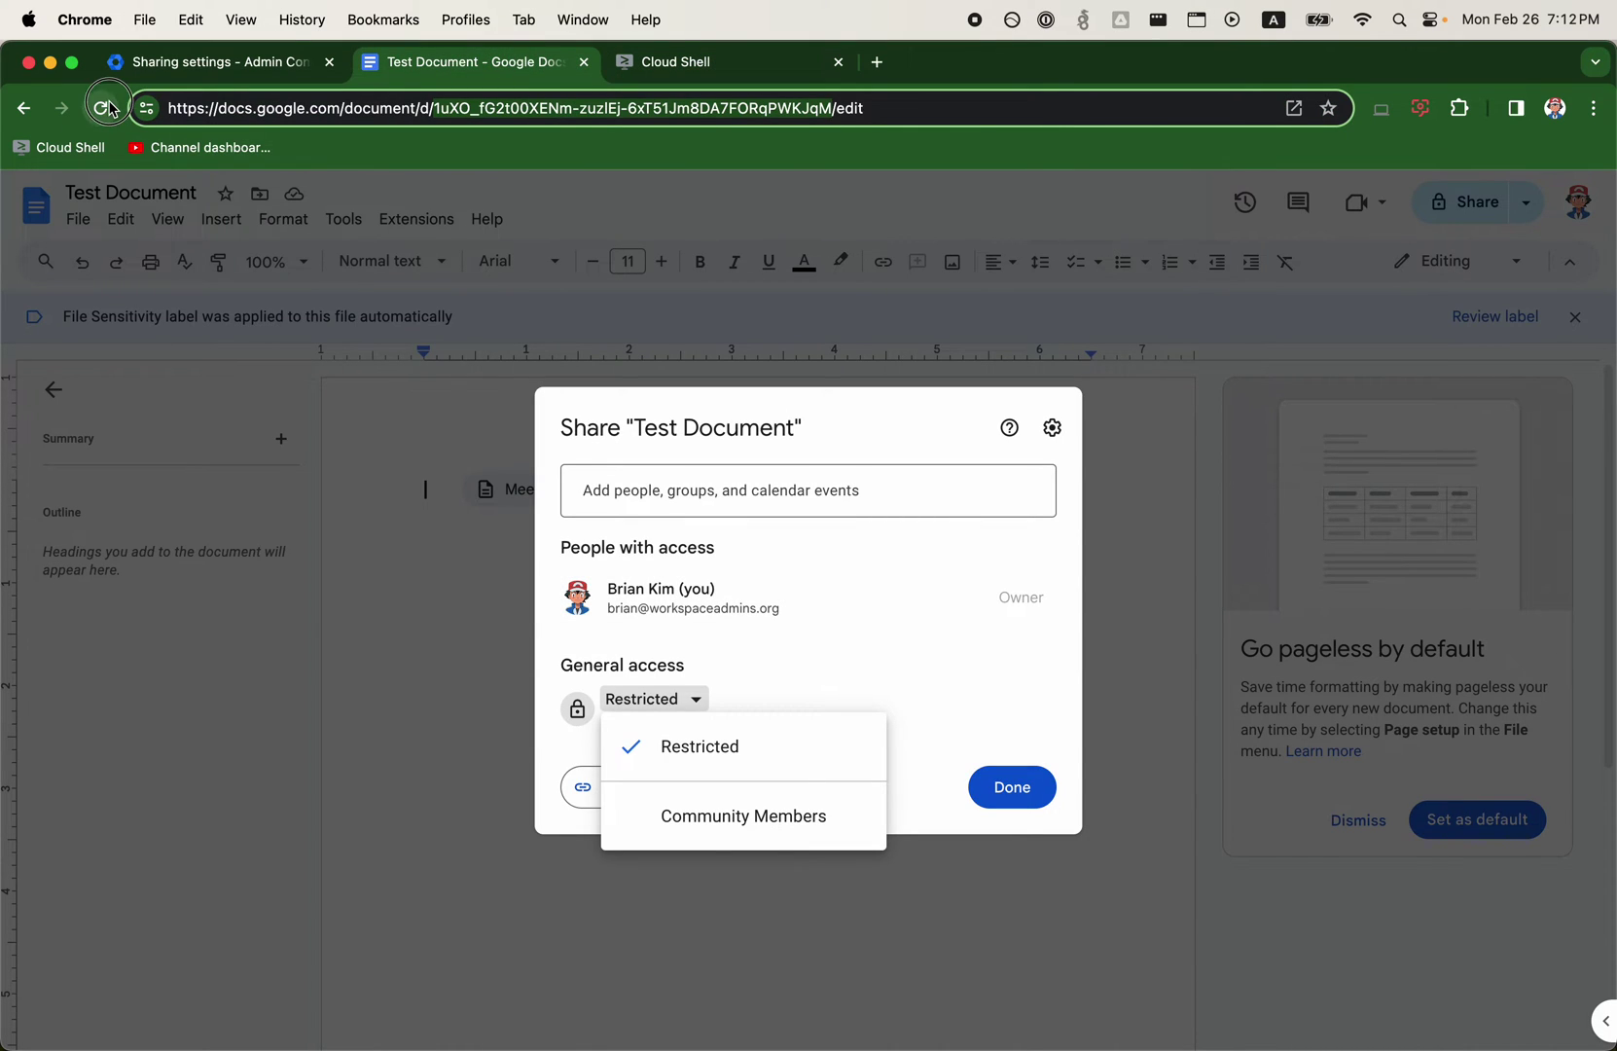
left_click(1502, 217)
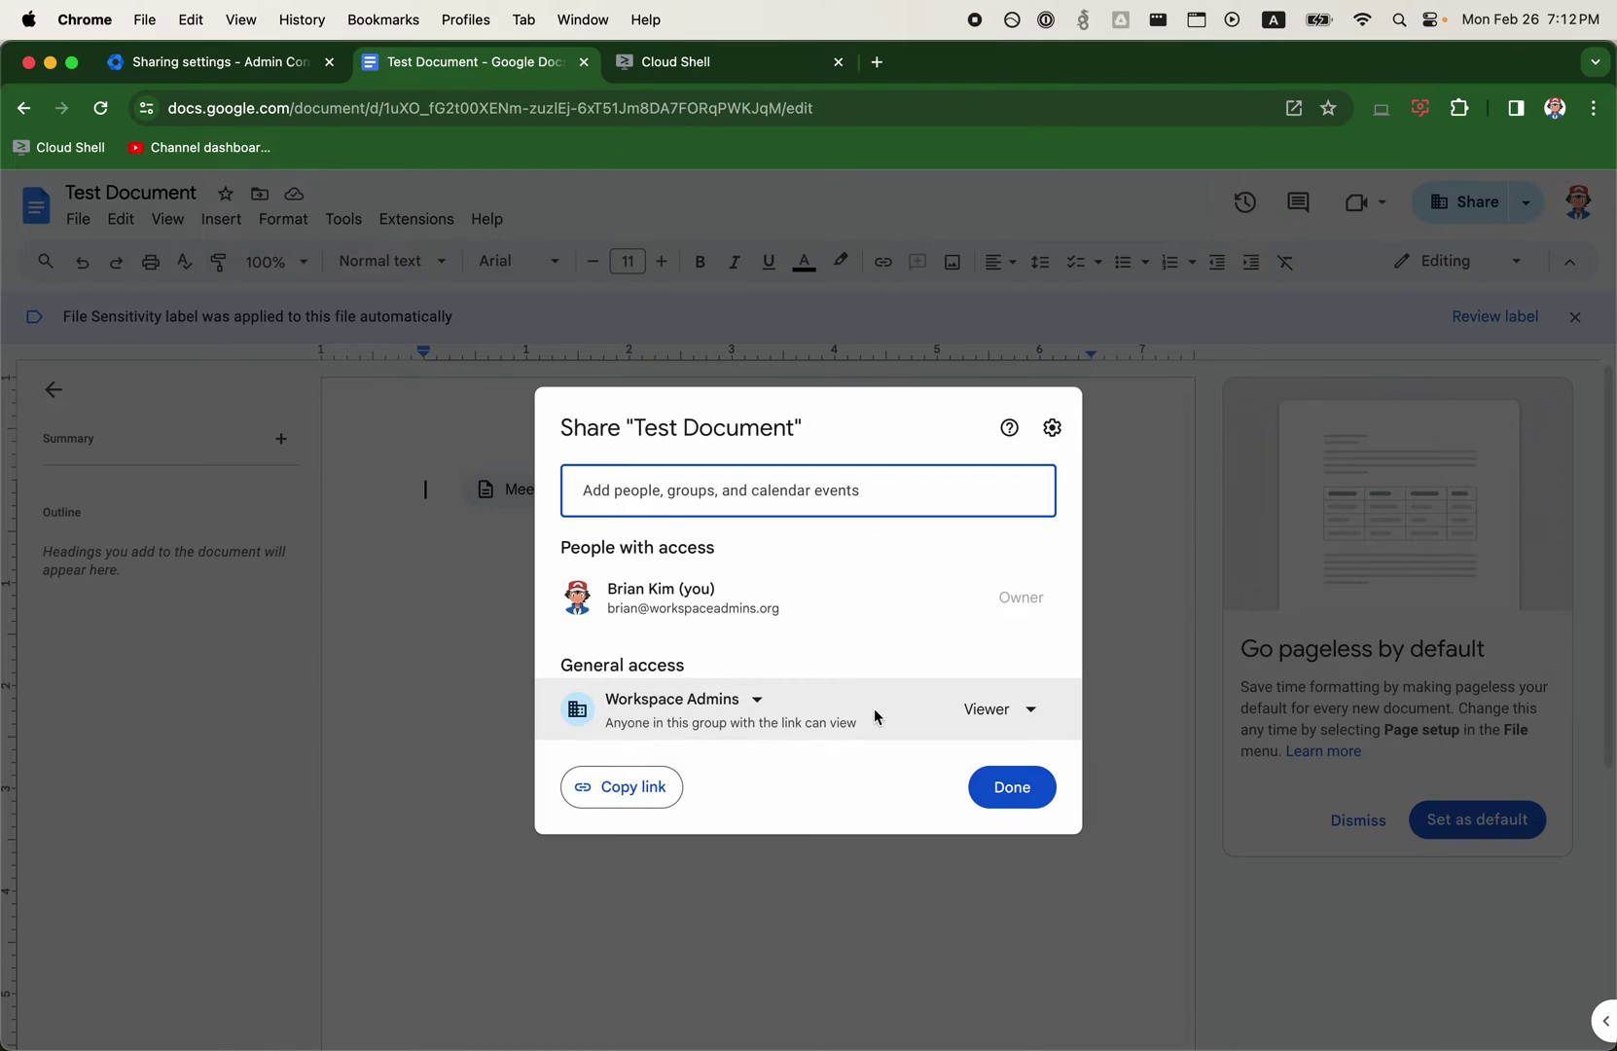
left_click(239, 73)
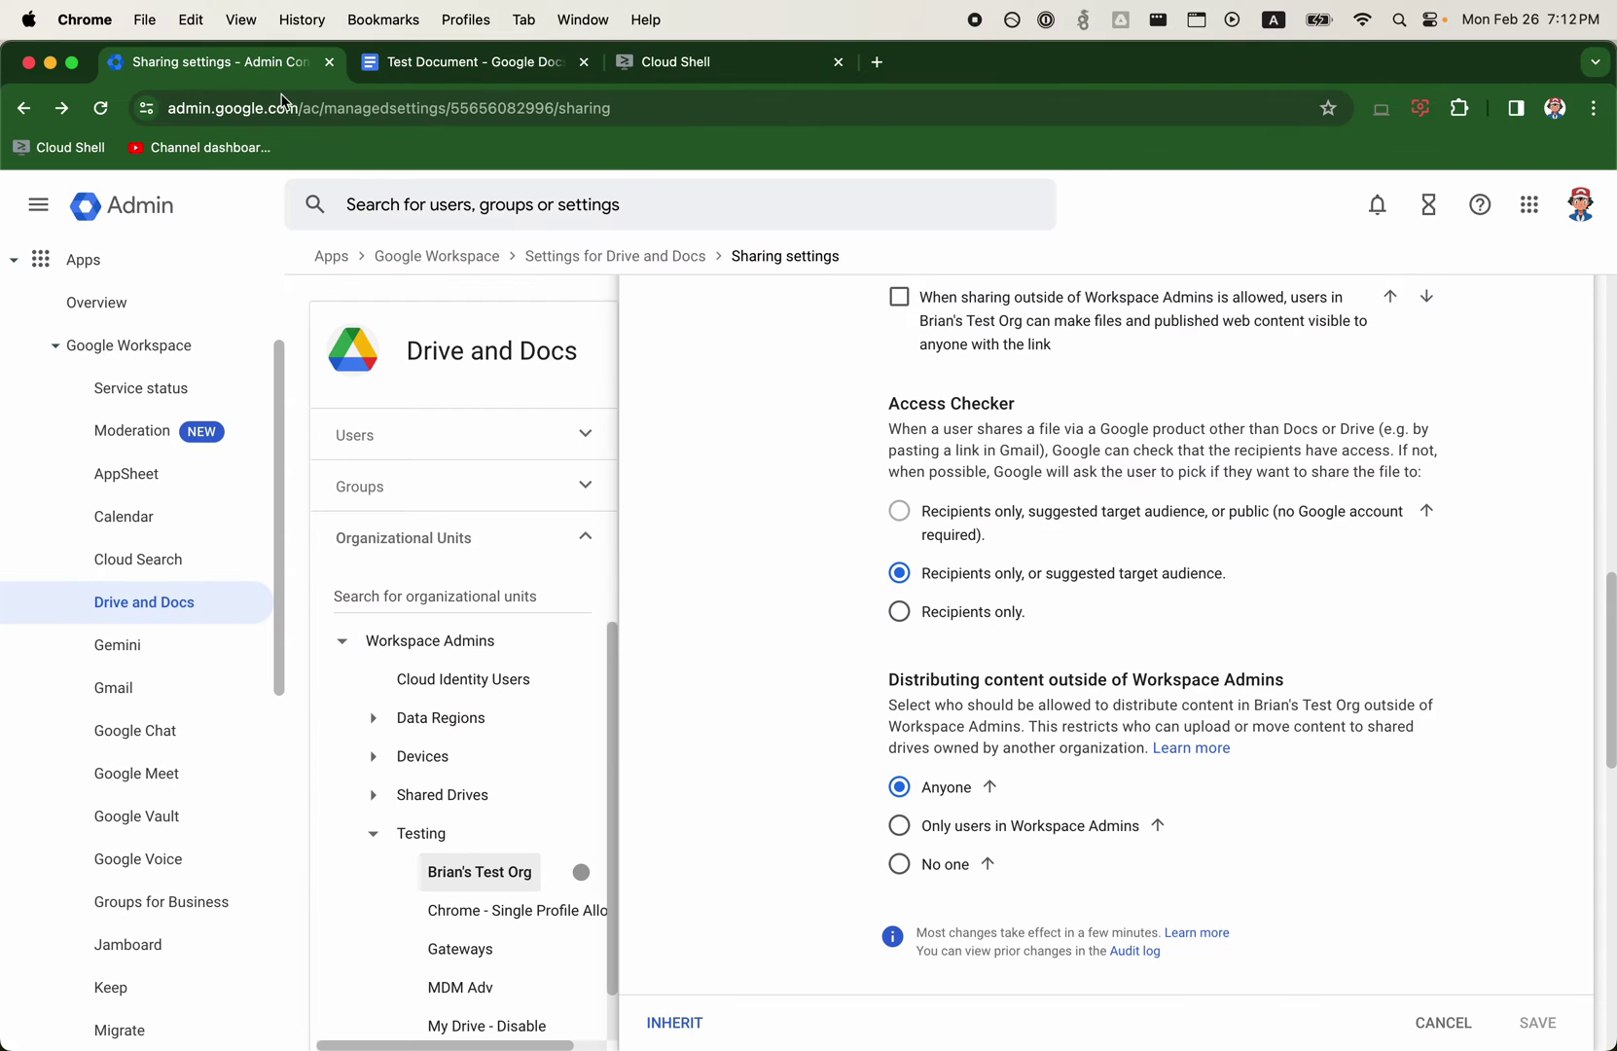
left_click(457, 61)
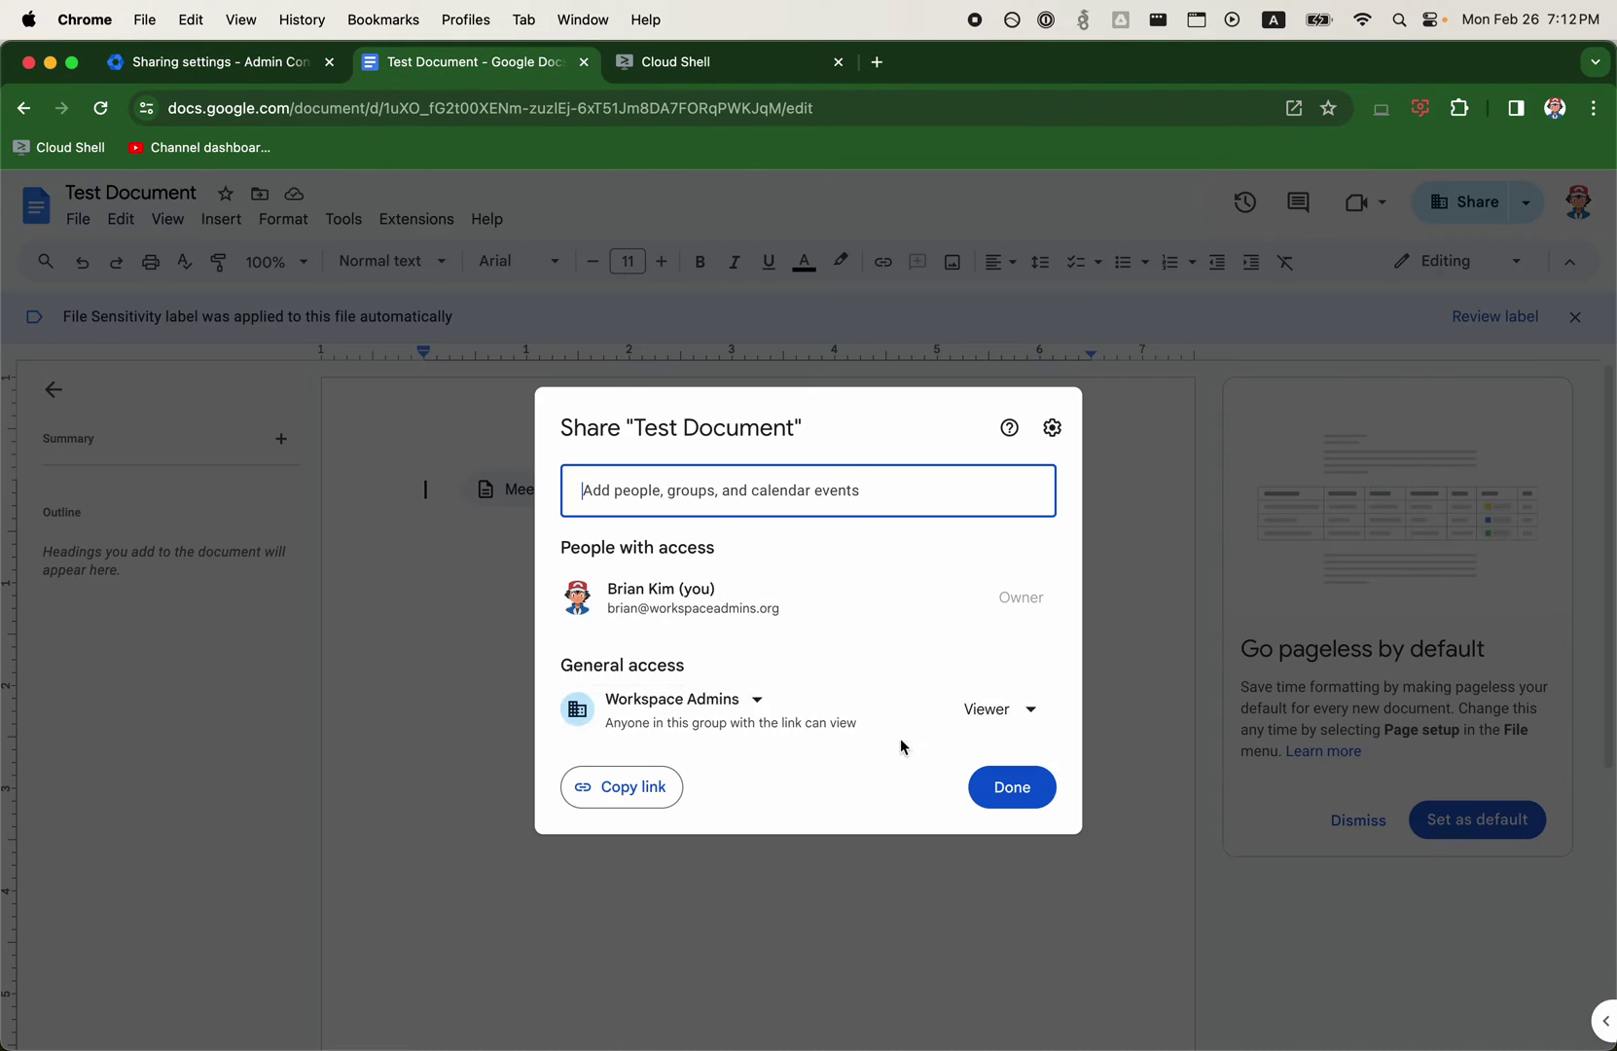
- Check the general access options for Test Document and open the Community Members target audience in the Admin console
left_click(684, 698)
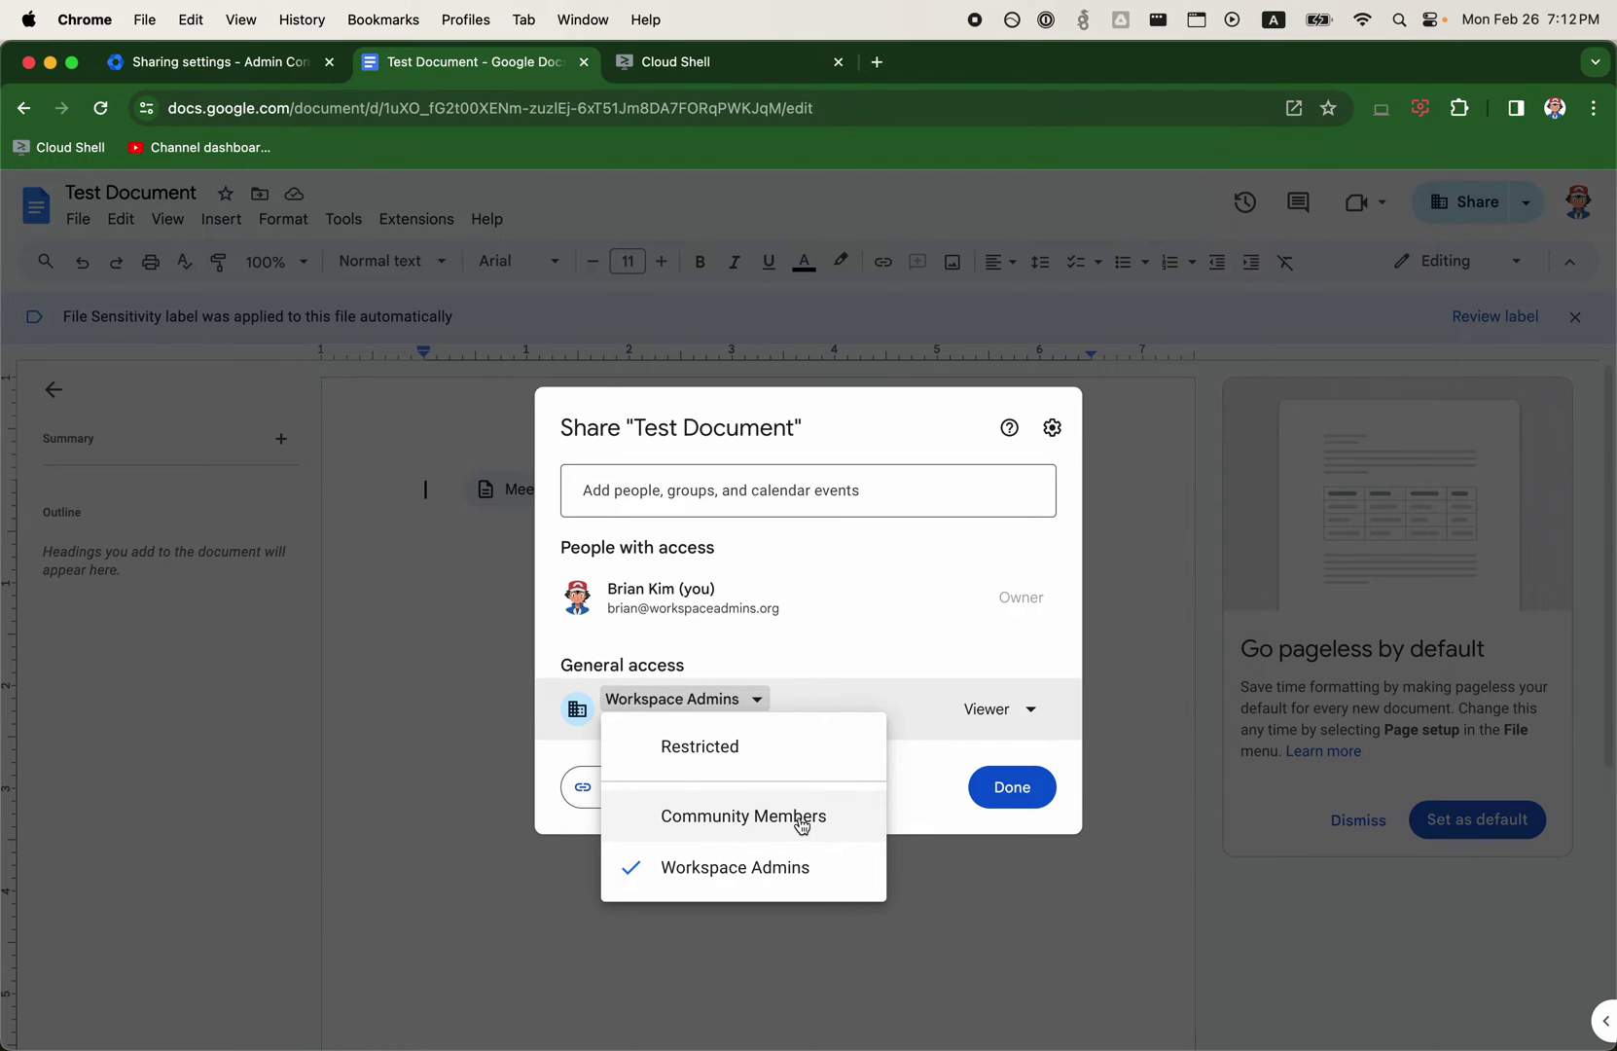
left_click(238, 64)
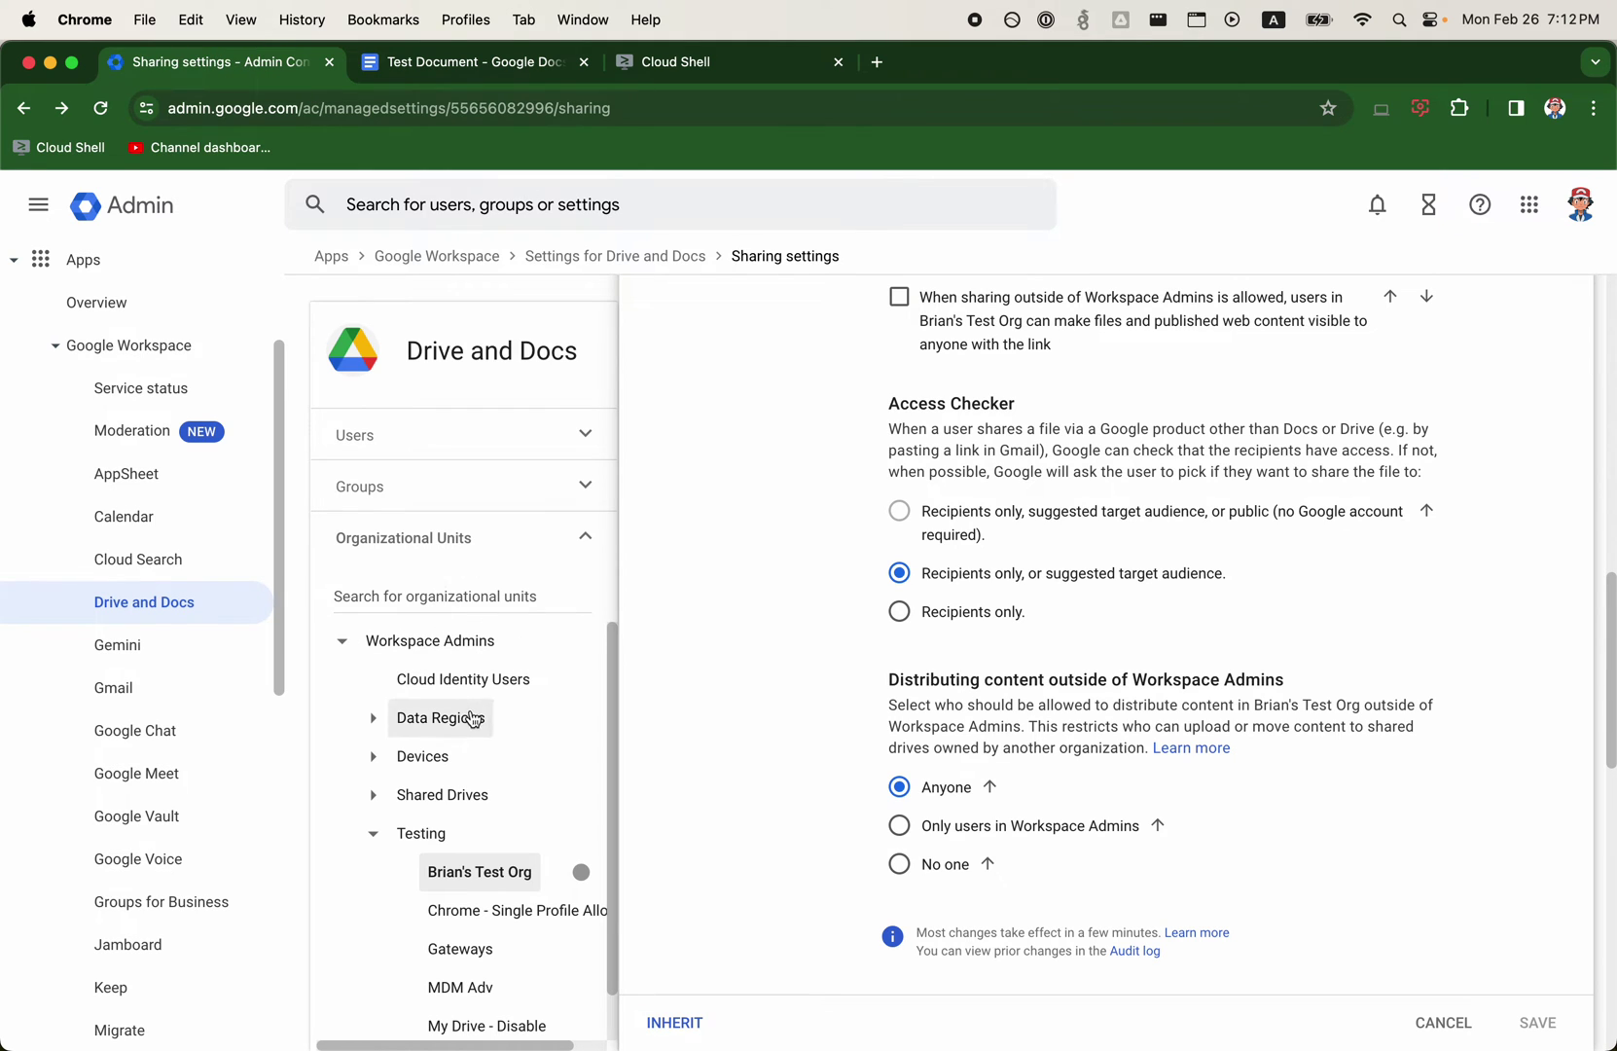
scroll(176, 530, "up", 3)
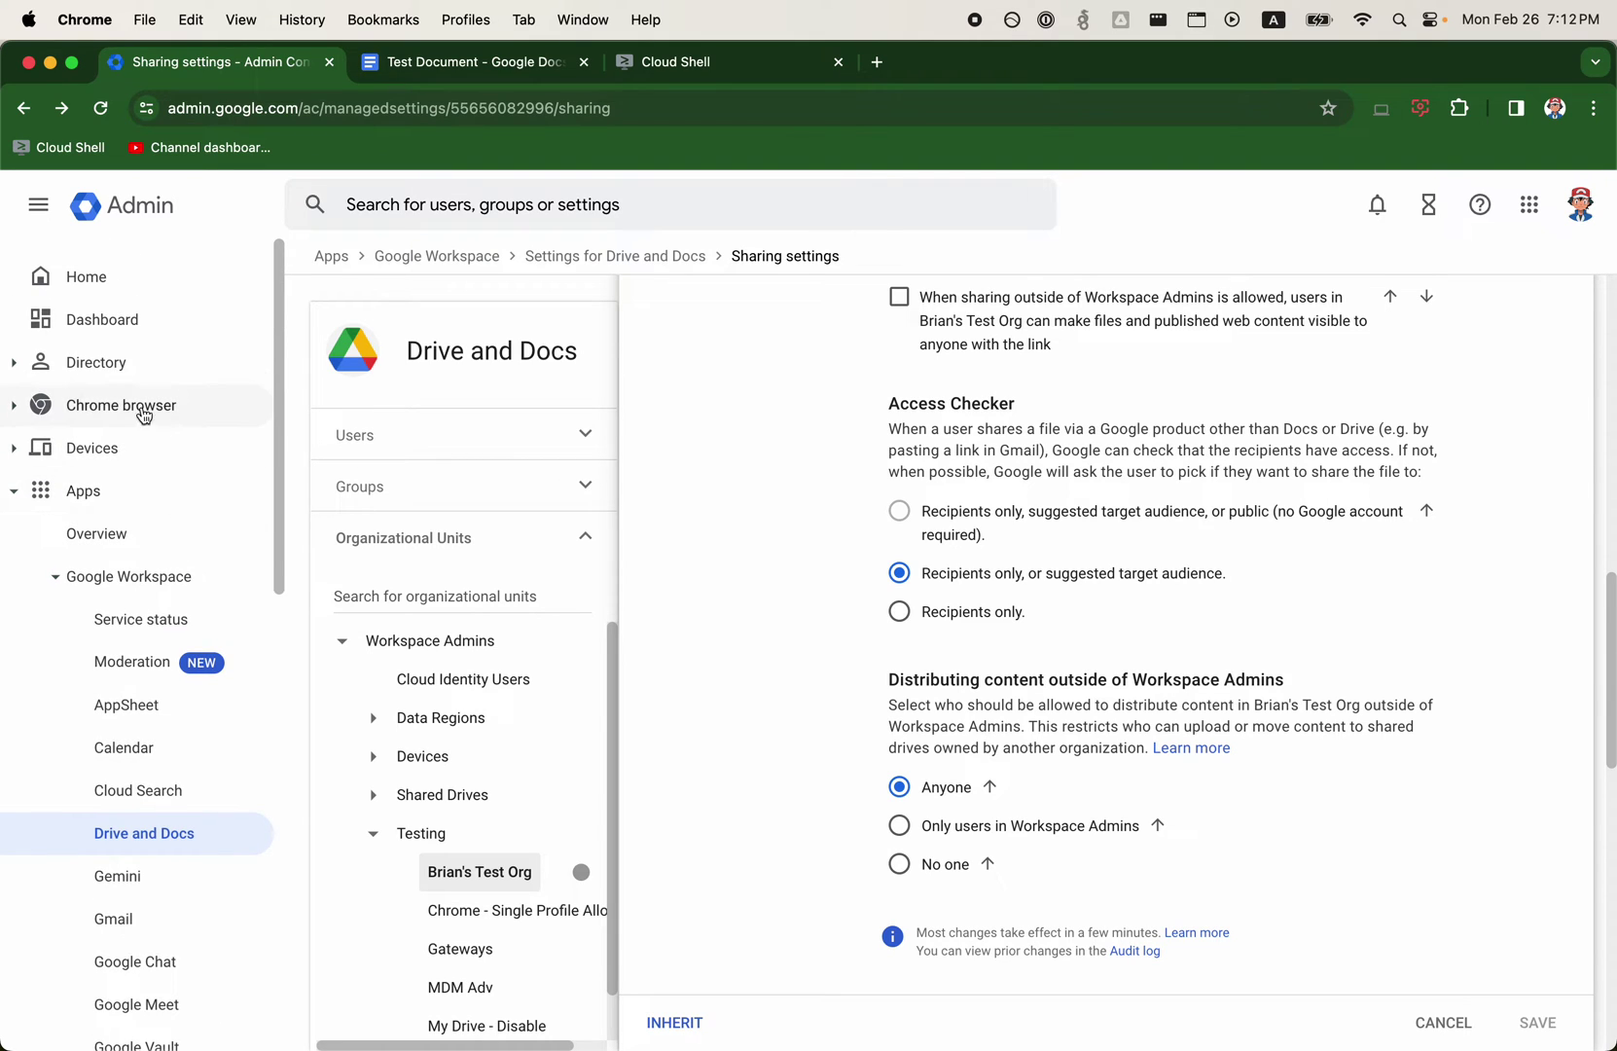
left_click(130, 363)
left_click(167, 505)
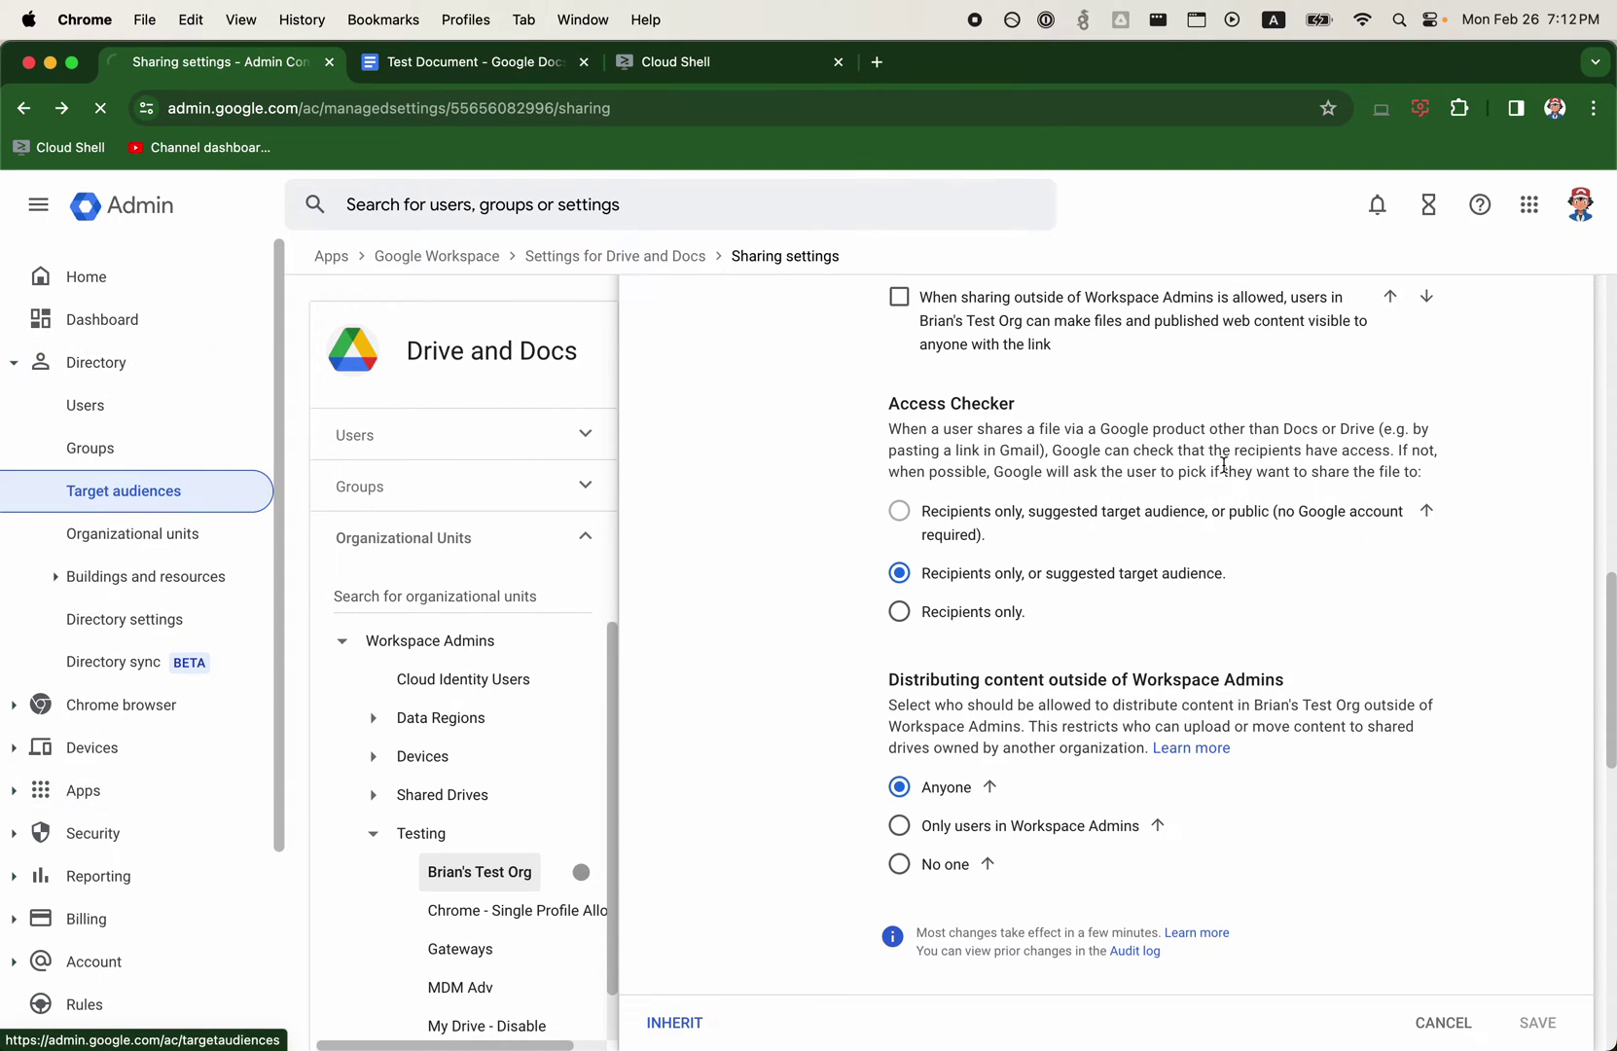
left_click(422, 758)
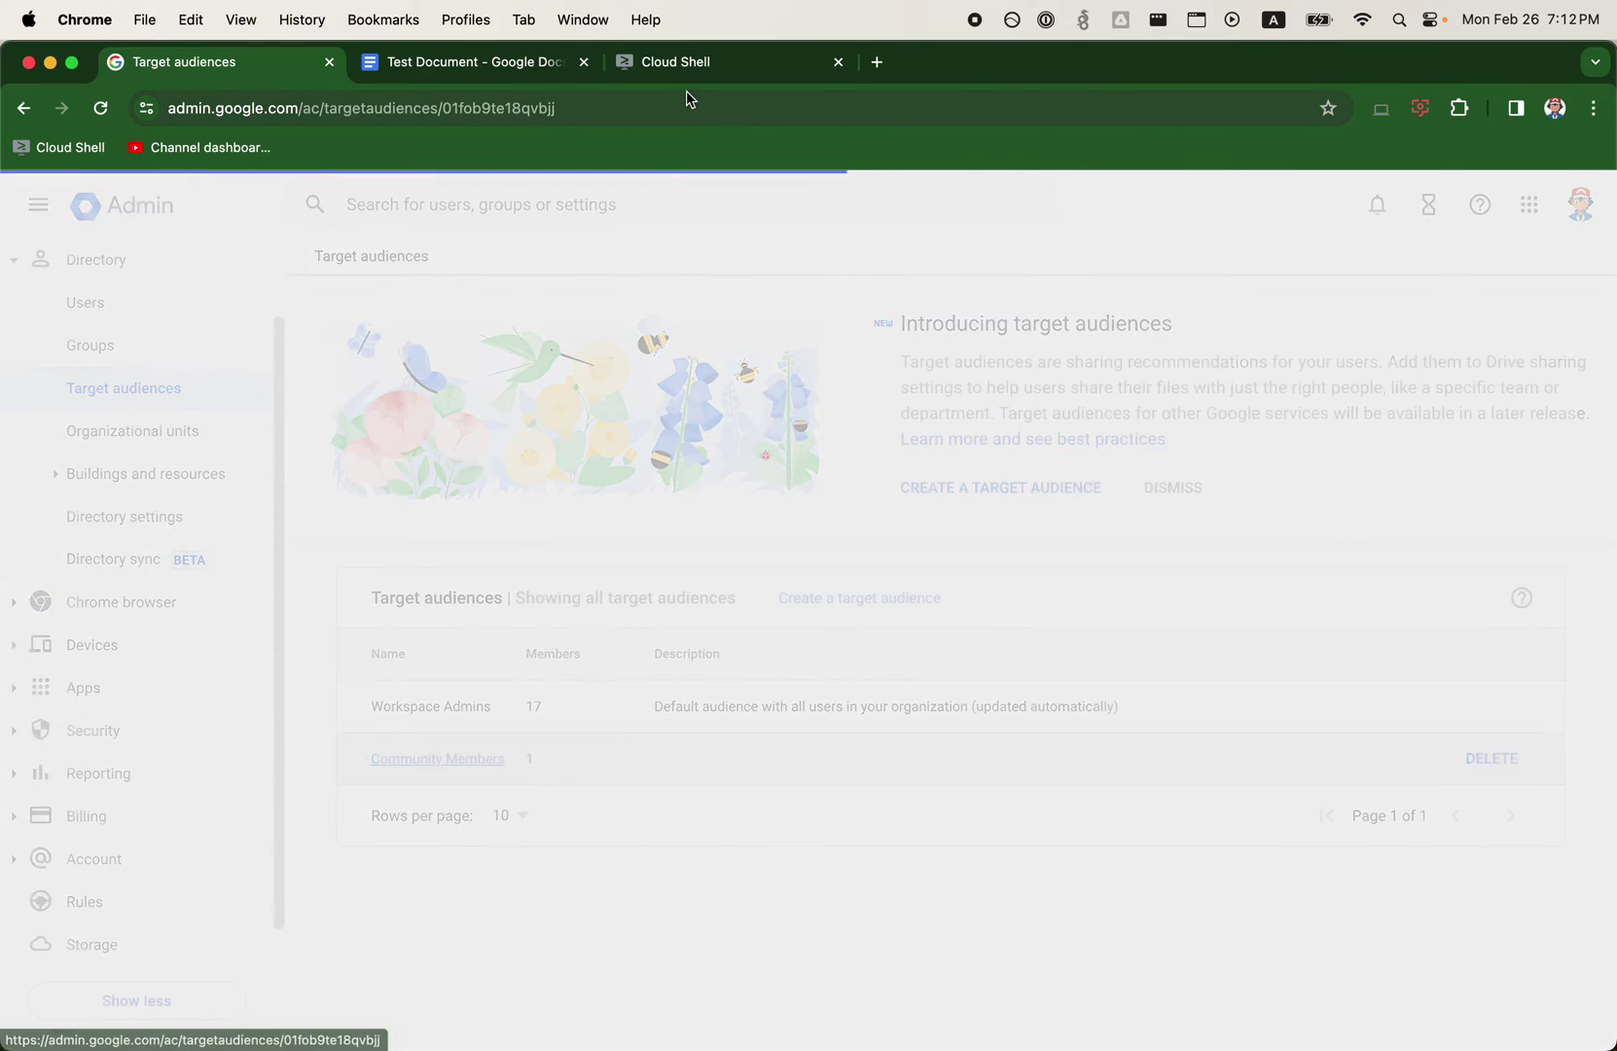
- Copy the Community Members audience ID from the page address and view the audience's members
double_click(450, 110)
key("super+c")
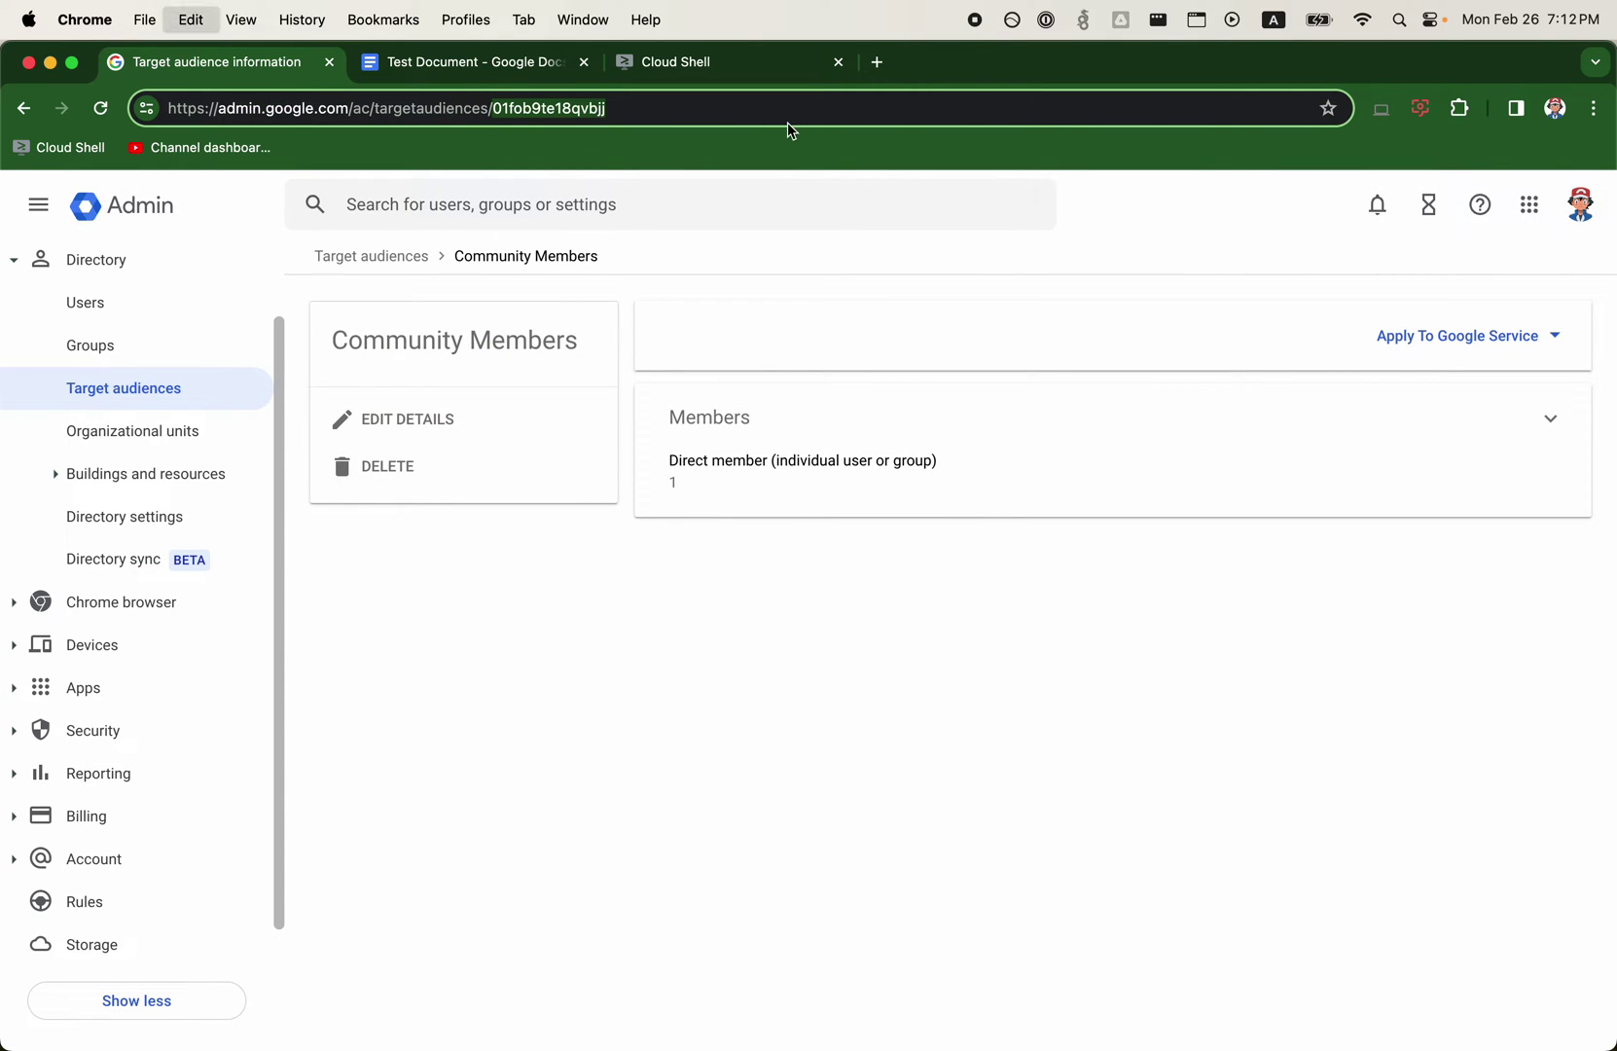
left_click(831, 491)
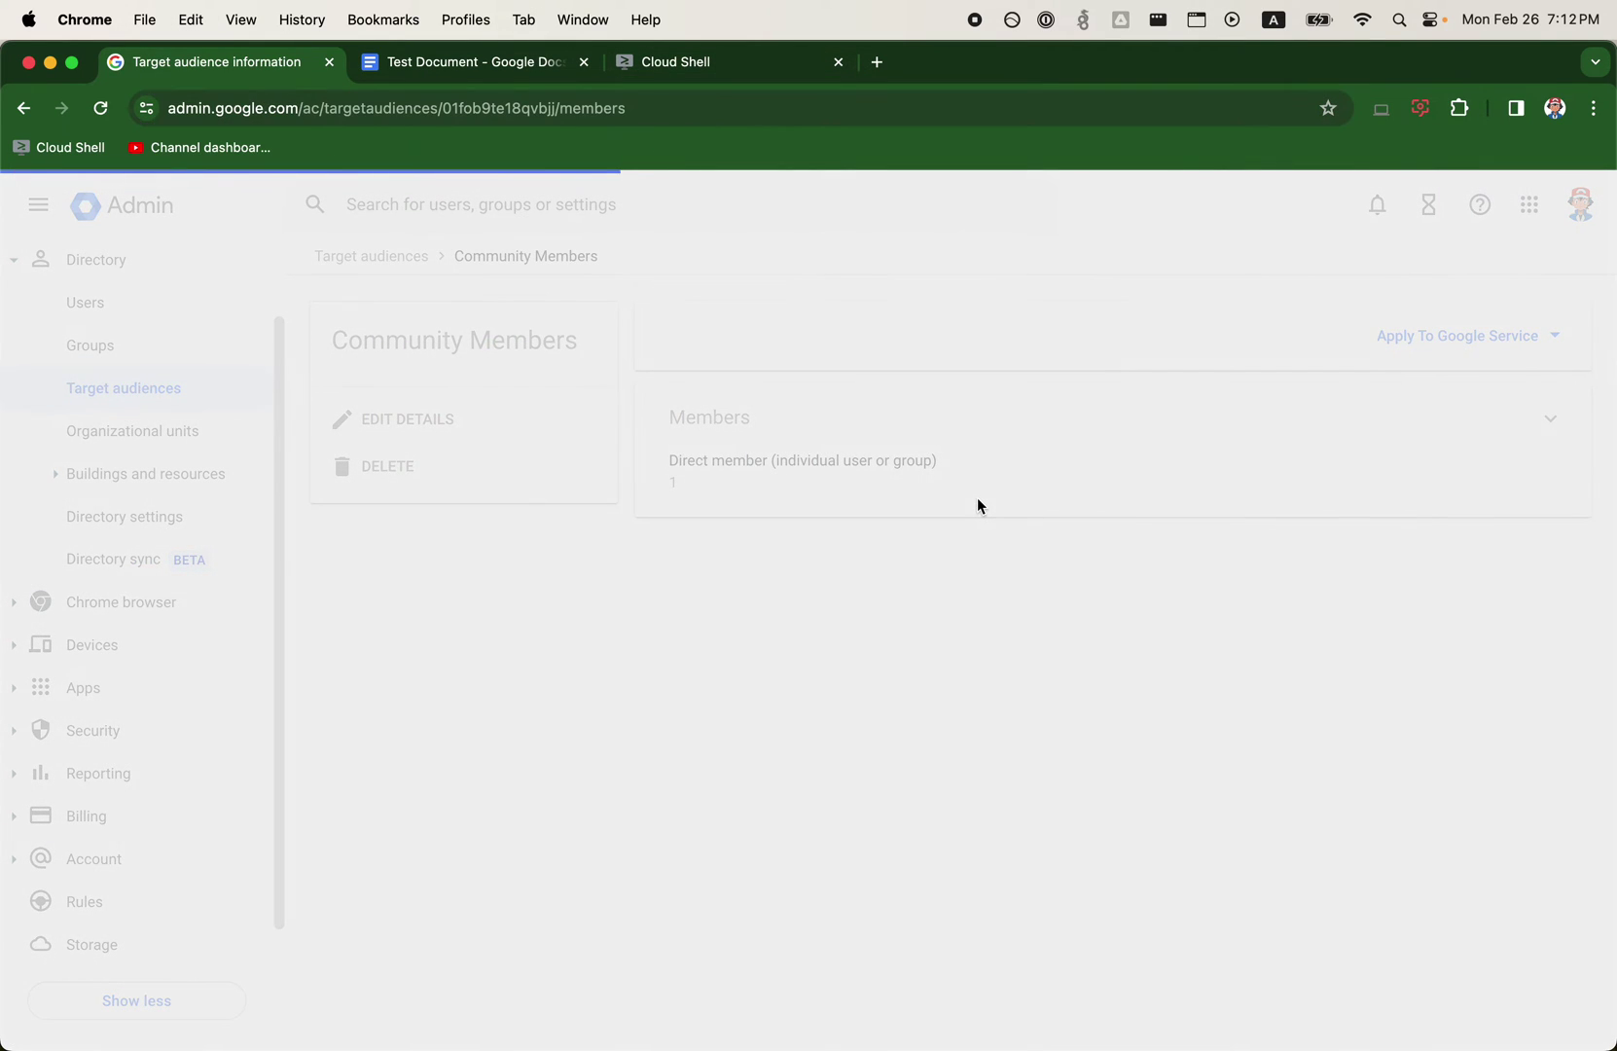
left_click(920, 476)
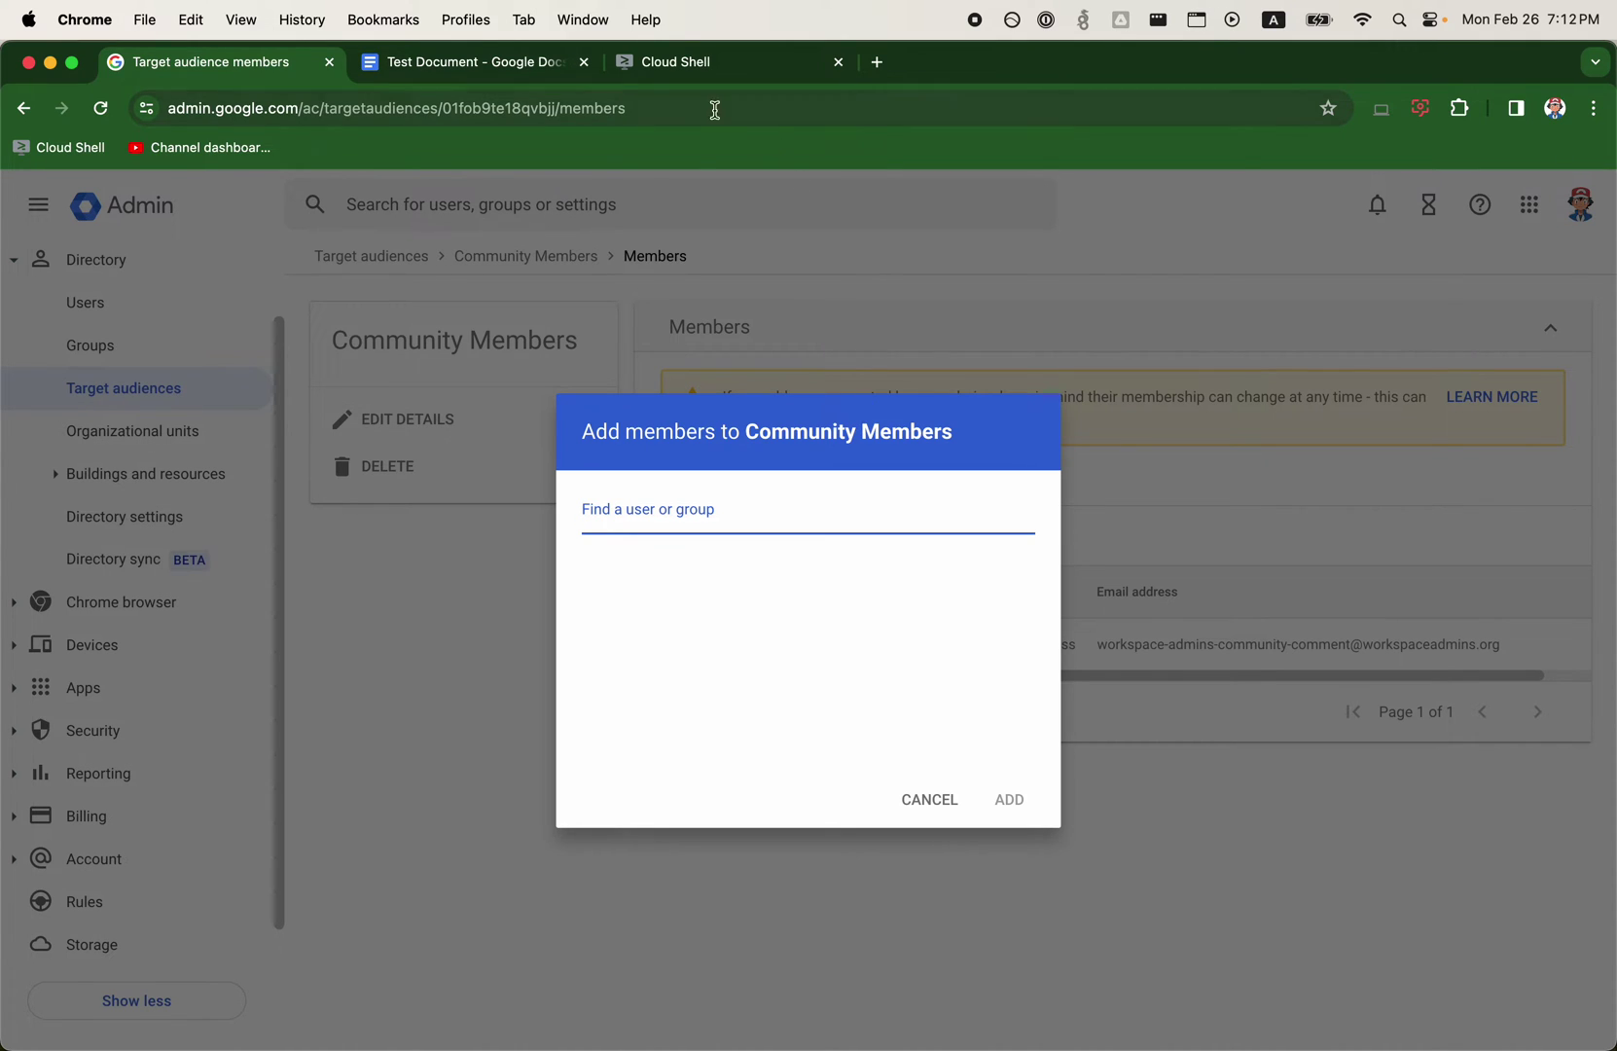
- Rerun GAM's add drivefileacl command in Cloud Shell on the same document for domain 01fob9te18qvbjj.audience.googledomains.com with the commenter role
left_click(560, 68)
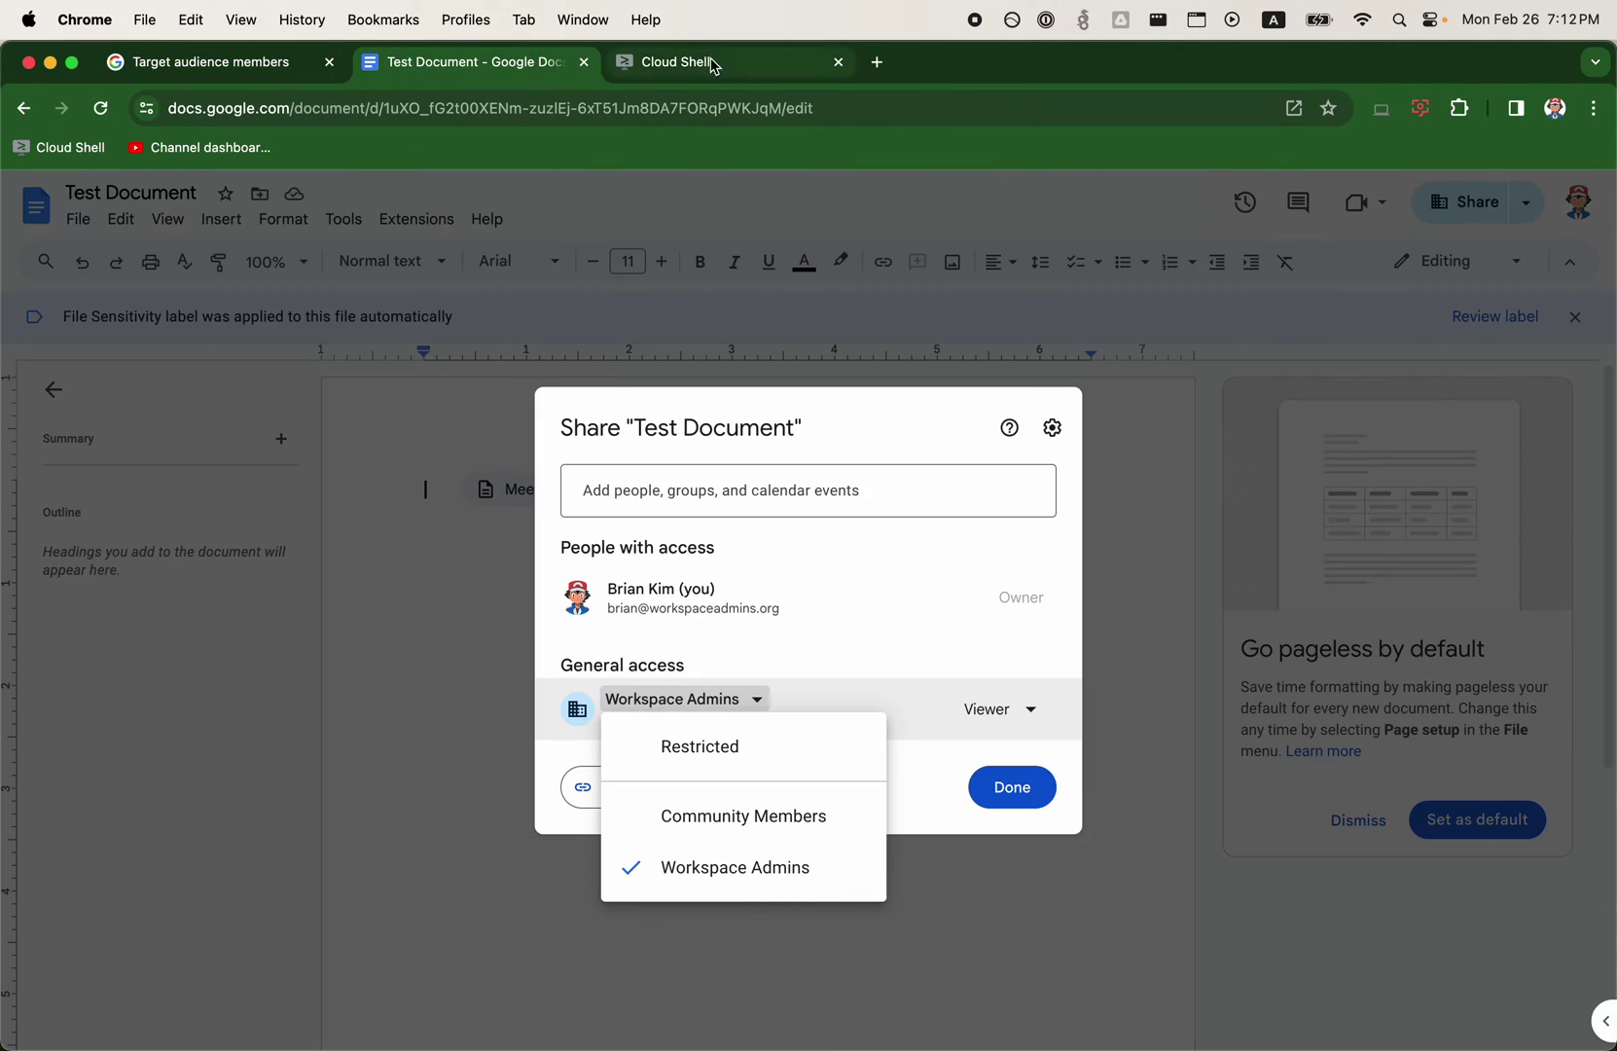
left_click(693, 62)
key("Up")
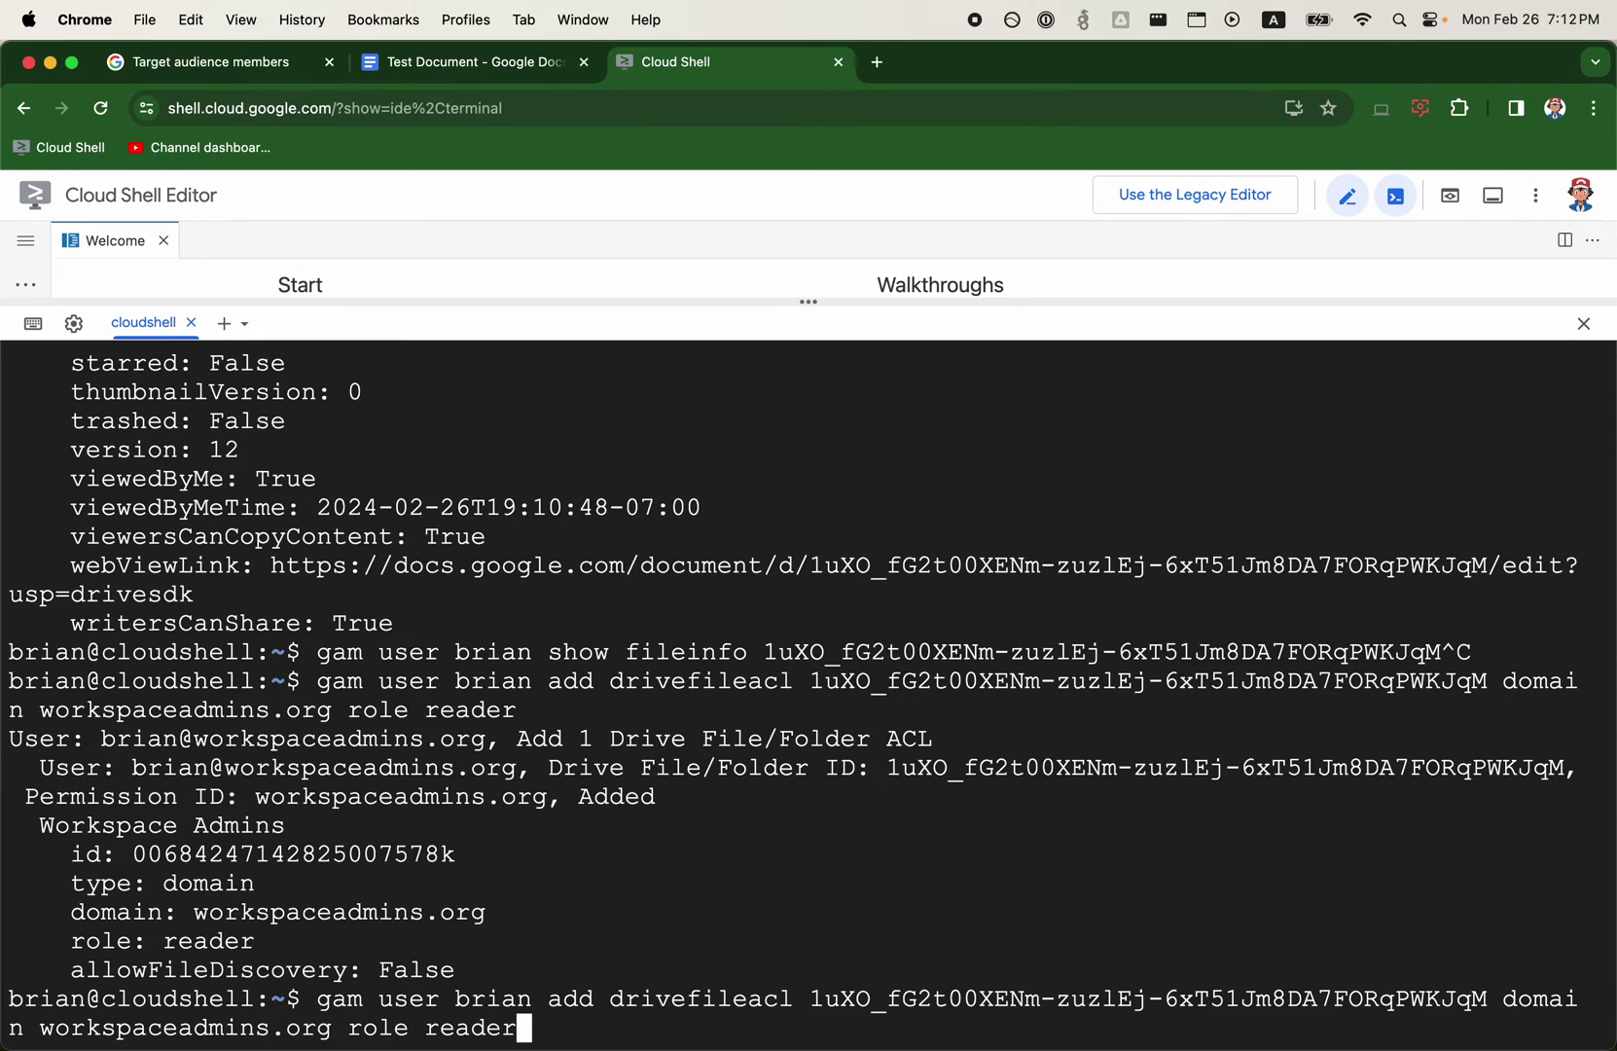
key("BackSpace")
key("BackSpace")
key("BackSpace")
key("BackSpace")
key("BackSpace")
key("BackSpace")
key("BackSpace")
key("BackSpace")
key("BackSpace")
key("BackSpace")
key("BackSpace")
key("BackSpace")
key("BackSpace")
key("BackSpace")
key("BackSpace")
key("BackSpace")
key("BackSpace")
key("BackSpace")
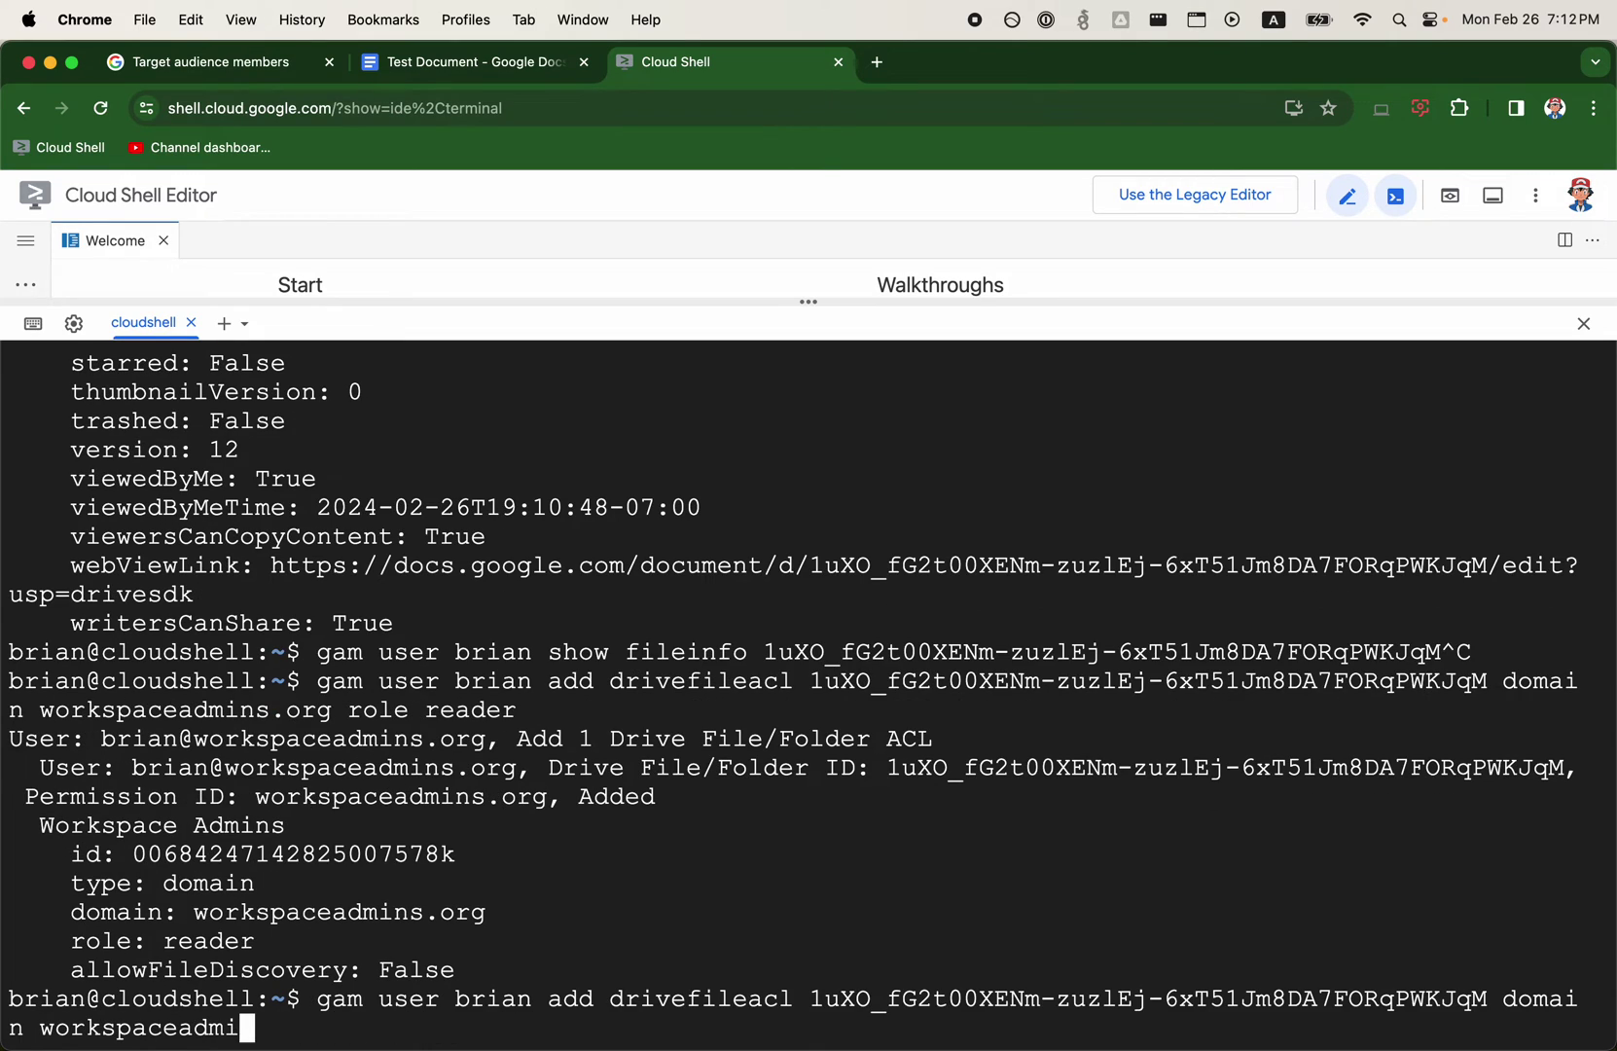
key("BackSpace")
key("BackSpace")
key("BackSpace")
key("BackSpace")
key("BackSpace")
key("BackSpace")
key("BackSpace")
key("BackSpace")
key("BackSpace")
key("BackSpace")
key("BackSpace")
key("super+v")
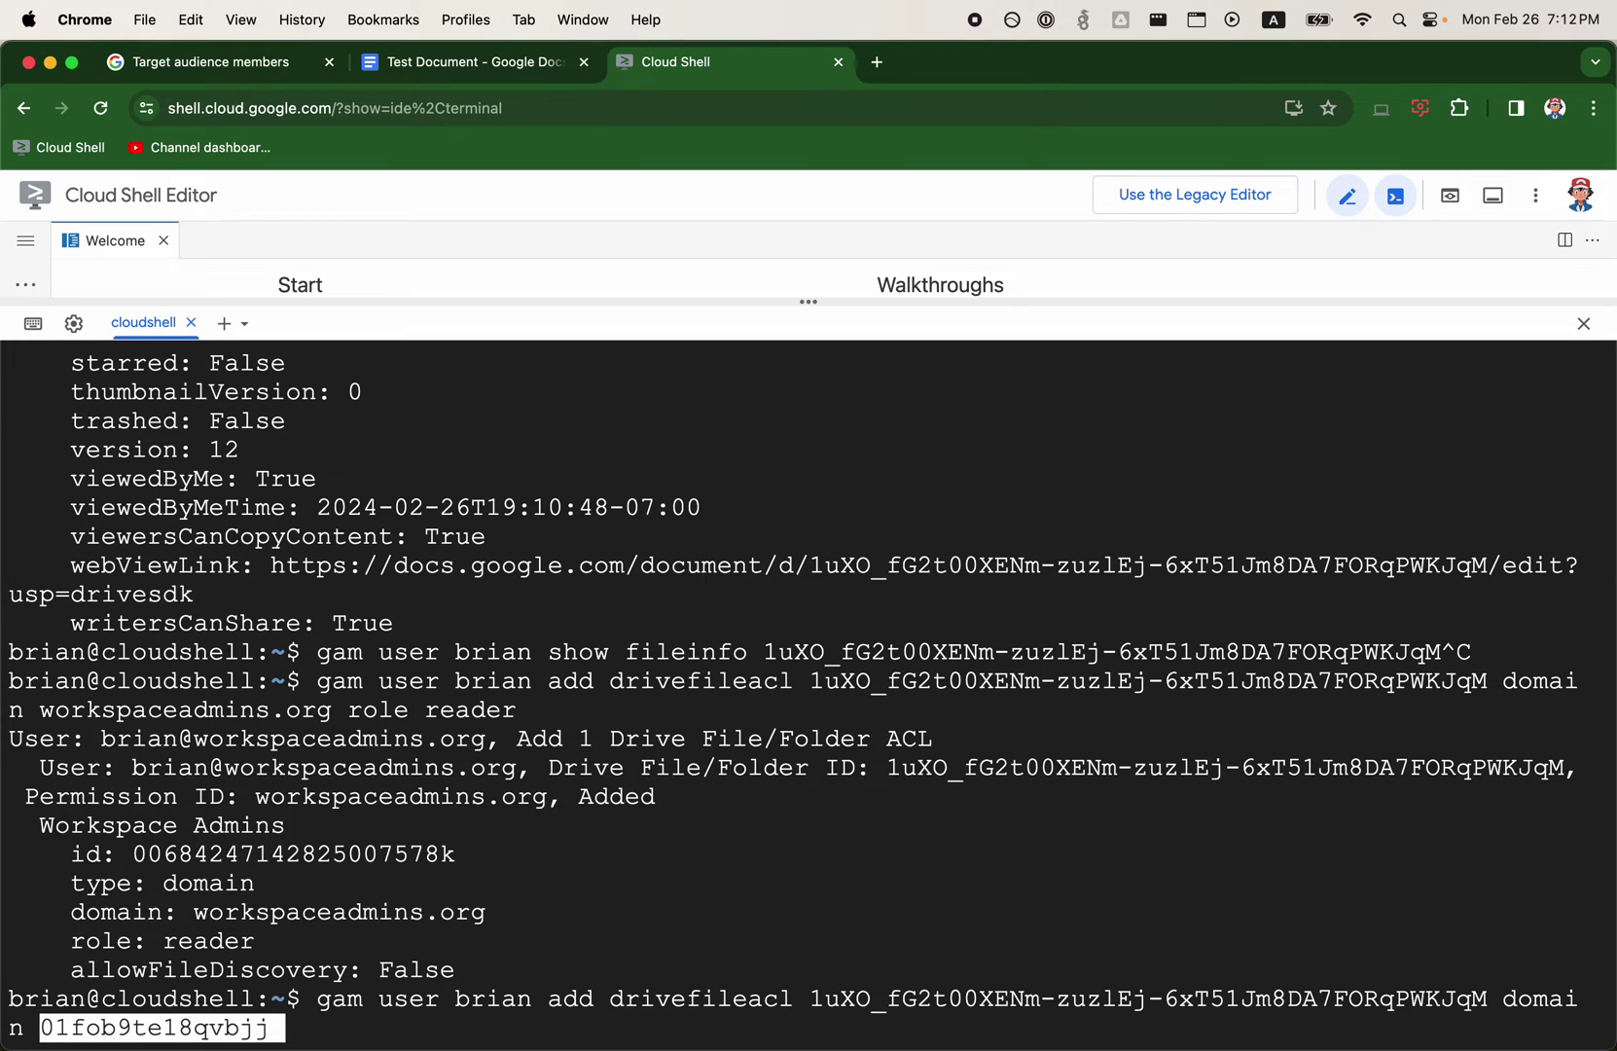
type(".audiencwe")
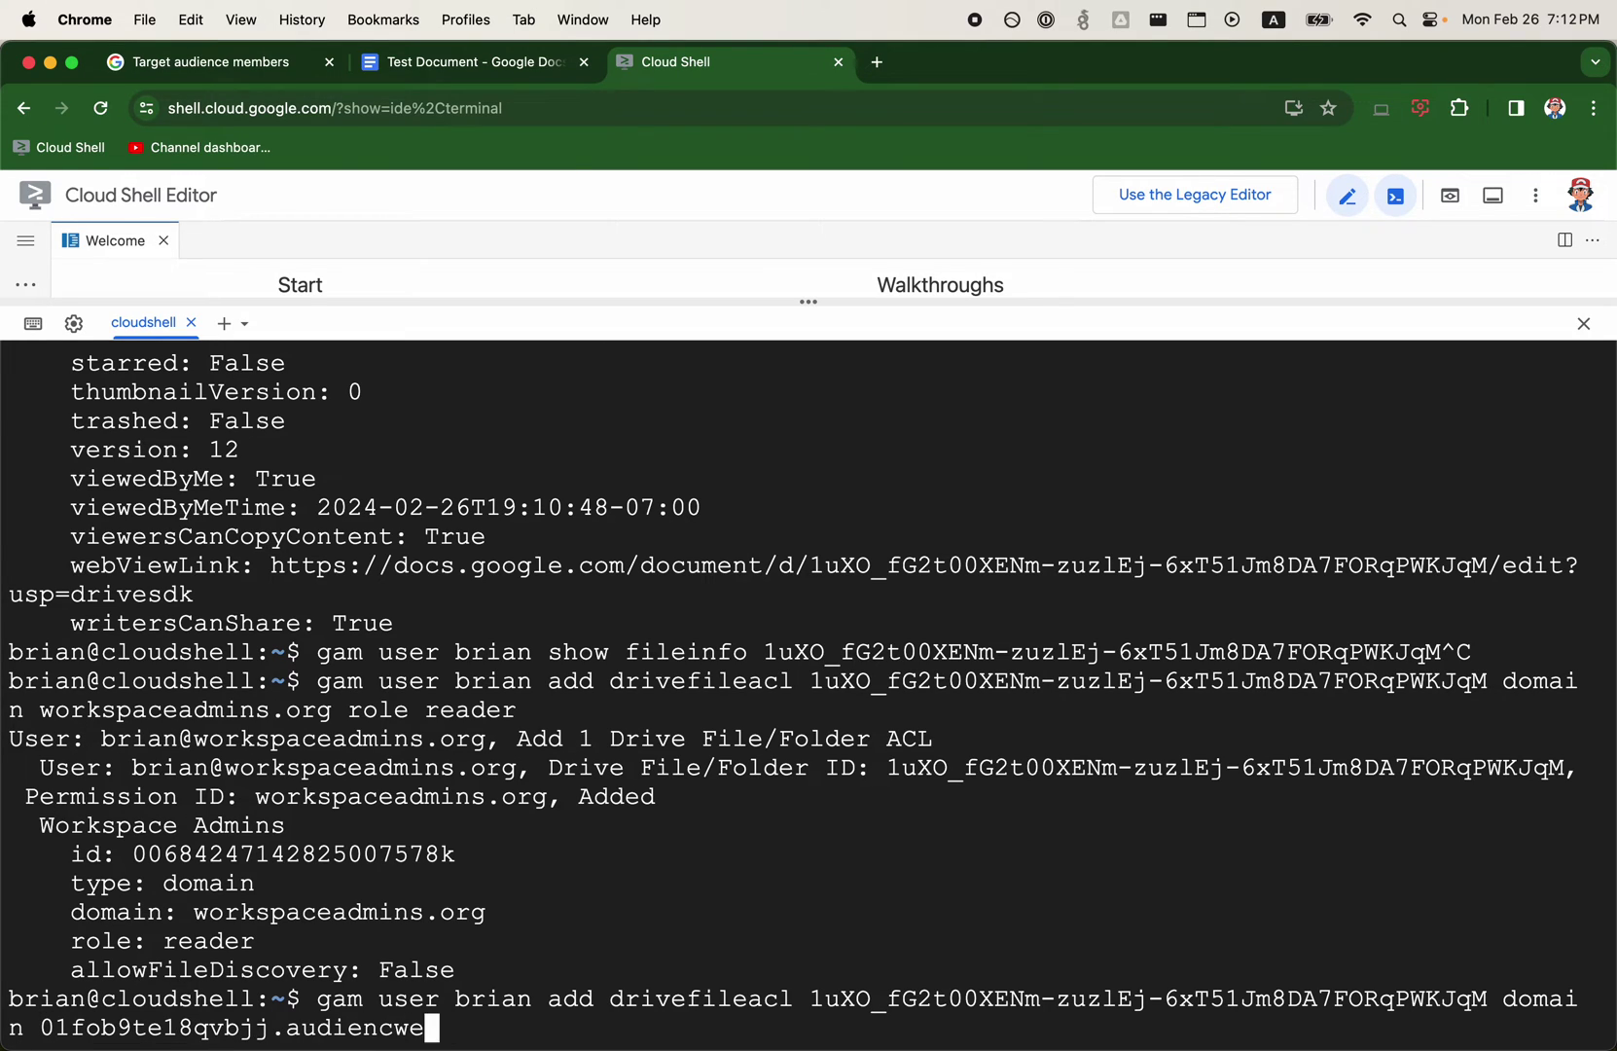
key("BackSpace")
key("BackSpace")
type("e.googledomains")
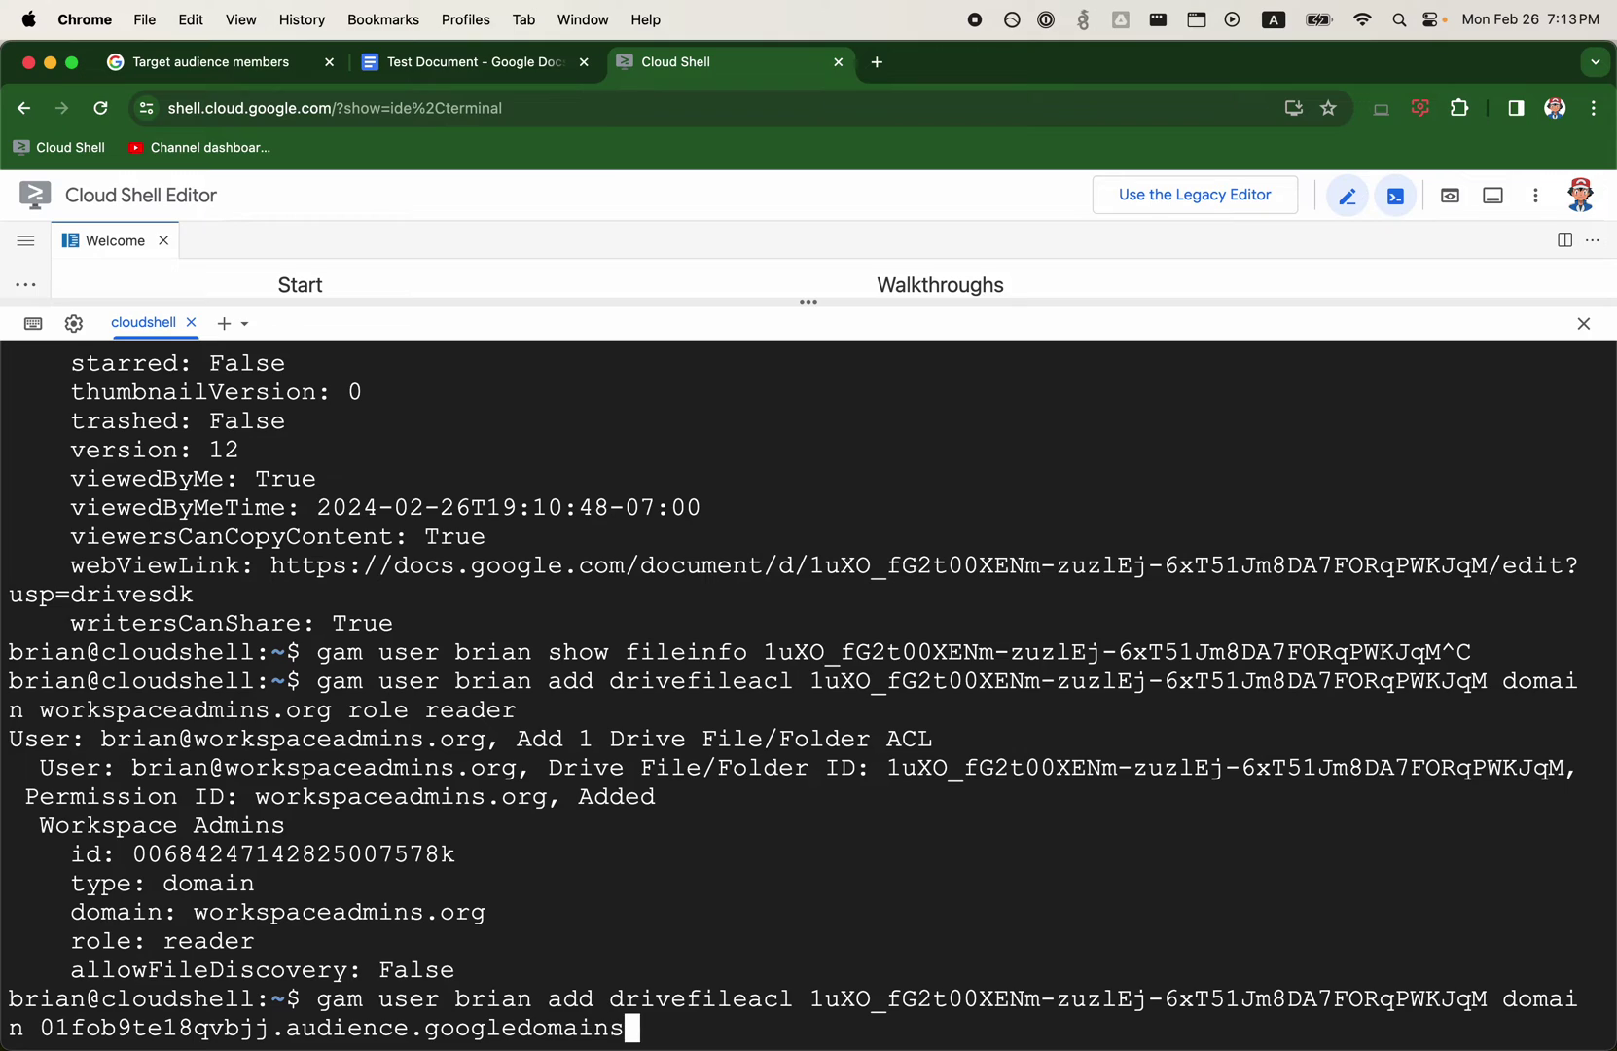
type(".com role ")
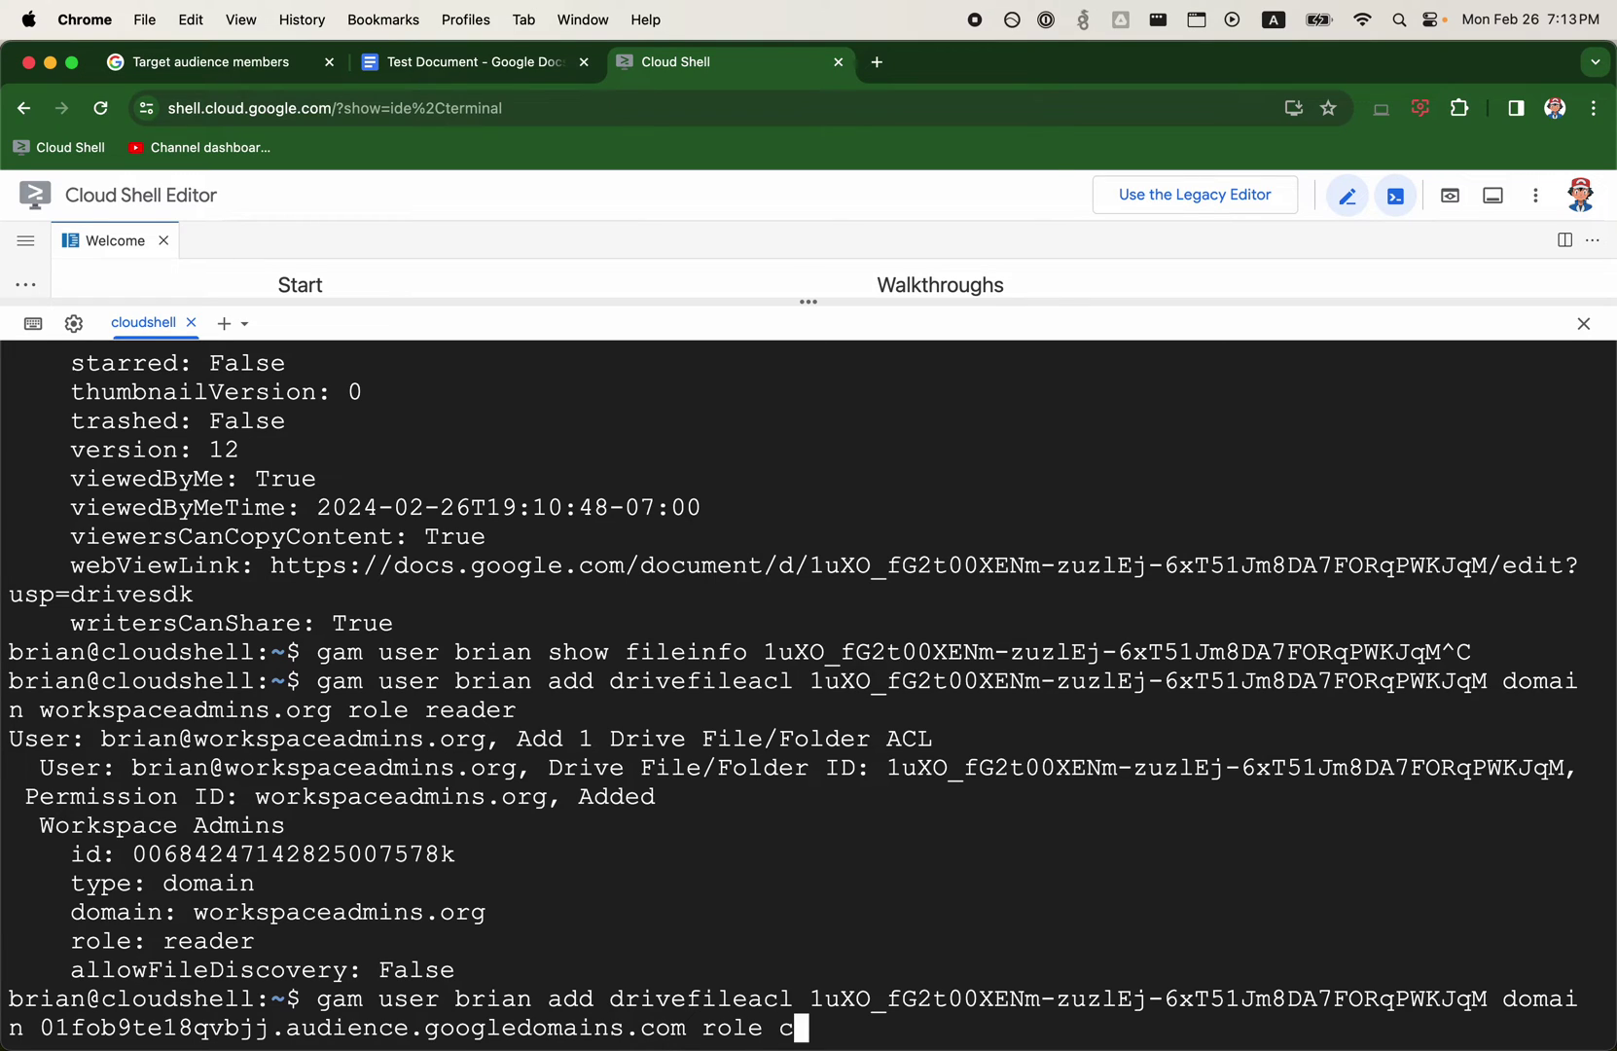
type("commenter")
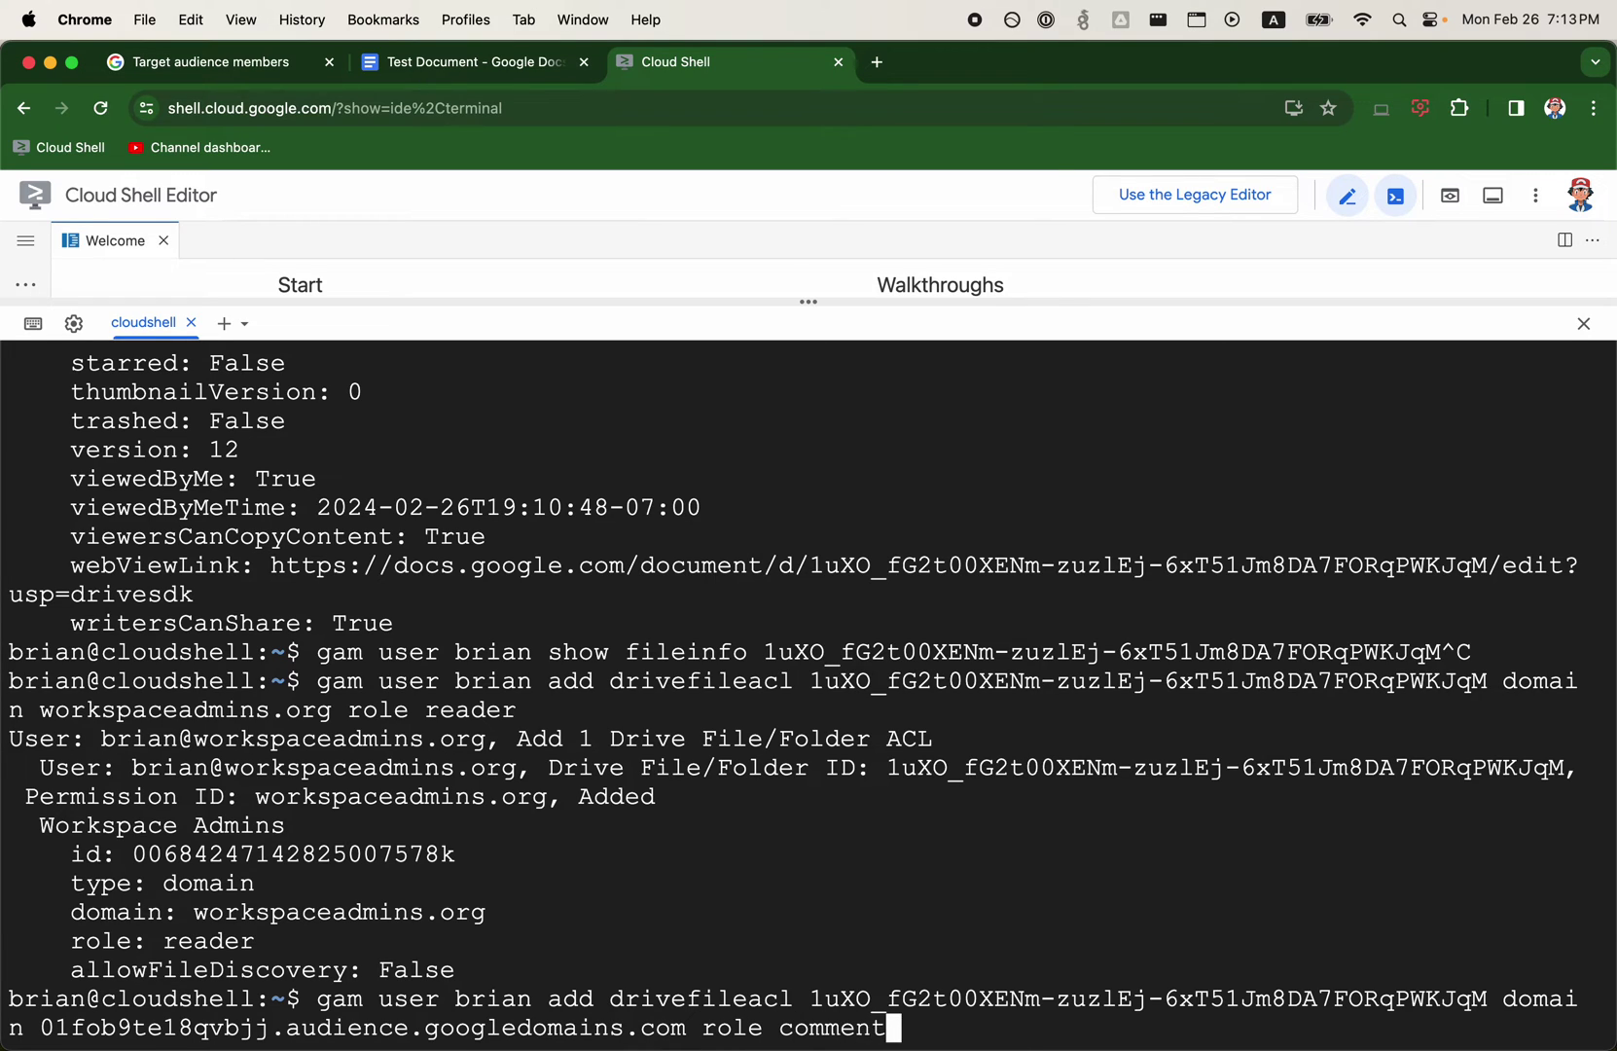
key("Return")
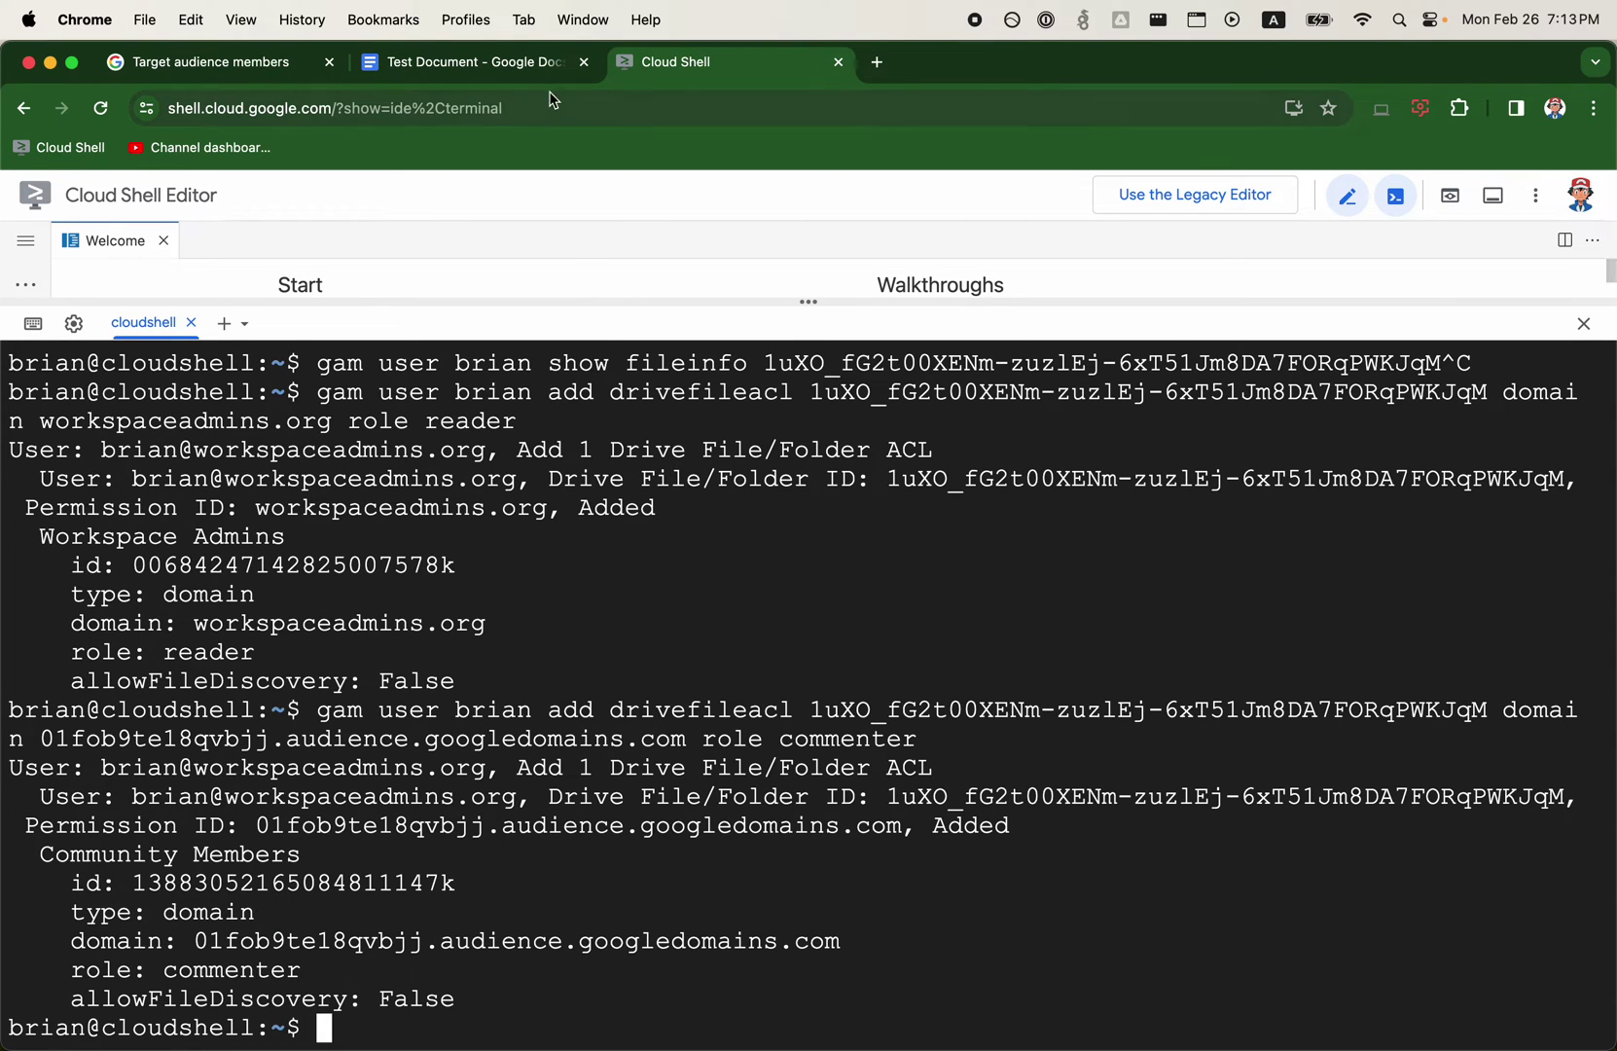
- Reload Test Document and inspect the Community Members access options in its sharing dialog
left_click(513, 64)
left_click(100, 108)
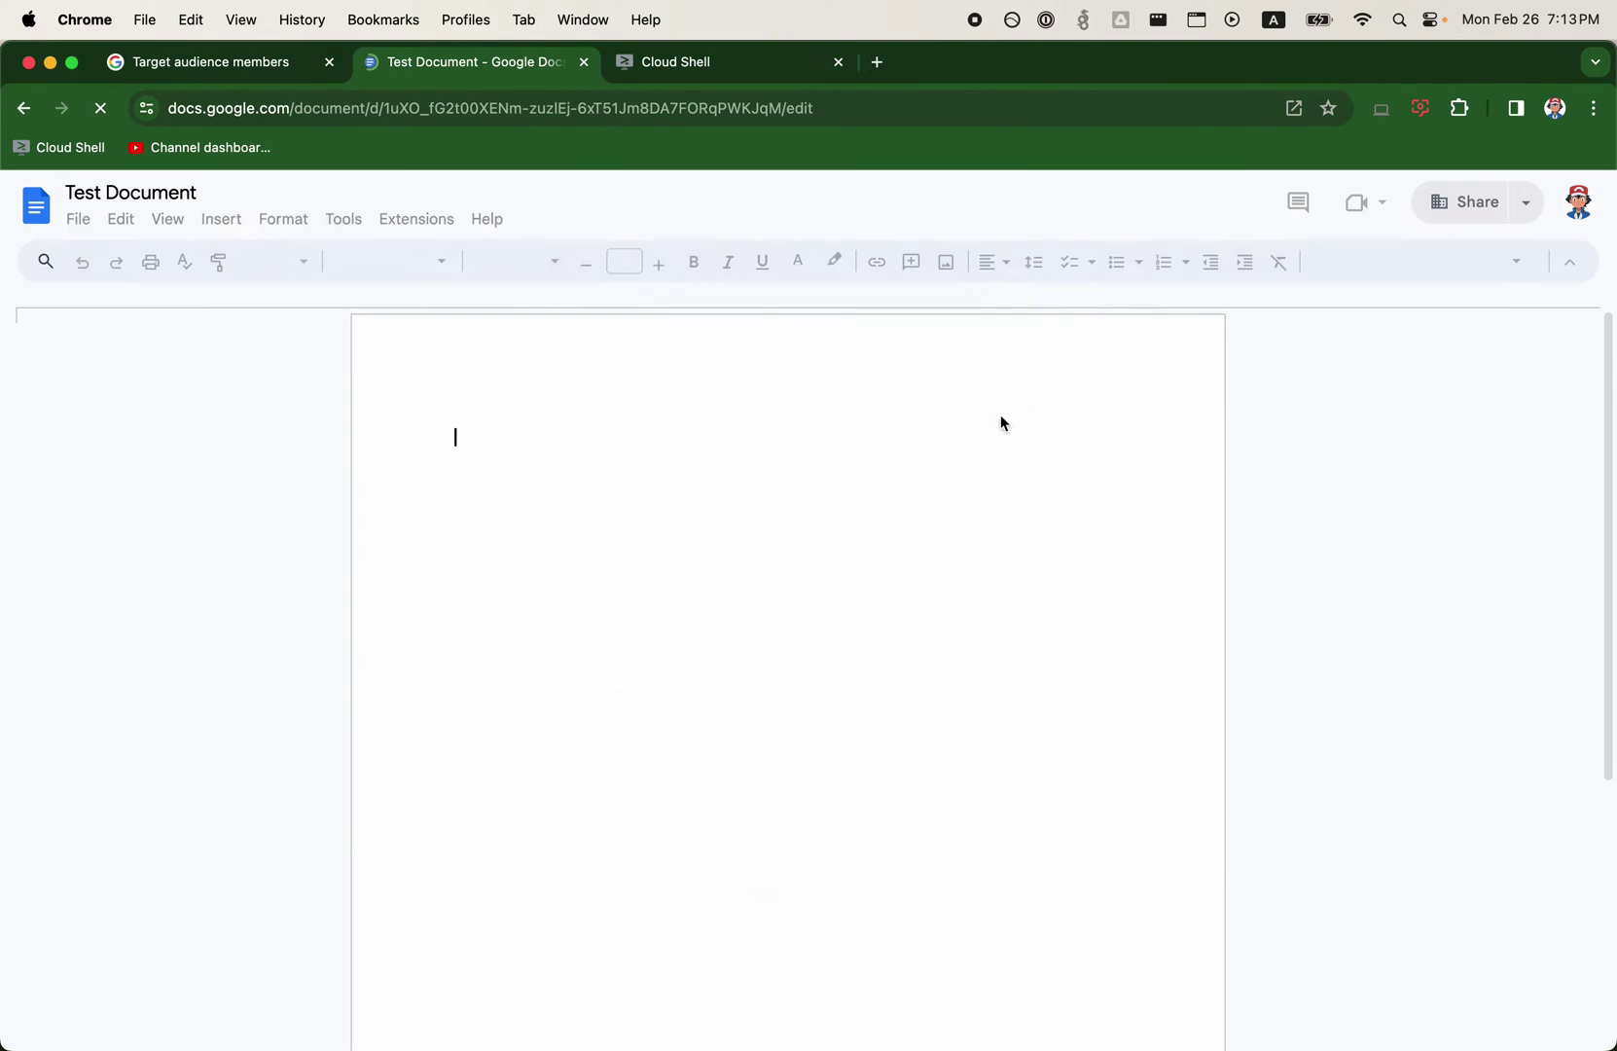
left_click(1446, 216)
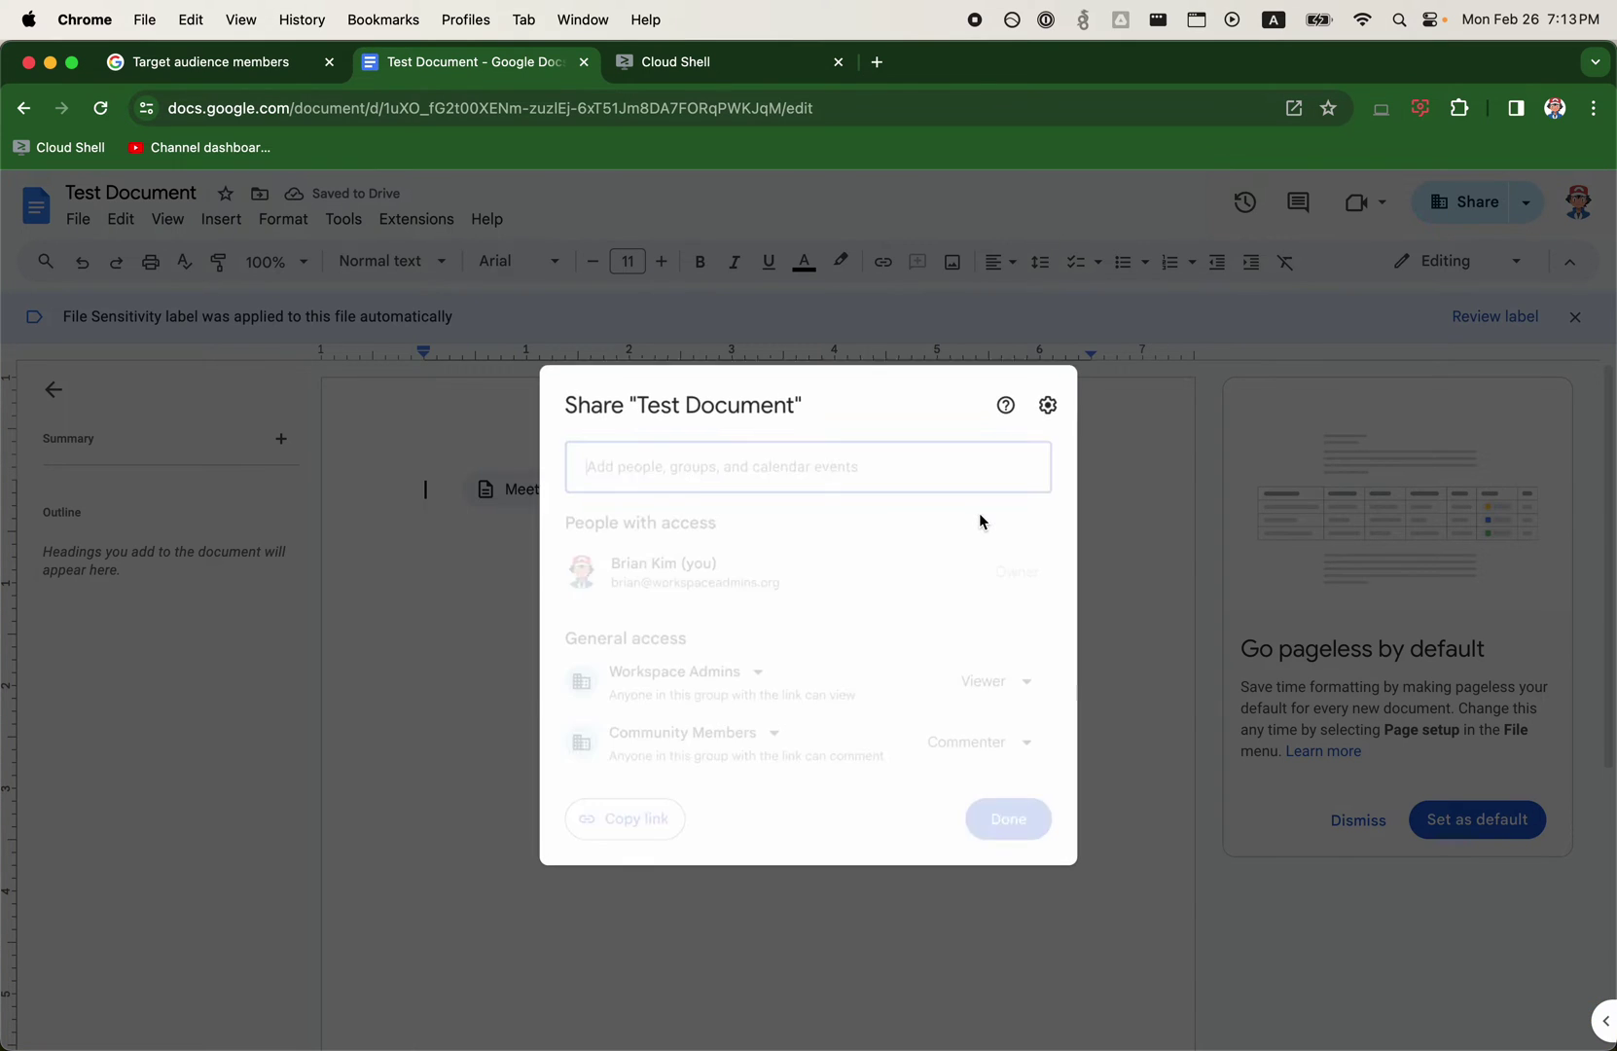
left_click(768, 732)
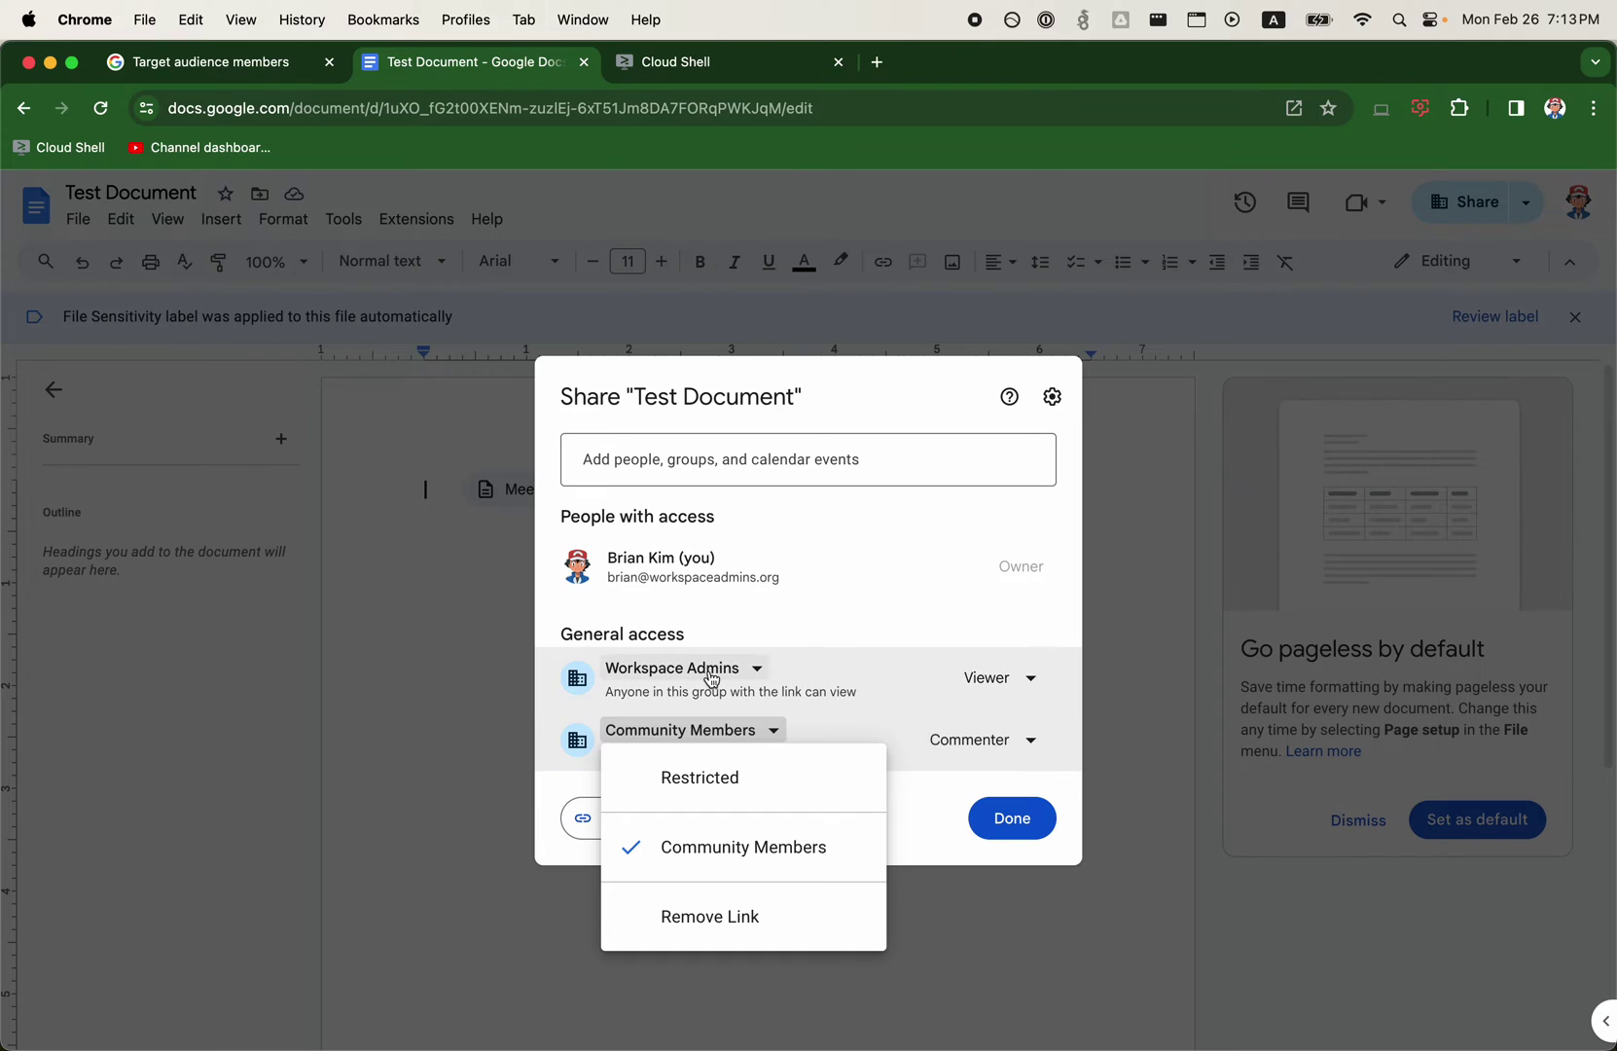
- Rerun GAM's add drivefileacl command in Cloud Shell on the same document for the external domain google.com with the writer role
left_click(648, 66)
key("Up")
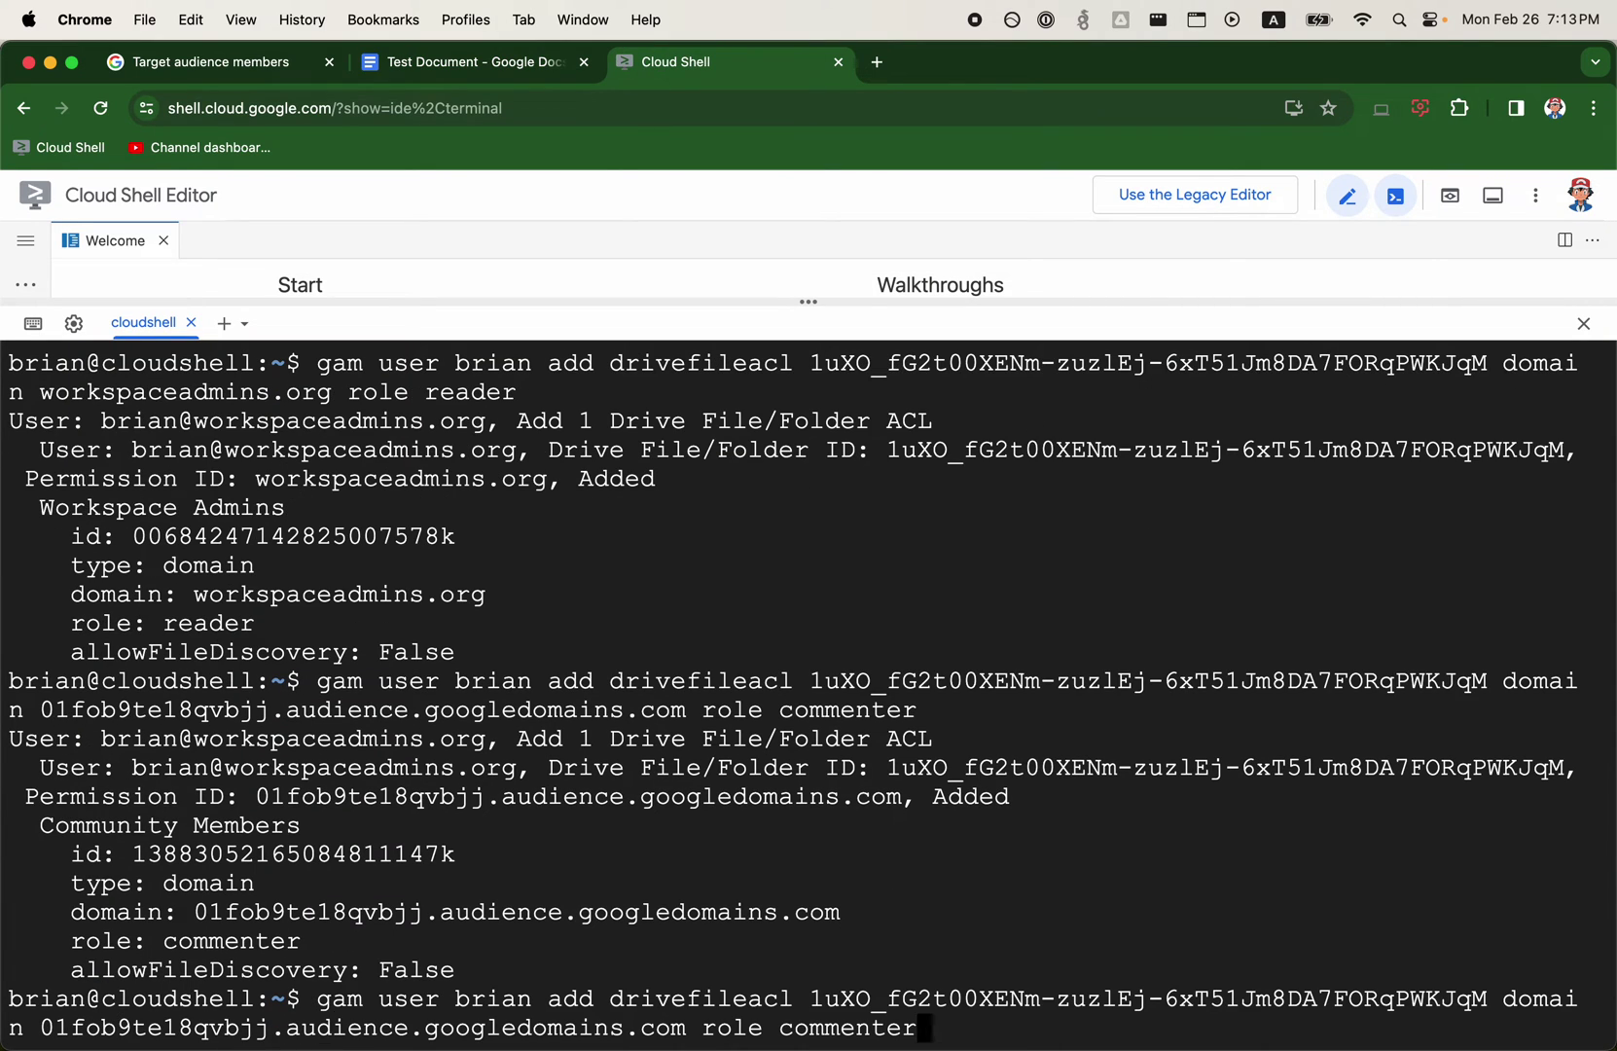
key("BackSpace")
key("BackSpace")
key("BackSpace")
key("BackSpace")
key("BackSpace")
key("BackSpace")
key("BackSpace")
key("BackSpace")
key("BackSpace")
key("BackSpace")
key("BackSpace")
key("BackSpace")
key("BackSpace")
key("BackSpace")
key("BackSpace")
key("BackSpace")
key("BackSpace")
key("BackSpace")
key("BackSpace")
key("BackSpace")
key("BackSpace")
key("BackSpace")
key("BackSpace")
key("BackSpace")
key("BackSpace")
key("BackSpace")
key("BackSpace")
key("BackSpace")
key("BackSpace")
key("BackSpace")
key("BackSpace")
key("BackSpace")
key("BackSpace")
key("BackSpace")
key("BackSpace")
key("BackSpace")
key("BackSpace")
key("BackSpace")
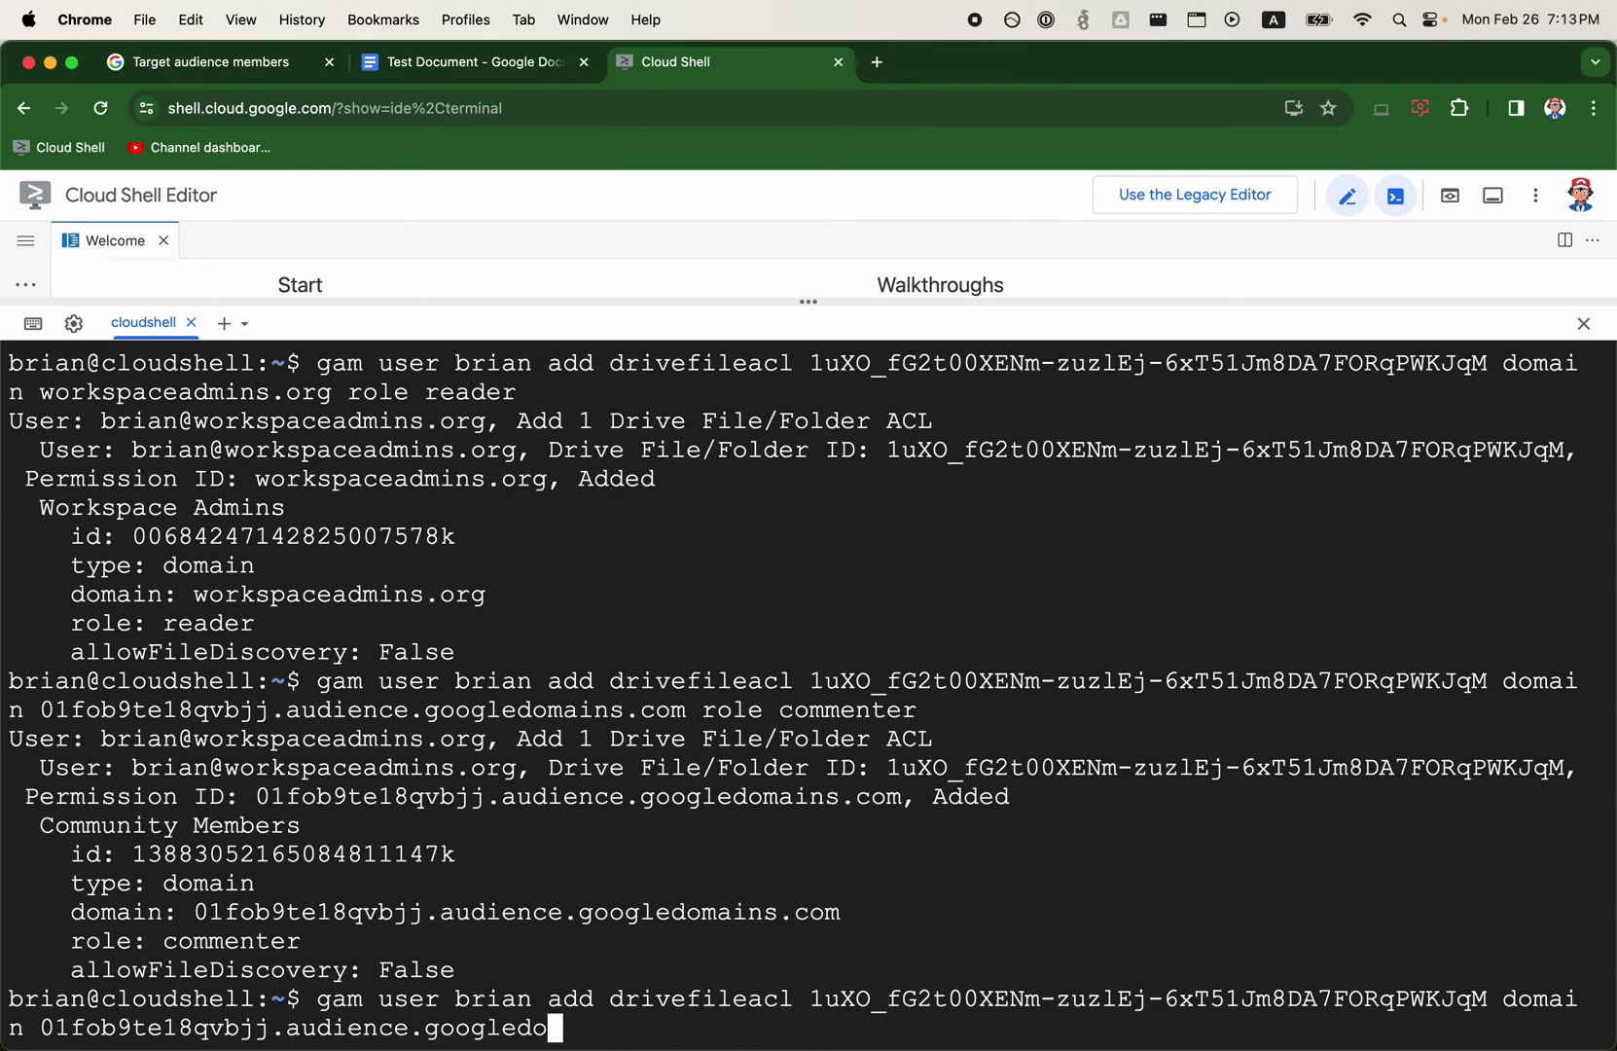
key("BackSpace")
key("BackSpace")
key("BackSpace")
key("BackSpace")
key("BackSpace")
key("BackSpace")
key("BackSpace")
key("BackSpace")
key("BackSpace")
key("BackSpace")
key("BackSpace")
key("BackSpace")
key("BackSpace")
key("BackSpace")
key("BackSpace")
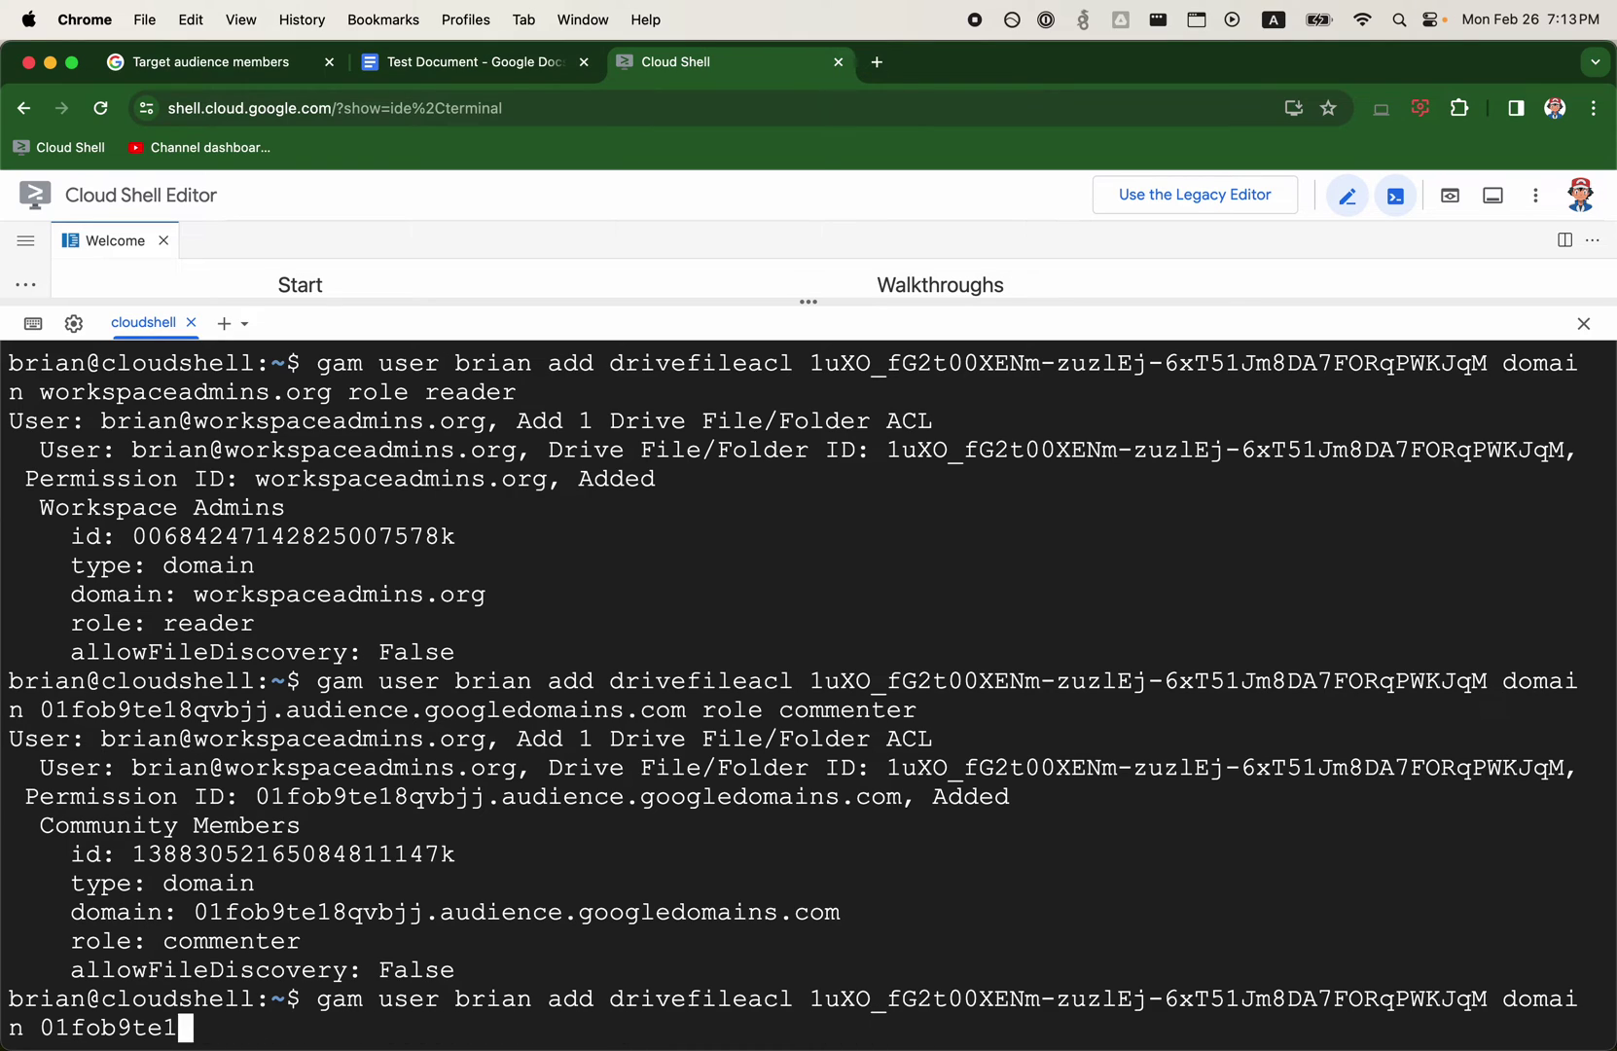
type("google.com roele")
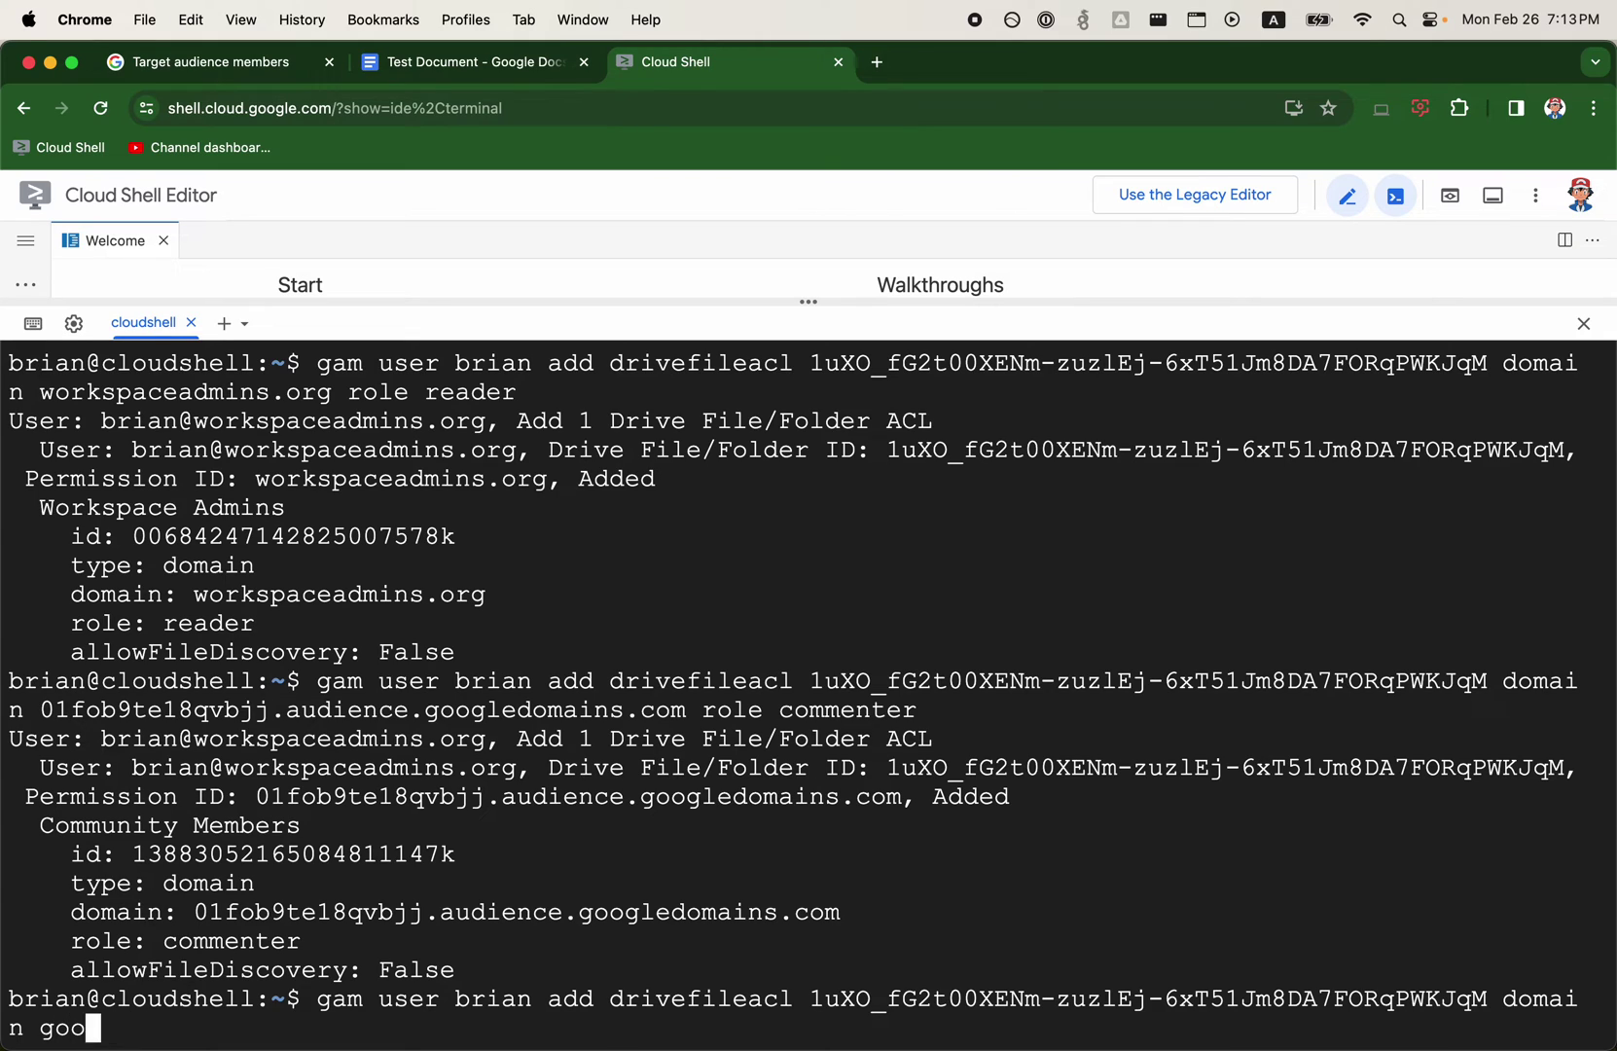
key("BackSpace")
key("BackSpace")
key("BackSpace")
key("BackSpace")
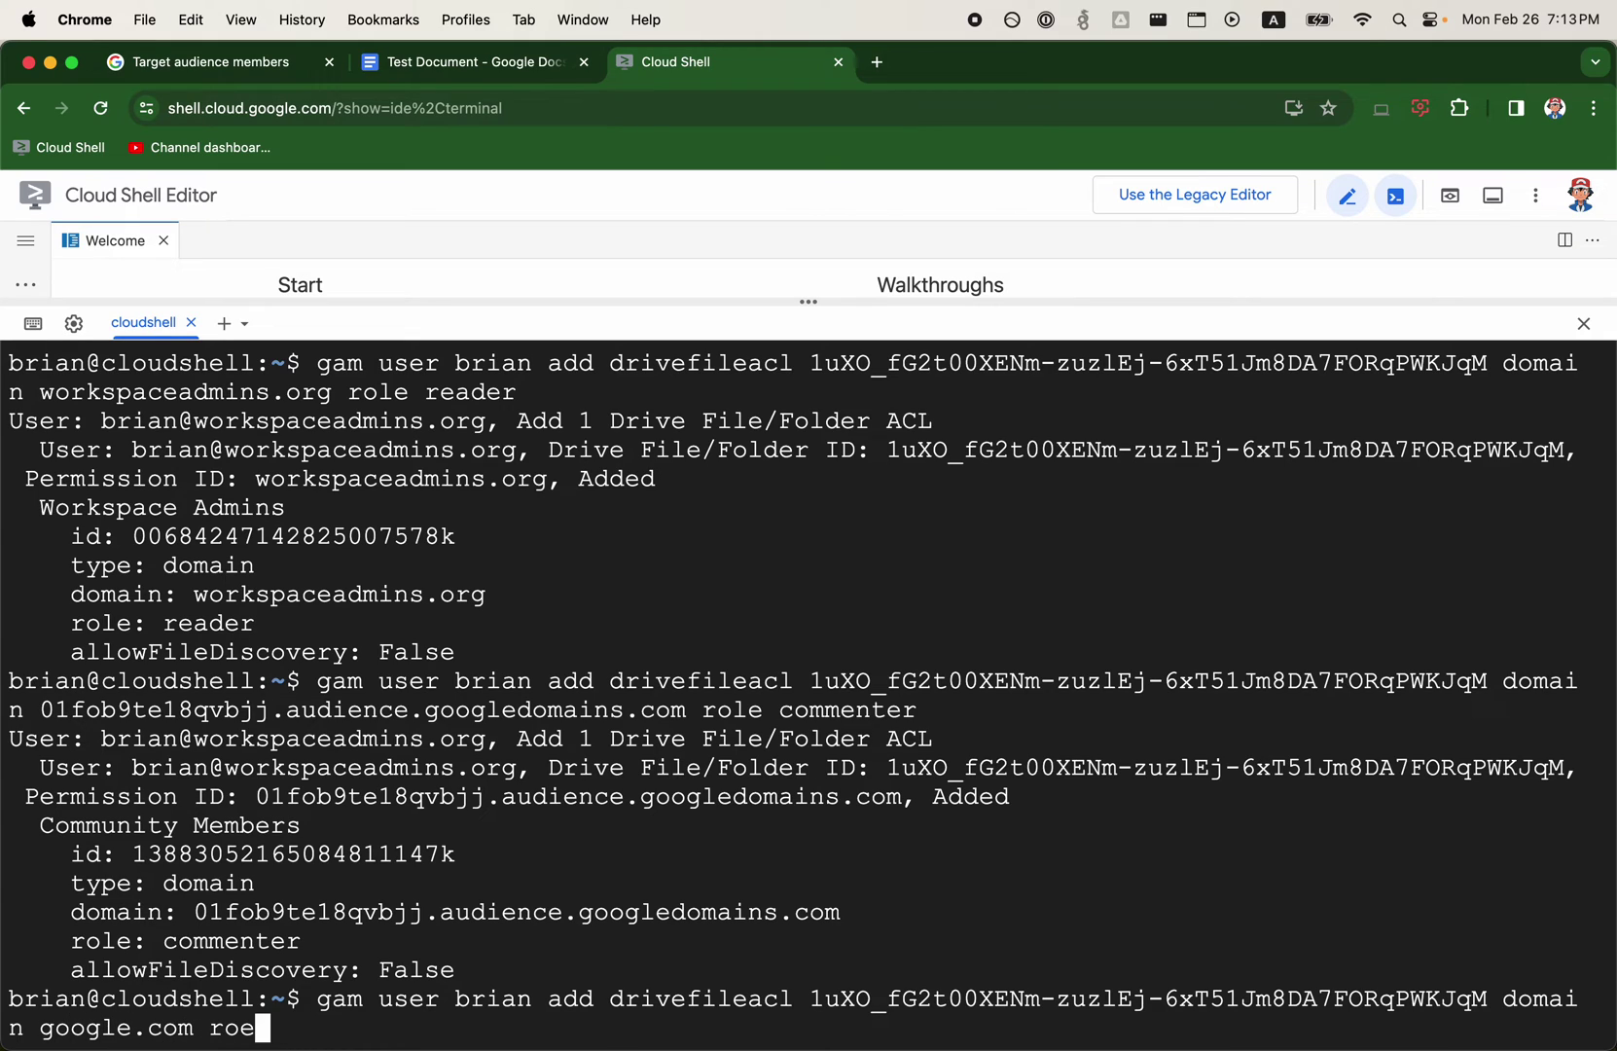
type("le writer")
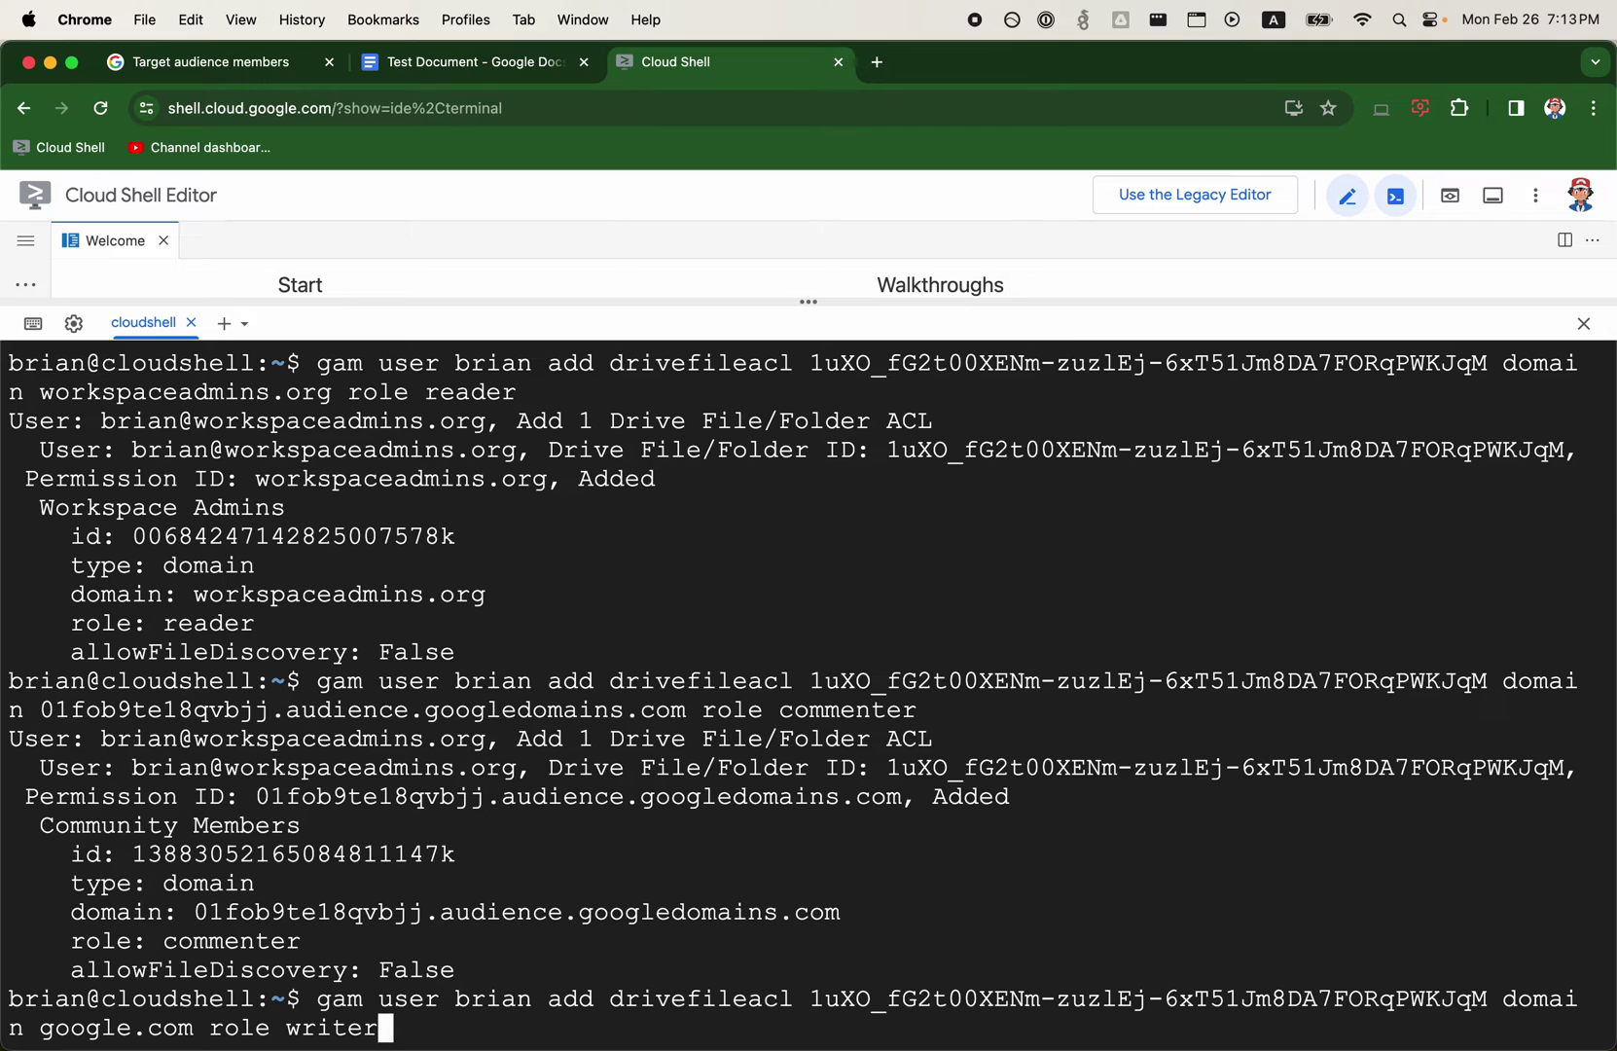
key("Return")
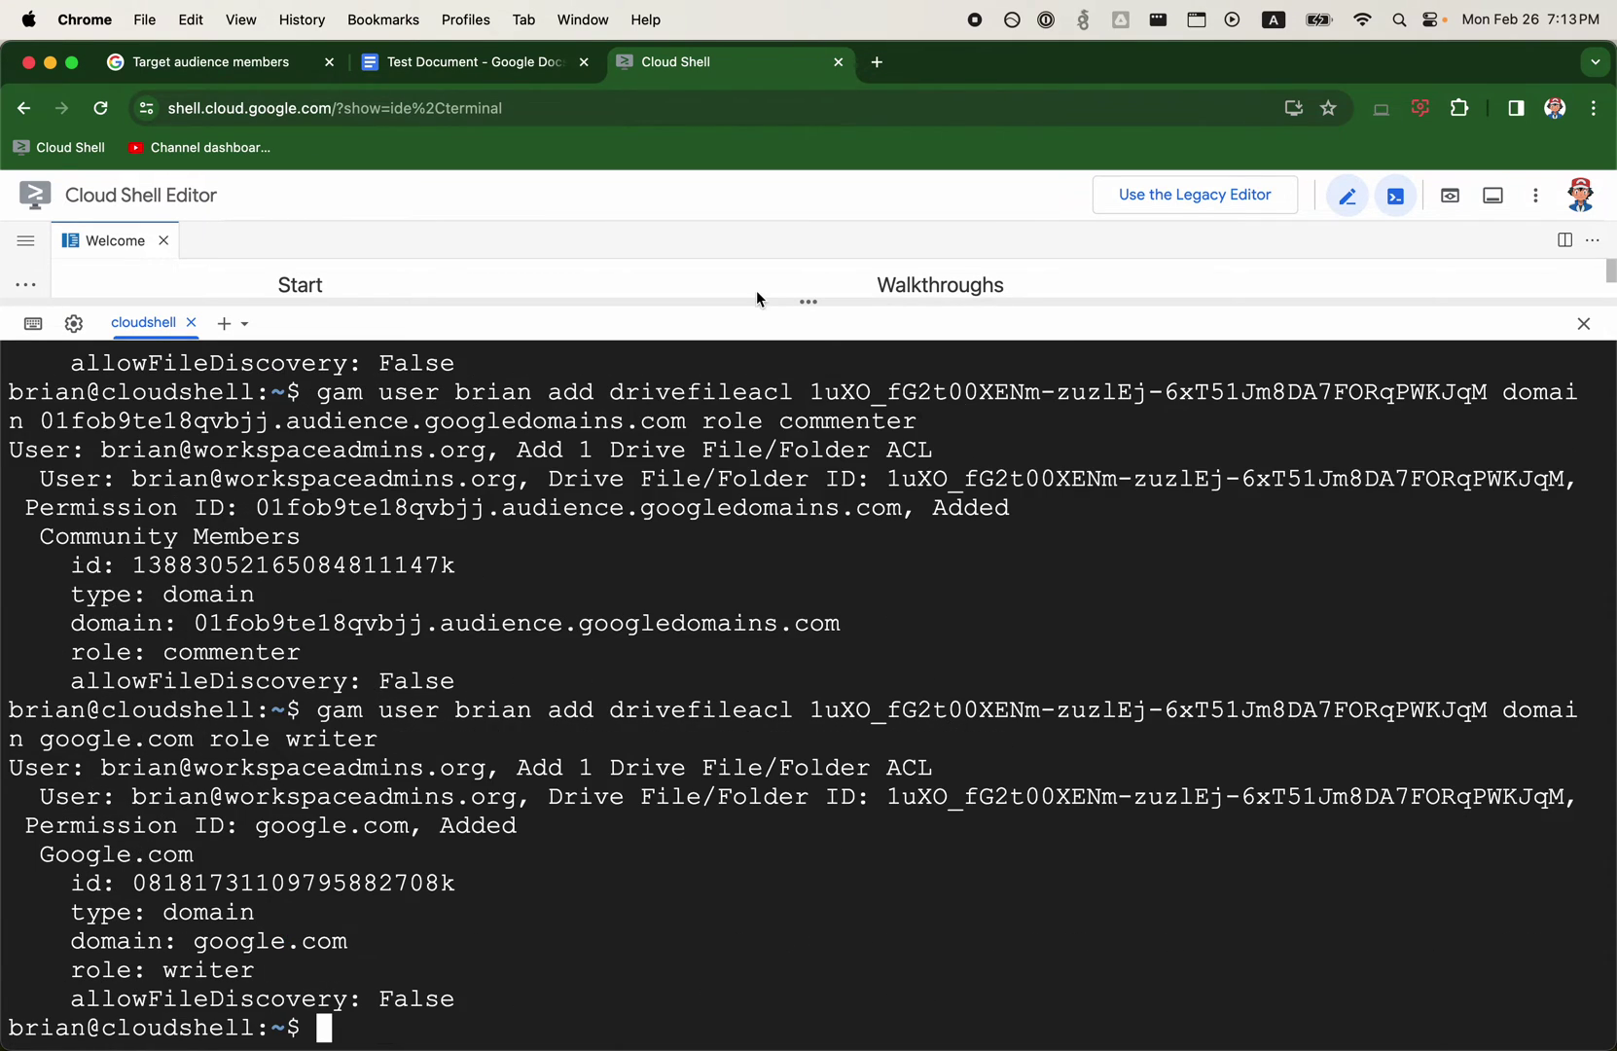
- Reload Test Document and review all general access entries in its sharing dialog, including the one for Google.com
left_click(515, 80)
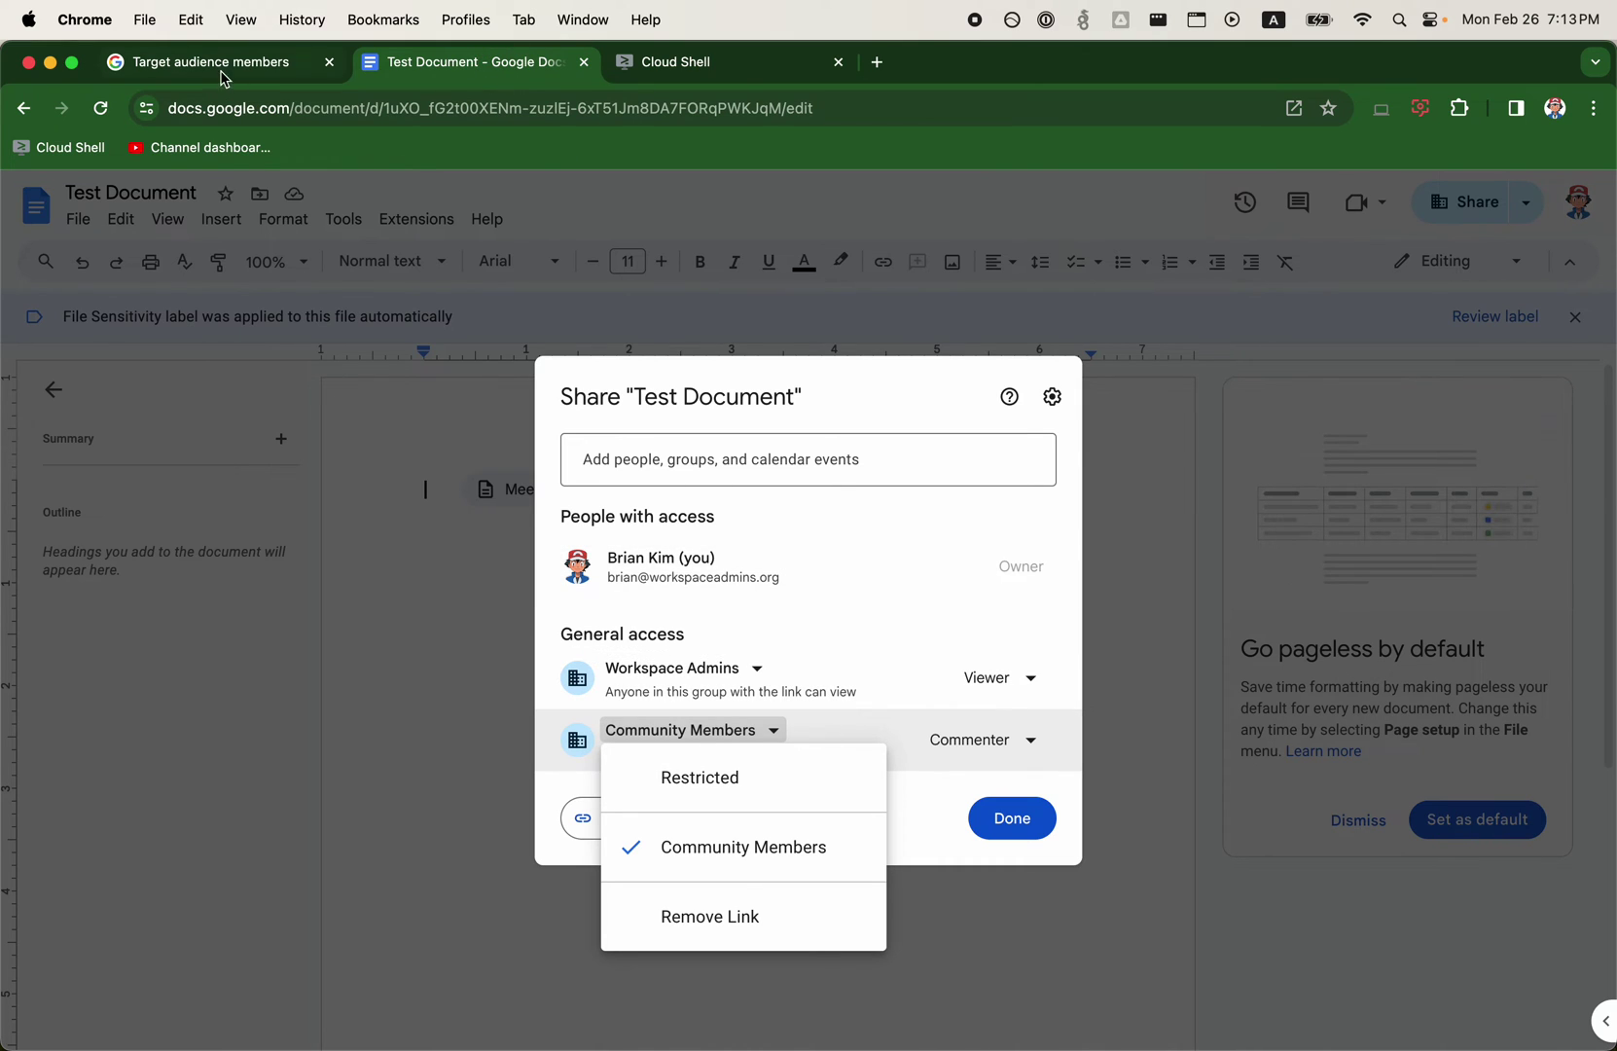
left_click(100, 108)
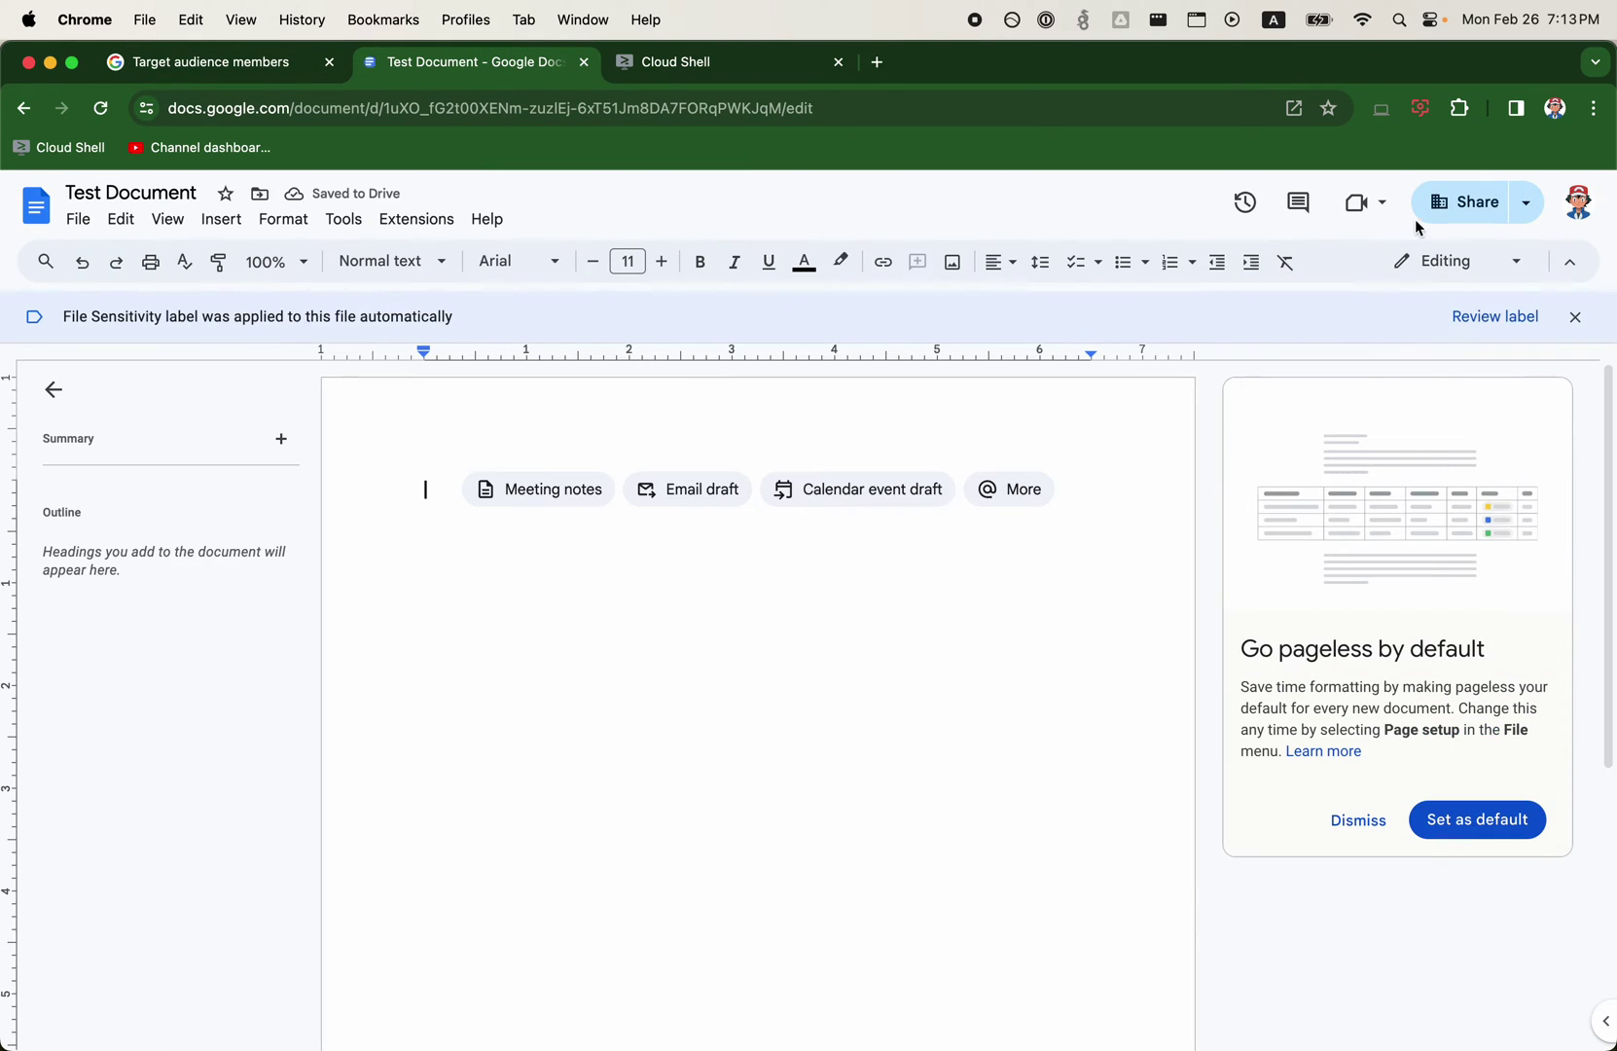
left_click(1444, 204)
scroll(662, 692, "down", 3)
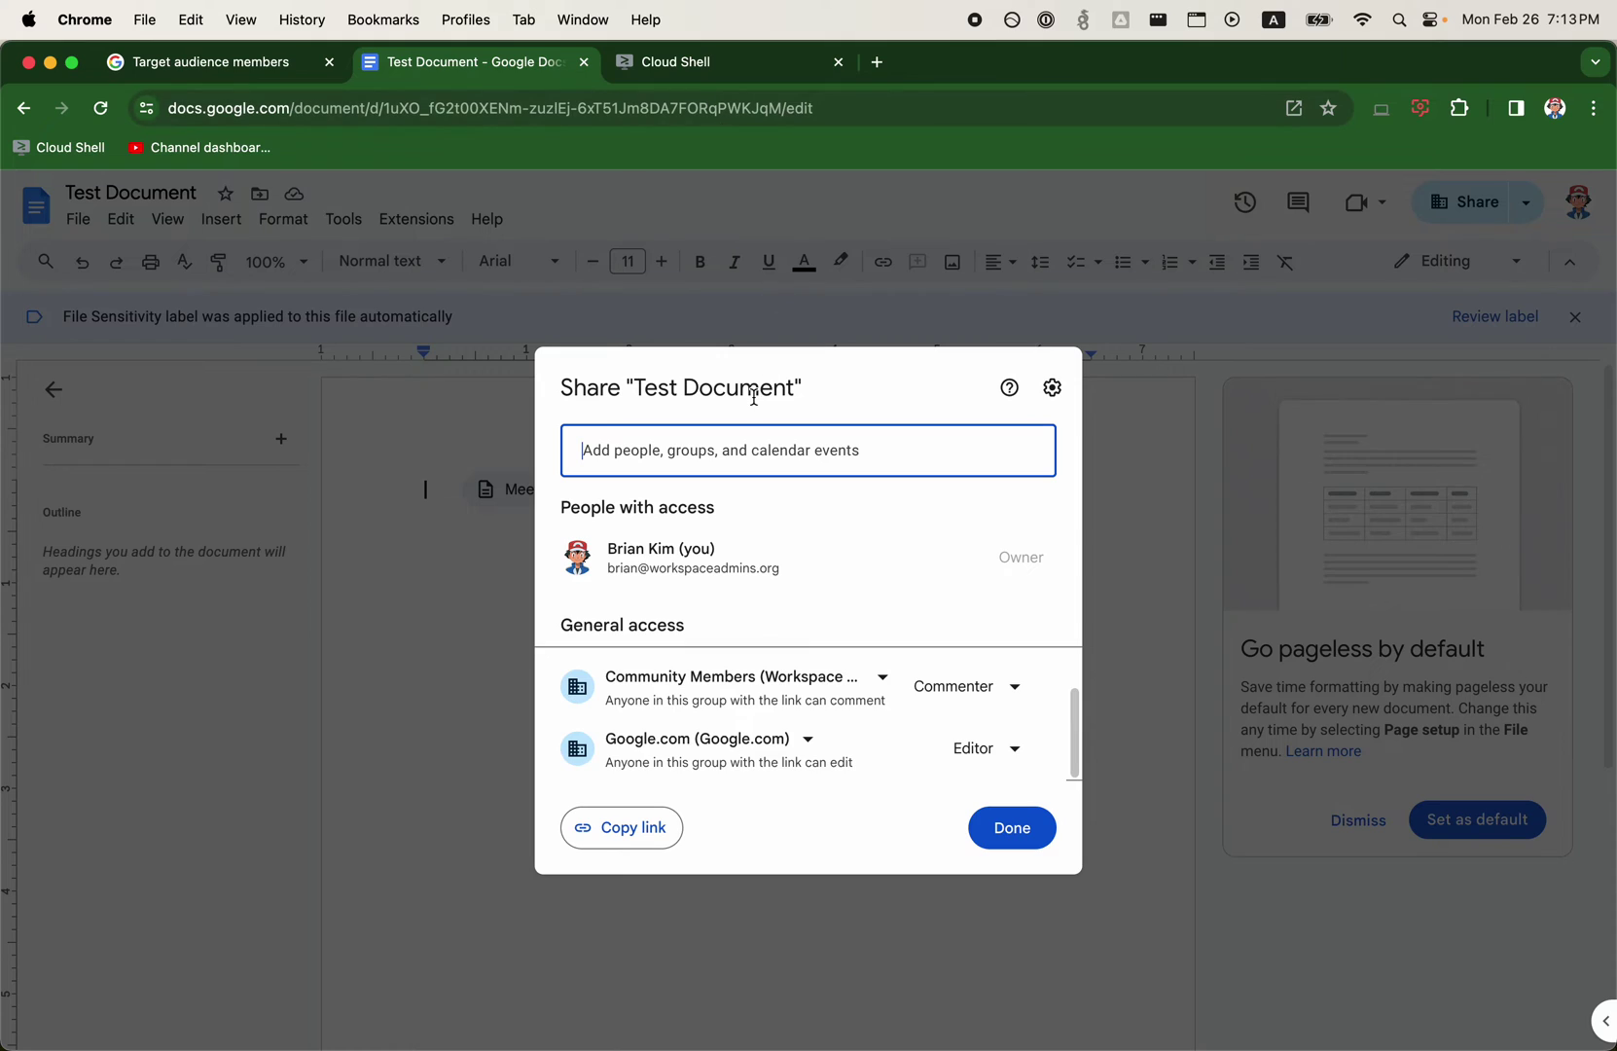
scroll(855, 746, "up", 2)
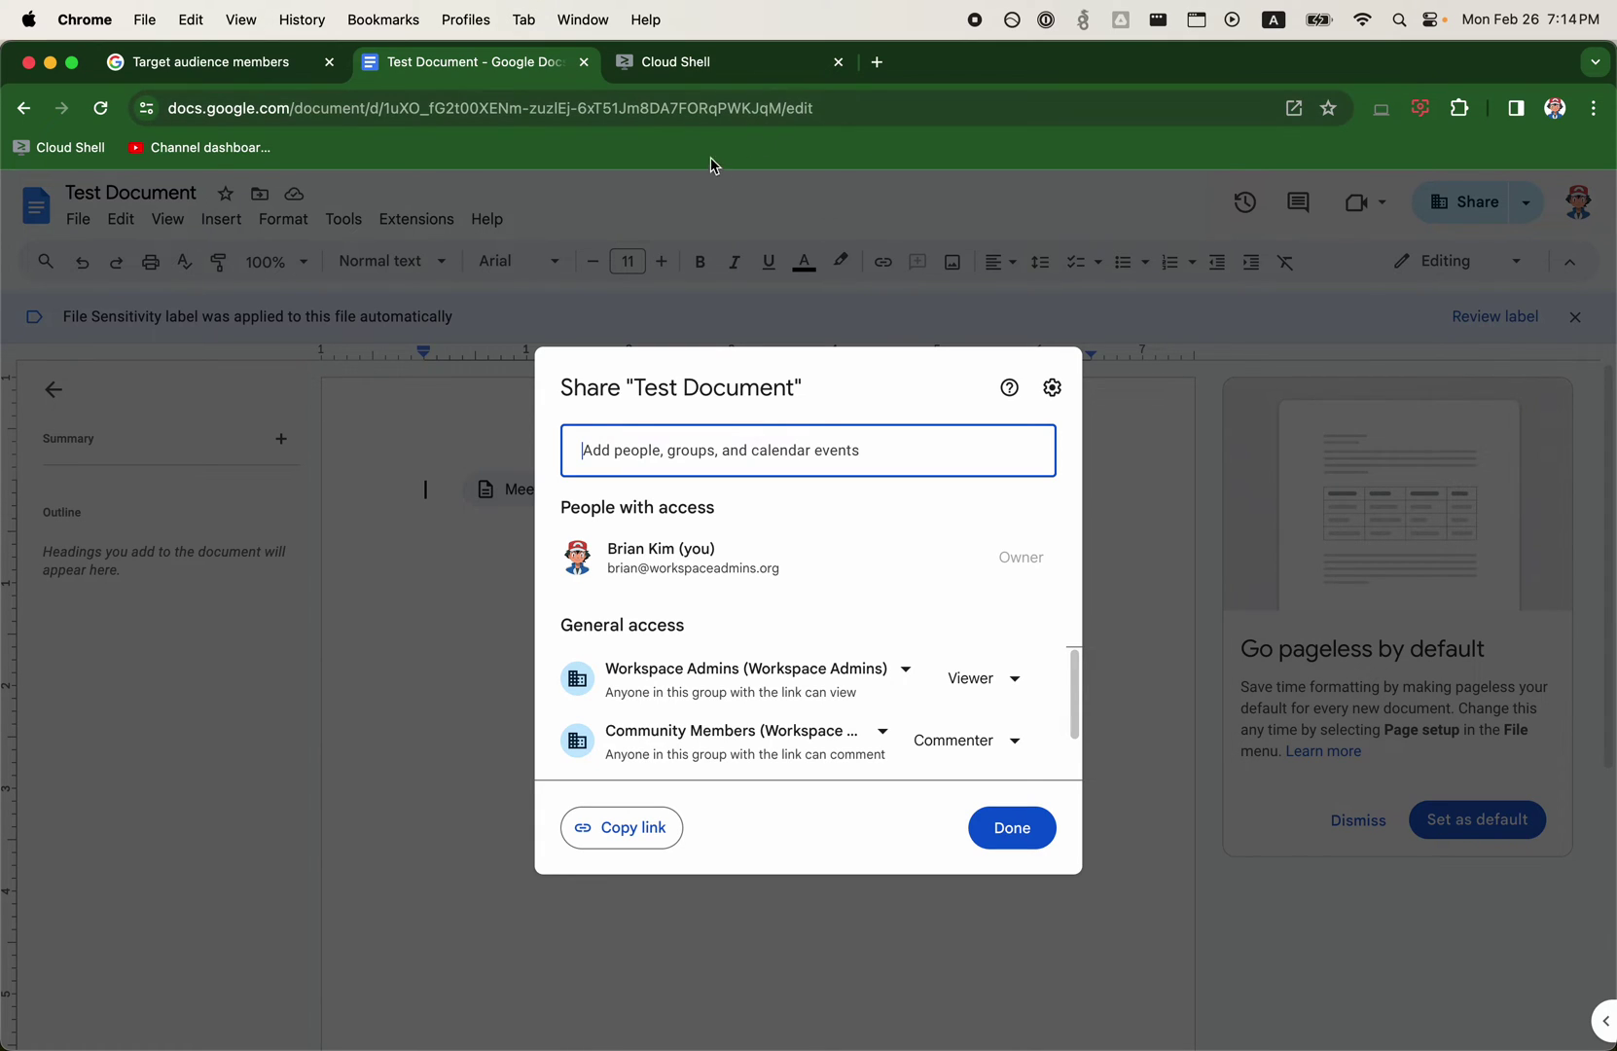
- Open Google Calendar in a new browser tab and close the new event form to show the week view
left_click(759, 62)
left_click(878, 63)
type("ca")
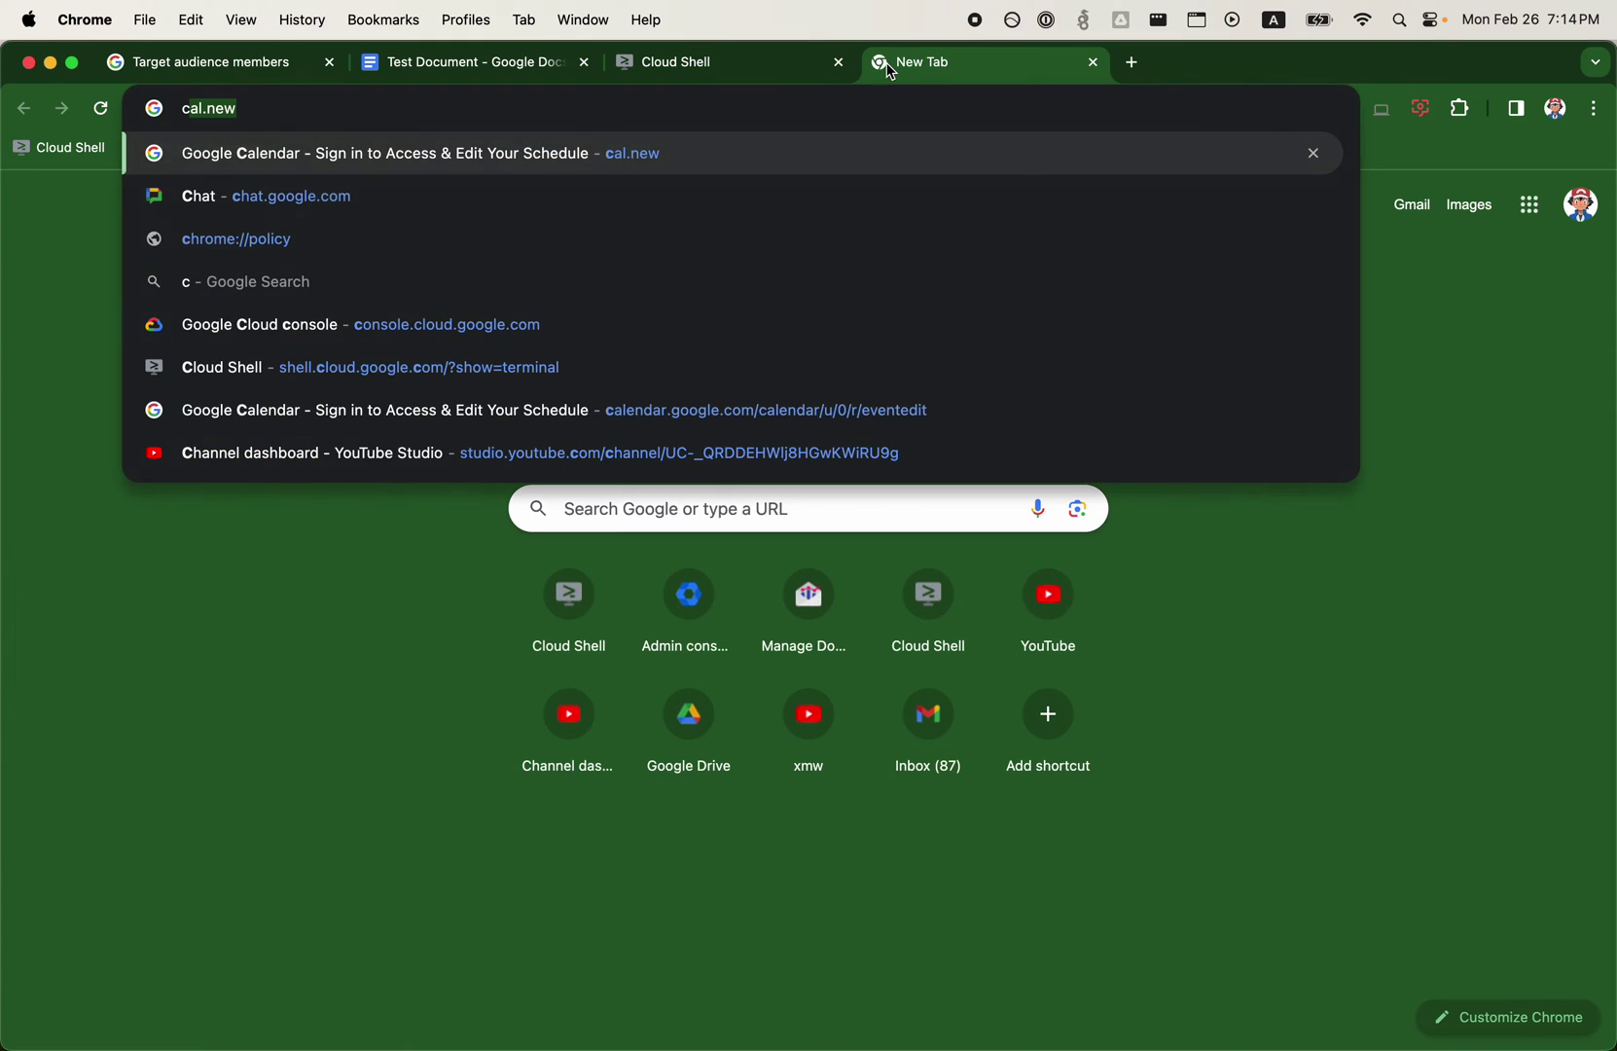
type("lendar.google.co")
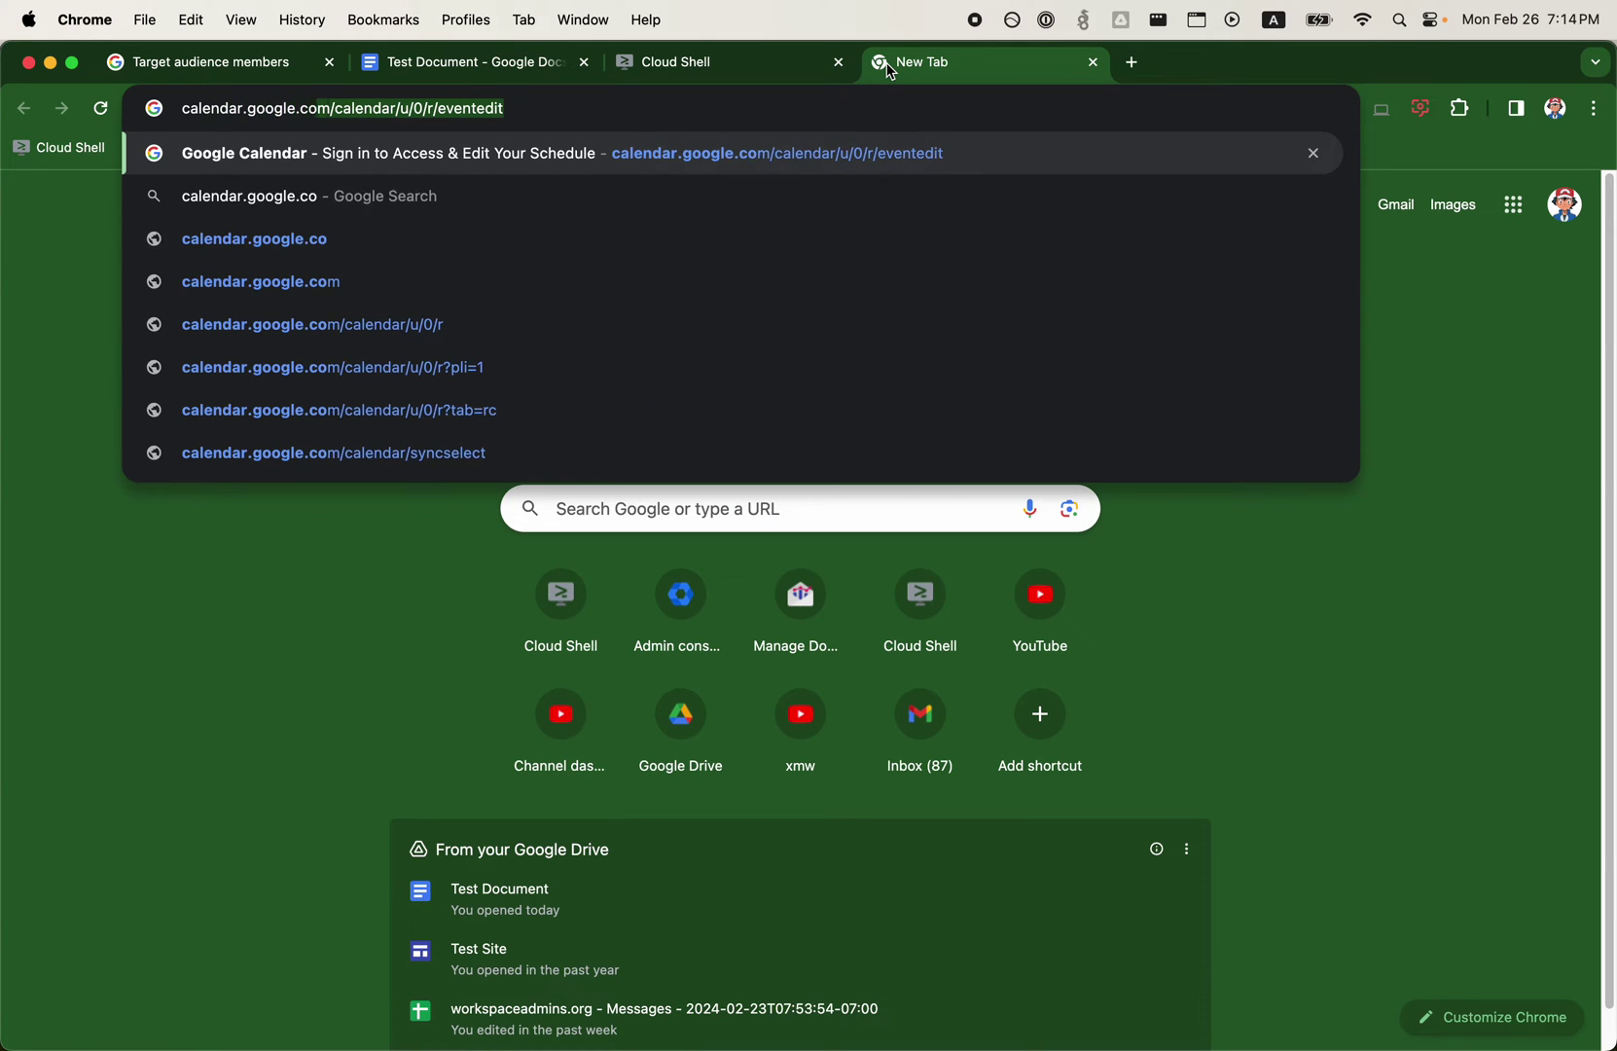
key("Return")
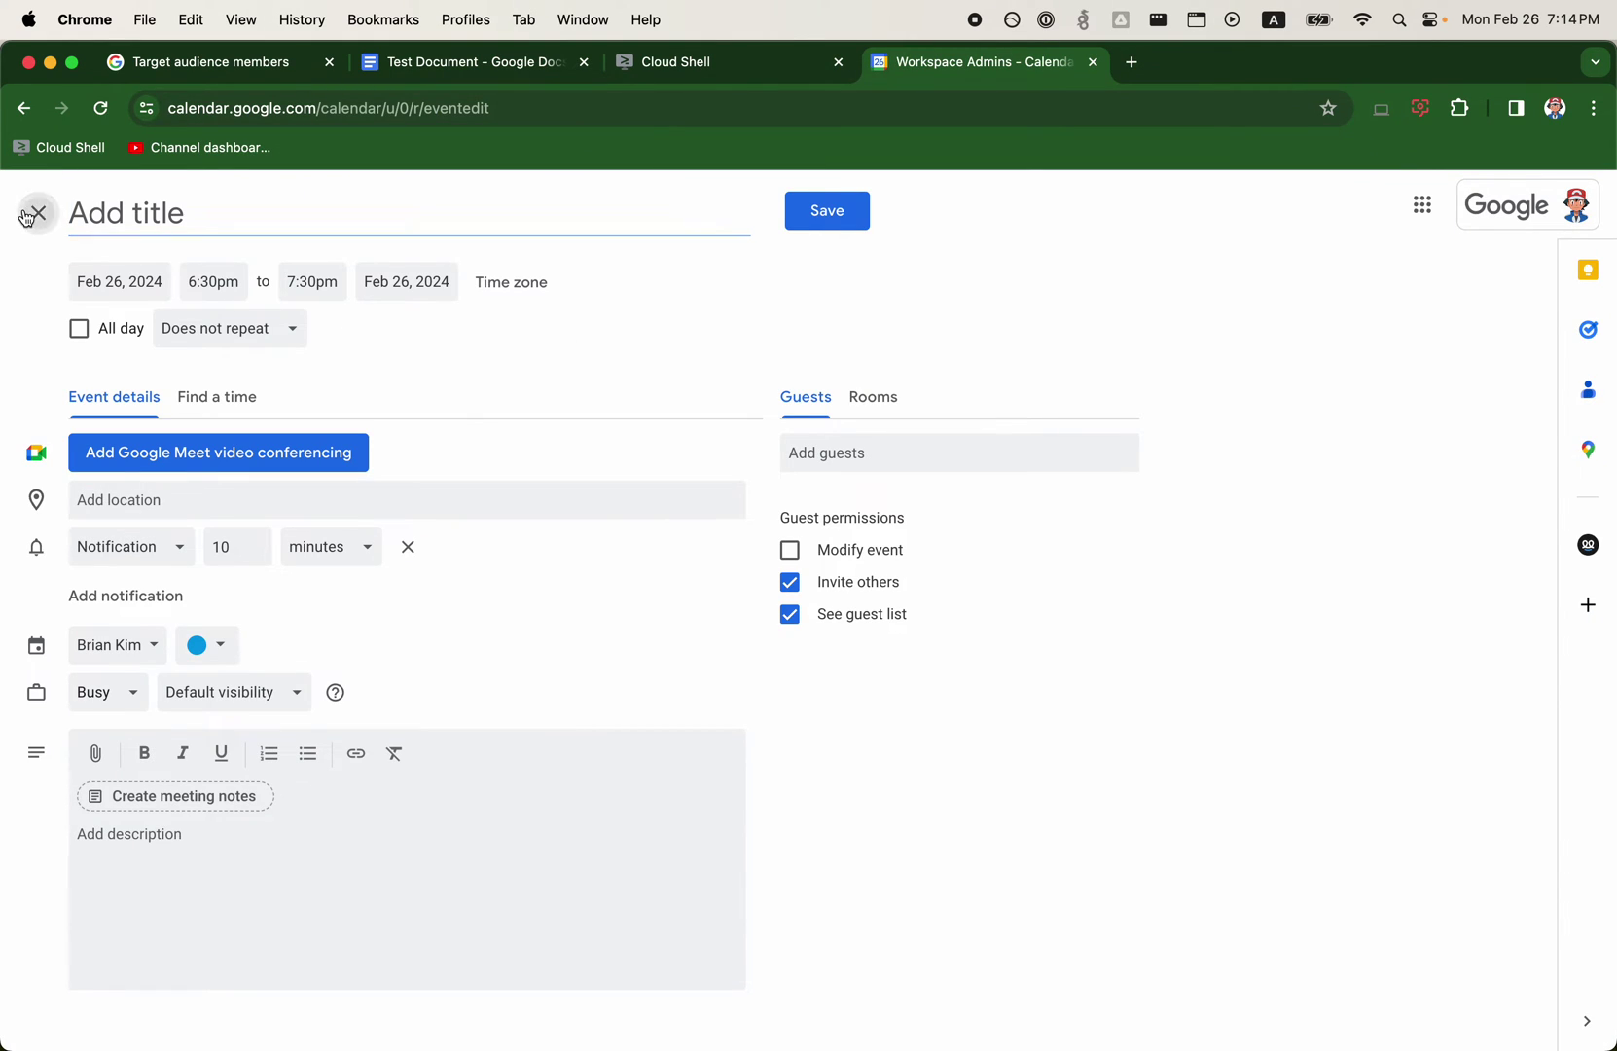
left_click(36, 210)
left_click(37, 206)
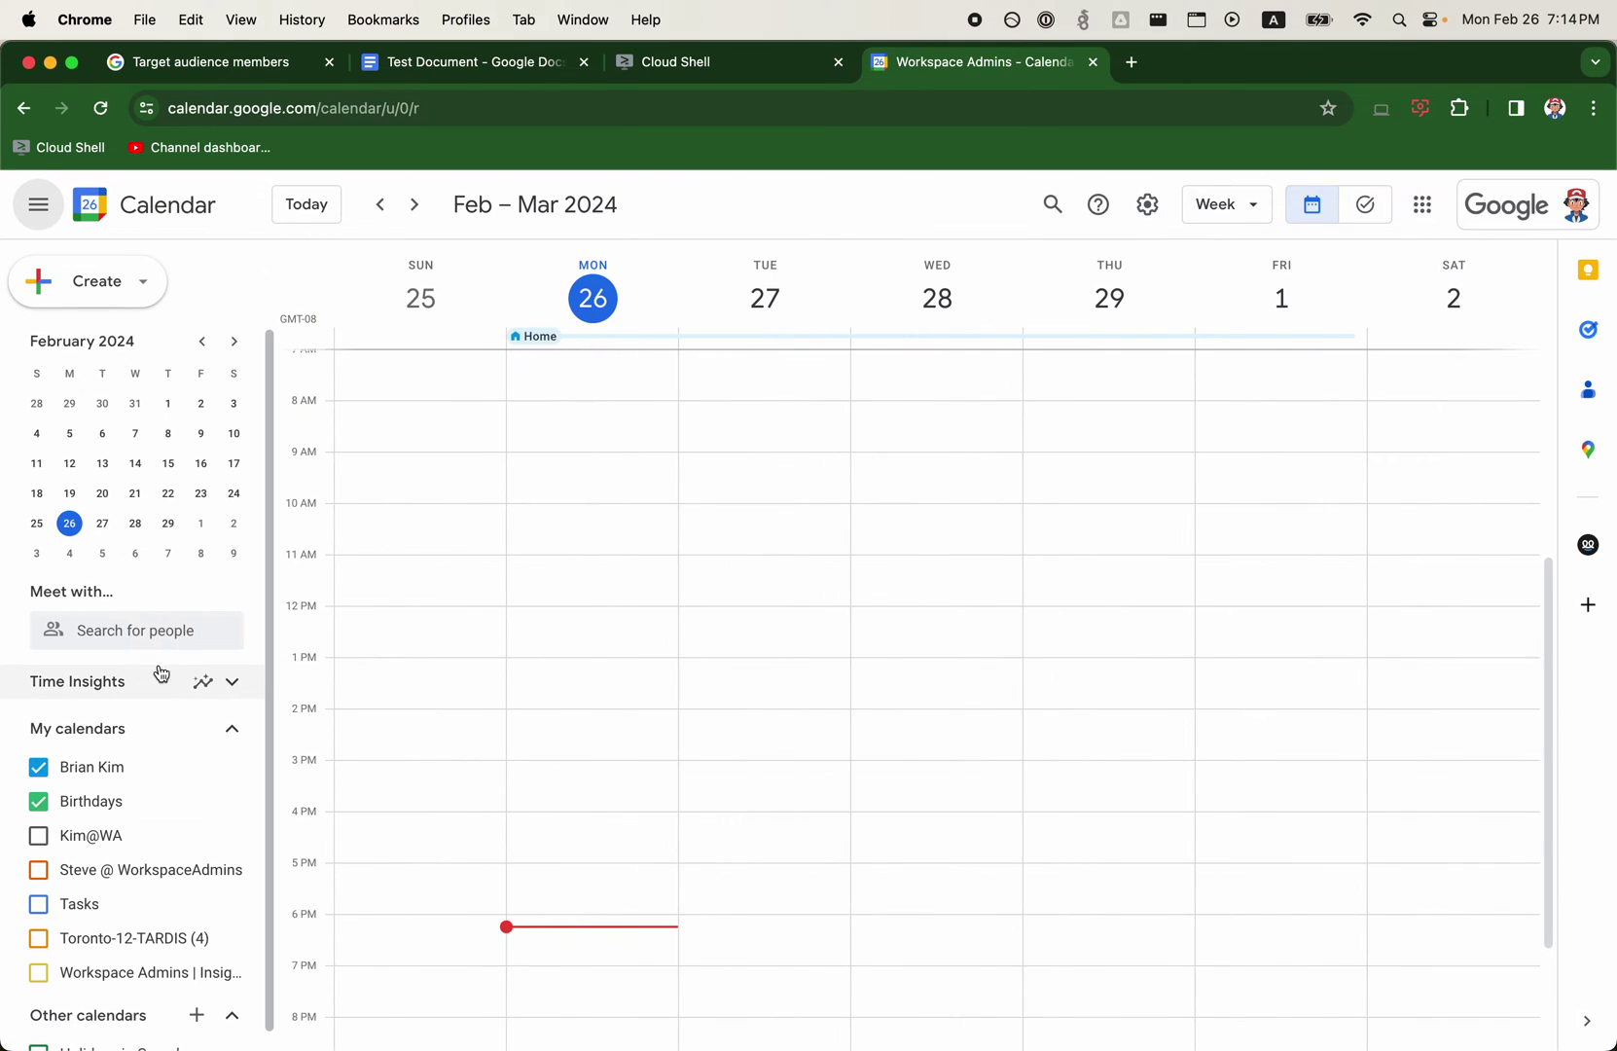
- Open the primary calendar's settings and sharing page and review its access permissions and shared people or groups
left_click(230, 767)
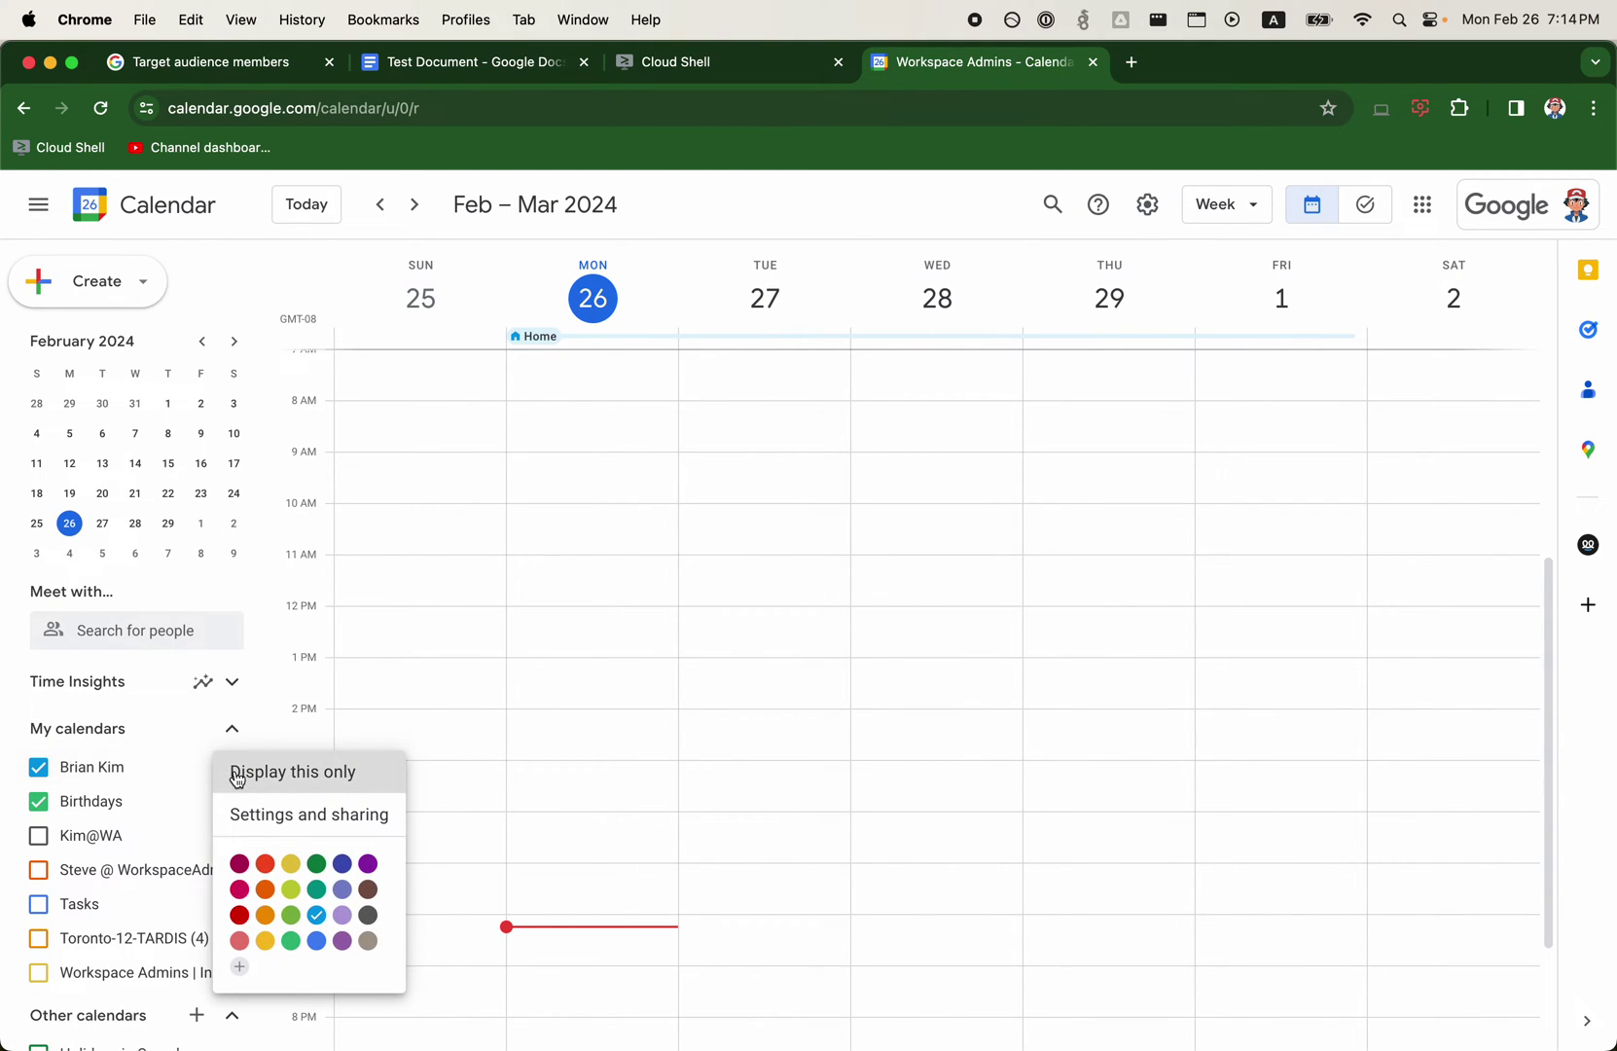
left_click(321, 815)
scroll(920, 544, "down", 5)
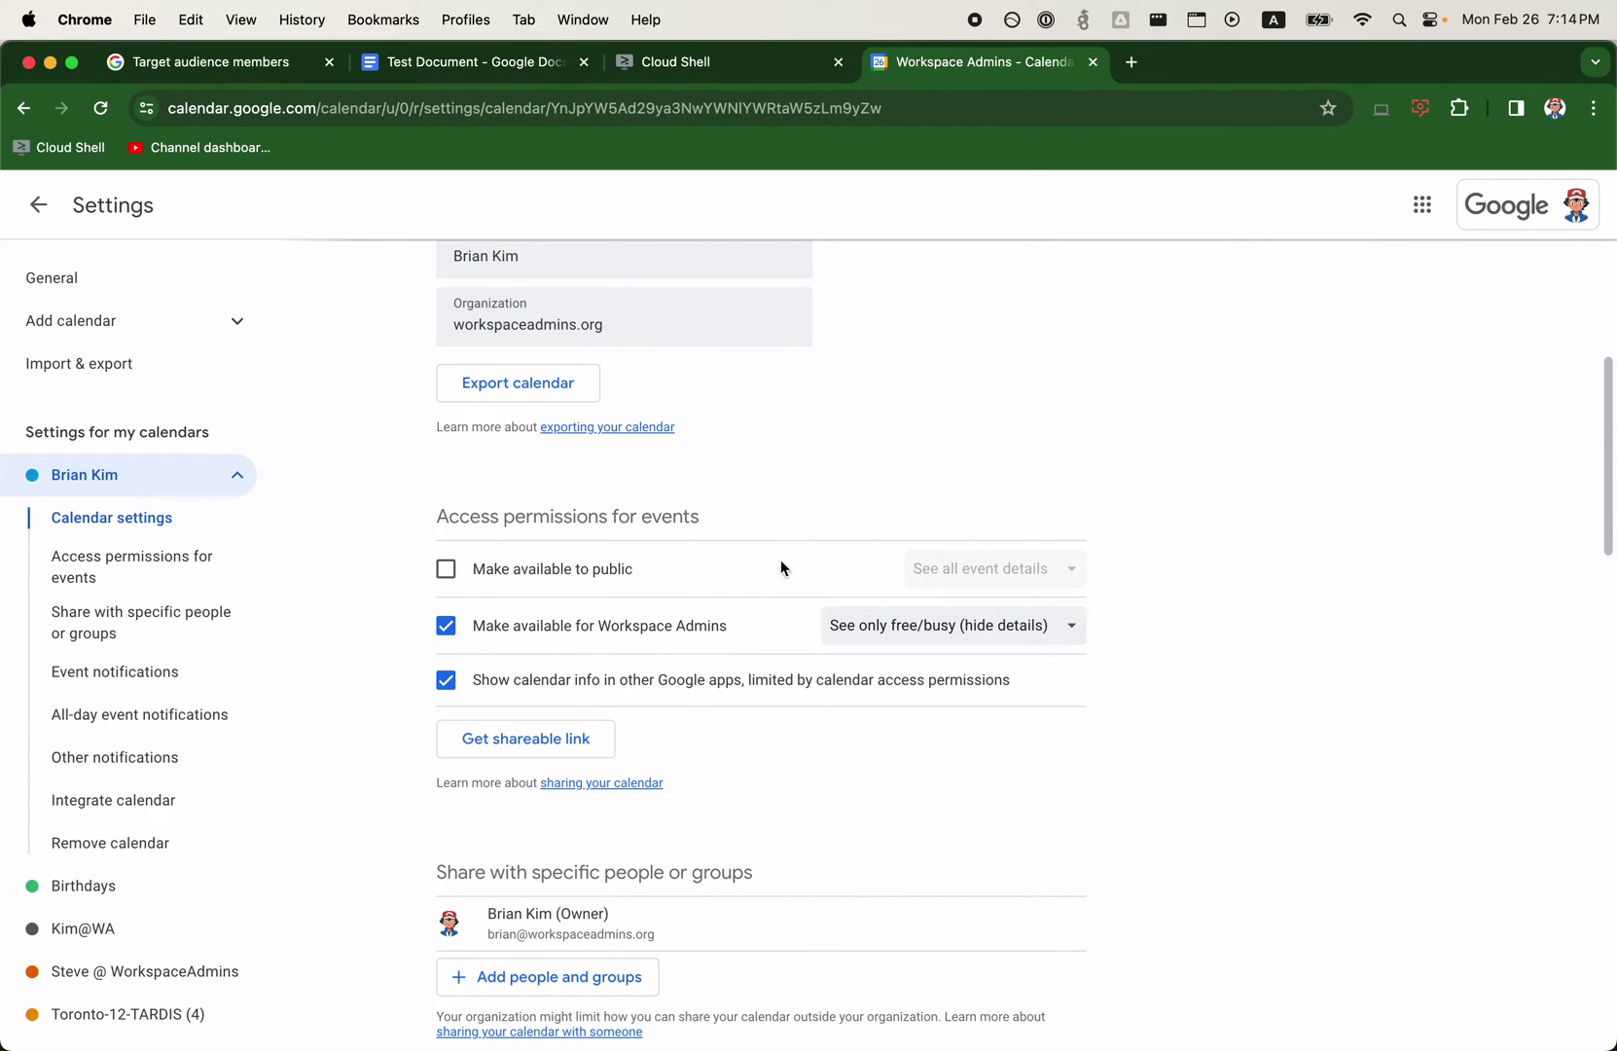
scroll(800, 600, "down", 1)
scroll(799, 600, "down", 1)
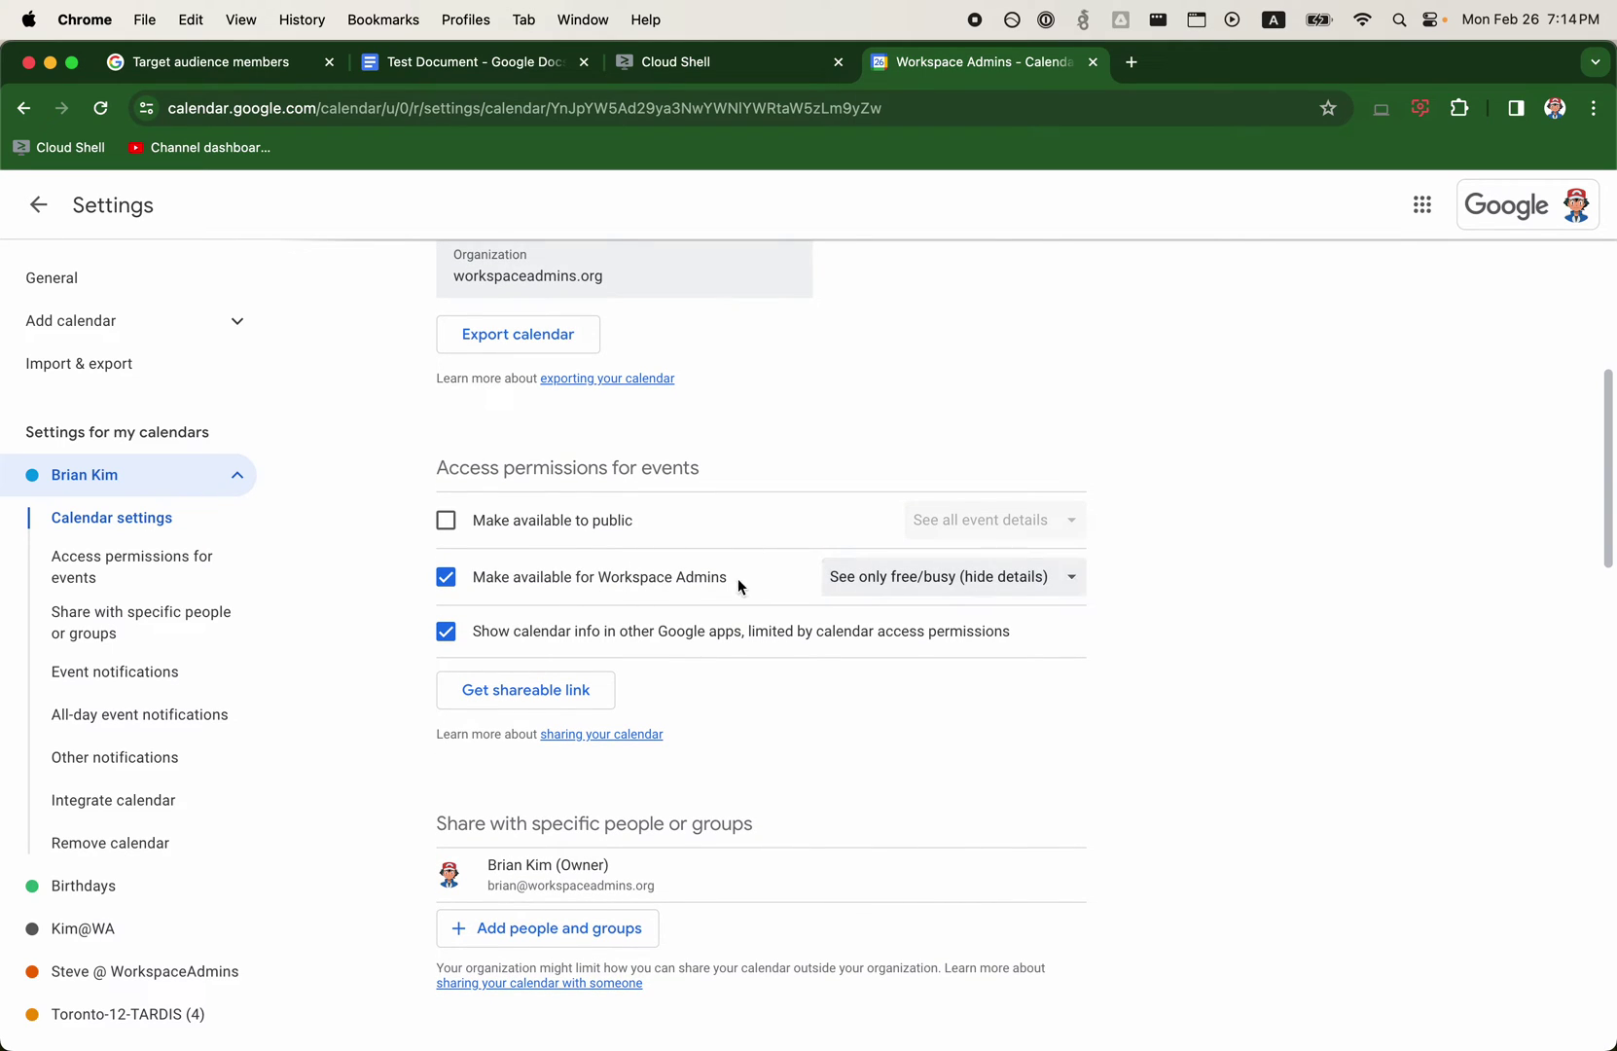
scroll(1111, 602, "down", 3)
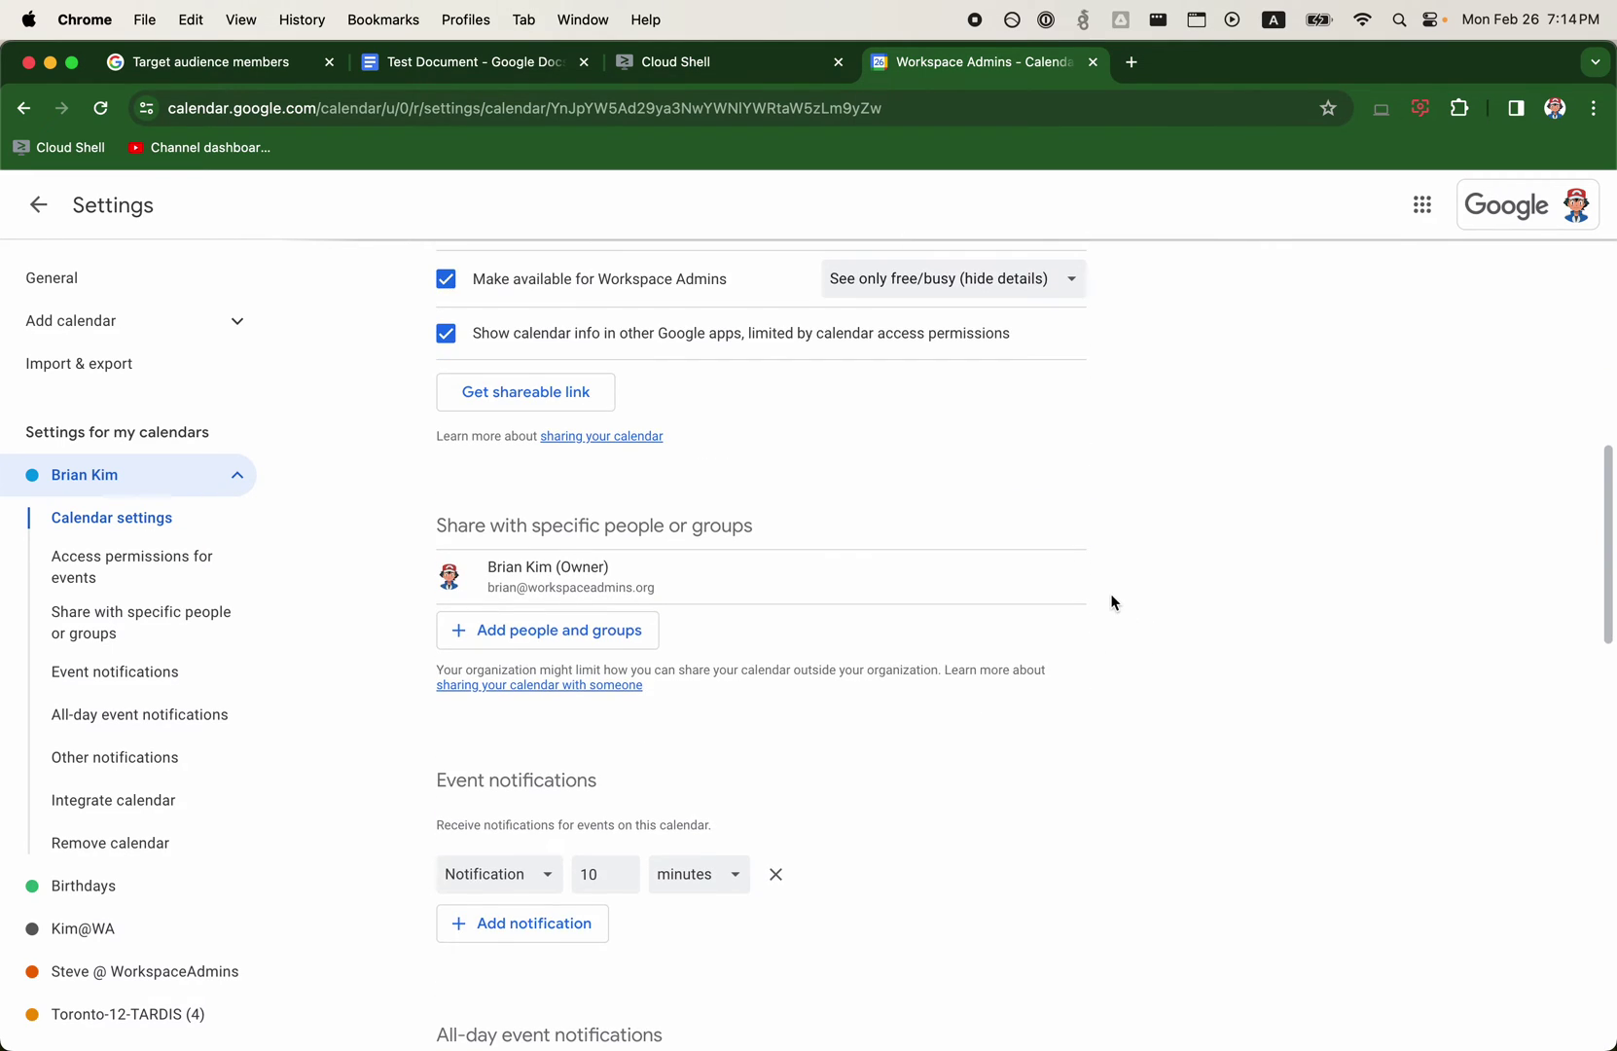
scroll(1112, 600, "up", 5)
- Switch to Cloud Shell, run GAM's show calendaracls command for the user, and review the ACLs of all calendars
left_click(748, 66)
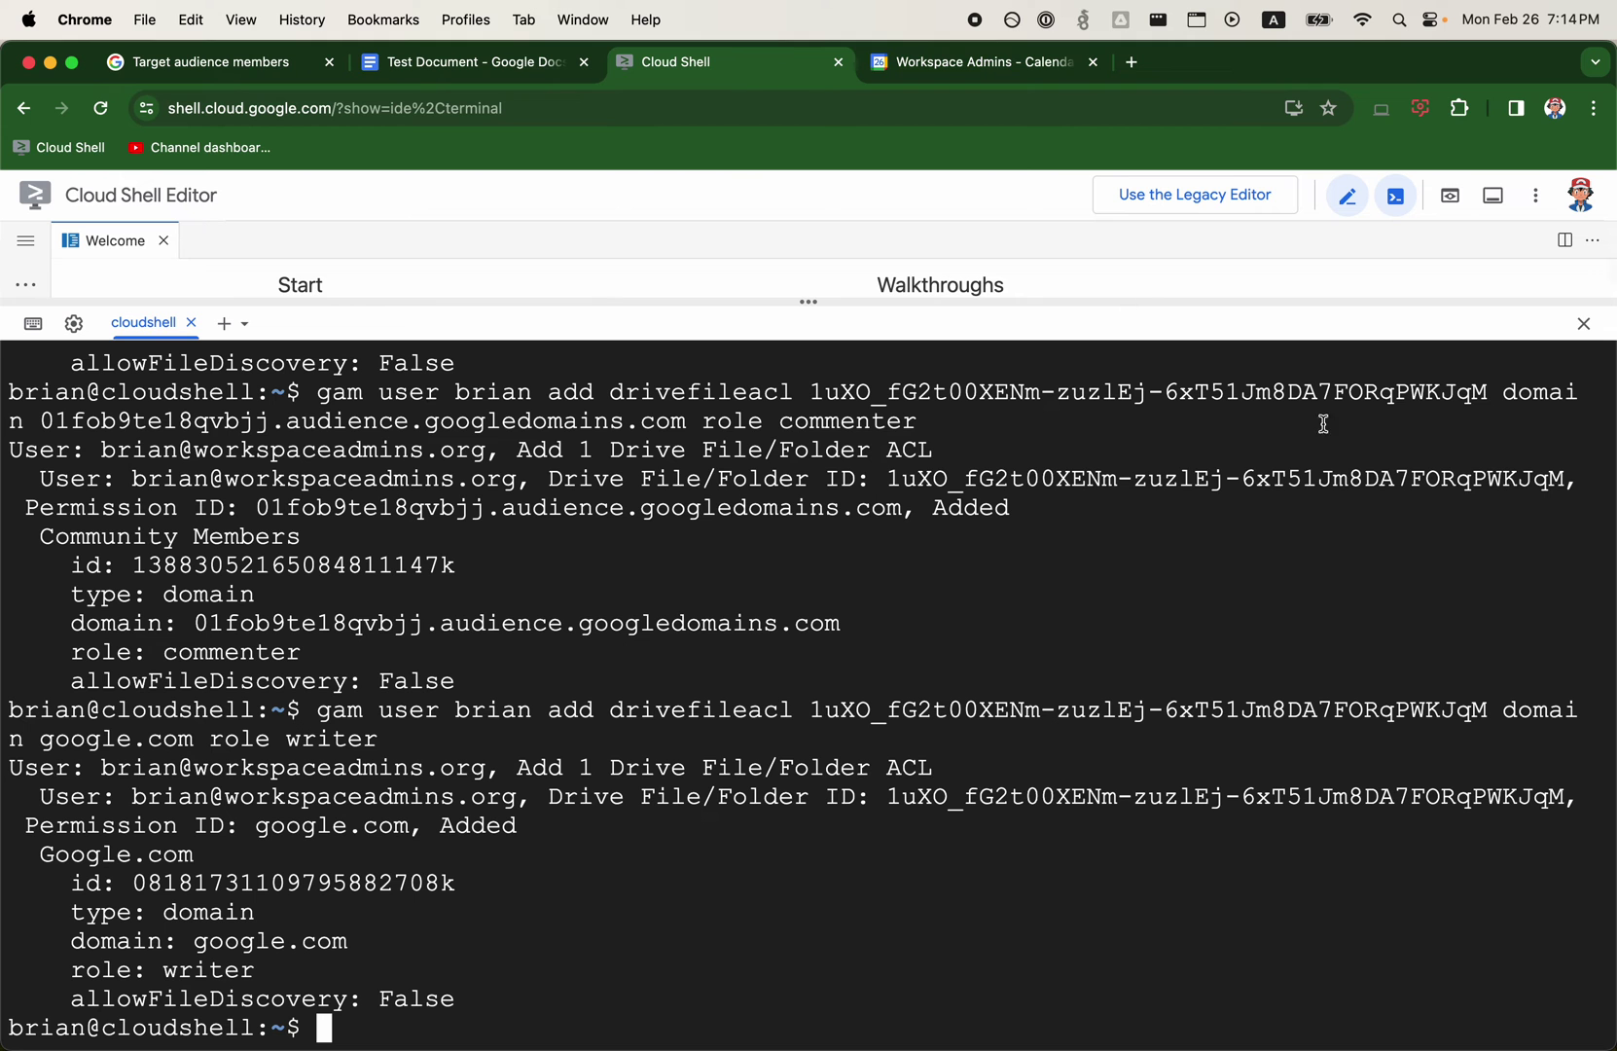
type("gam user ")
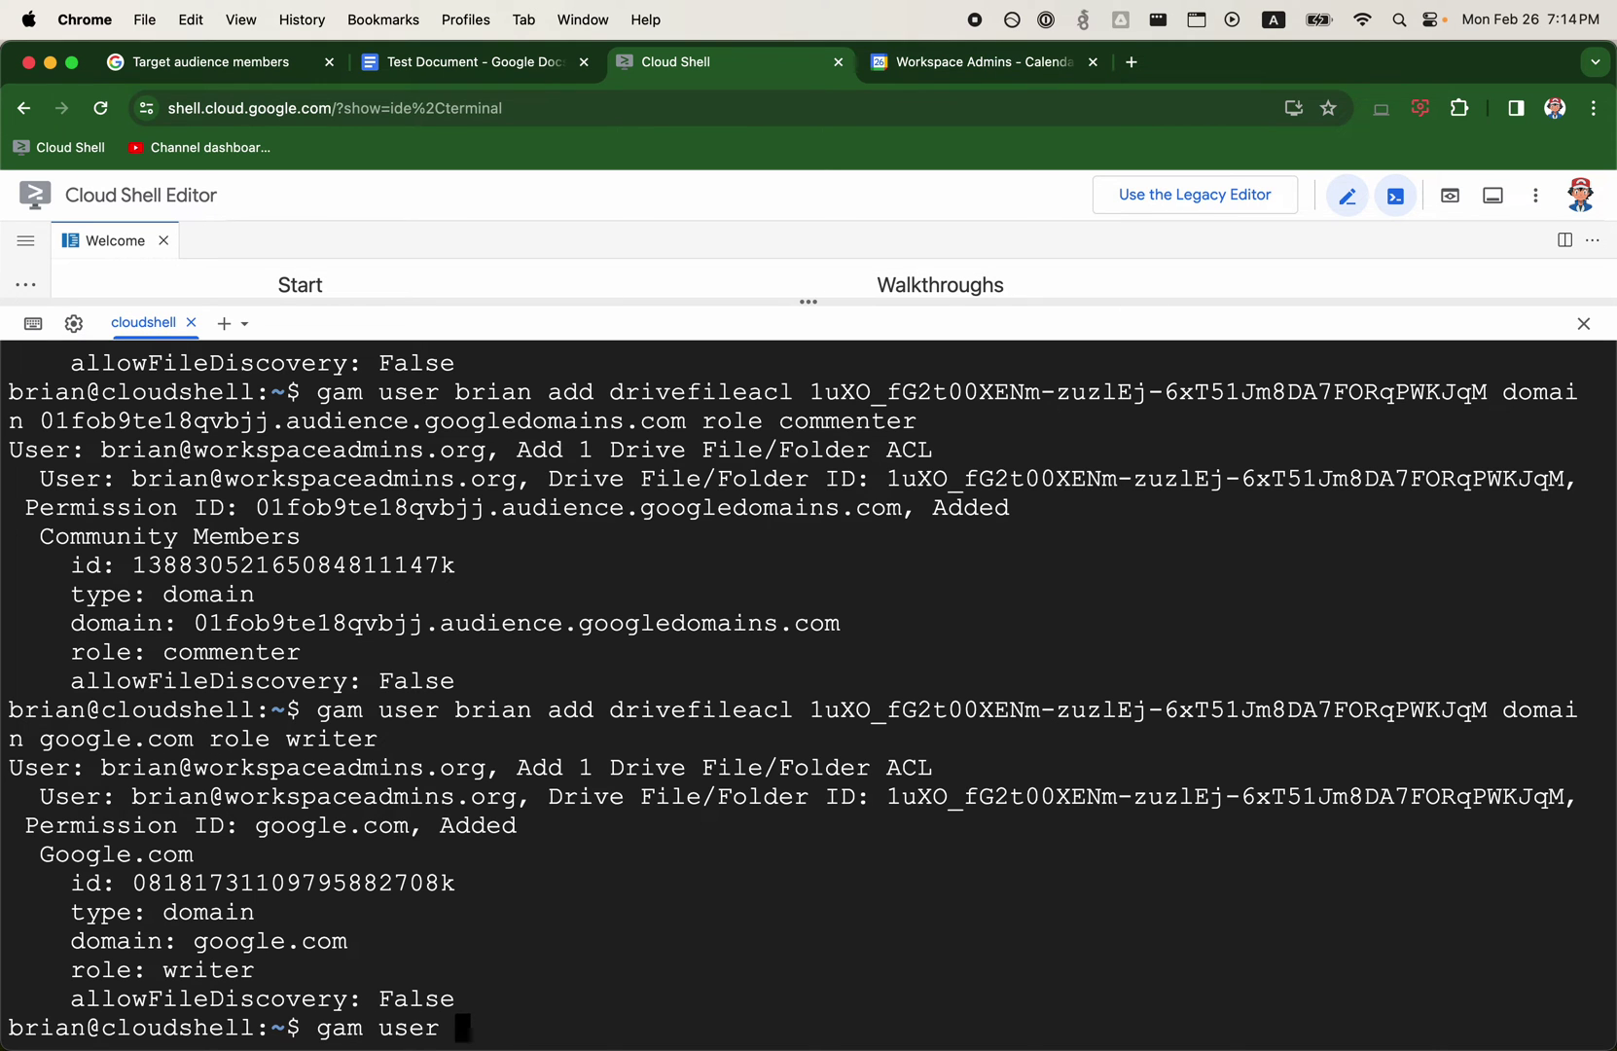
type("brian s")
type("how calendaracls")
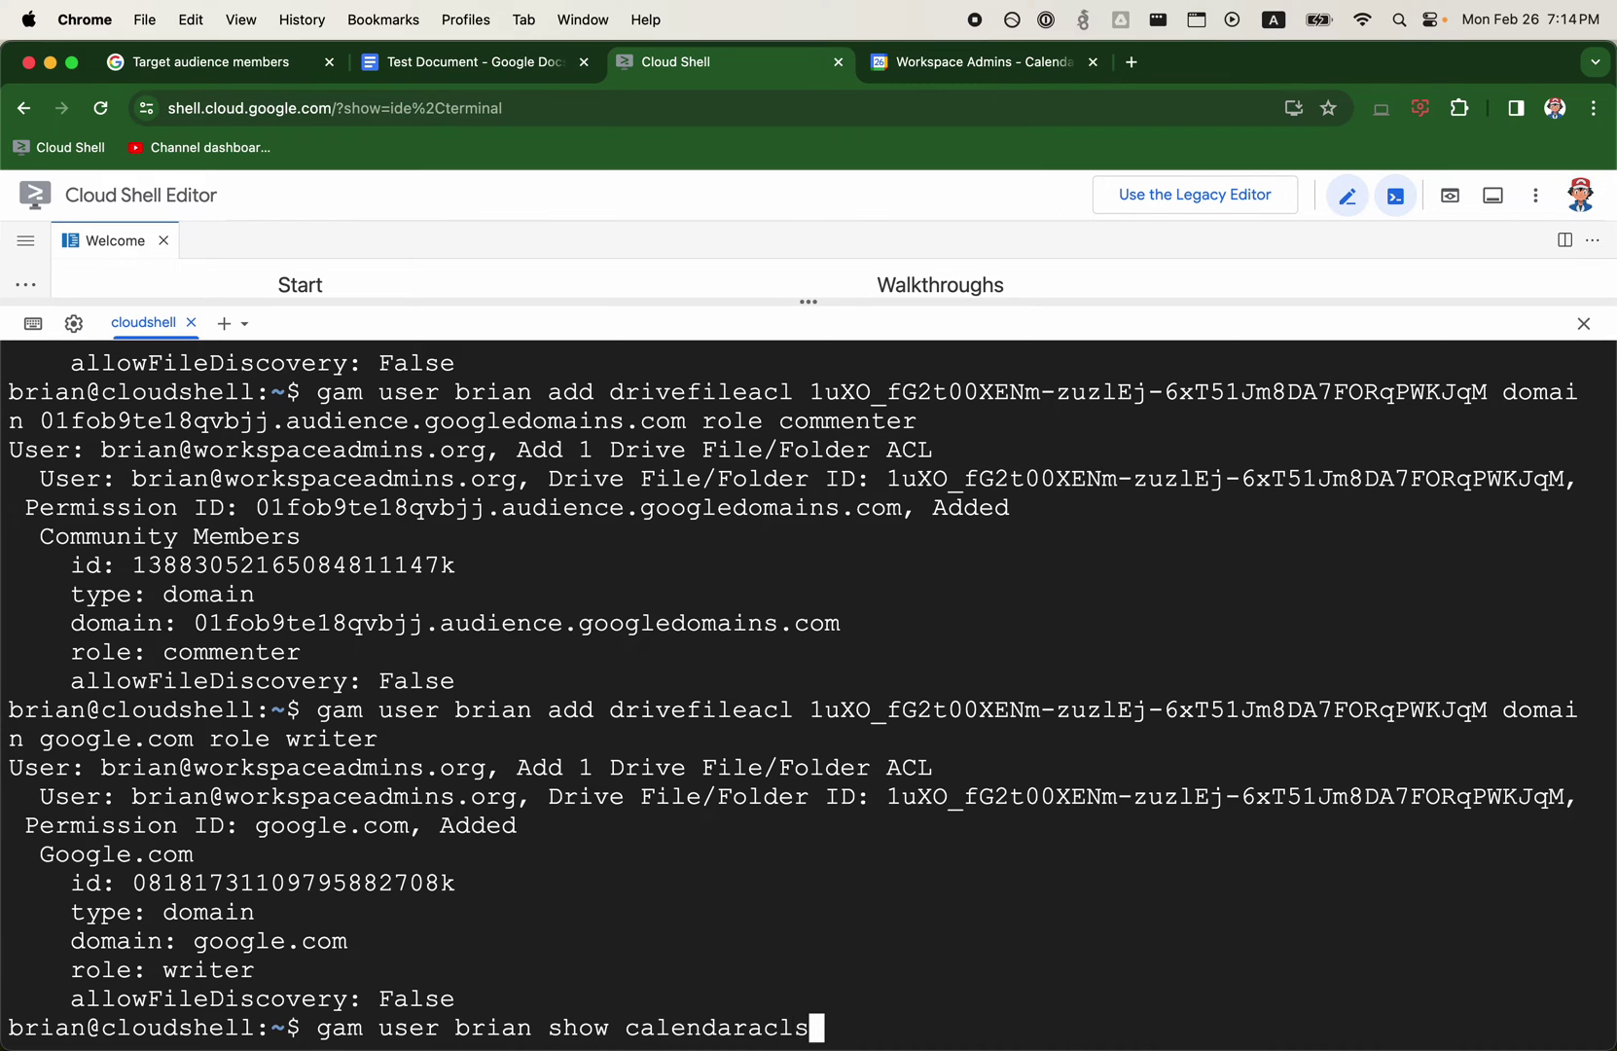
key("Return")
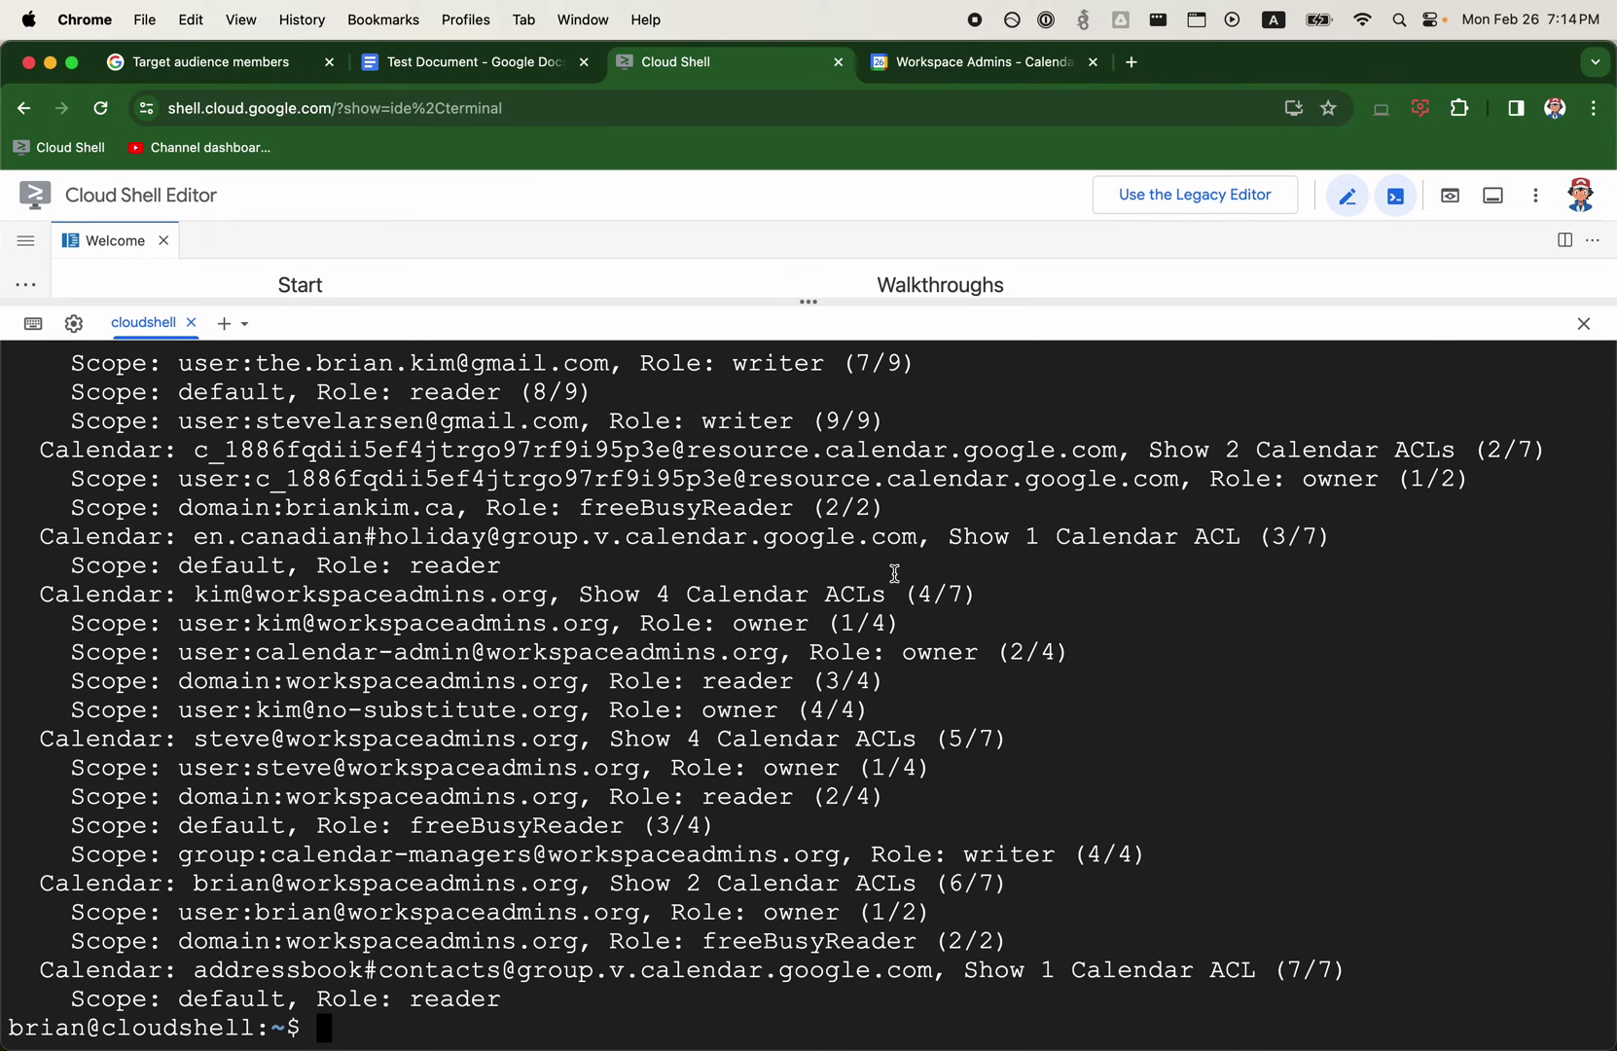
scroll(893, 639, "up", 5)
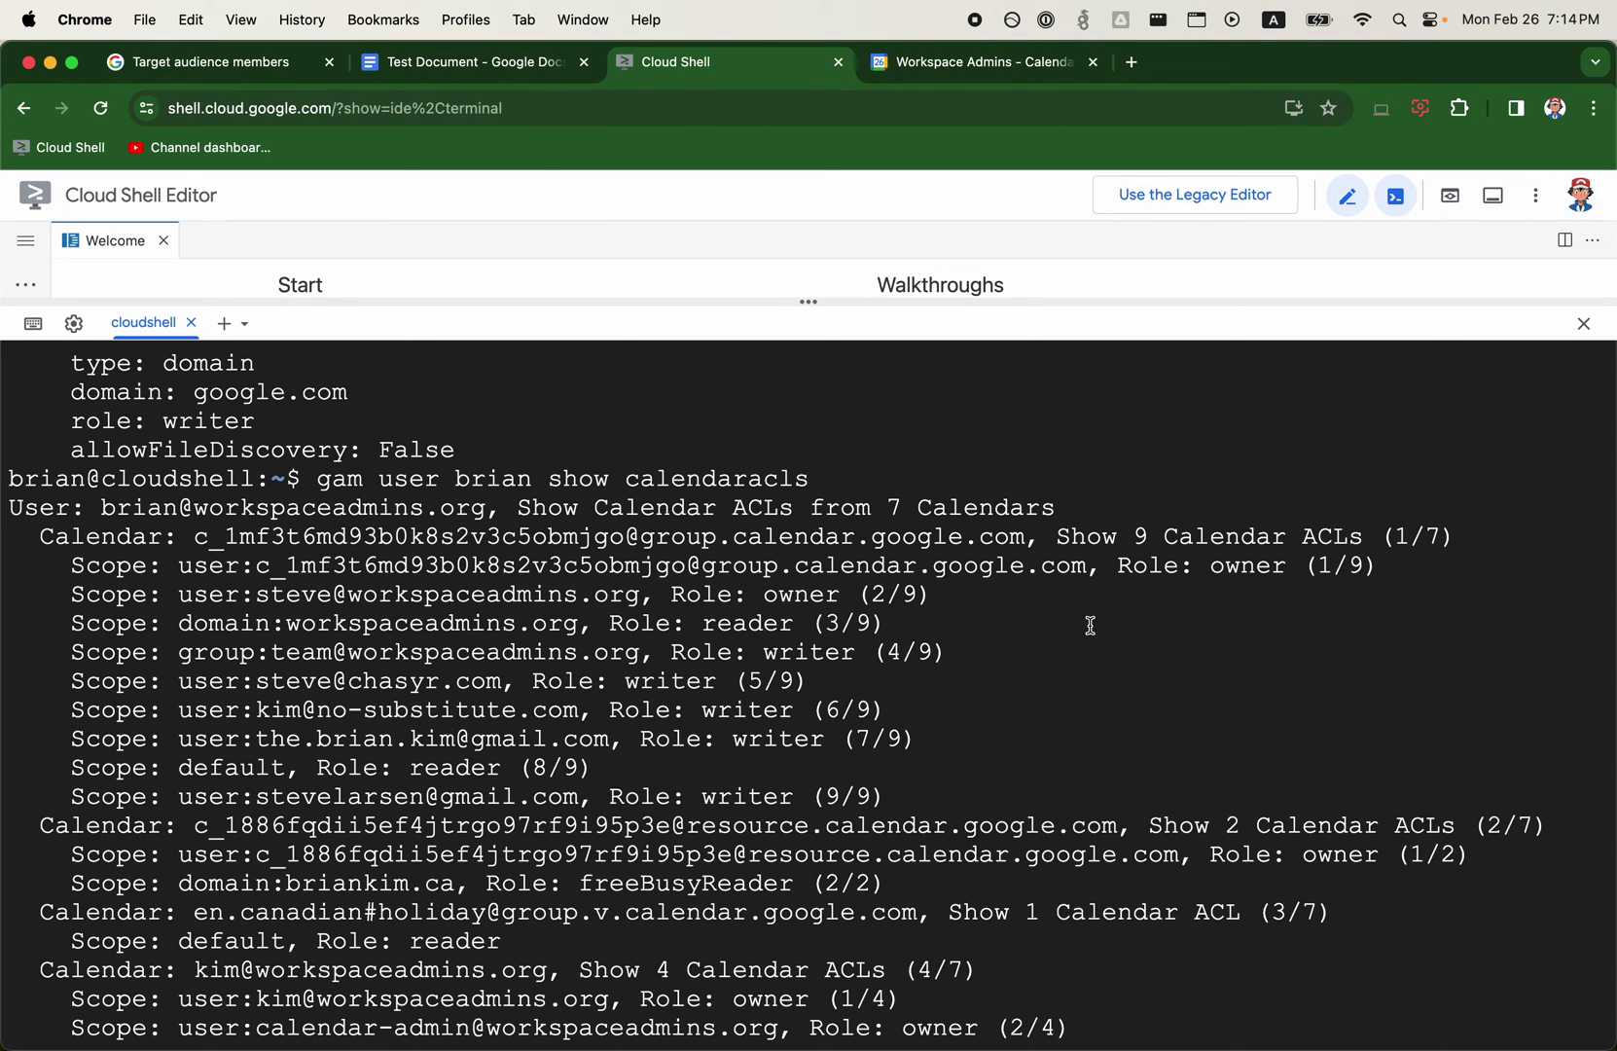
scroll(938, 585, "down", 5)
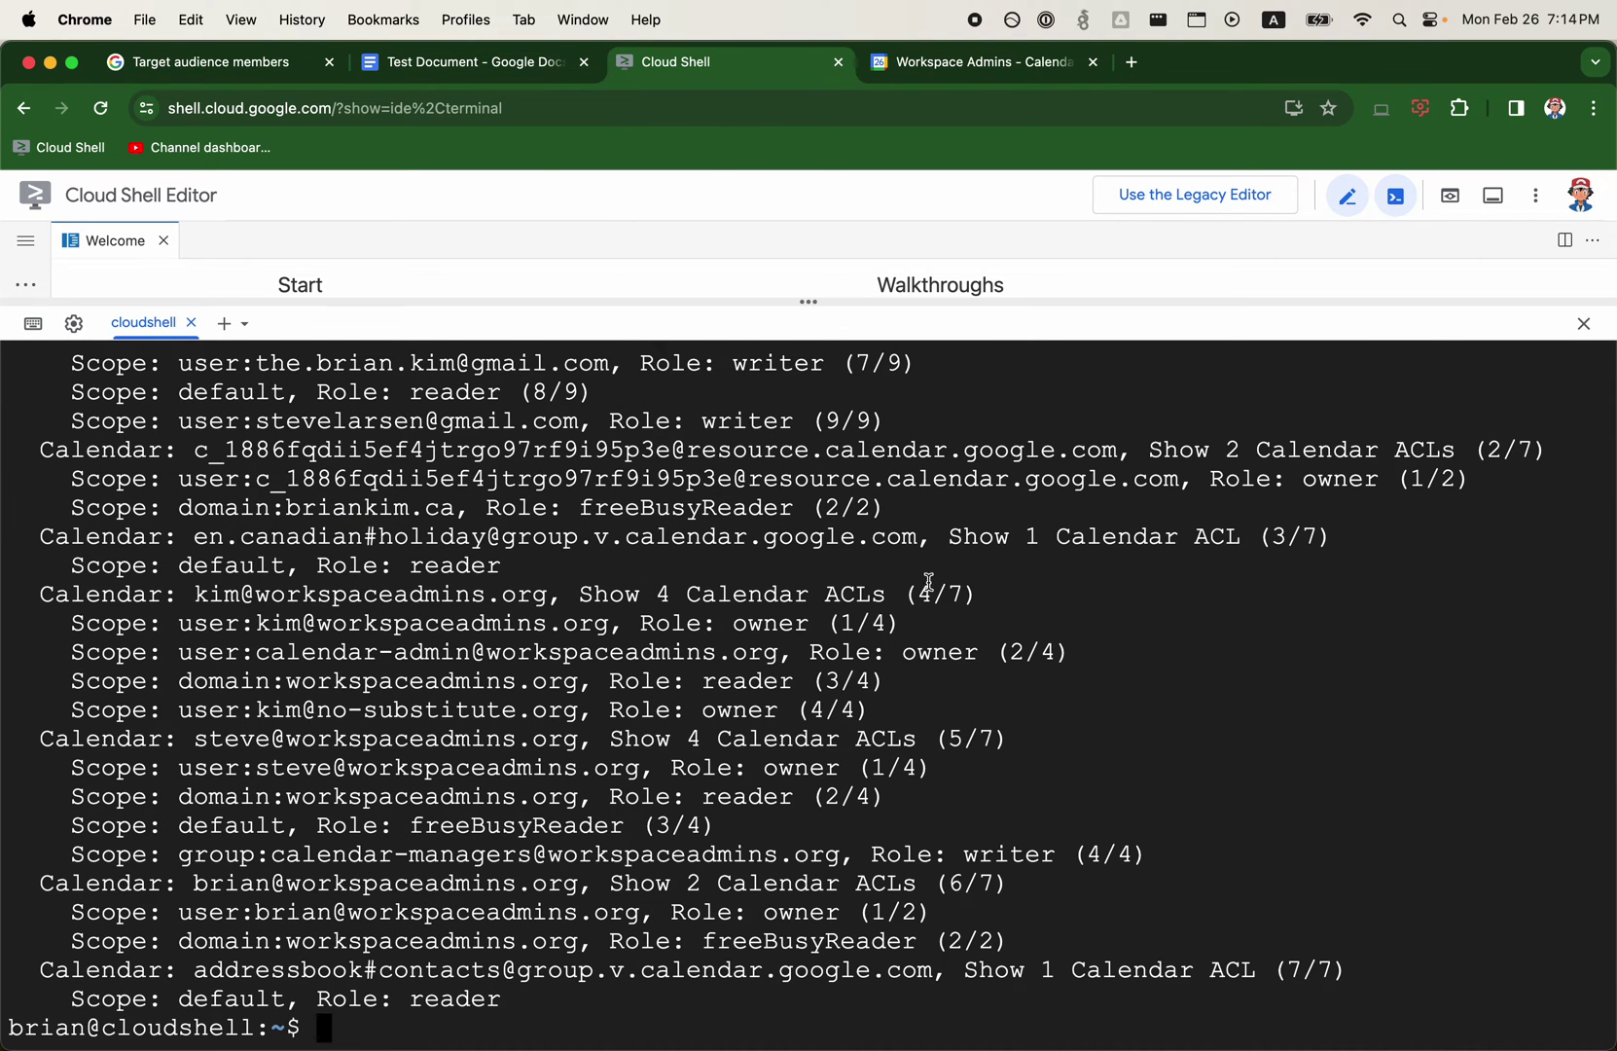
- Rerun GAM's show calendaracls command for the same user, limited to the primary calendar
left_click(929, 61)
left_click(807, 76)
key("Up")
type("primary")
key("Return")
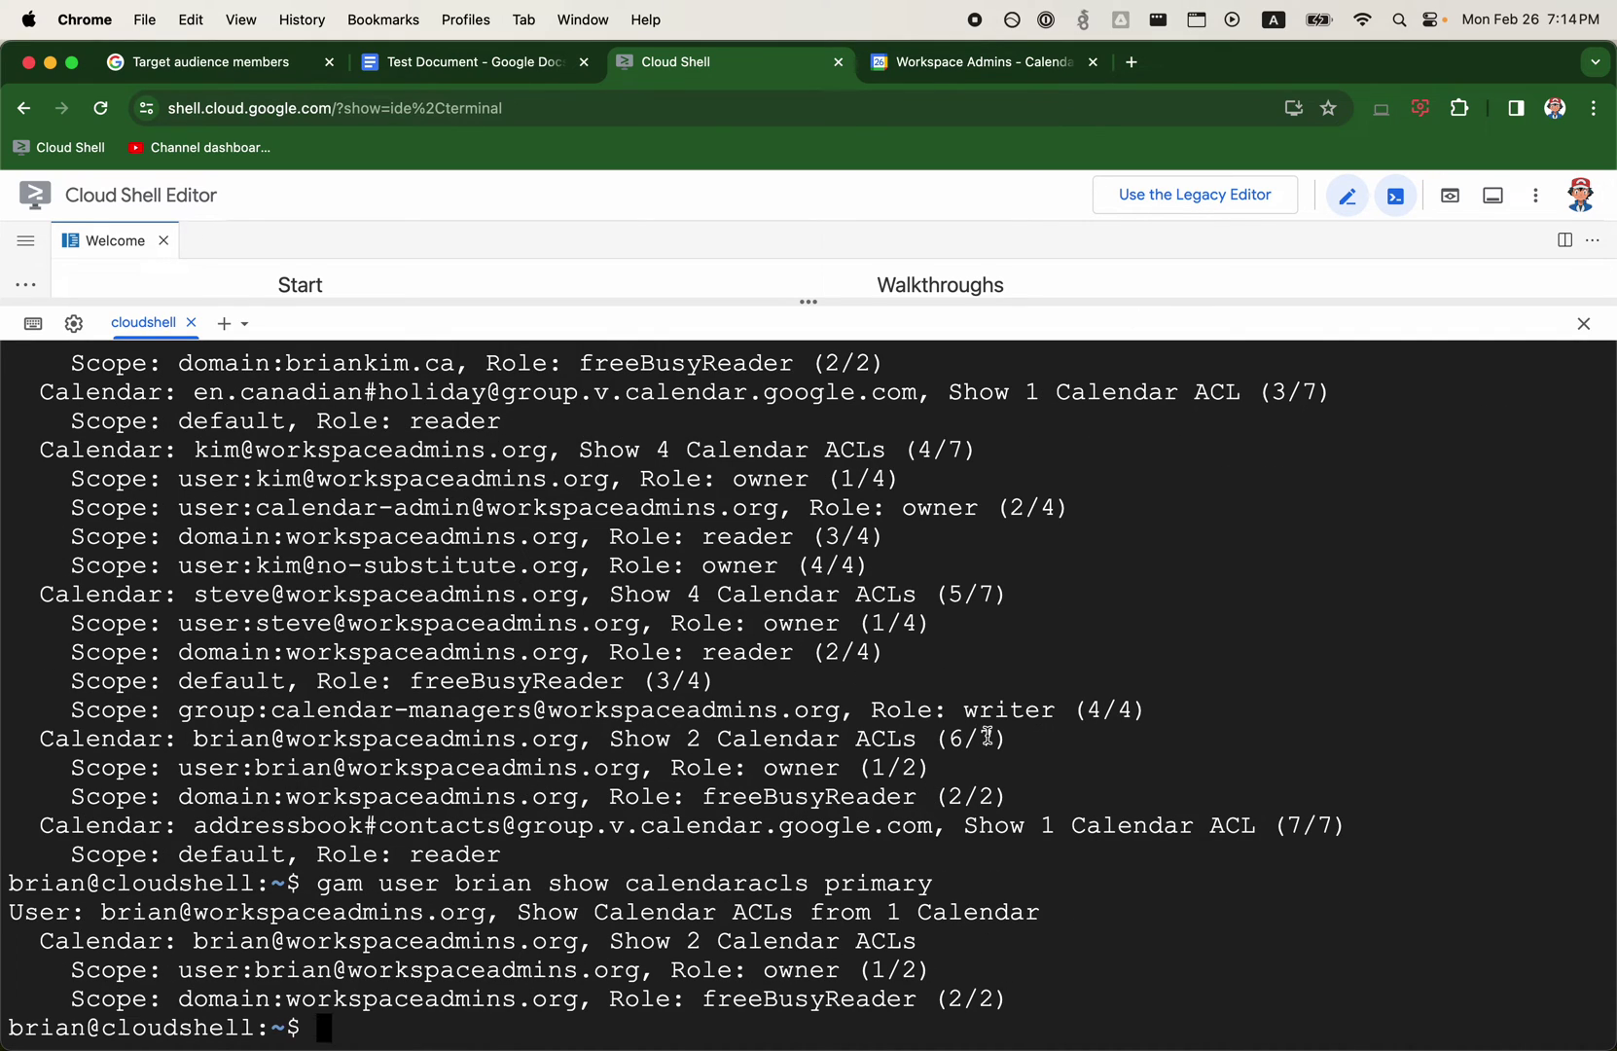
- Clear the terminal and run show calendaracls primary again for the same user
type("clear")
key("Return")
key("Up")
key("Up")
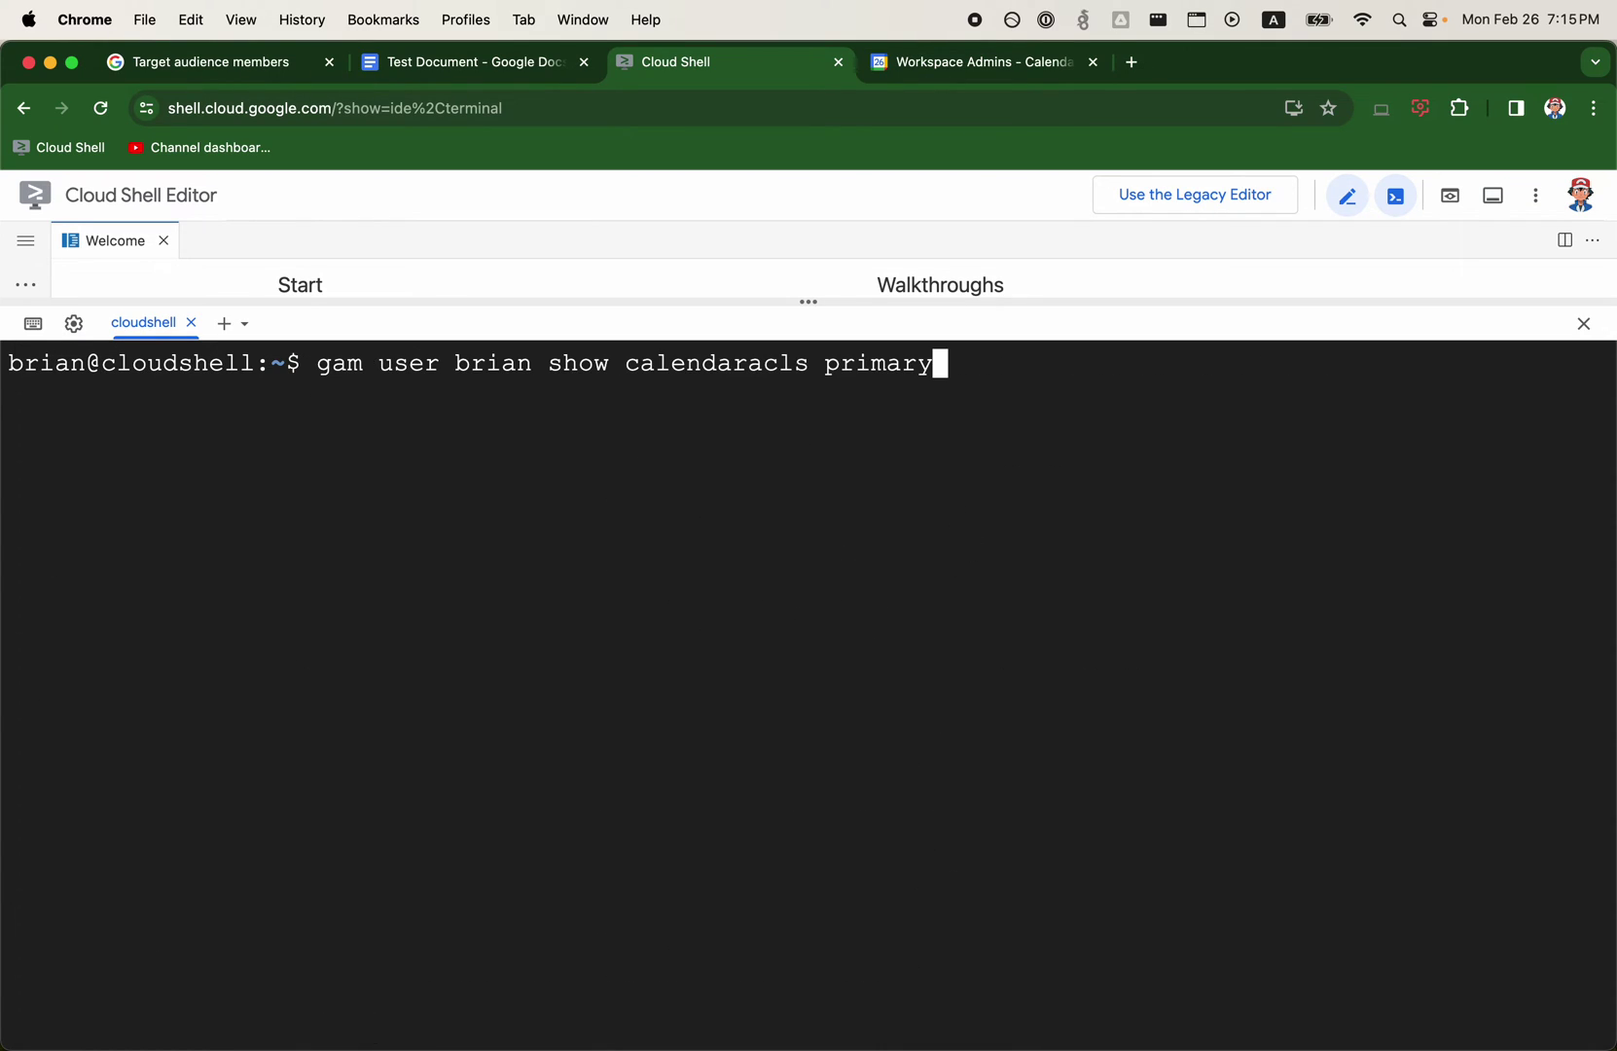
key("Return")
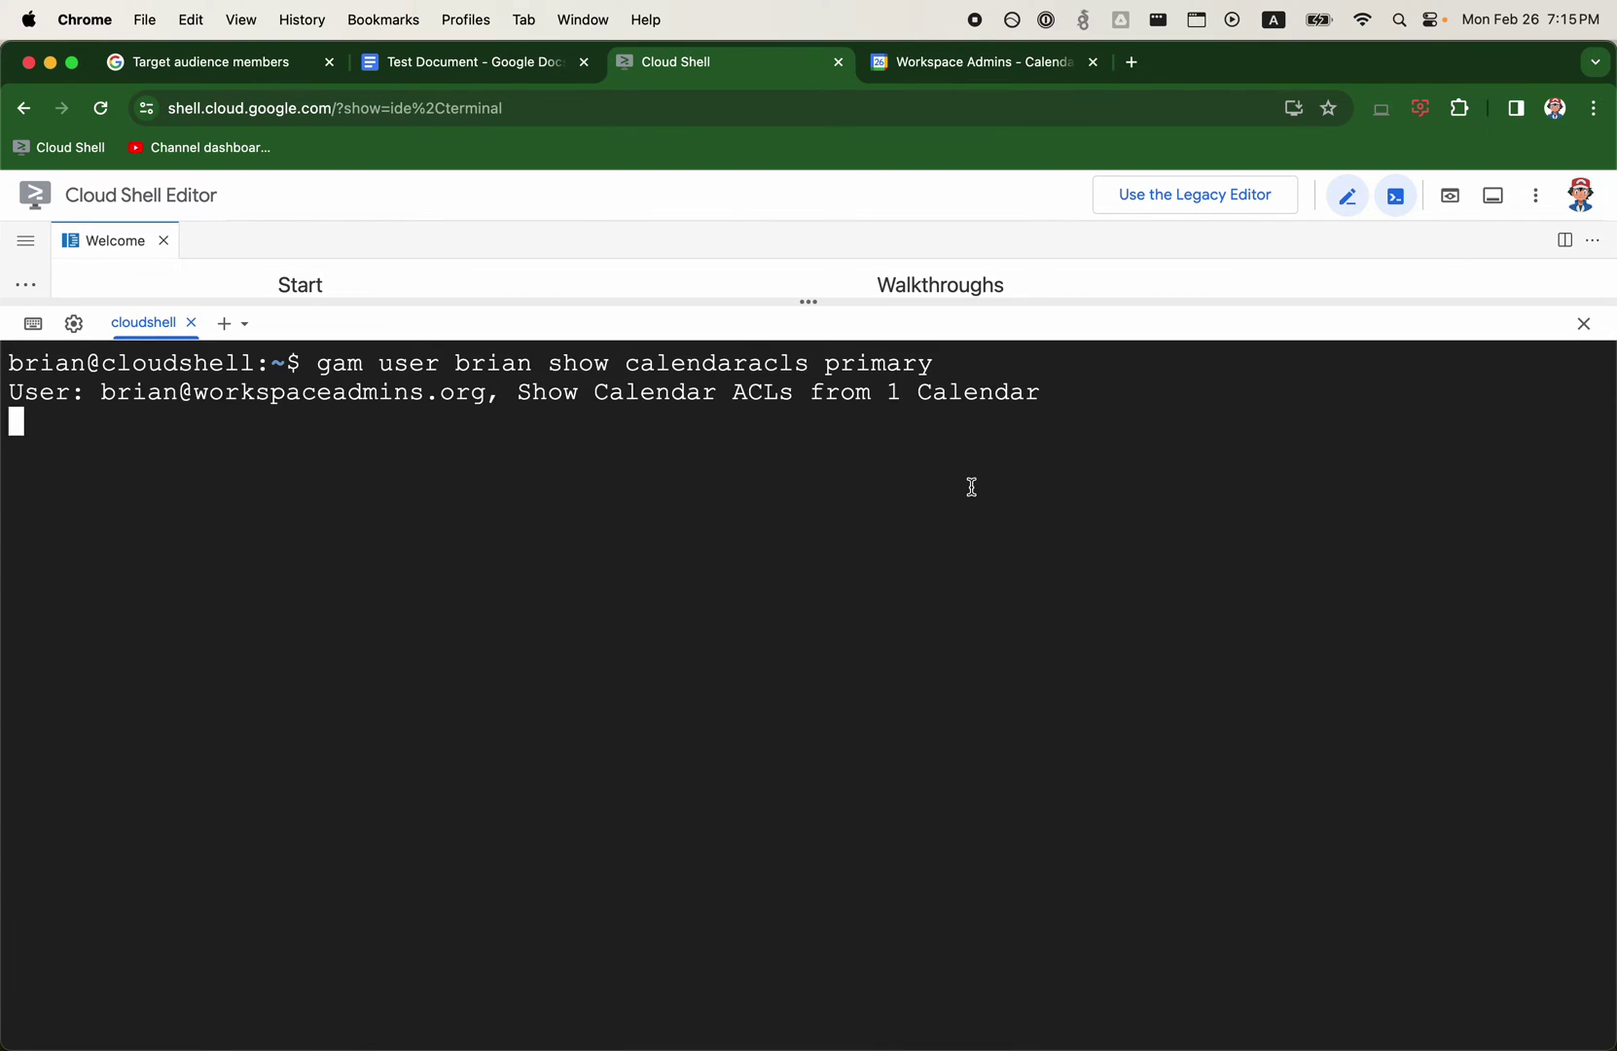
- Rework the recalled command into add calendaracls primary domain: for the same user, leaving the domain value blank
key("Up")
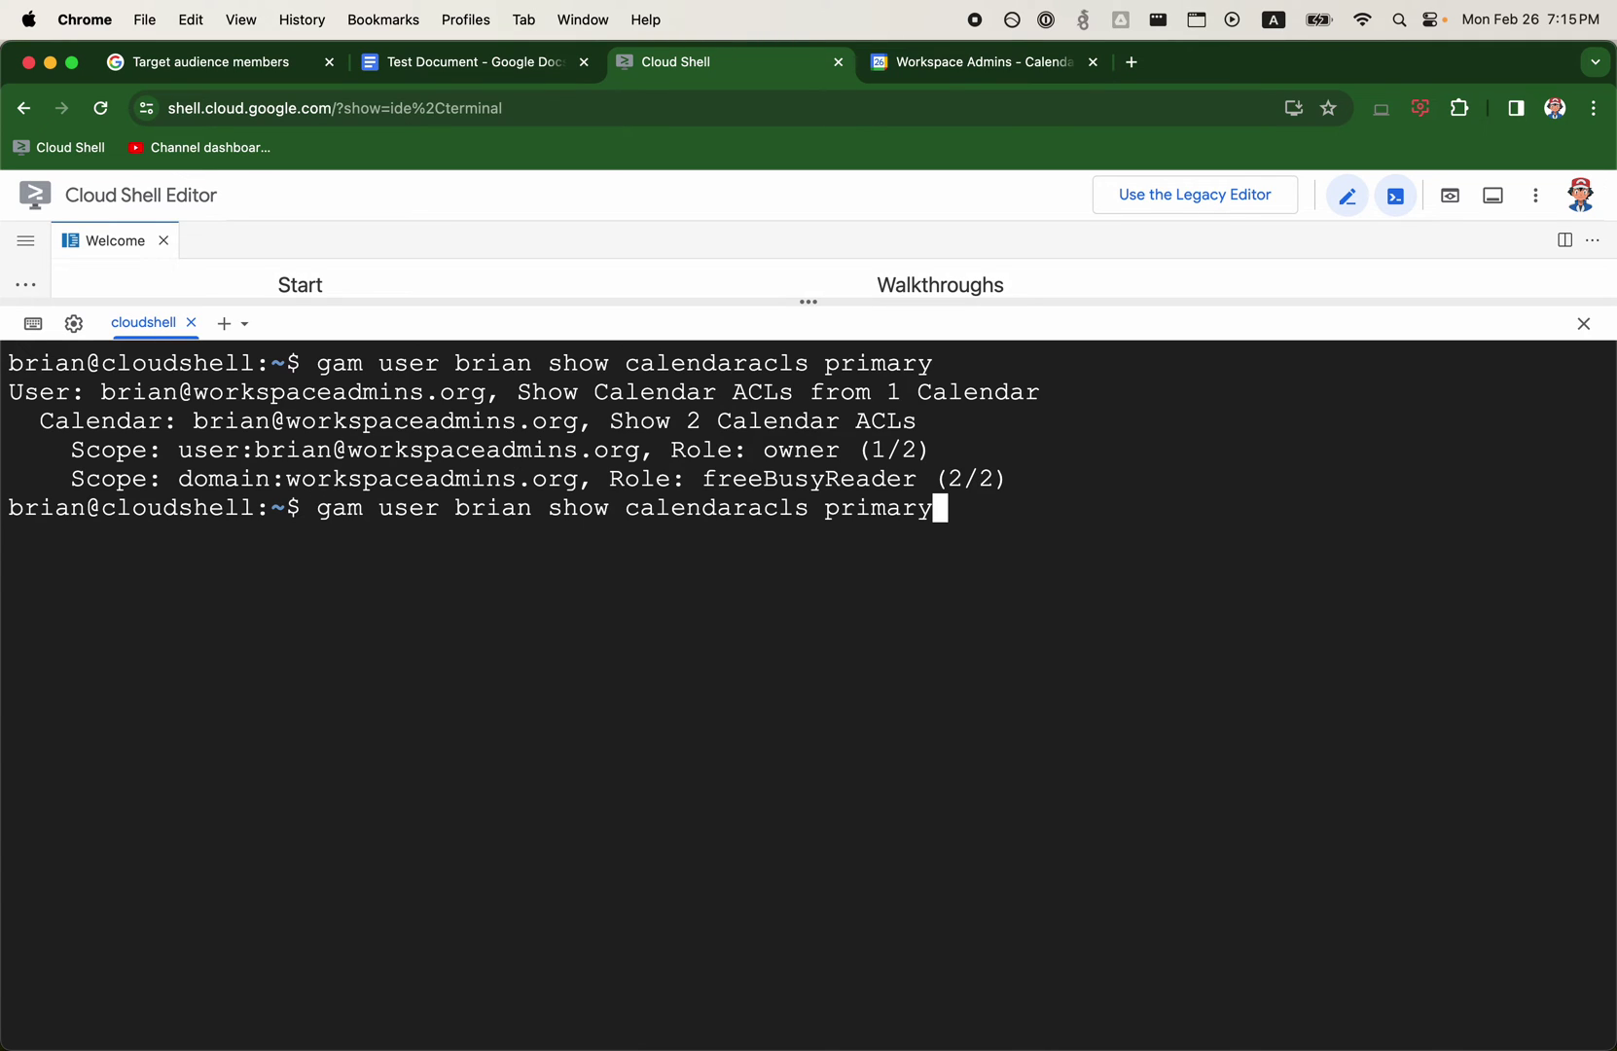
key("BackSpace")
key("BackSpace")
key("BackSpace")
key("BackSpace")
key("BackSpace")
key("BackSpace")
key("BackSpace")
key("BackSpace")
key("BackSpace")
key("BackSpace")
key("BackSpace")
key("BackSpace")
key("BackSpace")
key("BackSpace")
key("BackSpace")
key("BackSpace")
key("BackSpace")
key("BackSpace")
key("BackSpace")
key("BackSpace")
key("BackSpace")
key("BackSpace")
key("BackSpace")
key("BackSpace")
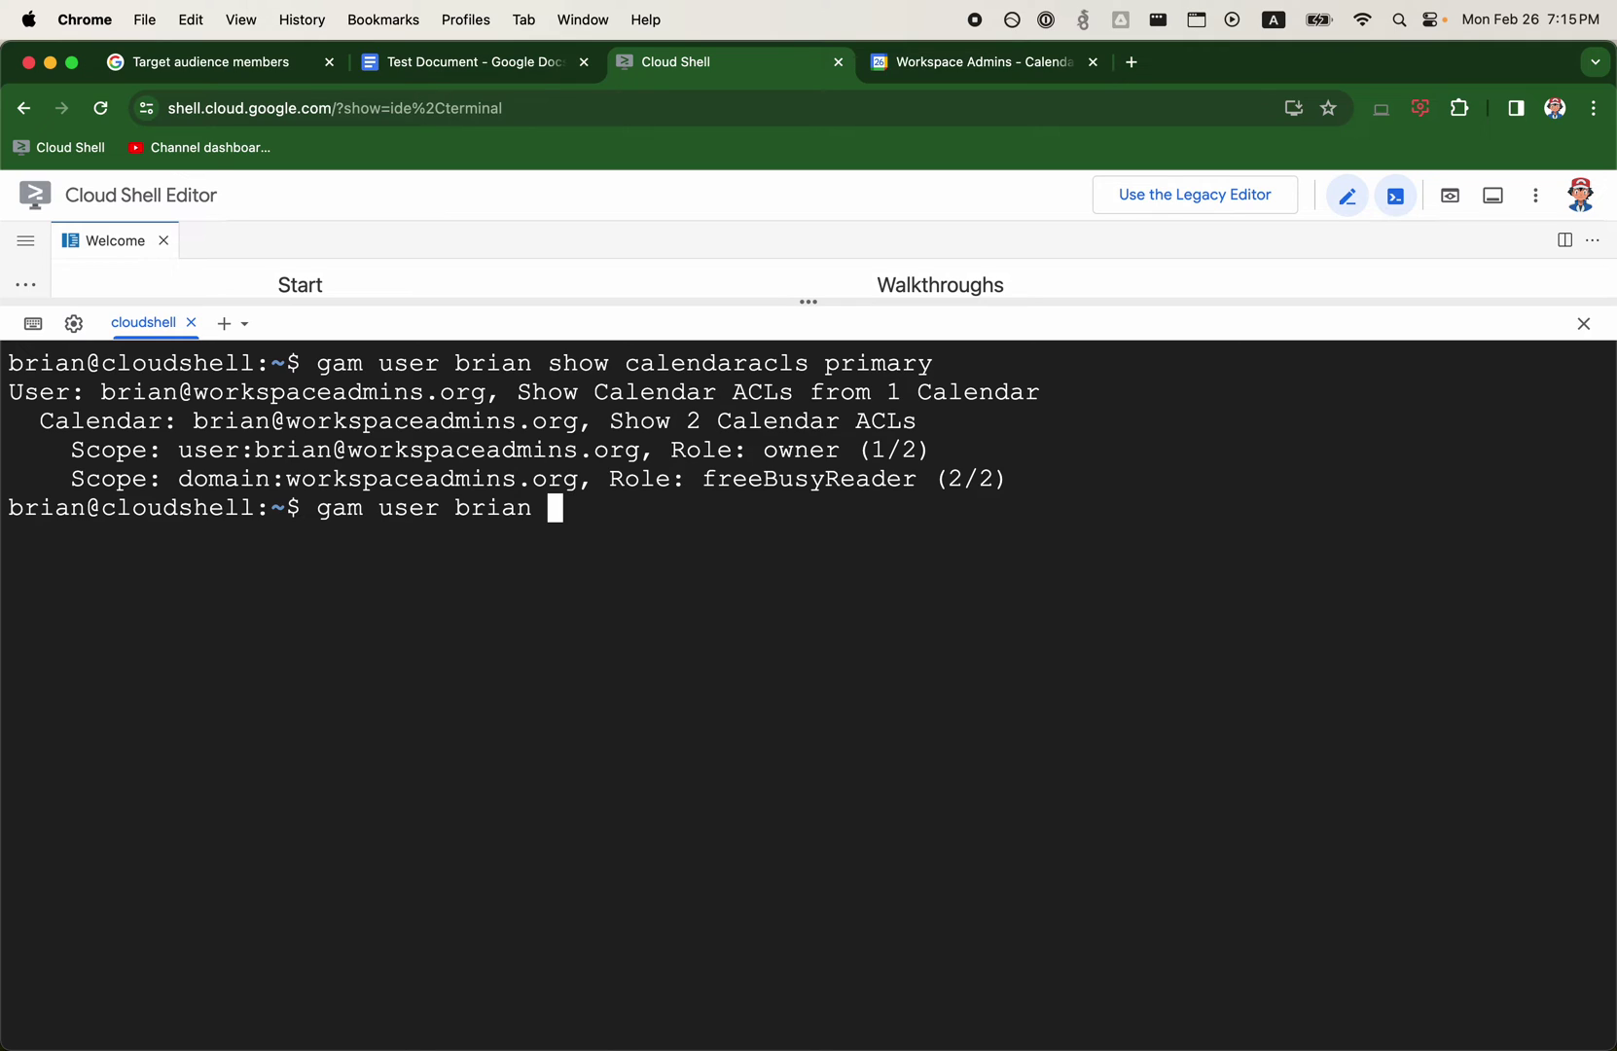
type("add calendaracsl")
key("BackSpace")
key("BackSpace")
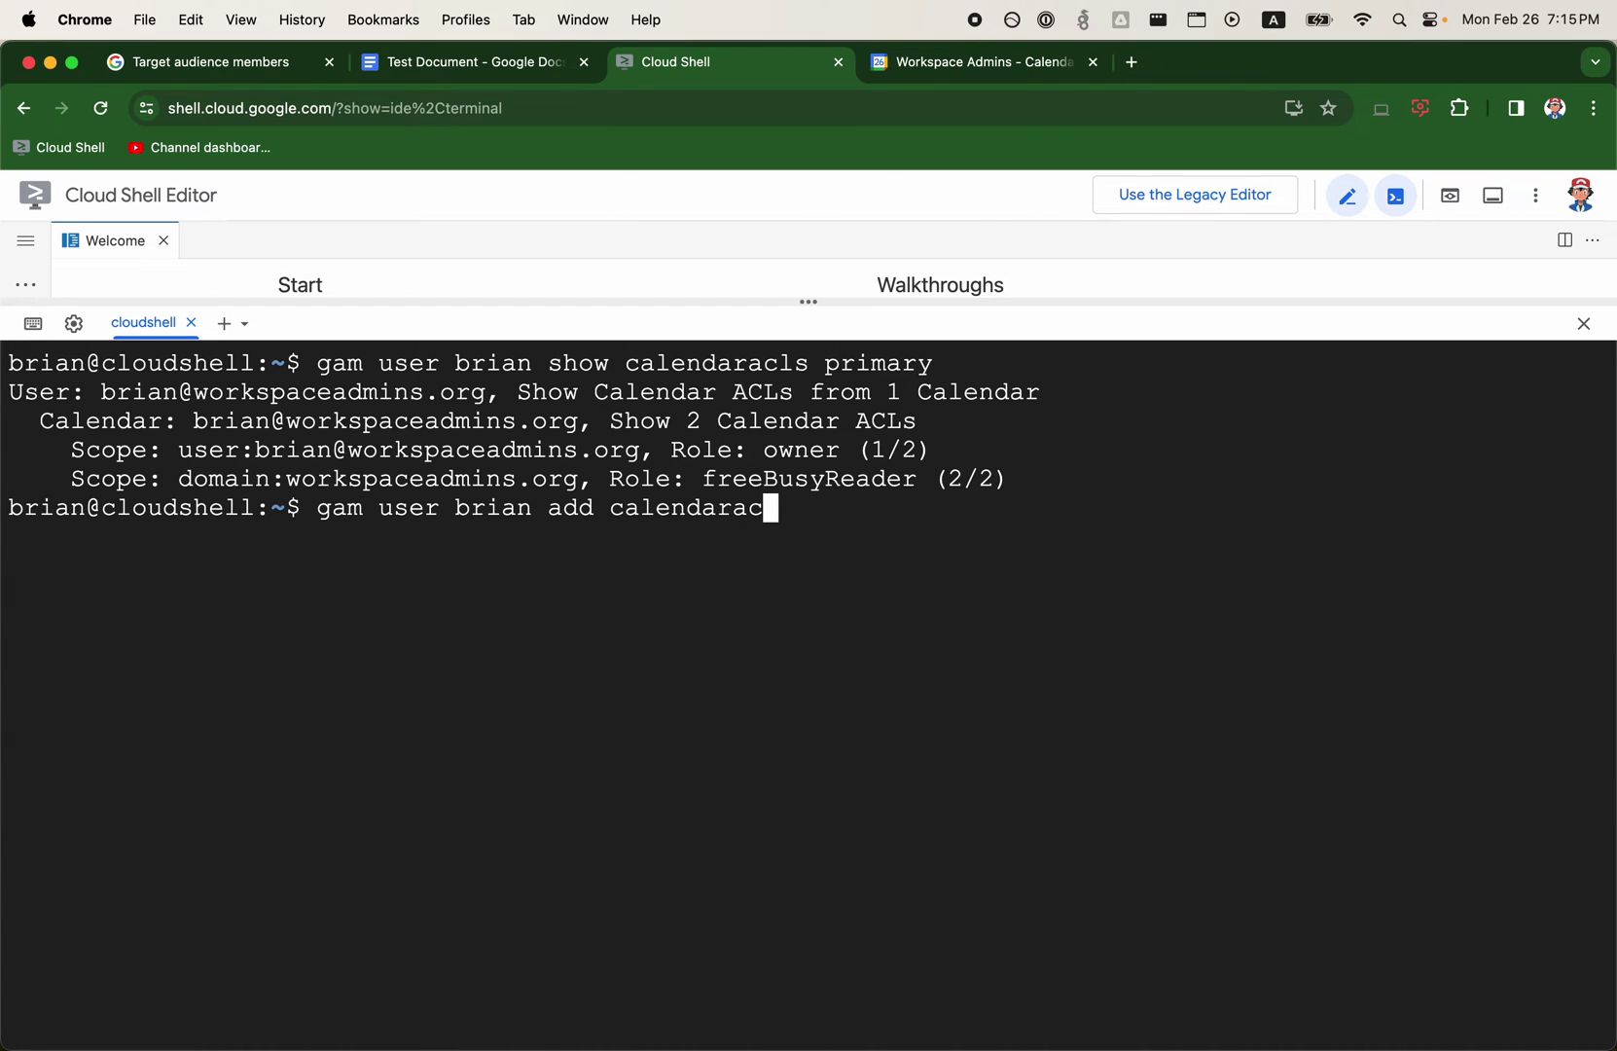
type("ls primary ")
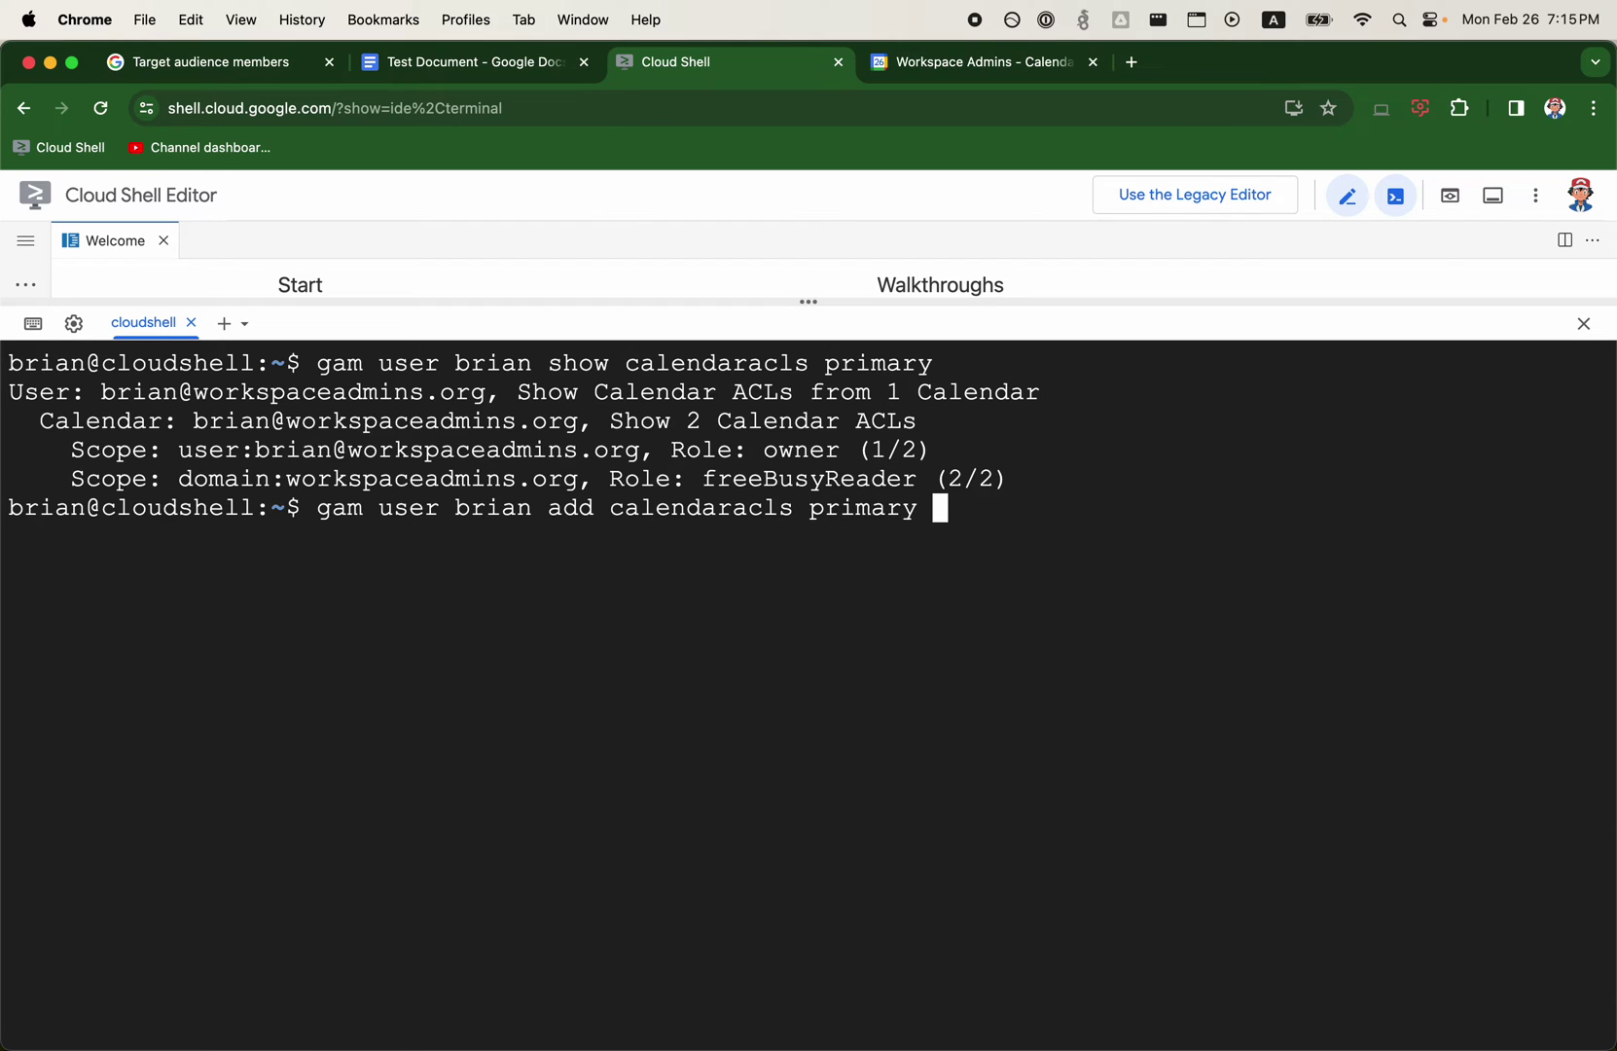
type("s")
key("BackSpace")
type("domain:")
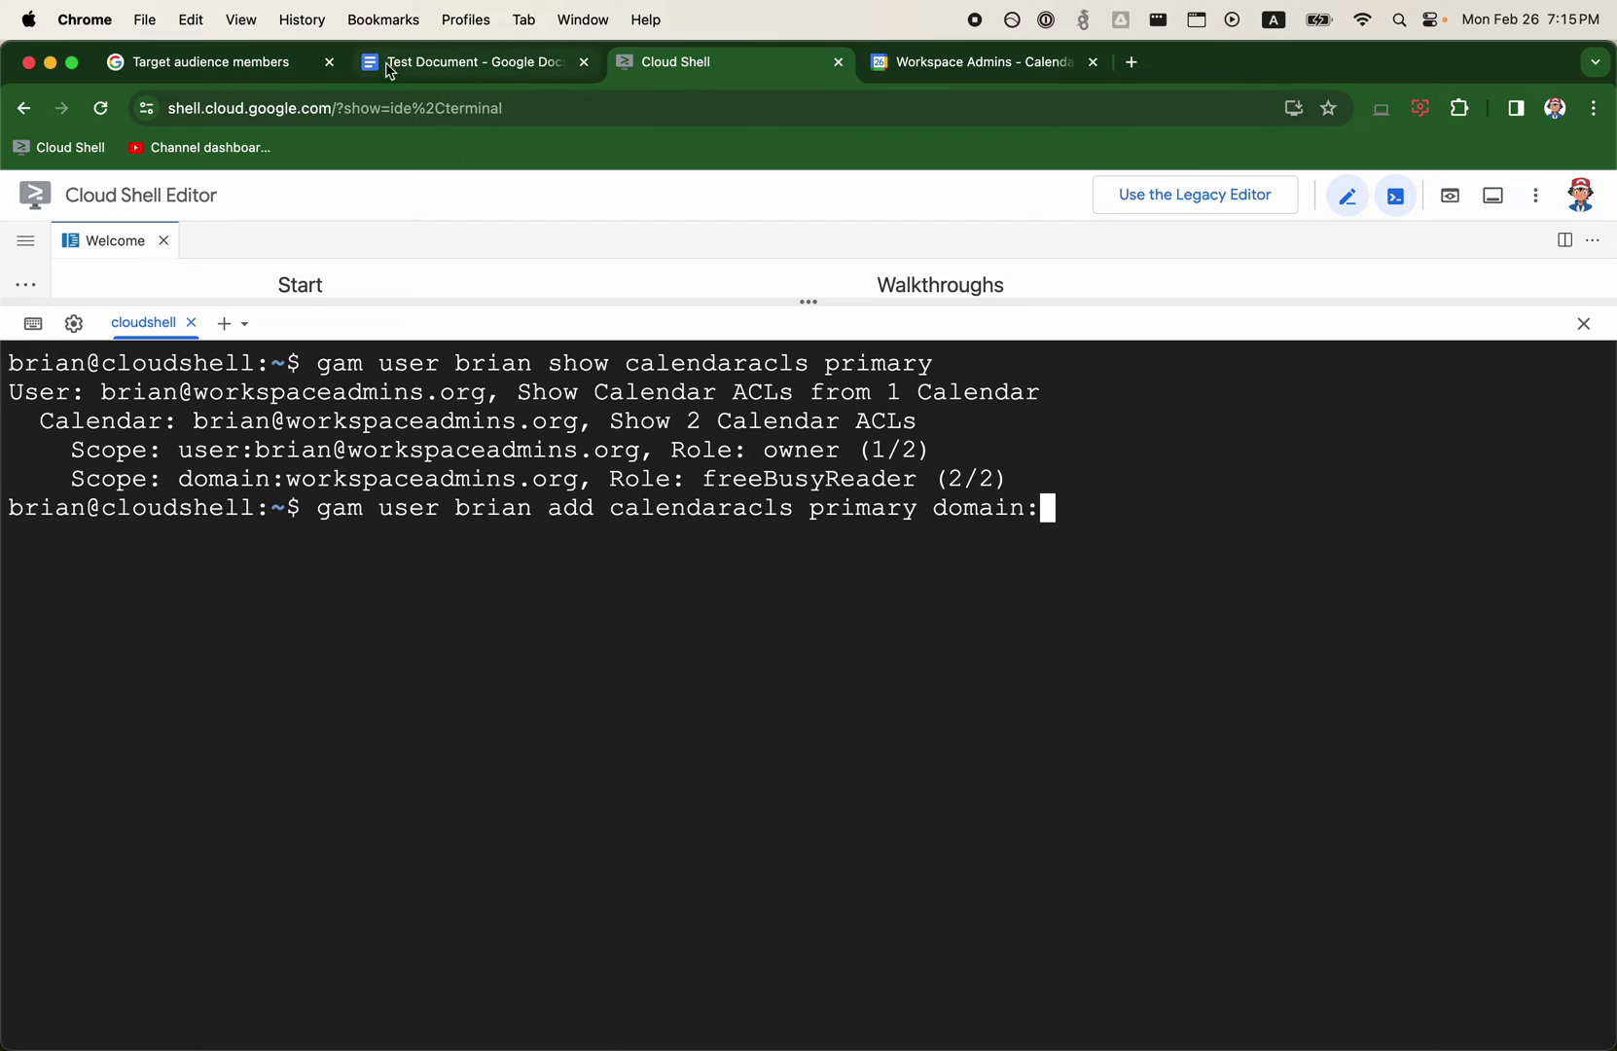
- Copy the Community Members target audience ID from its address in the Admin console
left_click(233, 63)
left_click(924, 800)
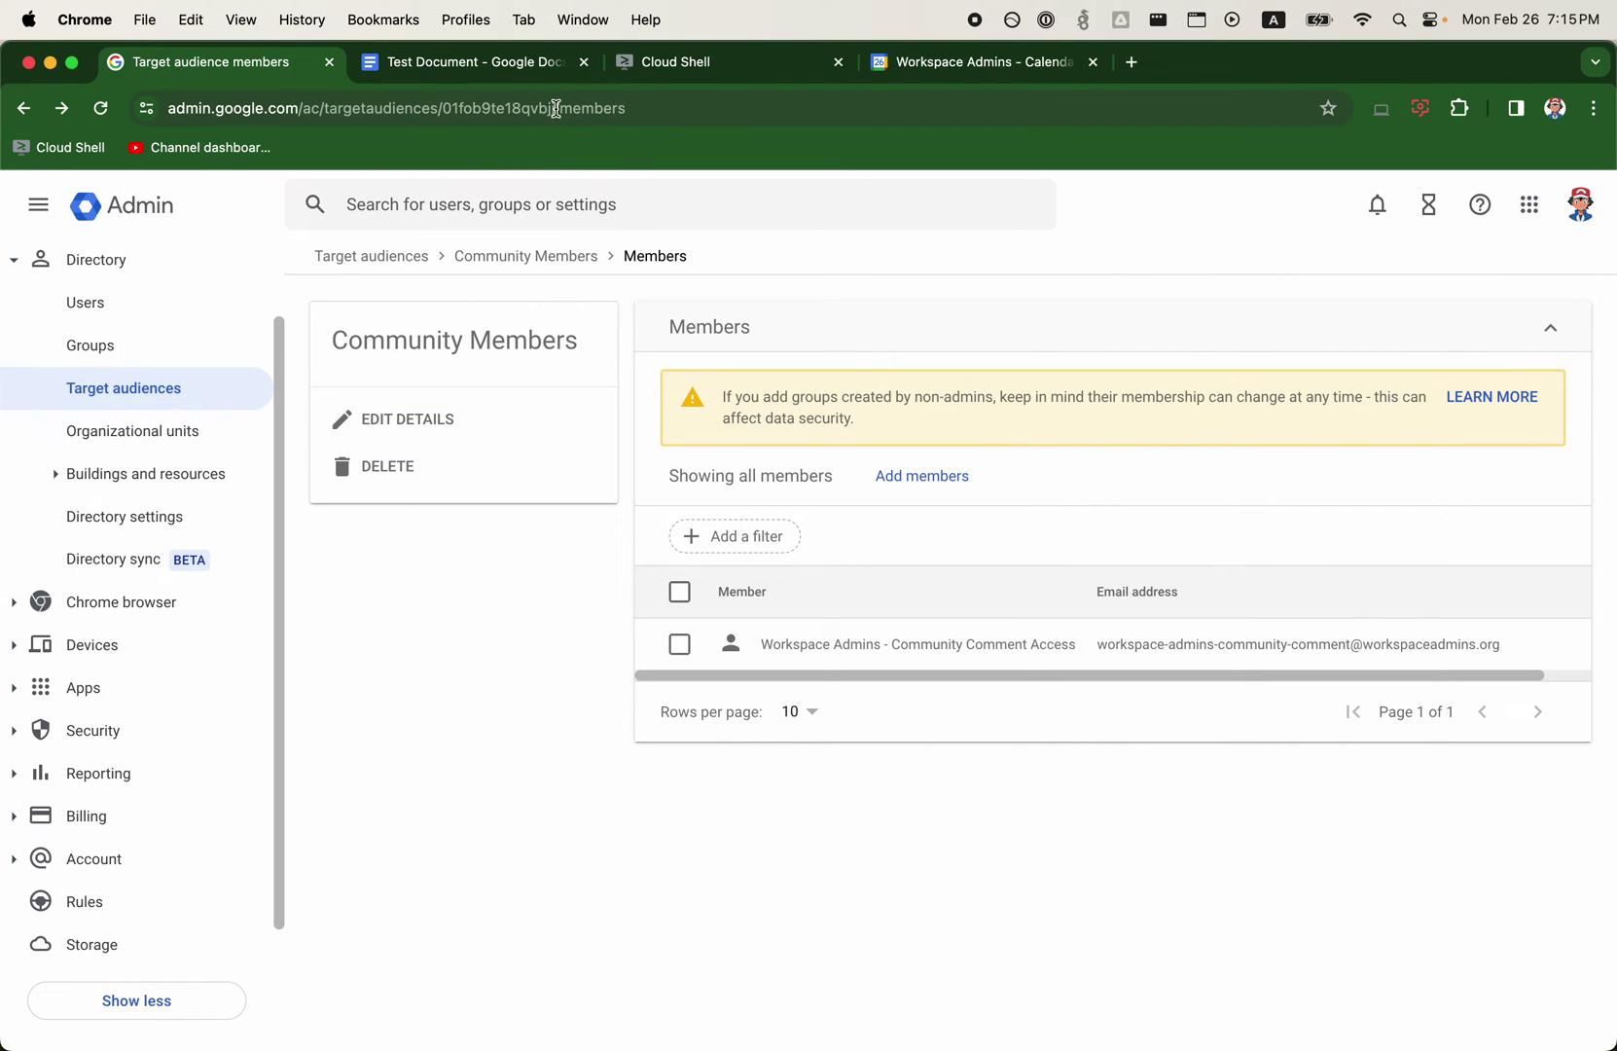
left_click(18, 110)
left_click(631, 112)
left_click_drag(631, 113, 440, 111)
key("super+c")
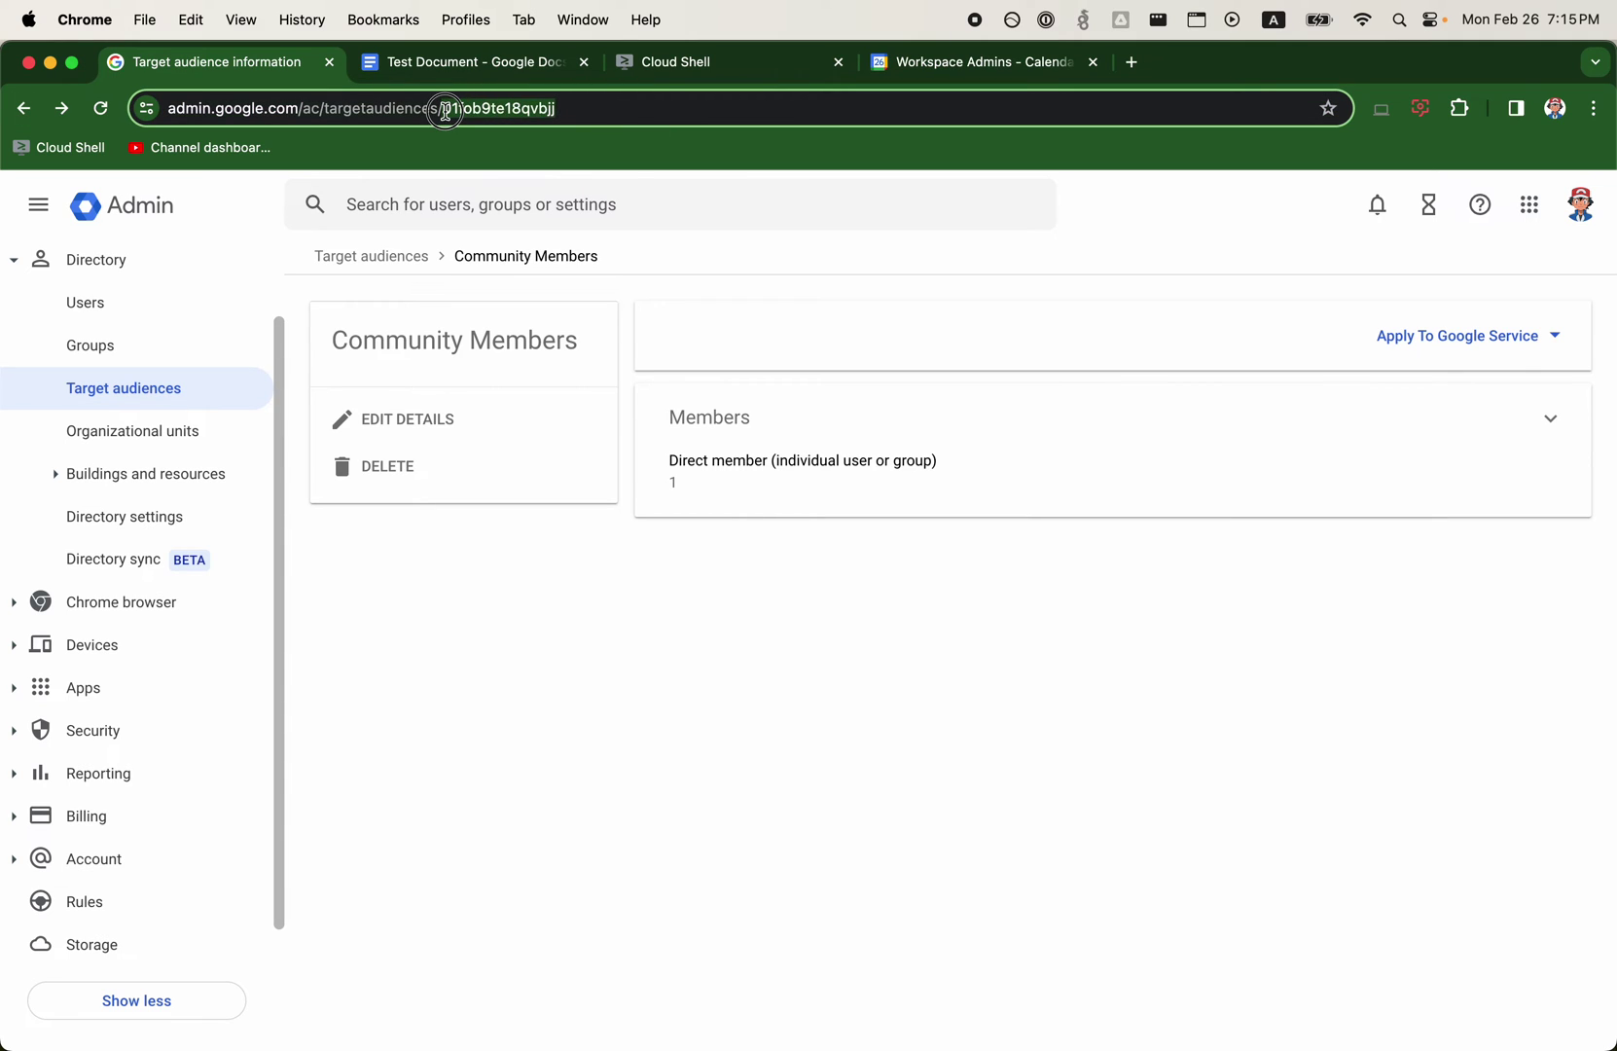
- Complete the GAM command in Cloud Shell with the audience ID, .audience.google.com, role owner and sendnotifications false, and run it
left_click(985, 64)
left_click(708, 76)
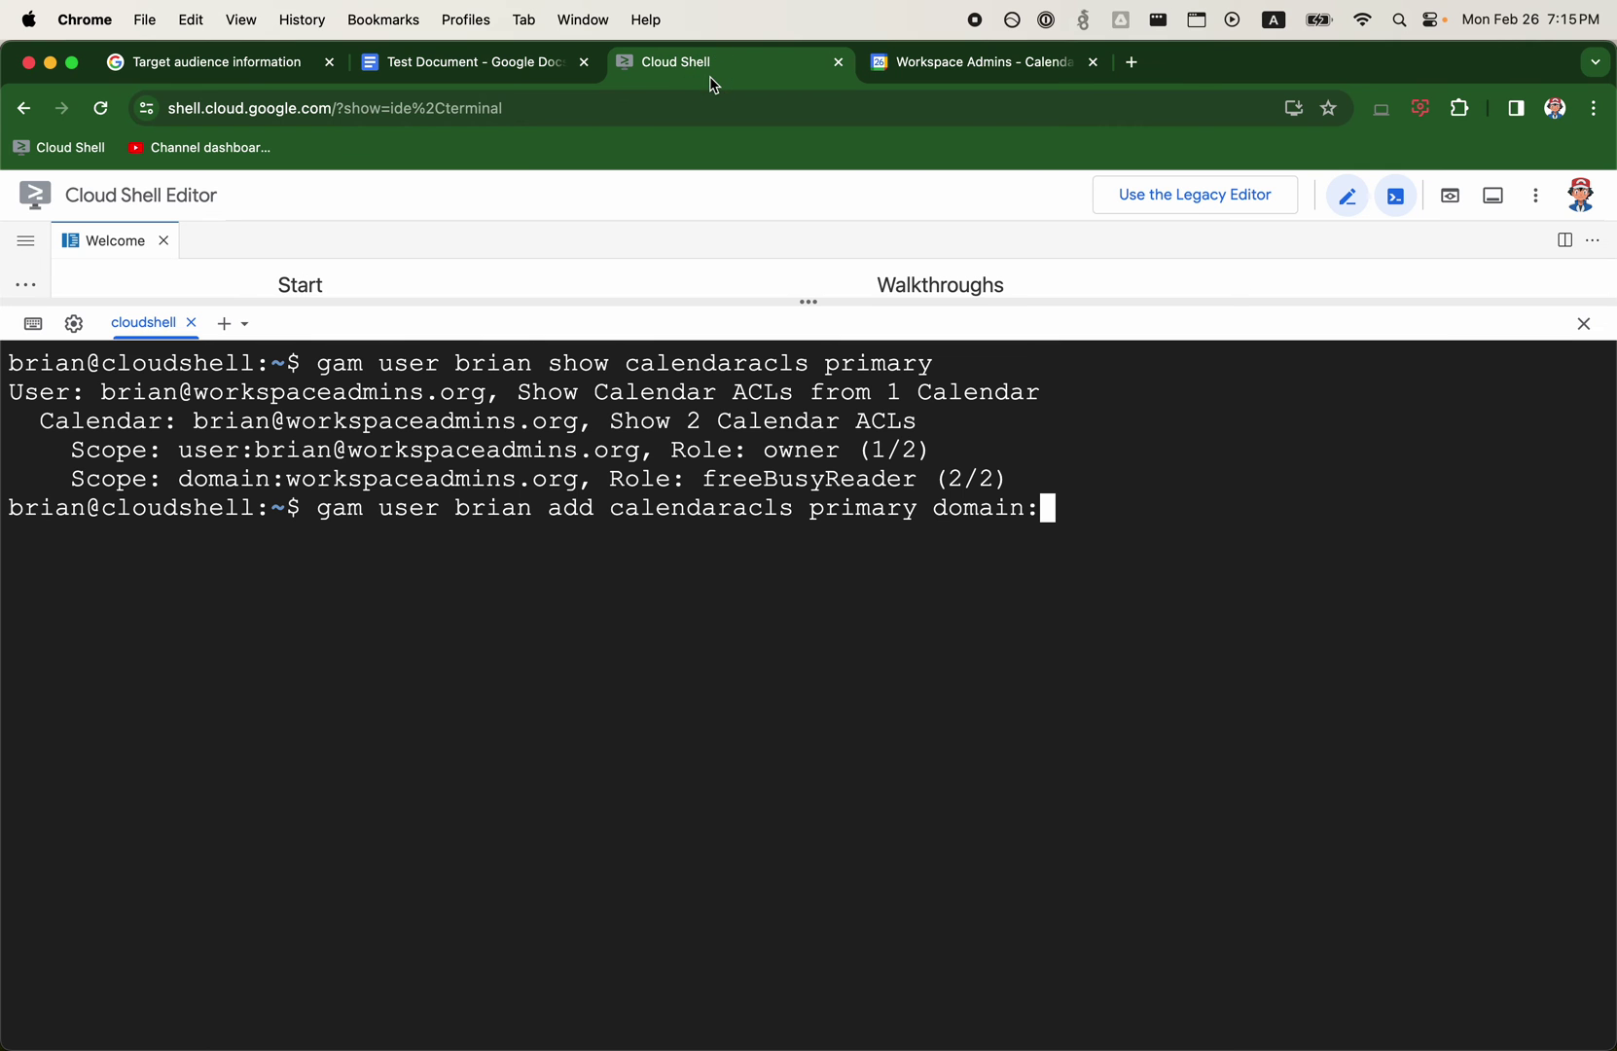
key("super+v")
type(".")
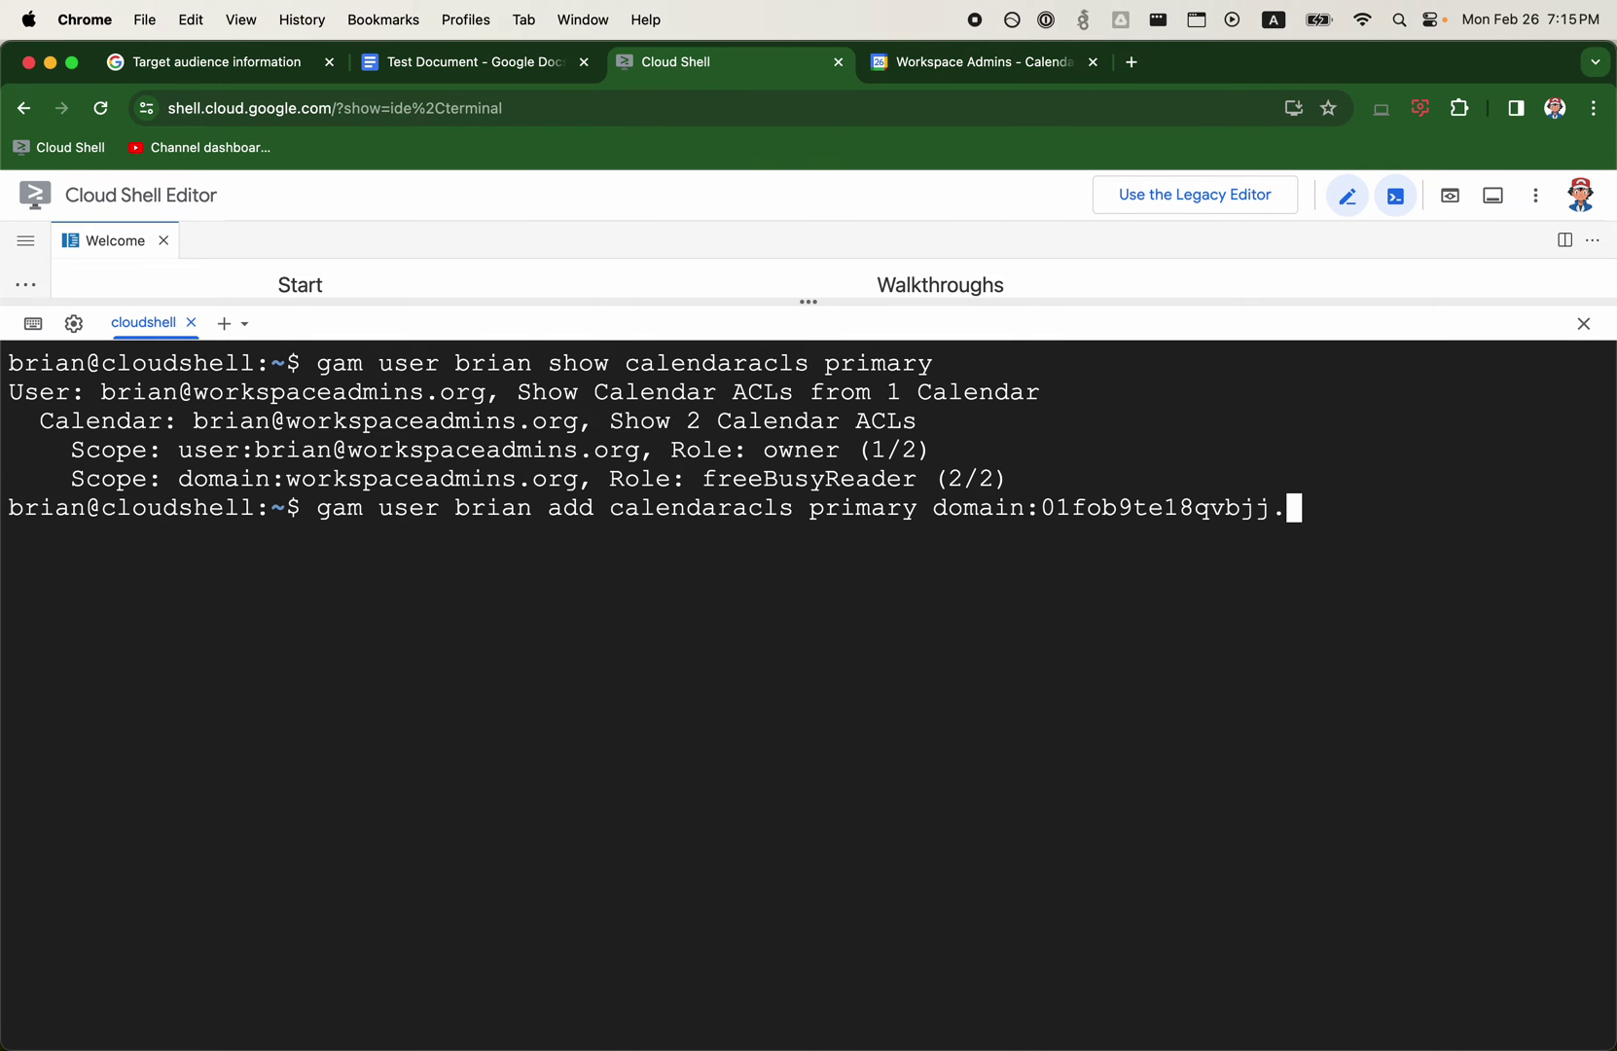
type("audience.google.com role")
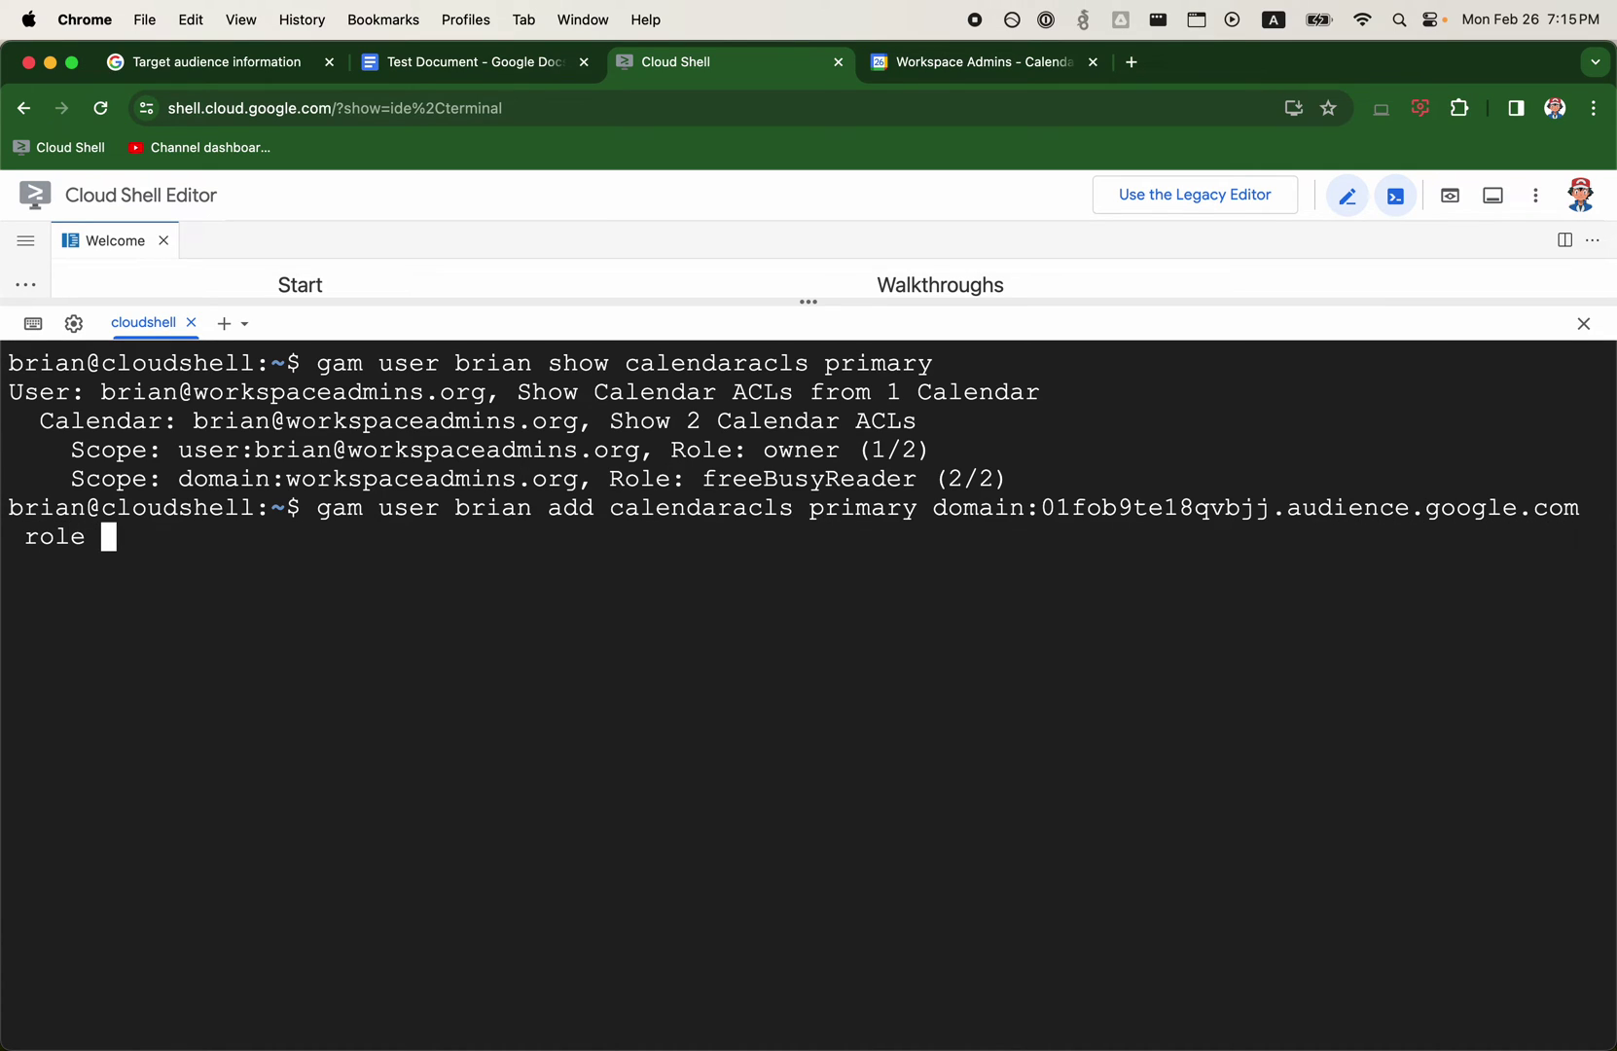
type(" owner ")
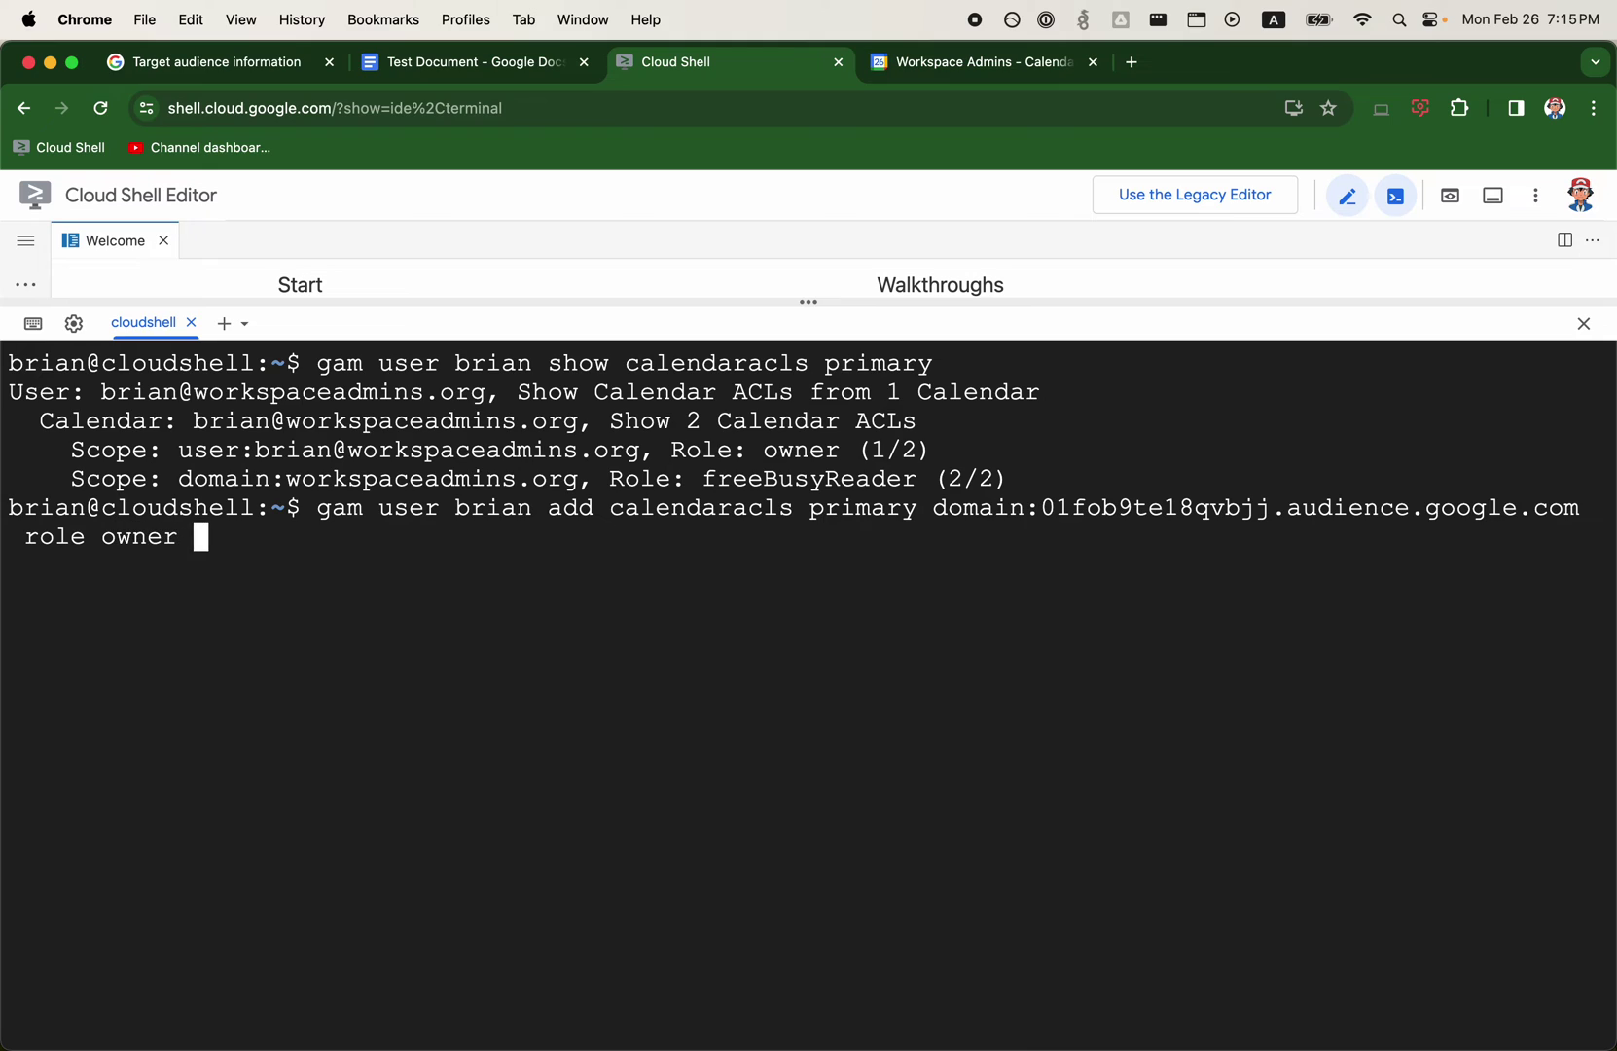
type("sendnotif")
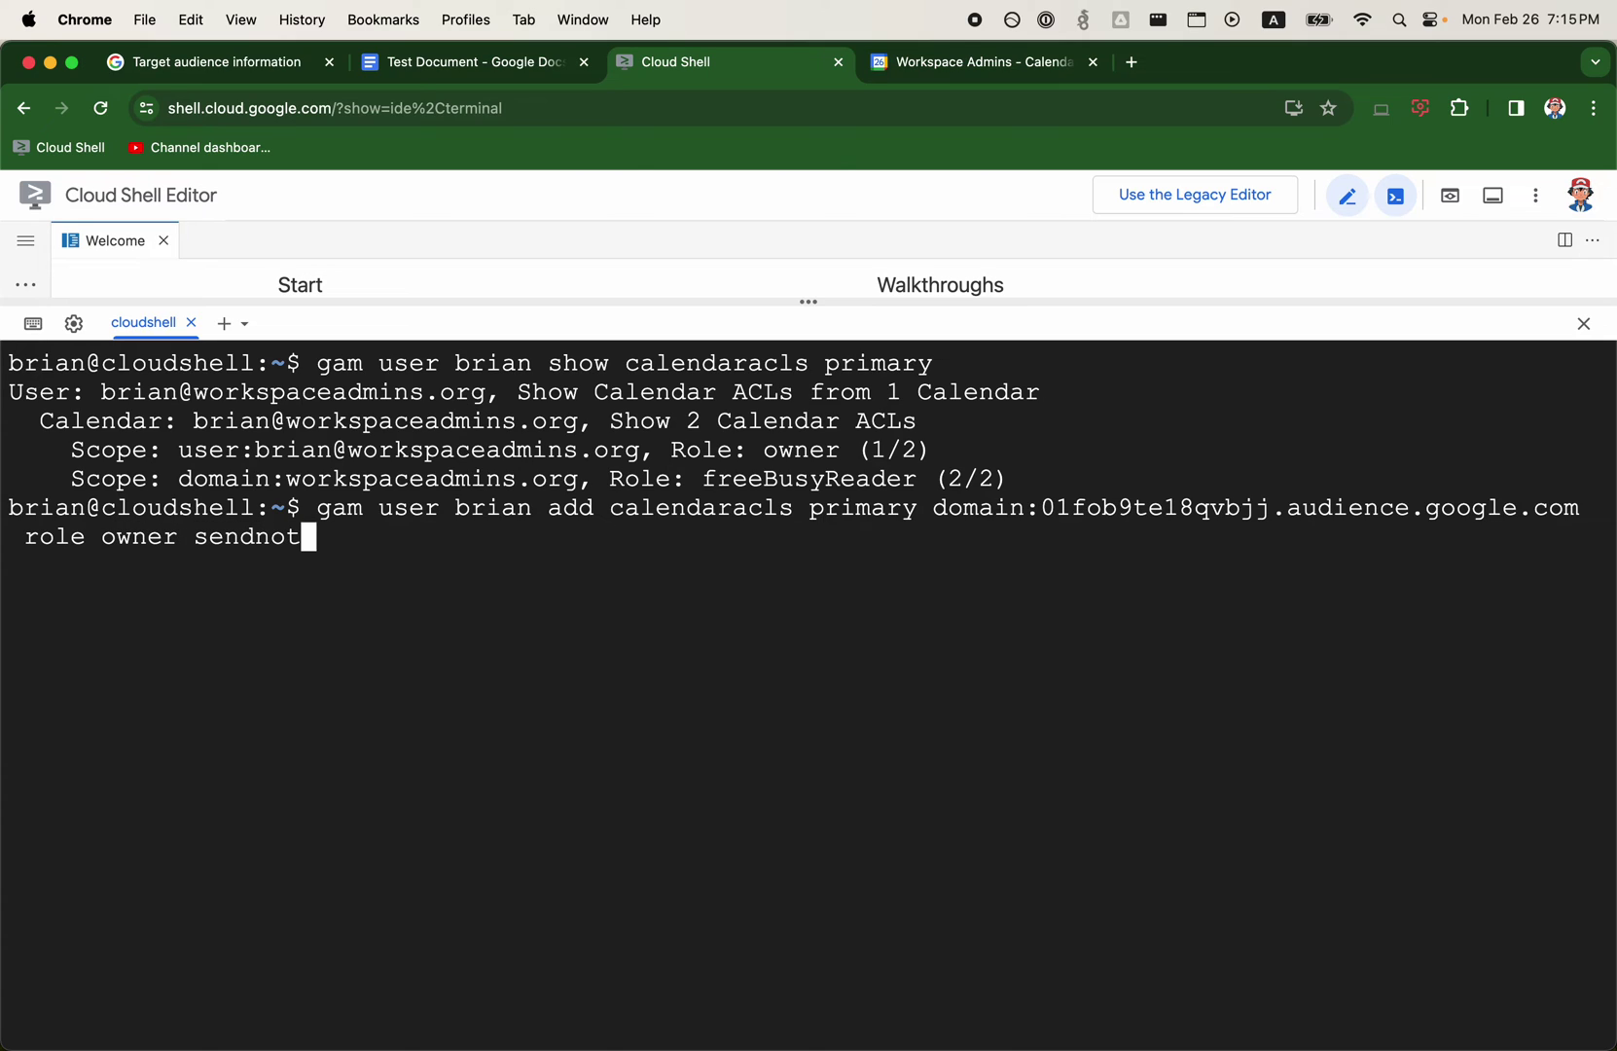
key("BackSpace")
key("BackSpace")
key("BackSpace")
key("BackSpace")
key("BackSpace")
type("notifications false")
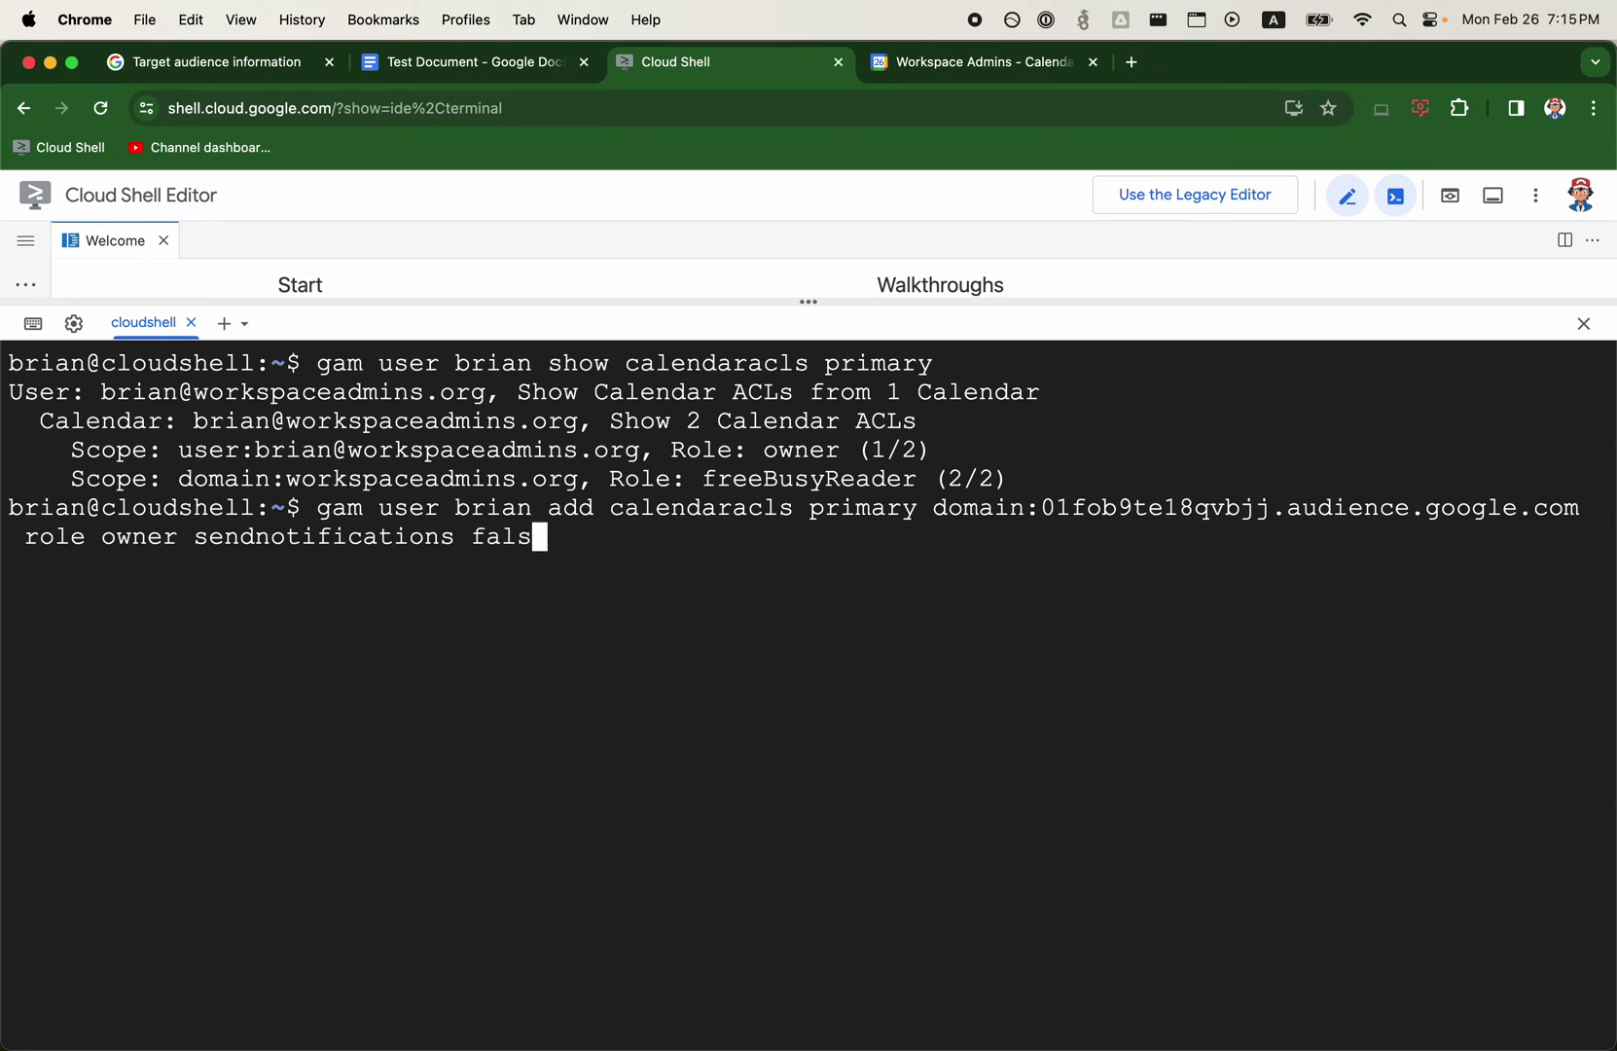
key("Return")
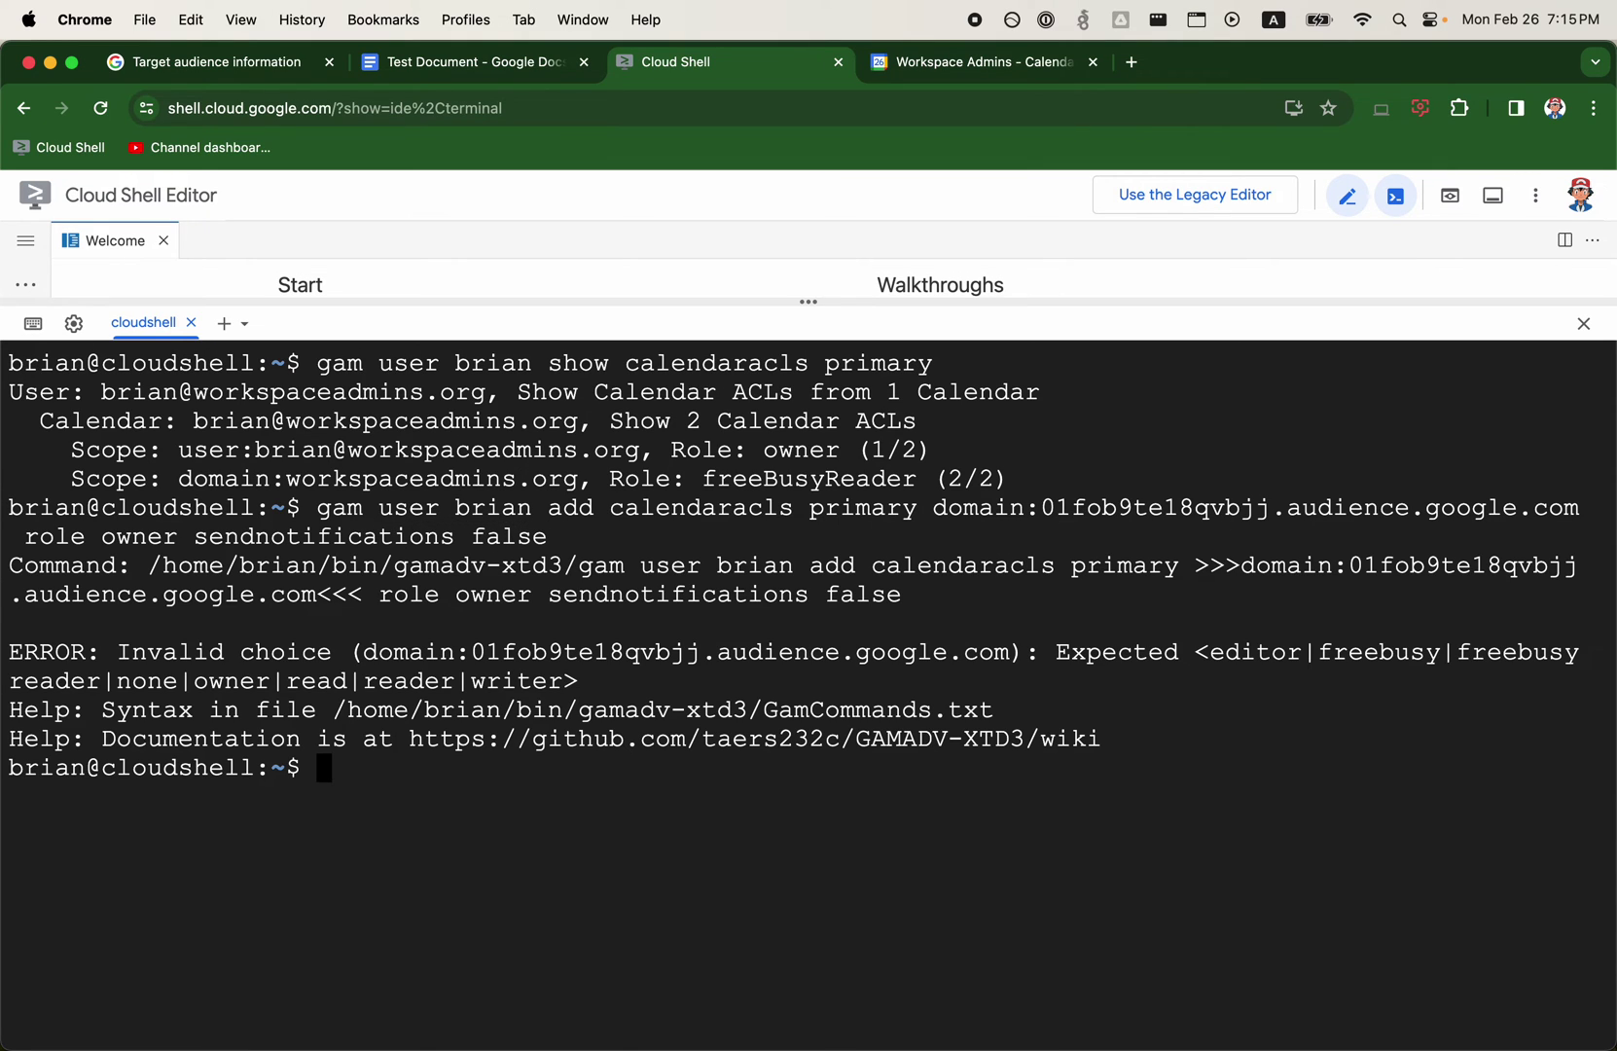
- Recall the add calendaracls command and remove its trailing role owner and sendnotifications false arguments
key("Up")
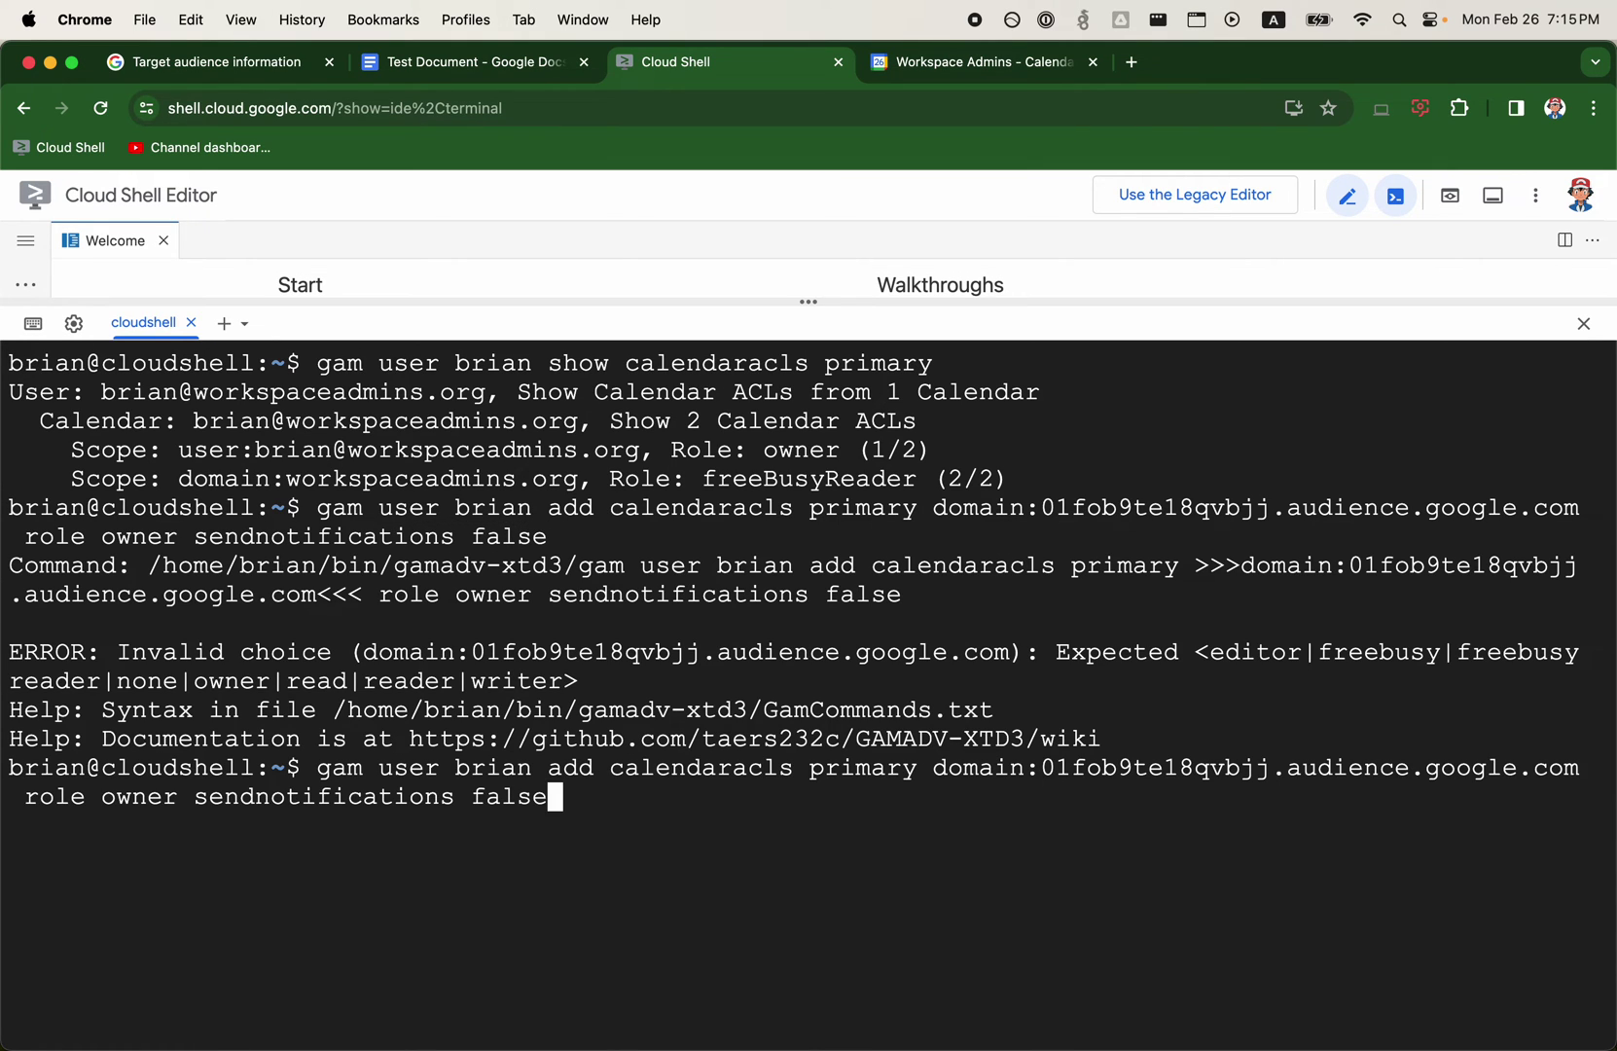
key("BackSpace")
key("BackSpace")
key("BackSpace")
key("BackSpace")
key("BackSpace")
key("BackSpace")
key("BackSpace")
key("BackSpace")
key("BackSpace")
key("BackSpace")
key("BackSpace")
key("BackSpace")
key("BackSpace")
key("BackSpace")
key("BackSpace")
key("BackSpace")
key("BackSpace")
key("BackSpace")
key("BackSpace")
key("BackSpace")
key("BackSpace")
key("BackSpace")
key("BackSpace")
key("BackSpace")
key("BackSpace")
key("BackSpace")
key("BackSpace")
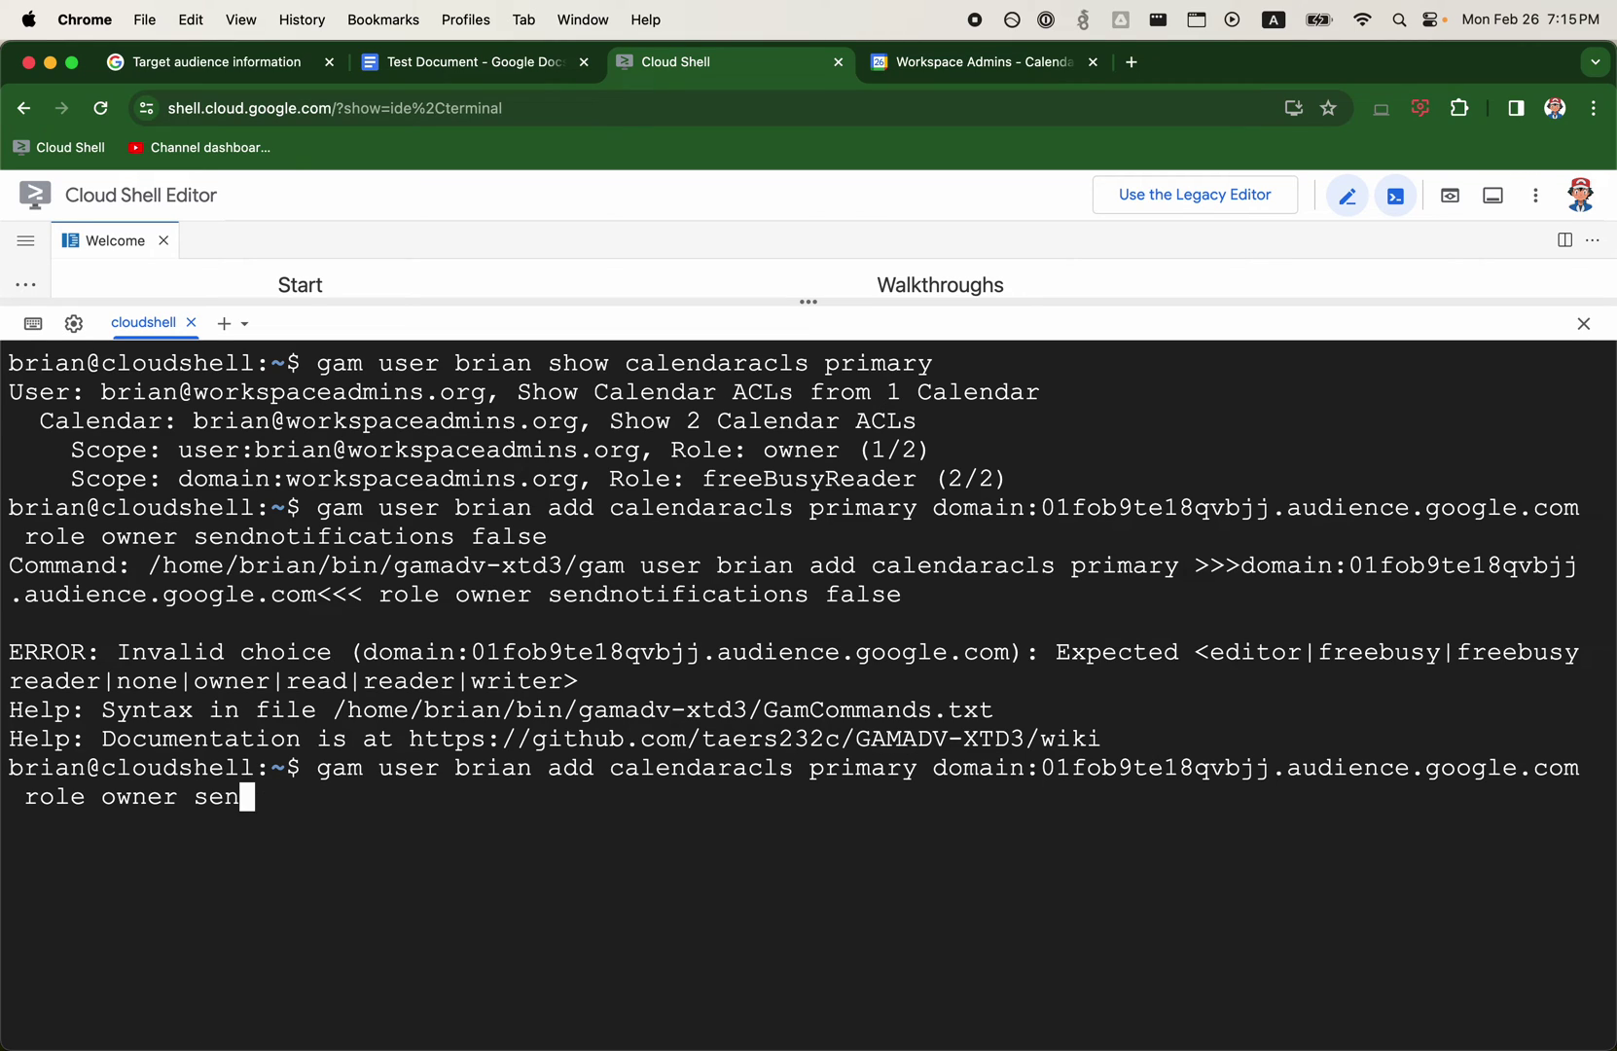
key("BackSpace")
key("BackSpace")
key("BackSpace")
key("BackSpace")
key("BackSpace")
key("BackSpace")
key("BackSpace")
key("BackSpace")
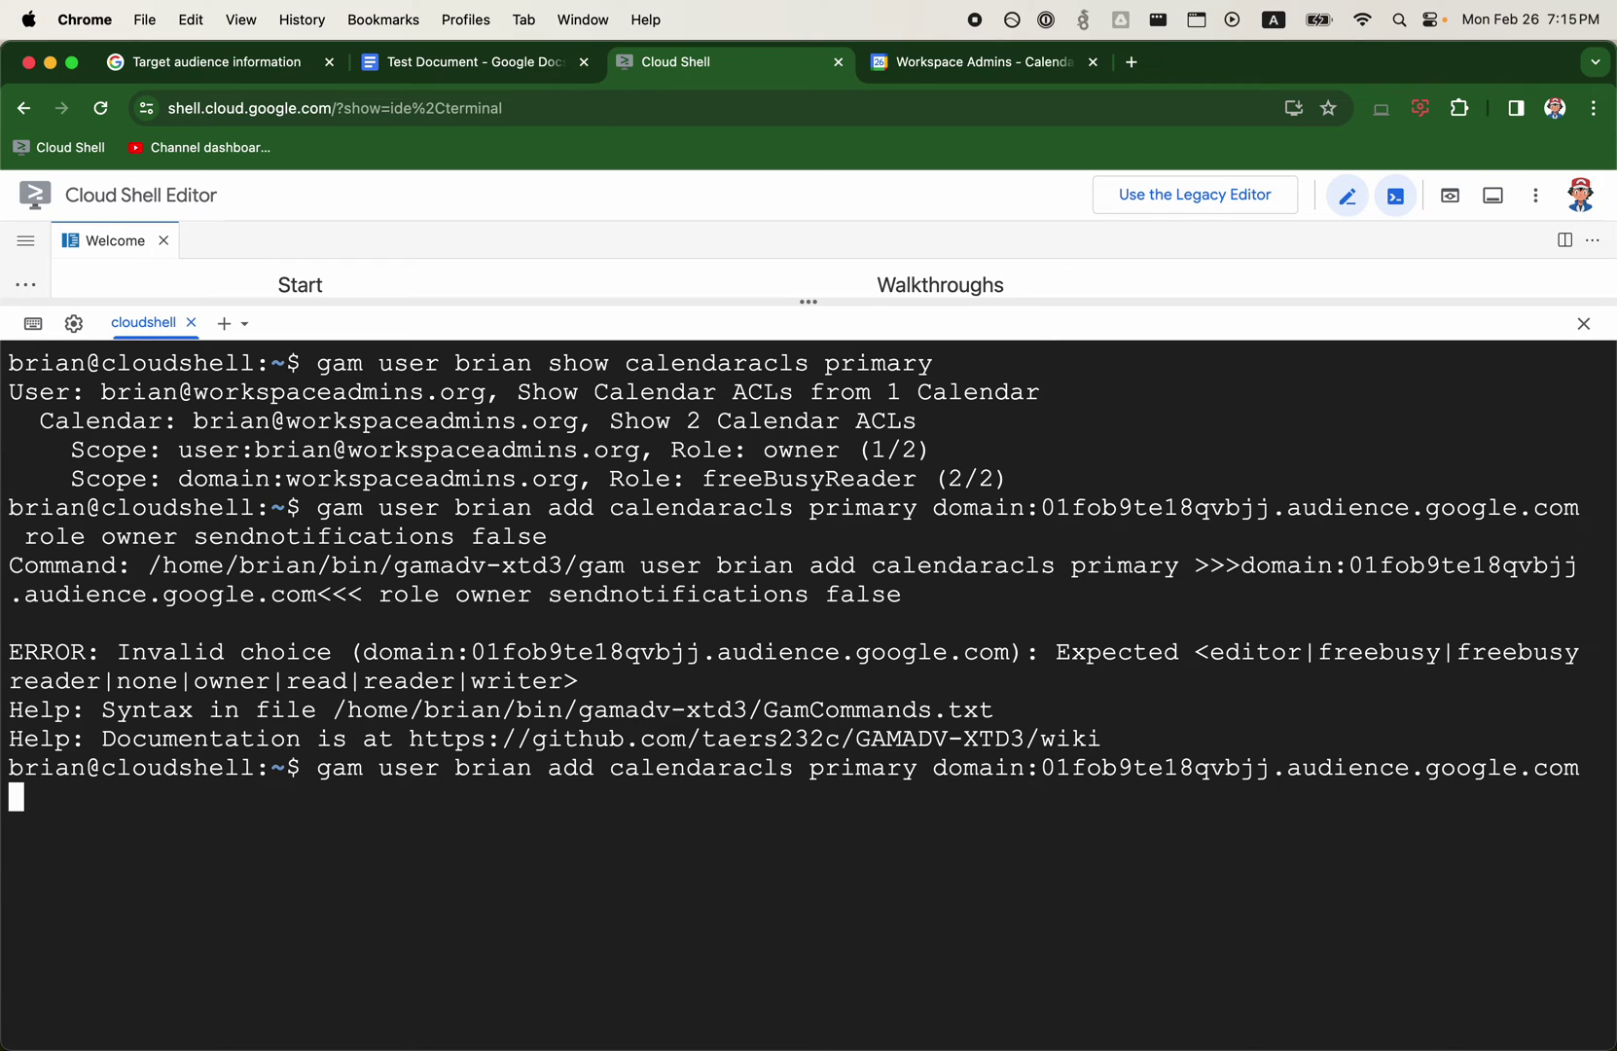
- Insert owner between primary and the domain: argument of the add calendaracls command and run it
key("Left")
key("Left")
key("Left")
key("Left")
key("Left")
key("Left")
key("Left")
key("Left")
key("Left")
key("Left")
key("Left")
key("Left")
key("Left")
key("Left")
key("Left")
key("Left")
key("Left")
key("Left")
key("Left")
key("Left")
key("Left")
key("Left")
key("Left")
key("Left")
key("Left")
key("Left")
key("Left")
key("Left")
key("Left")
key("Left")
key("Left")
key("Left")
key("Left")
key("Left")
key("Left")
key("Left")
key("Left")
key("Left")
type("owner")
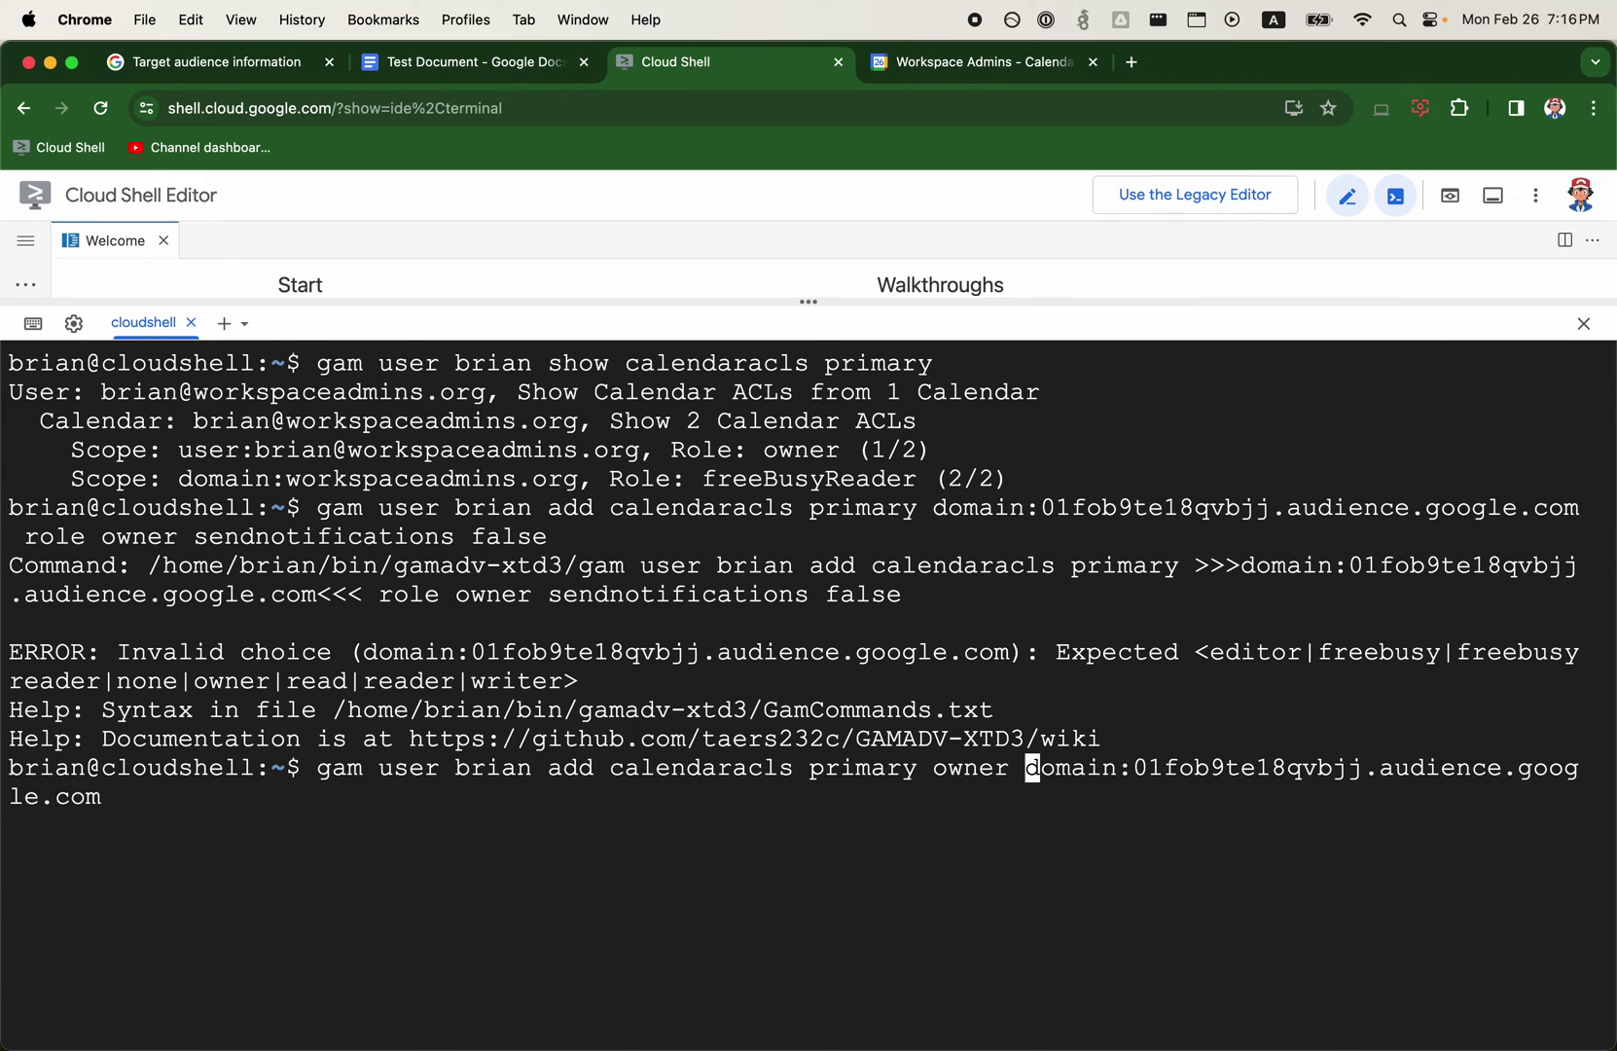
key("Right")
key("Right")
key("Right")
key("End")
key("Return")
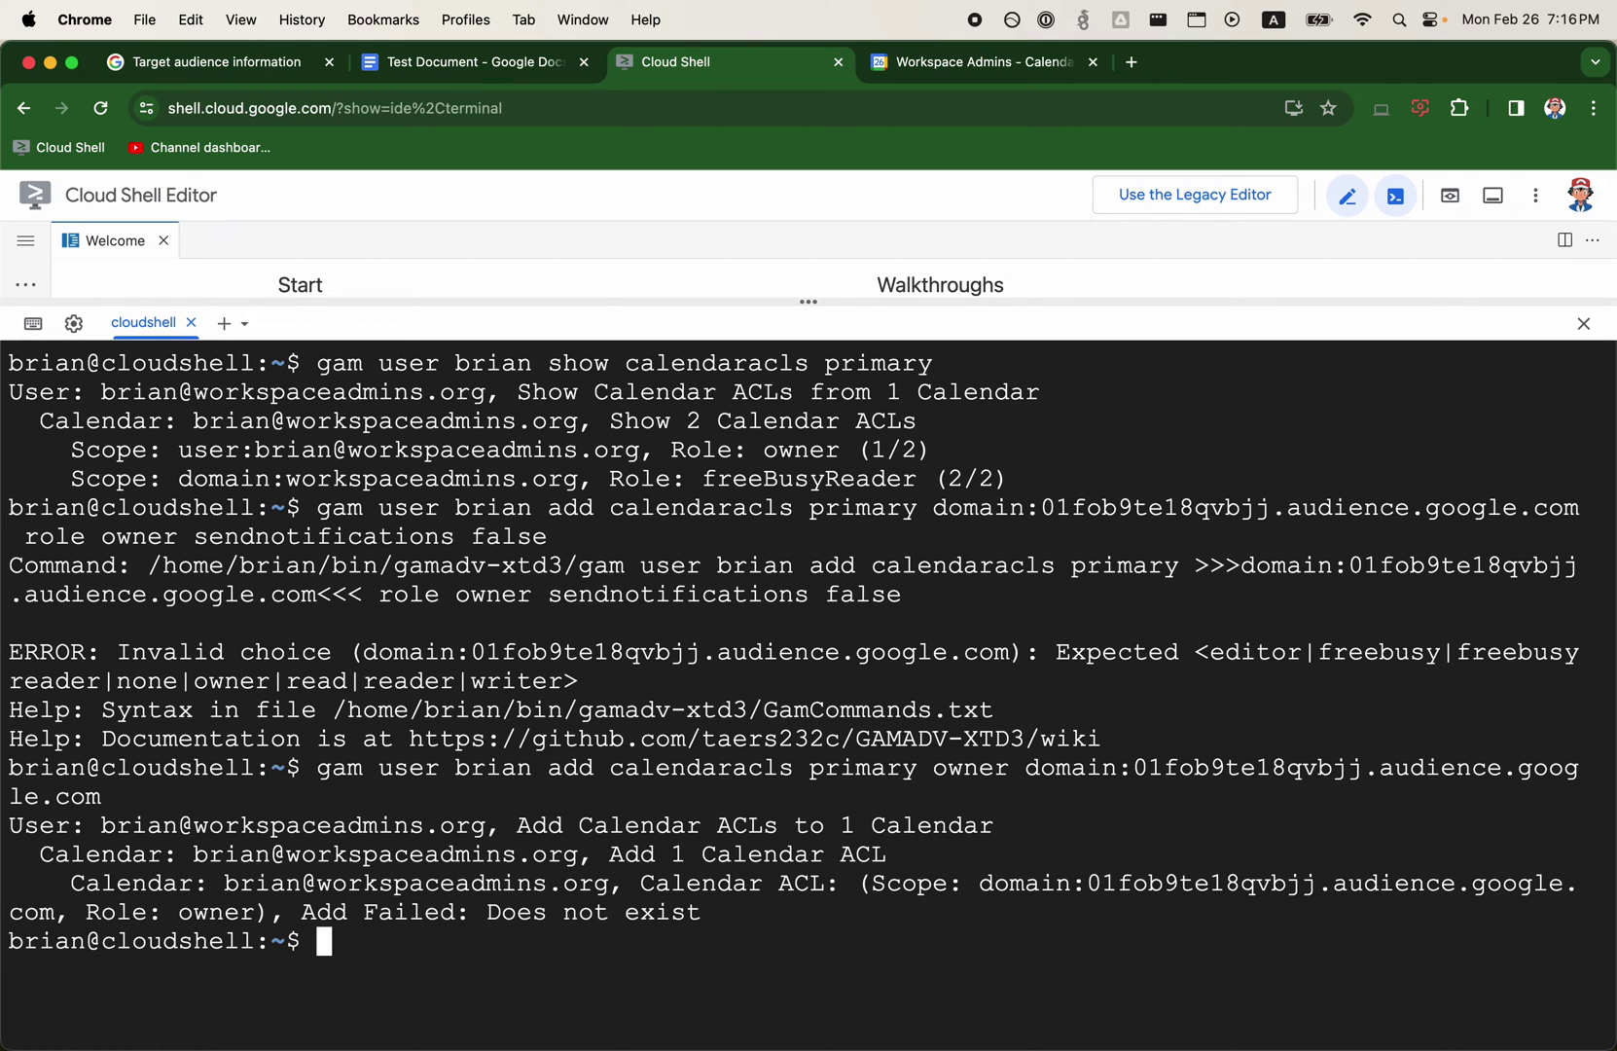
- Rerun the add calendaracls command with the target audience's domain ending changed to .audience.googledomains.com
key("Up")
key("Left")
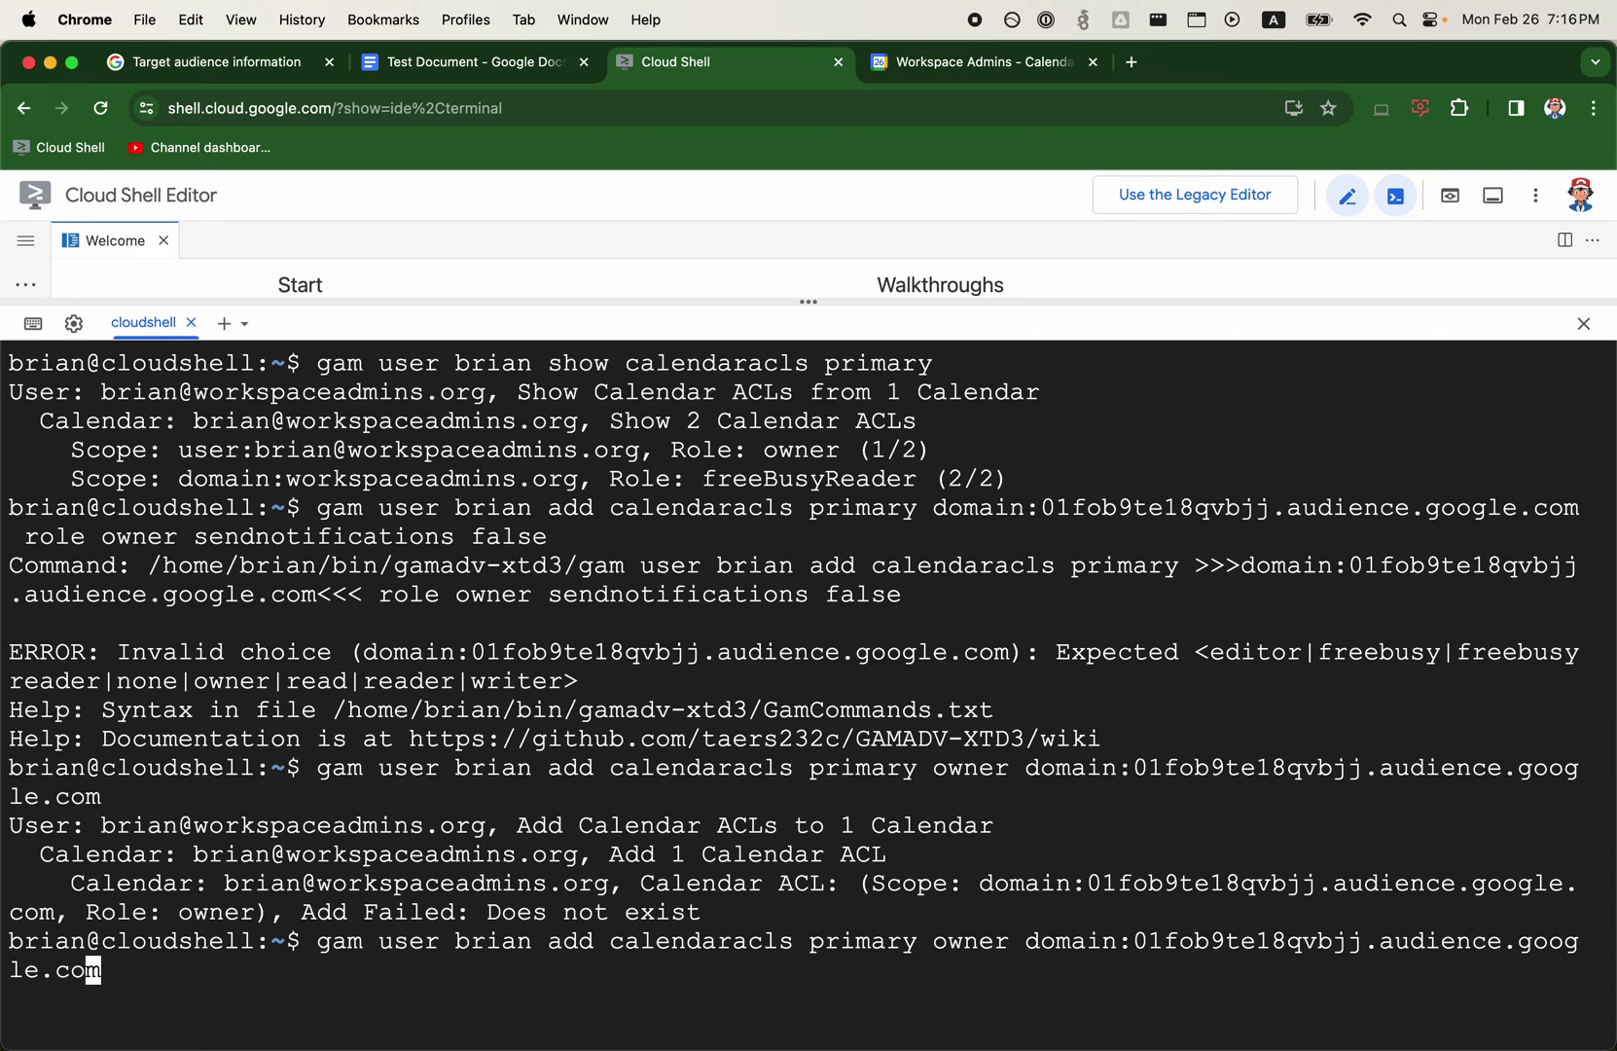
key("Right")
key("BackSpace")
key("BackSpace")
key("BackSpace")
key("BackSpace")
type("domains.com")
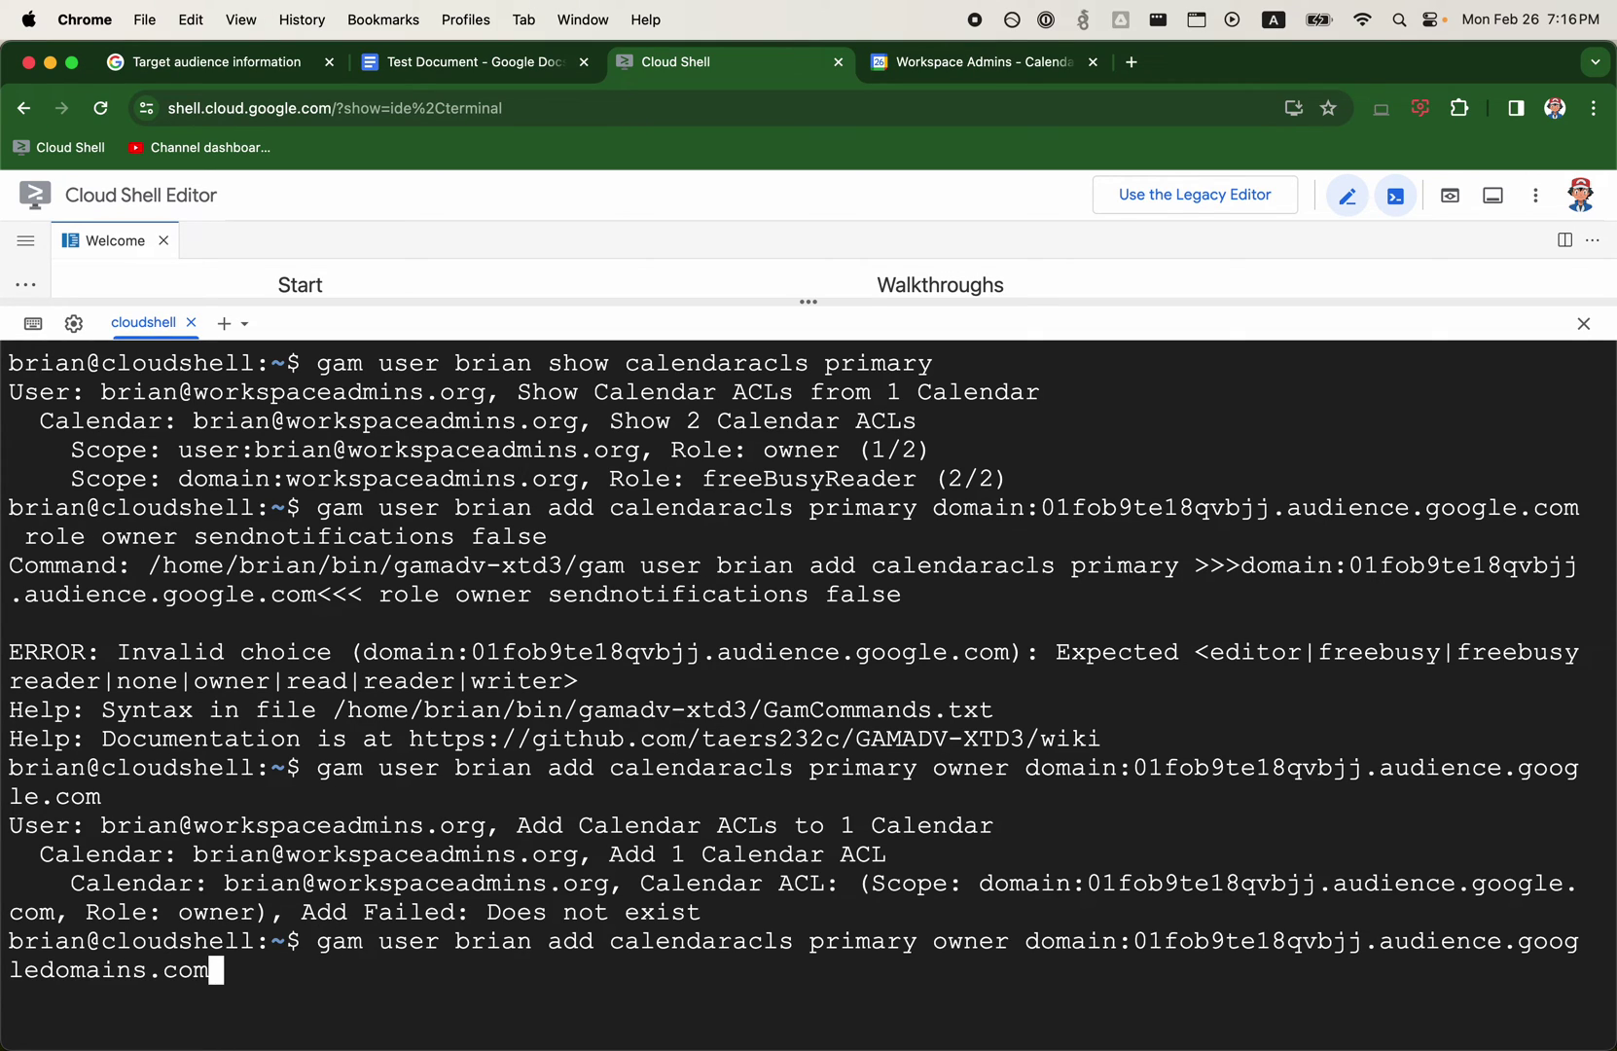
key("Return")
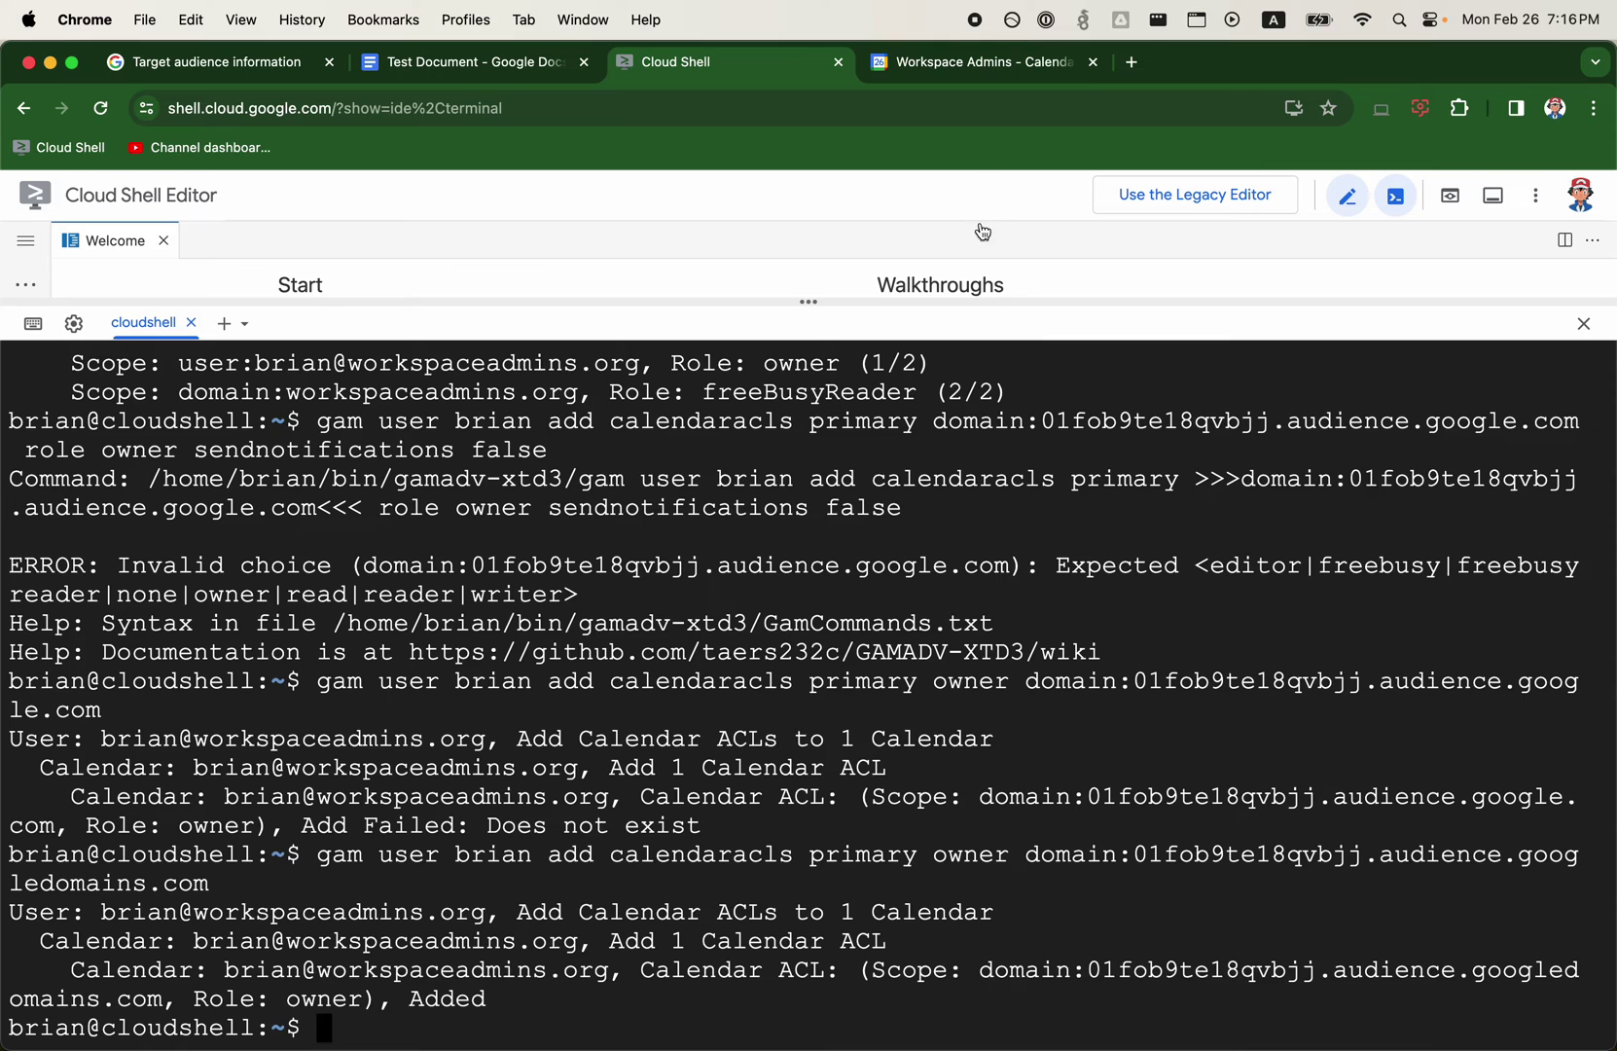
- Reload the primary calendar's settings in Google Calendar and check its access permissions for events
left_click(940, 66)
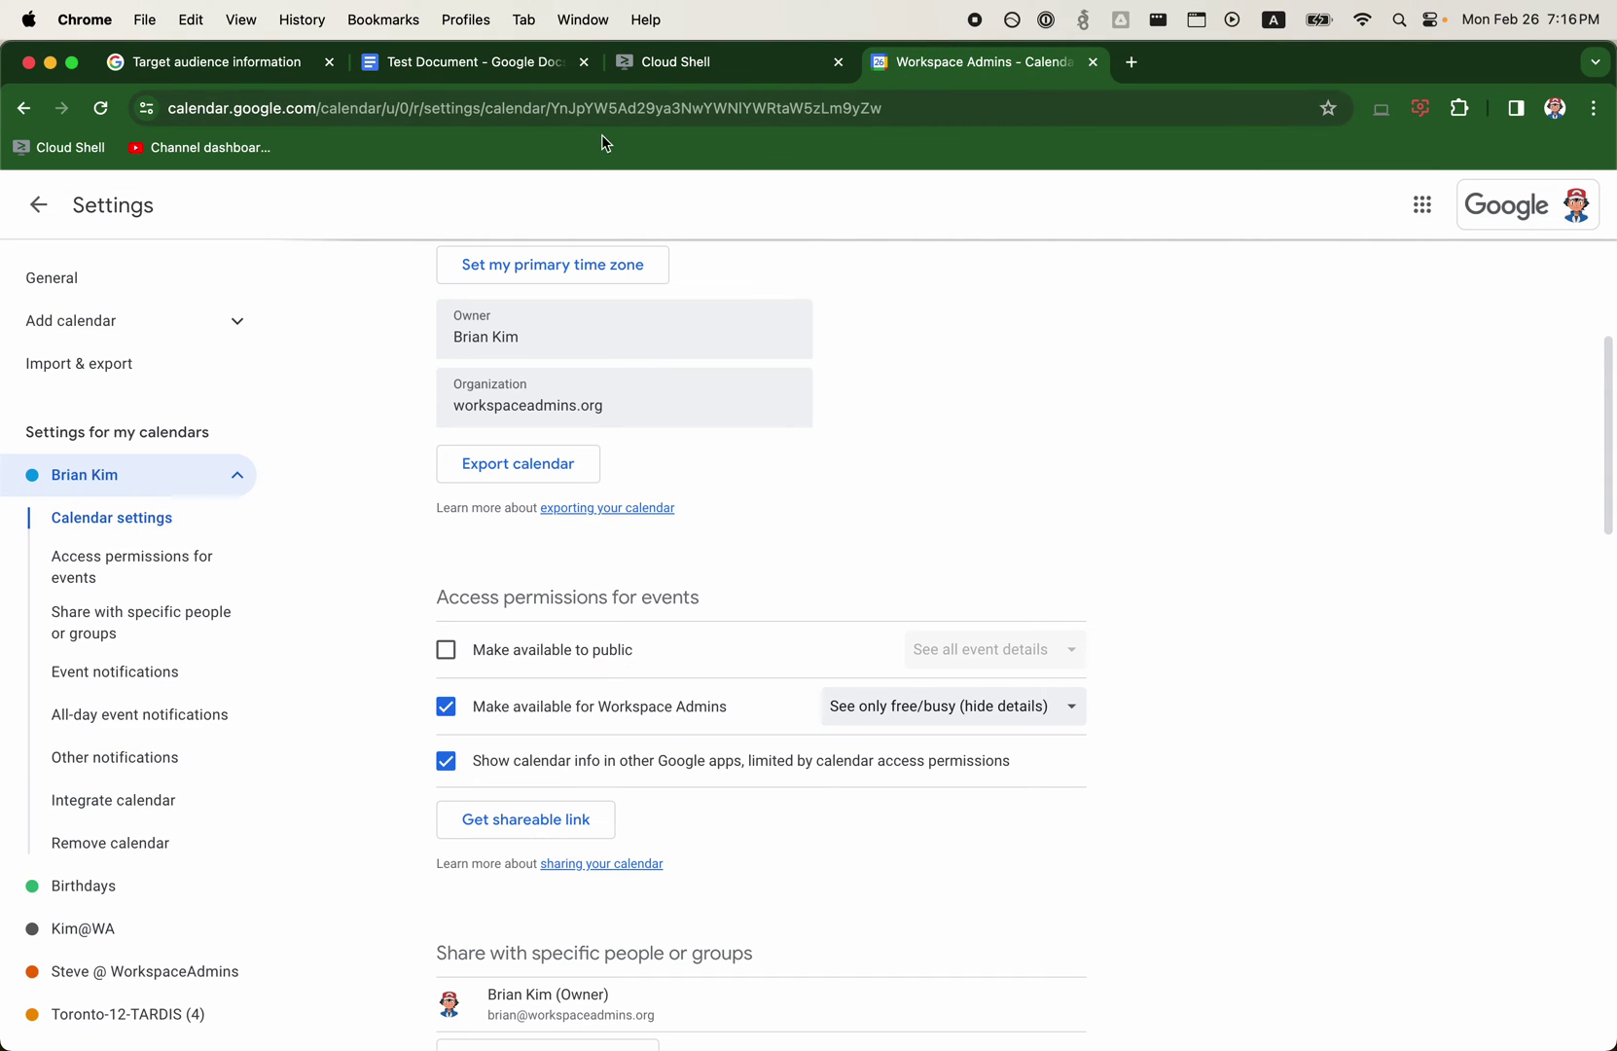
left_click(101, 108)
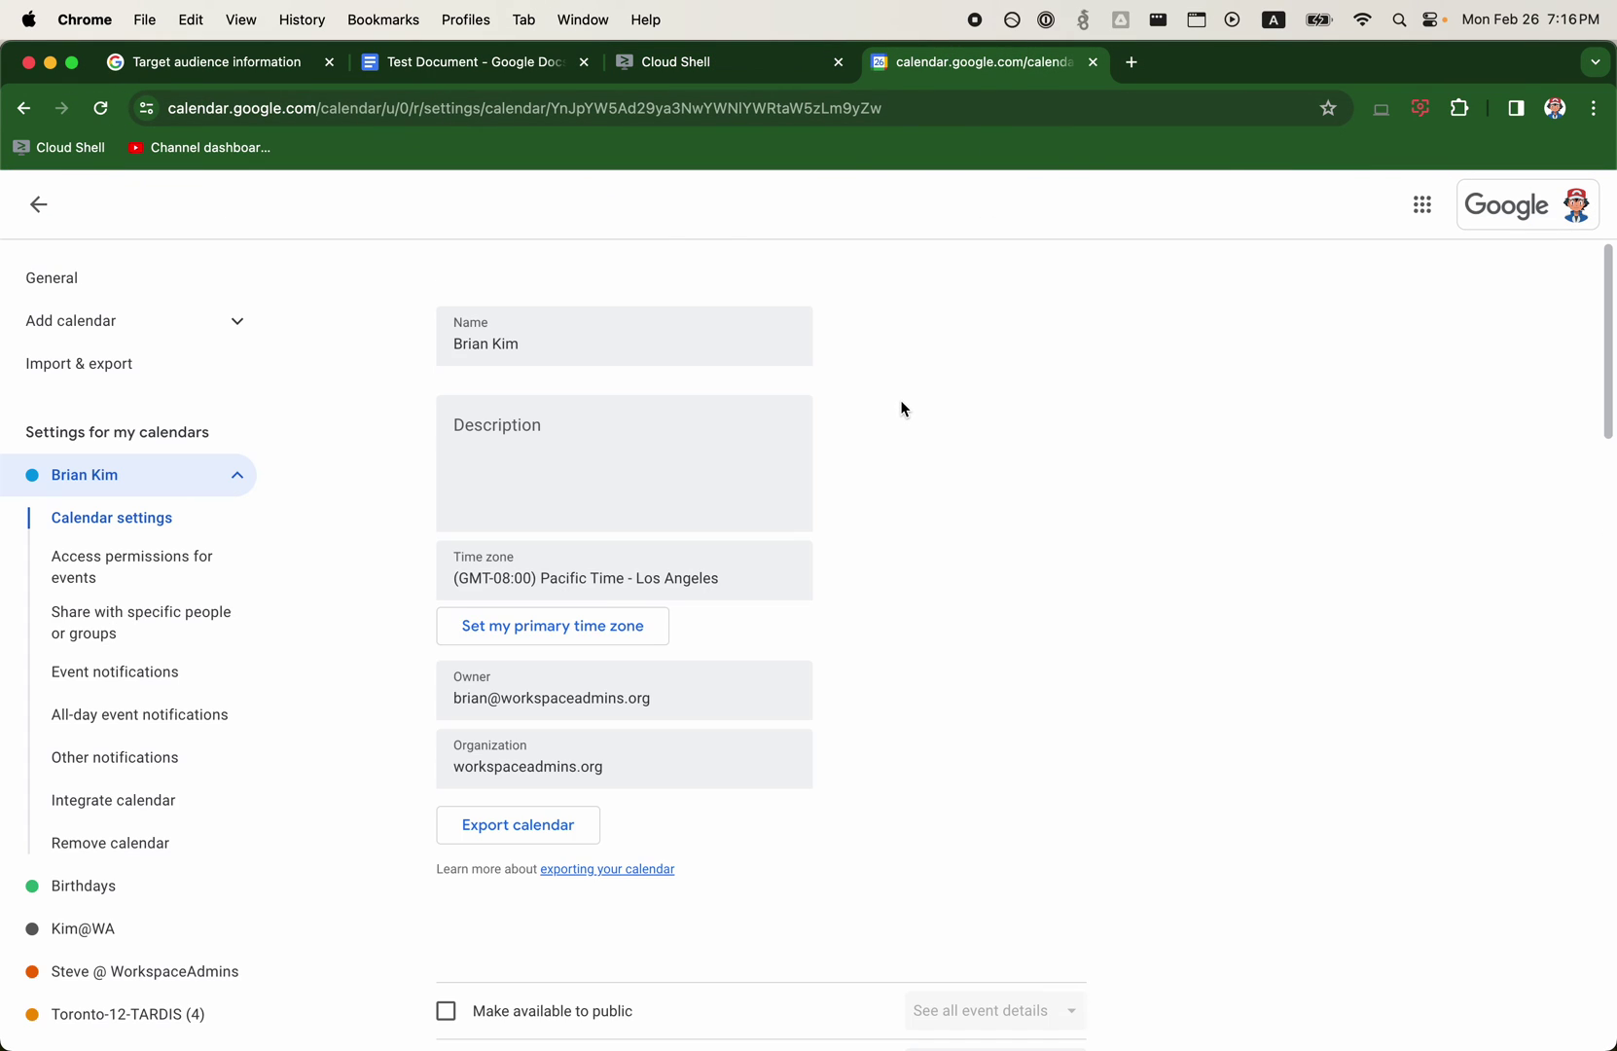
scroll(1023, 508, "down", 6)
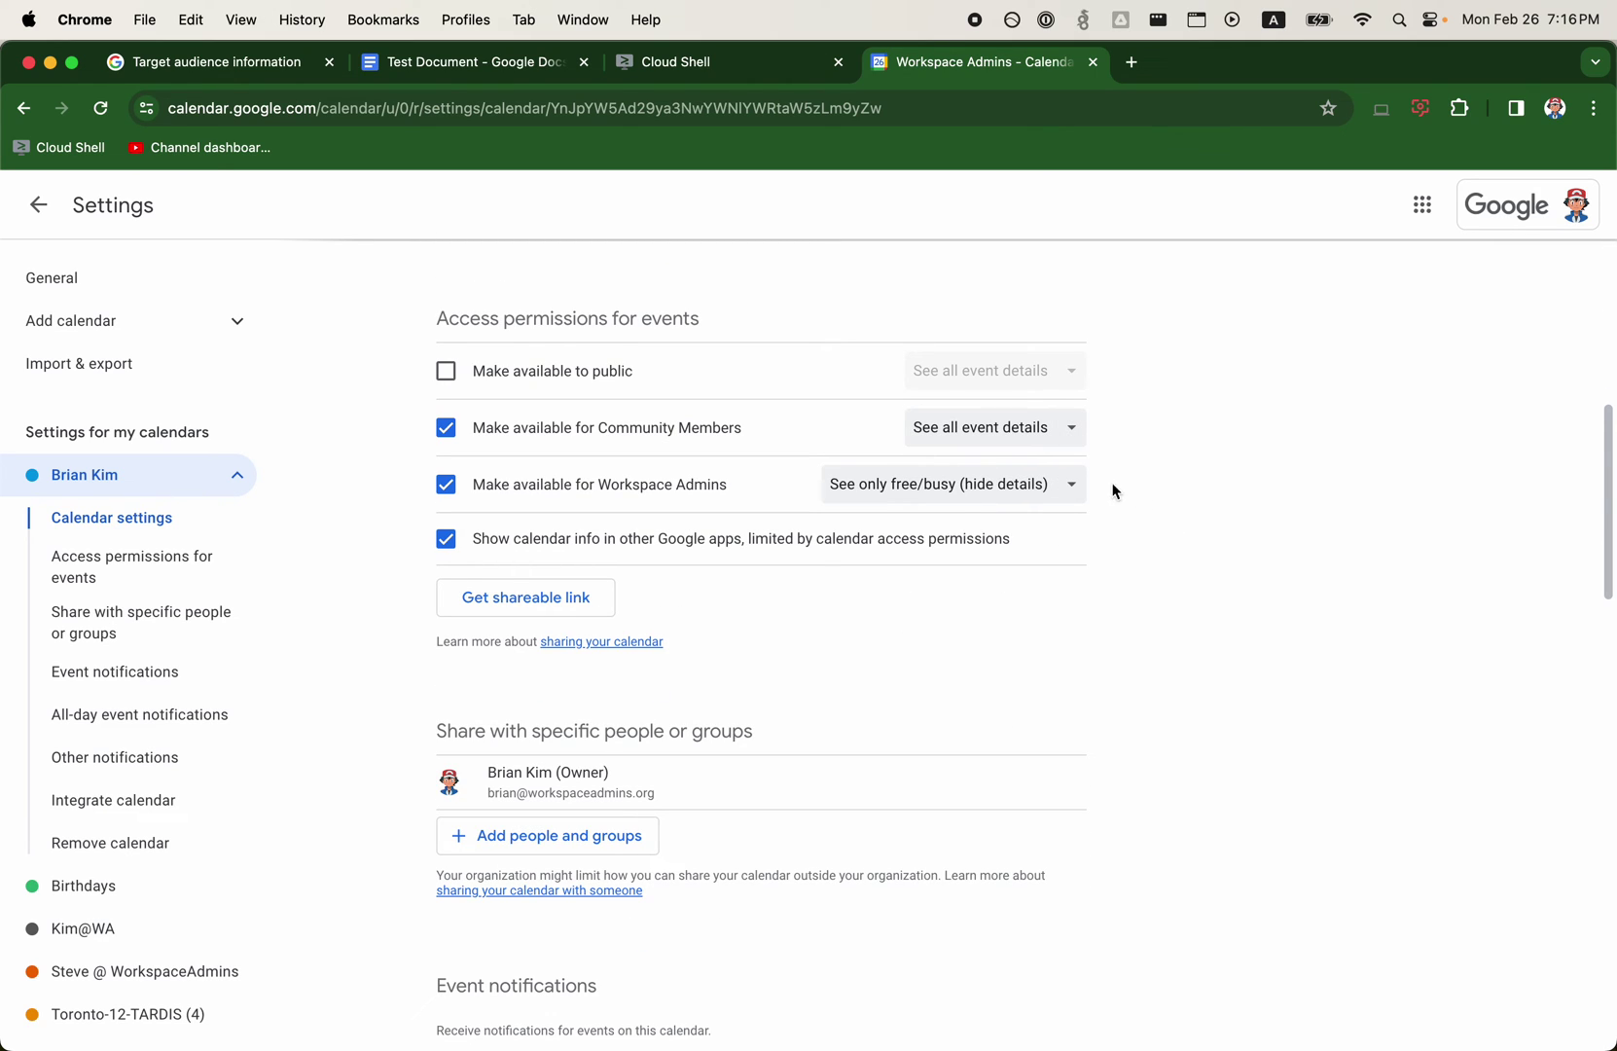
- Examine the access levels offered for Community Members and for Workspace Admins without changing either one
left_click(1070, 430)
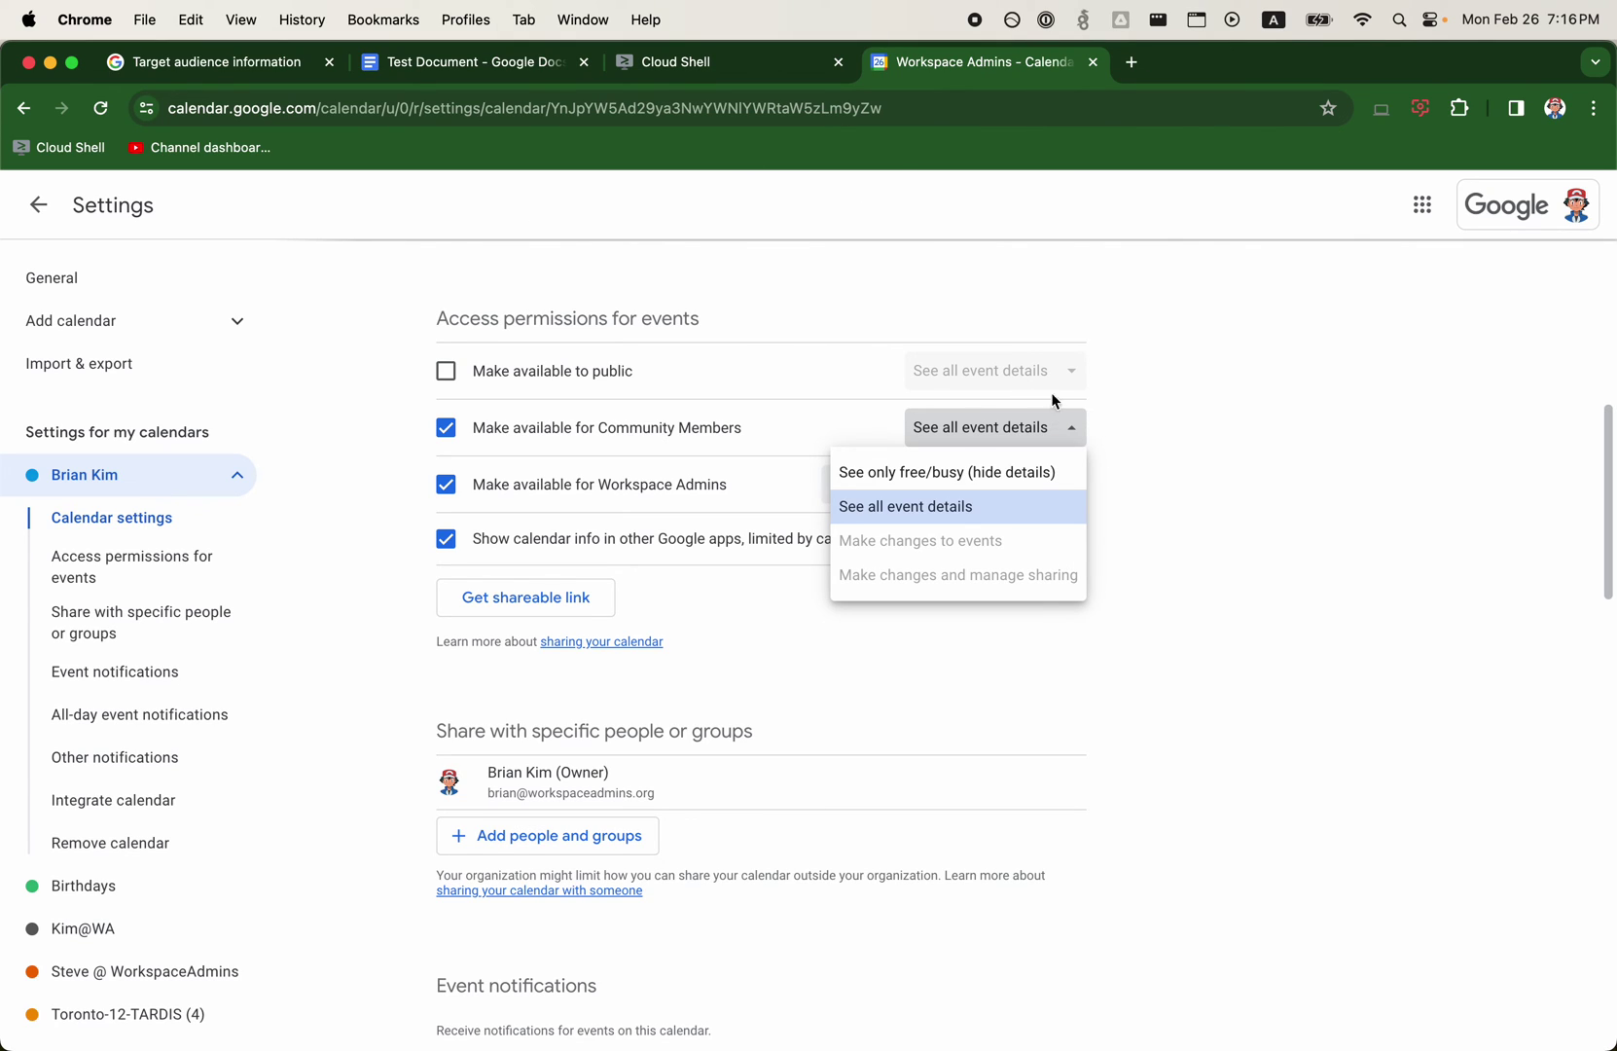
left_click(802, 436)
left_click(999, 486)
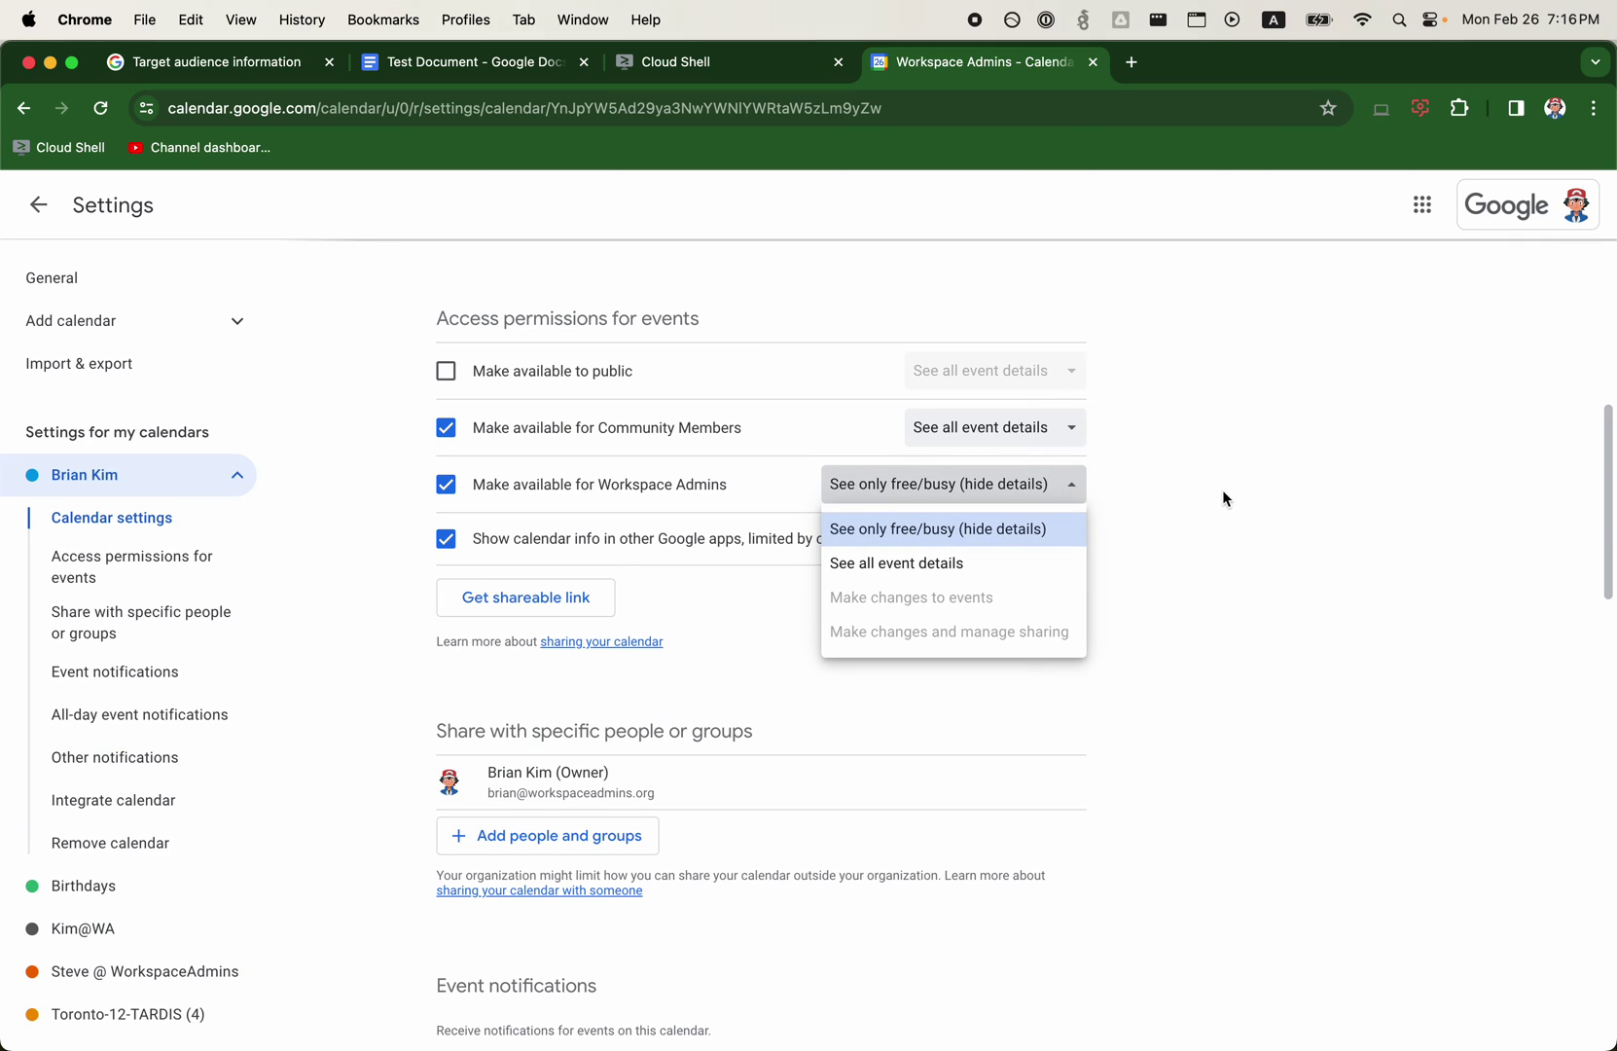
key("Escape")
key("shift+Tab")
key("Return")
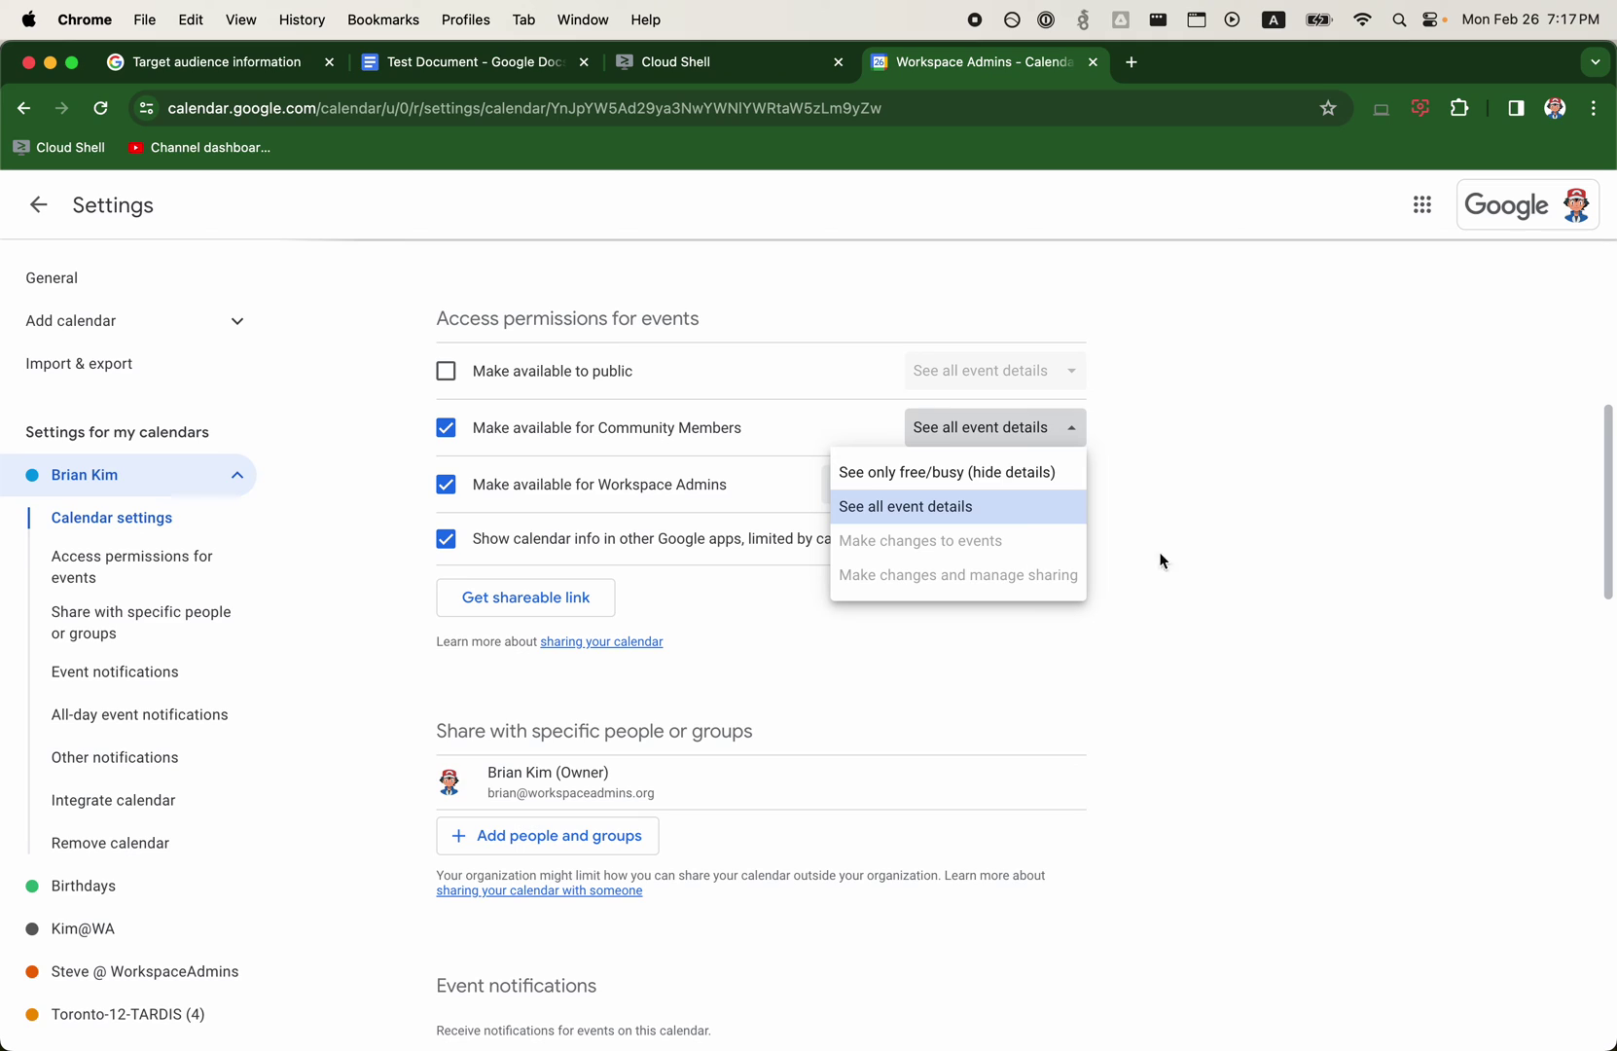
left_click(1266, 476)
left_click(1055, 428)
left_click(1227, 408)
- Stop making the calendar available for Workspace Admins and set Community Members' access to See only free/busy (hide details)
left_click(445, 484)
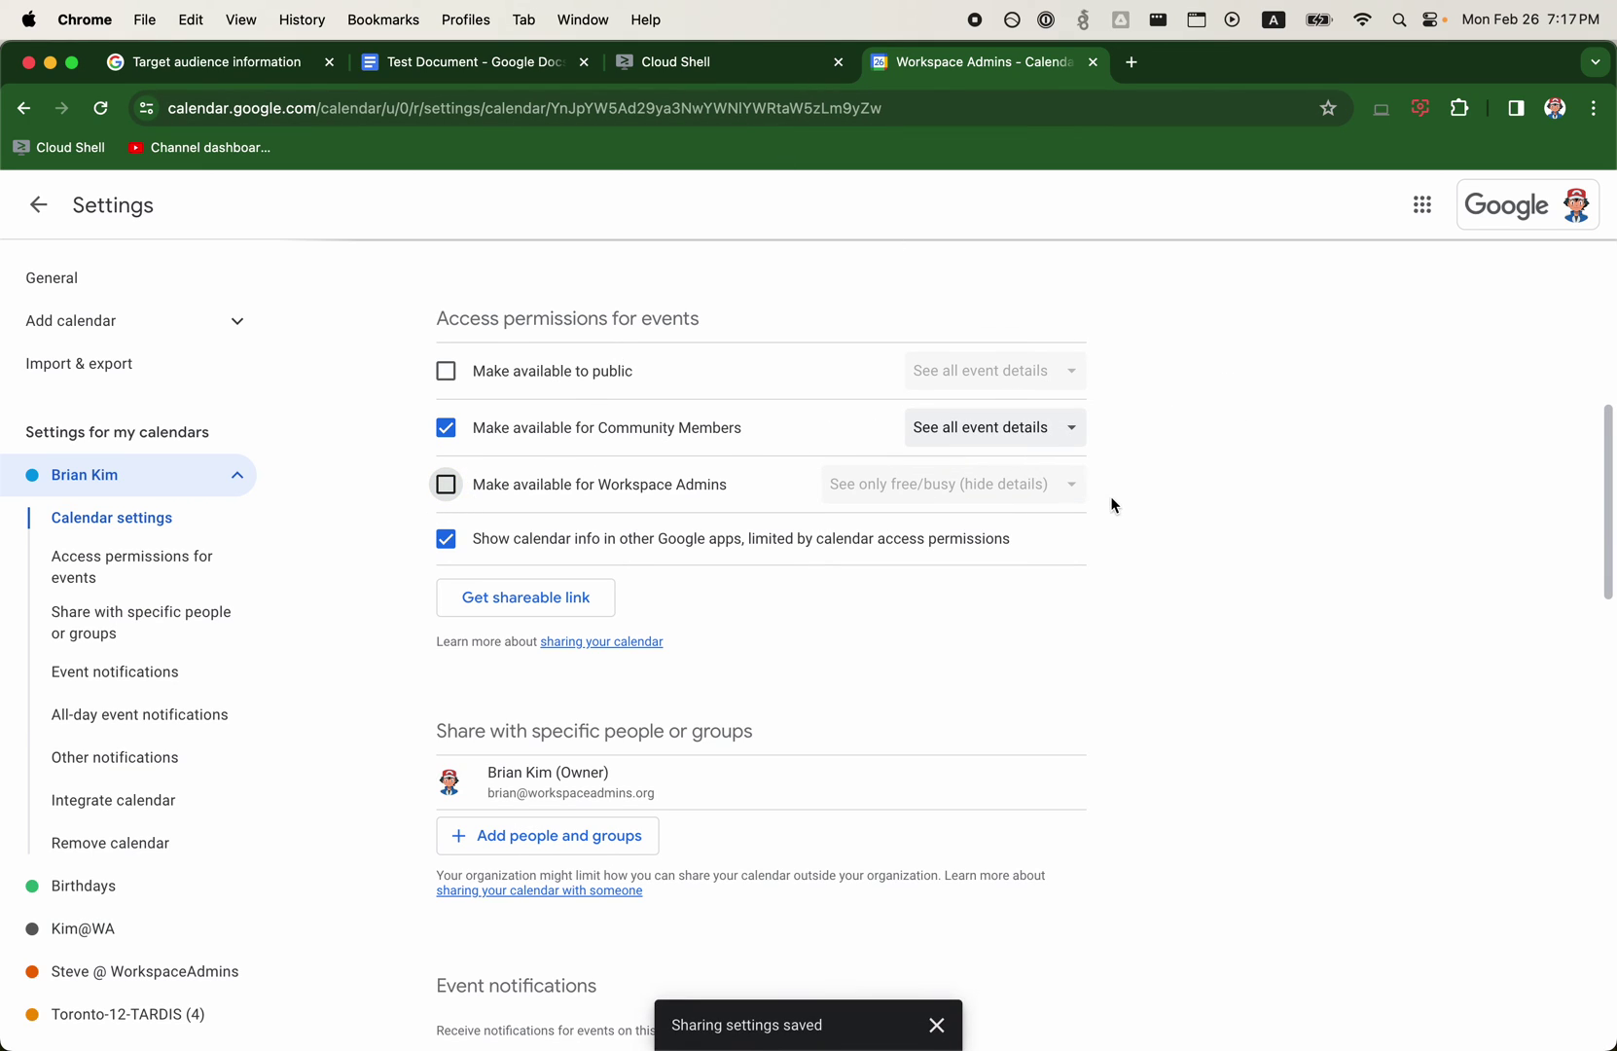
left_click(1068, 427)
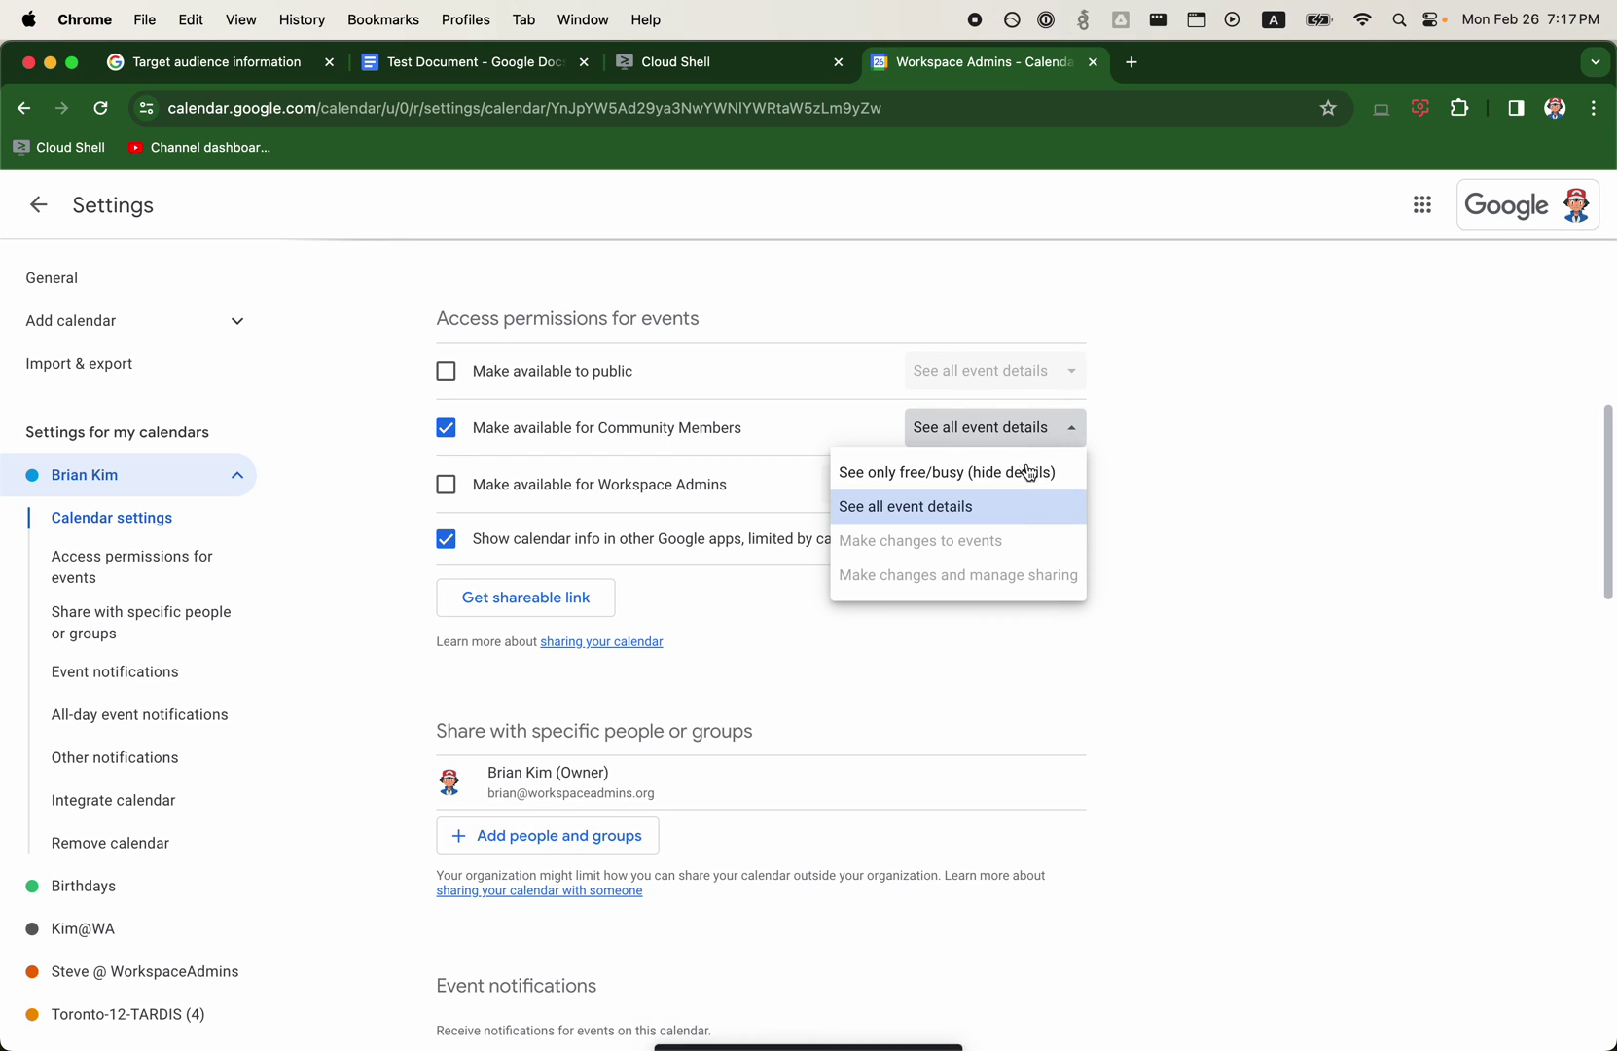
left_click(1034, 471)
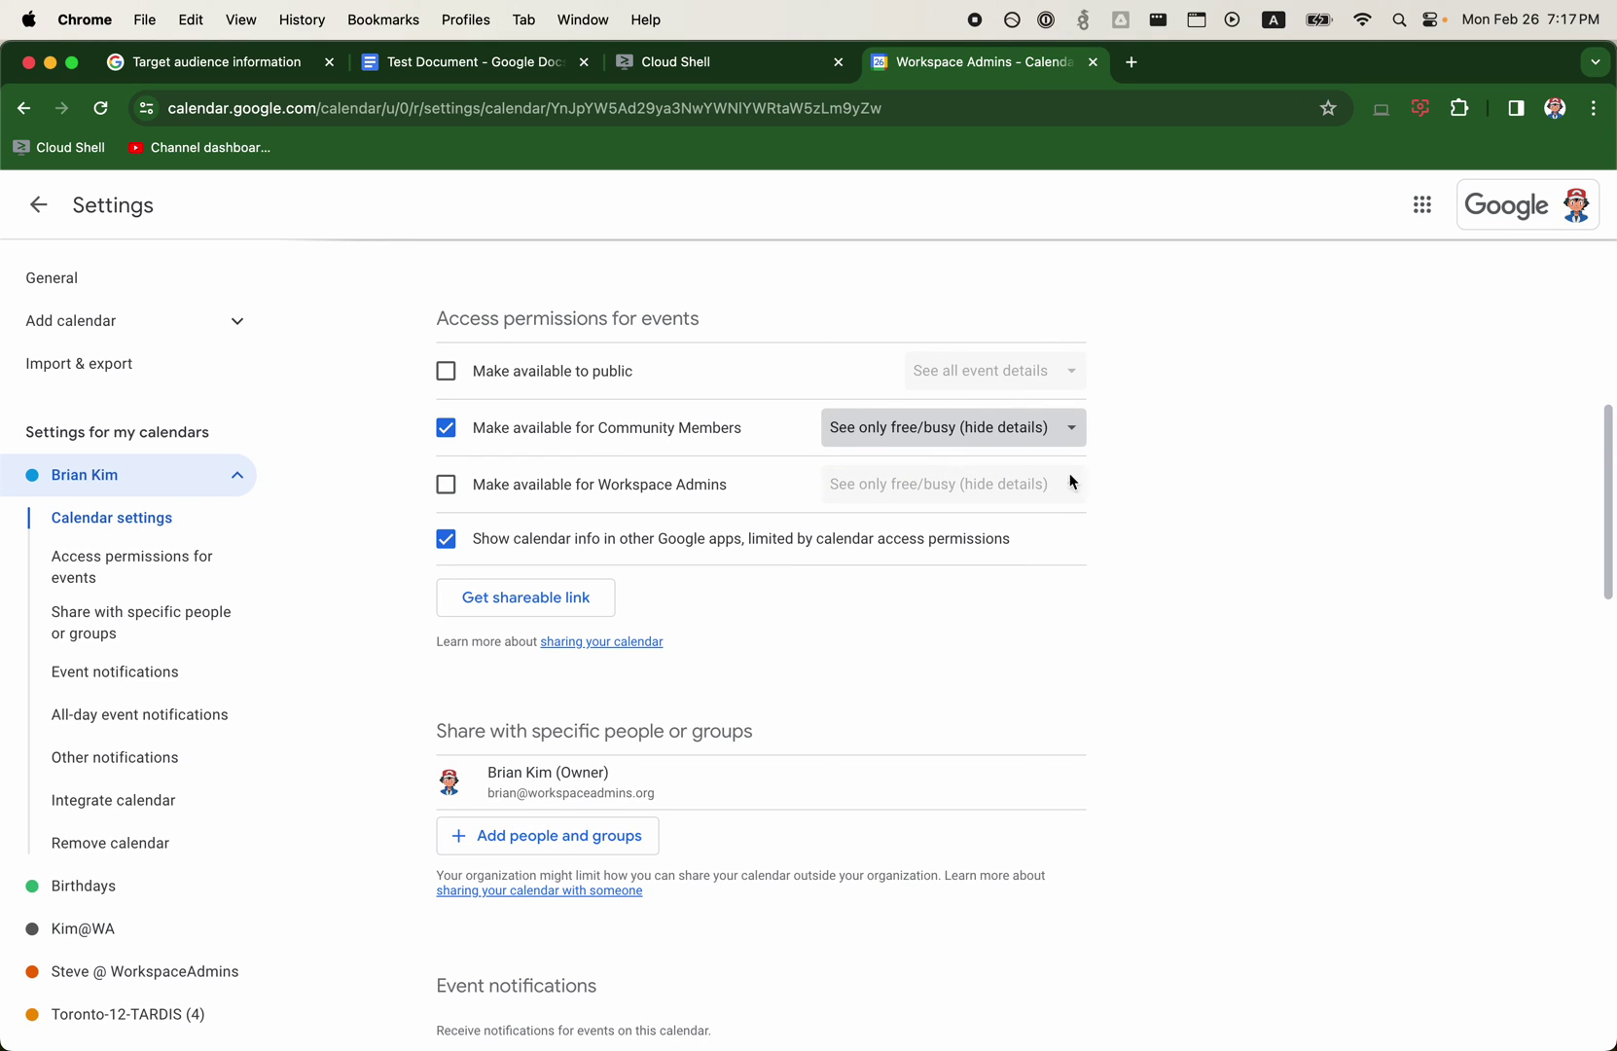